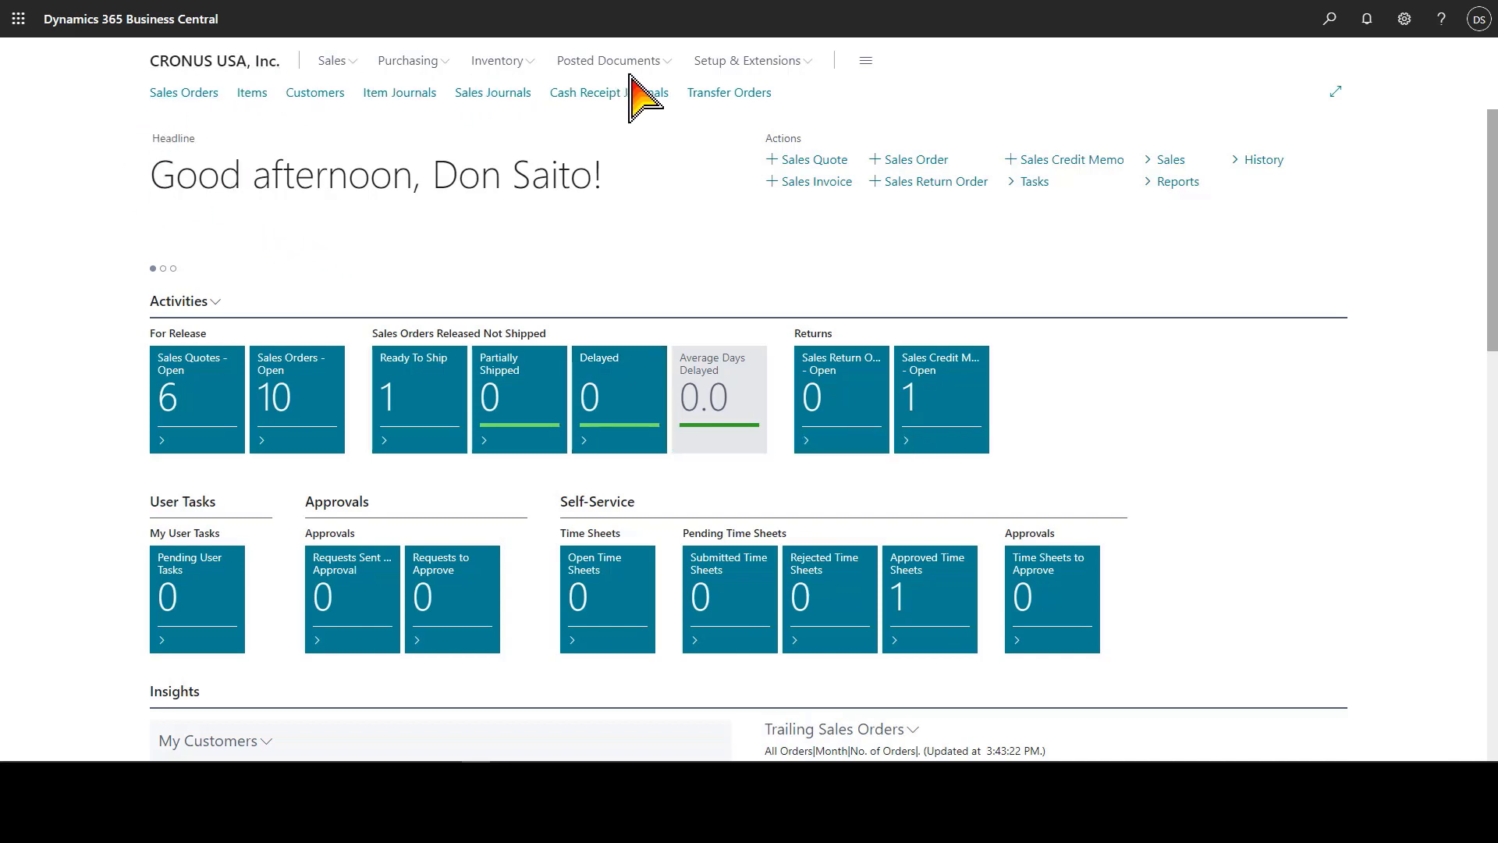
# View the sales orders list, then return to the home page
pyautogui.click(350, 66)
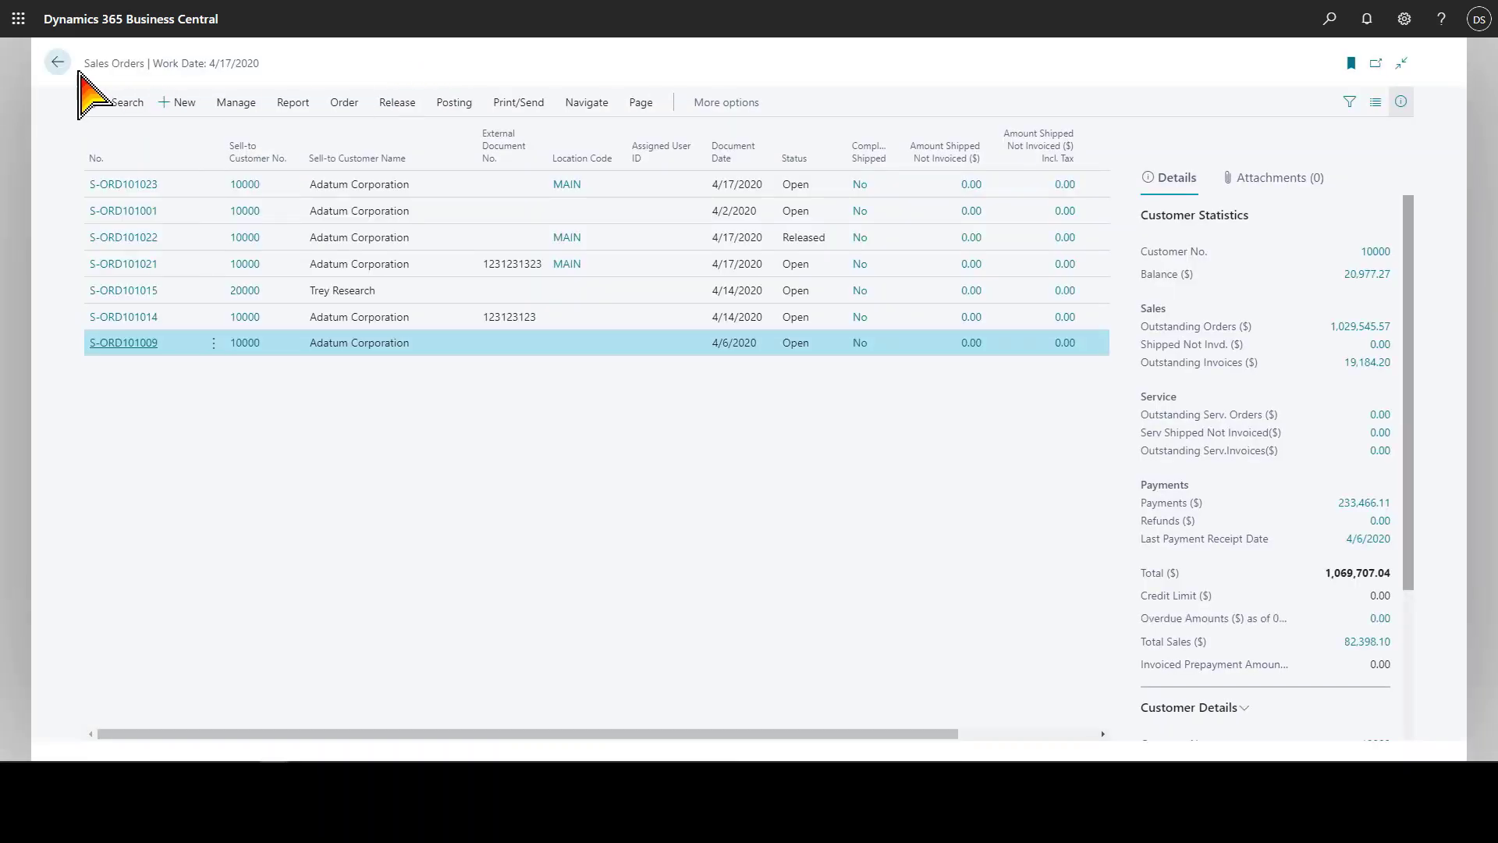
pyautogui.click(54, 57)
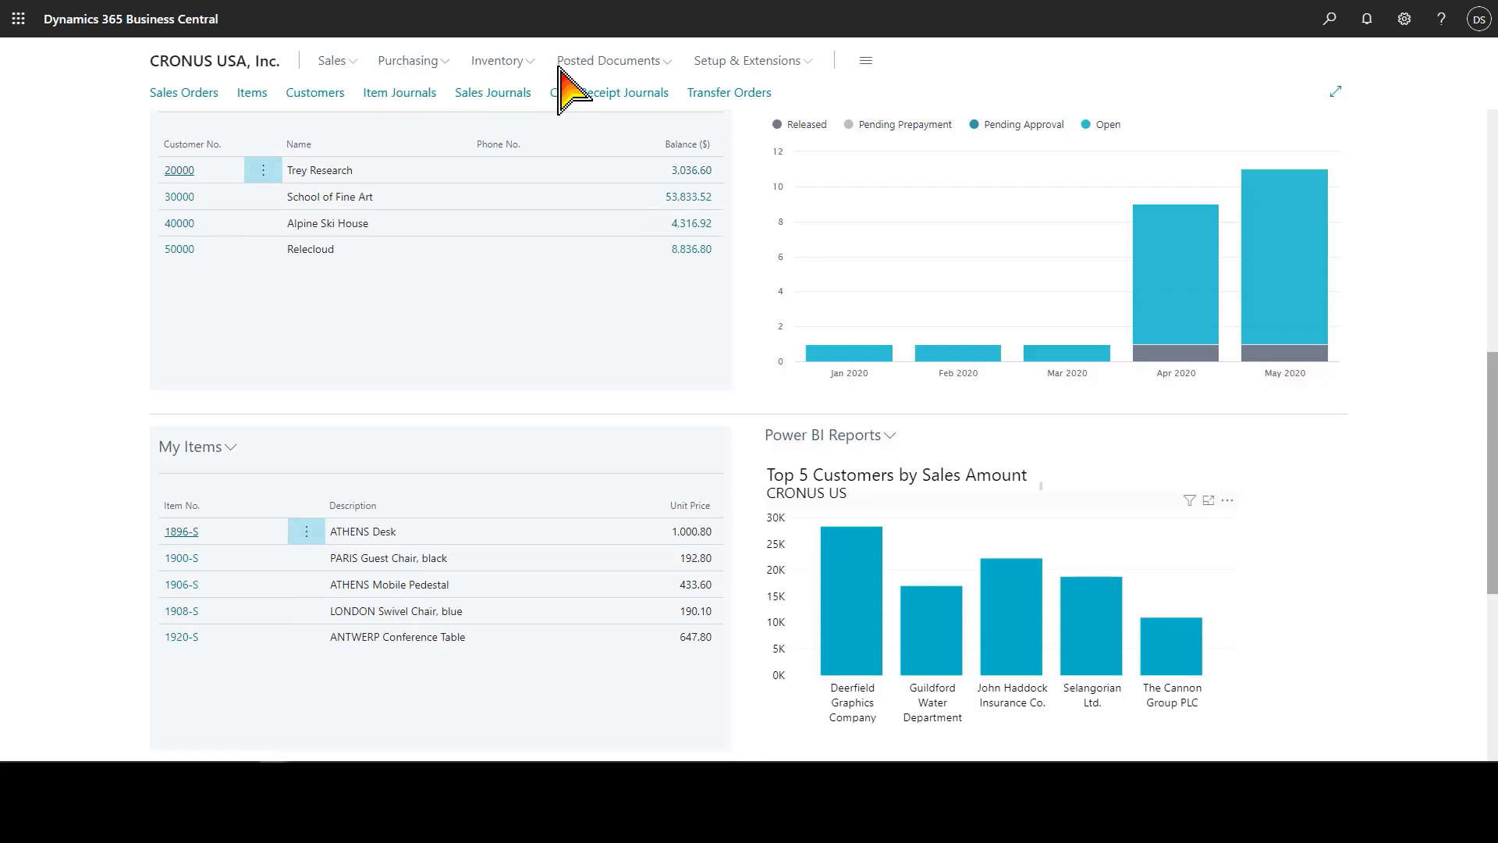
pyautogui.moveTo(636, 67)
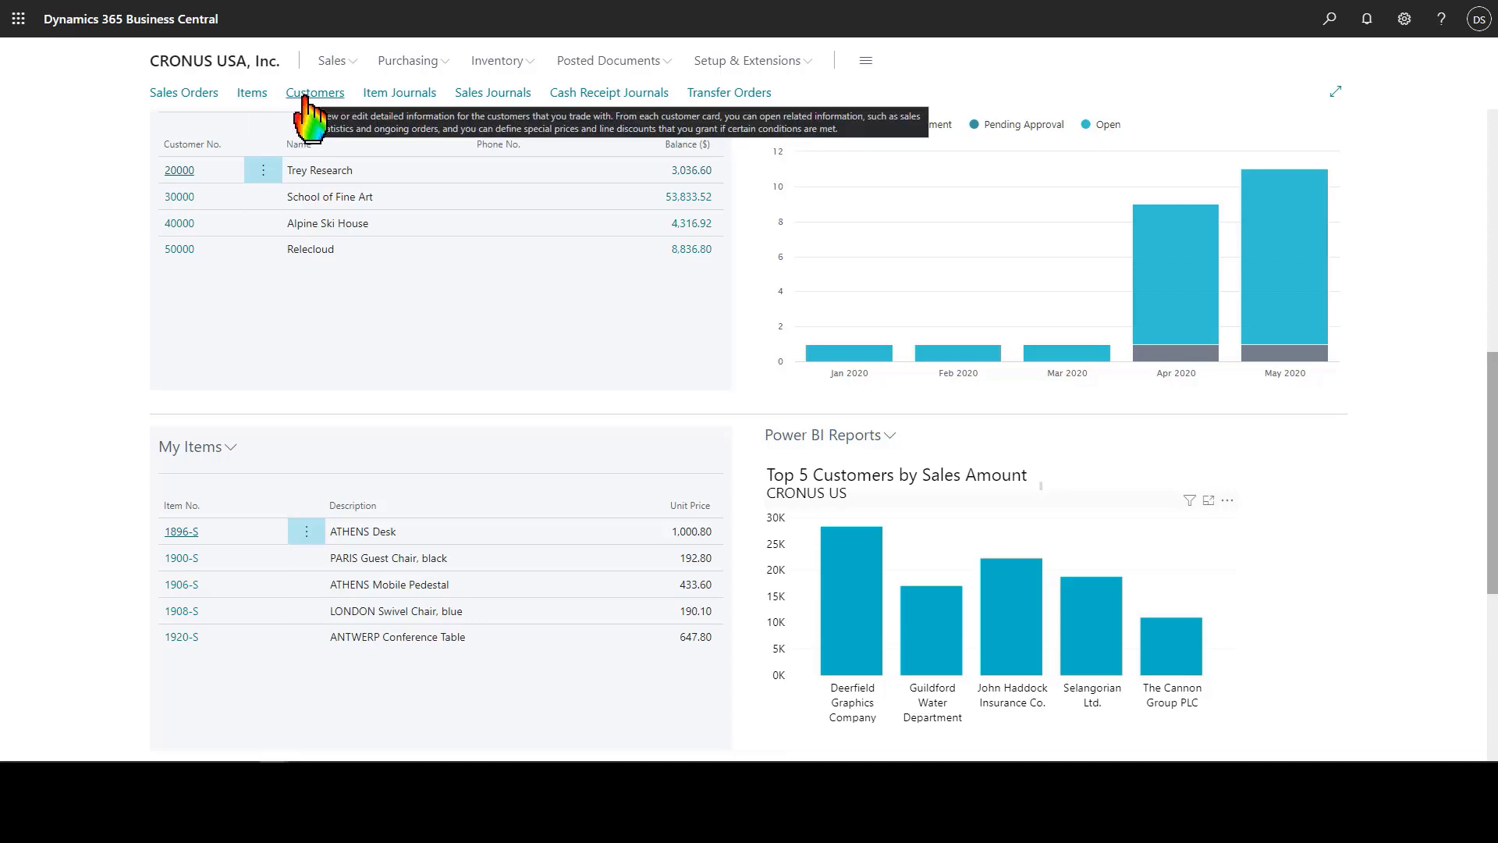
# Review the home page's headline insights and the links available in the Sales navigation
pyautogui.scroll(8, 425, 218)
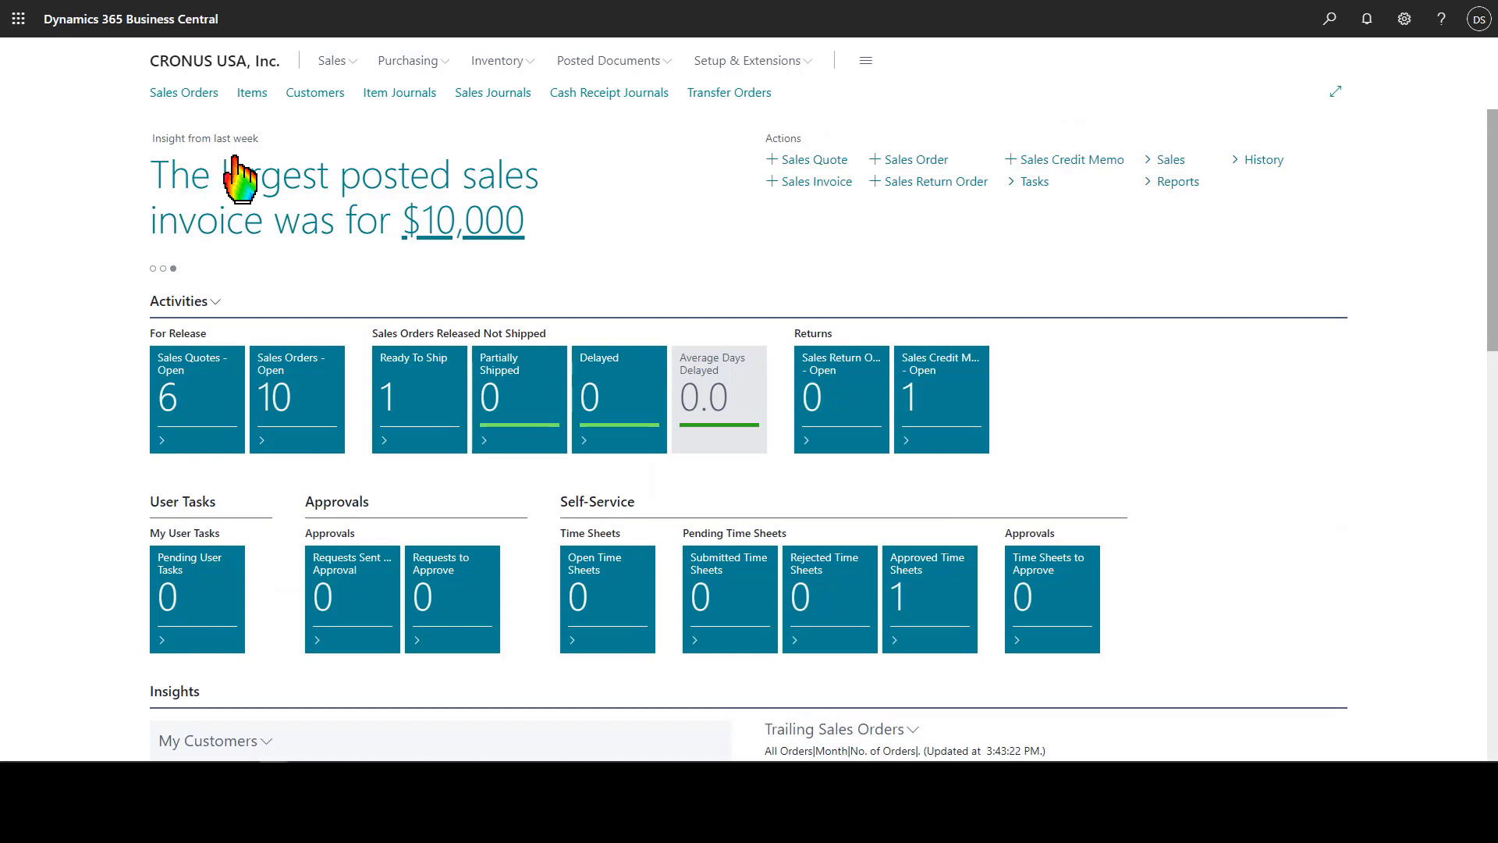
pyautogui.click(163, 268)
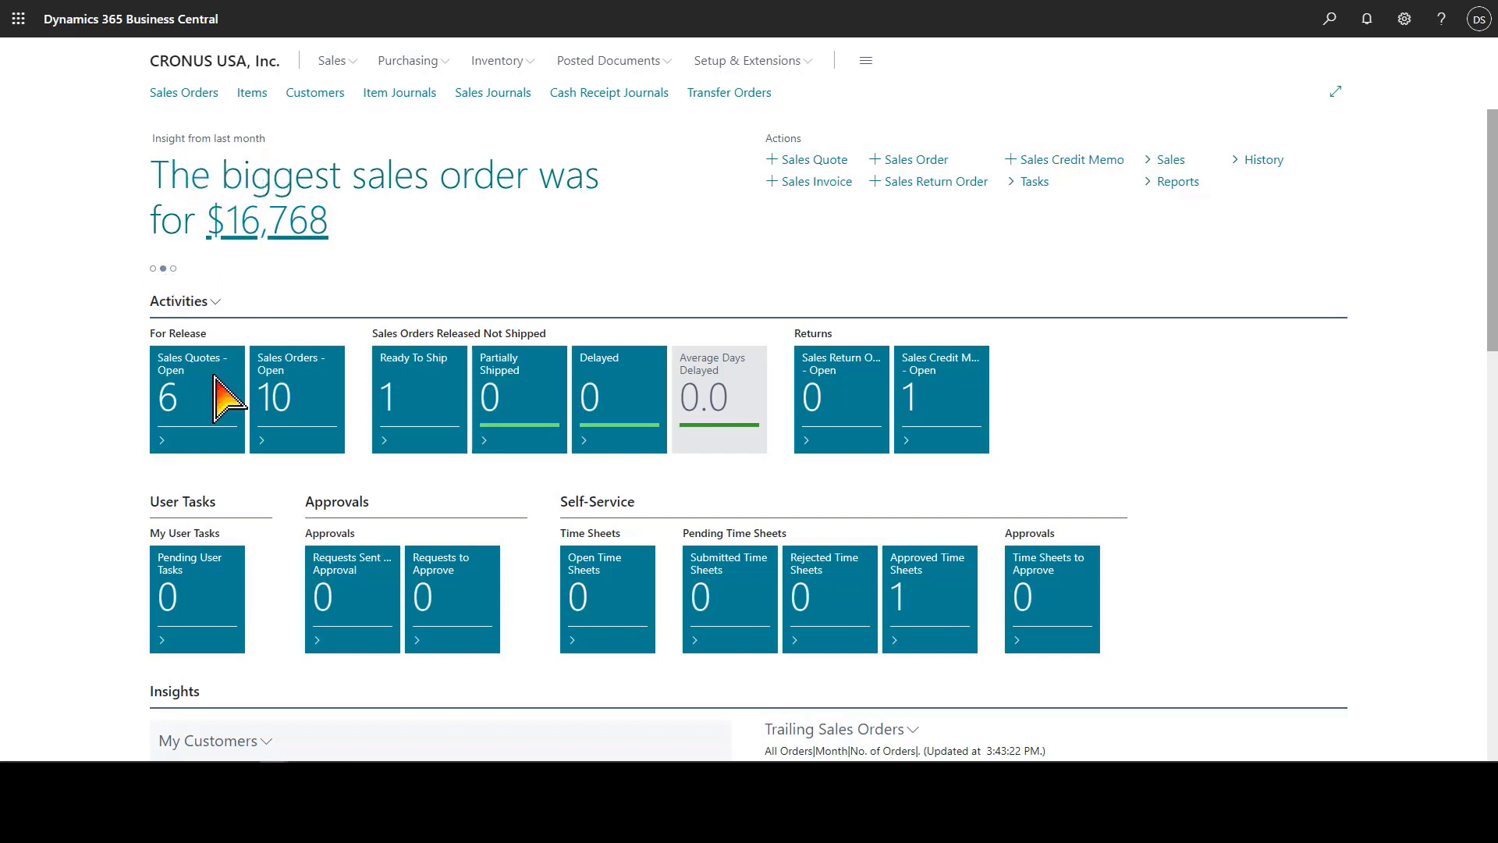
pyautogui.click(153, 268)
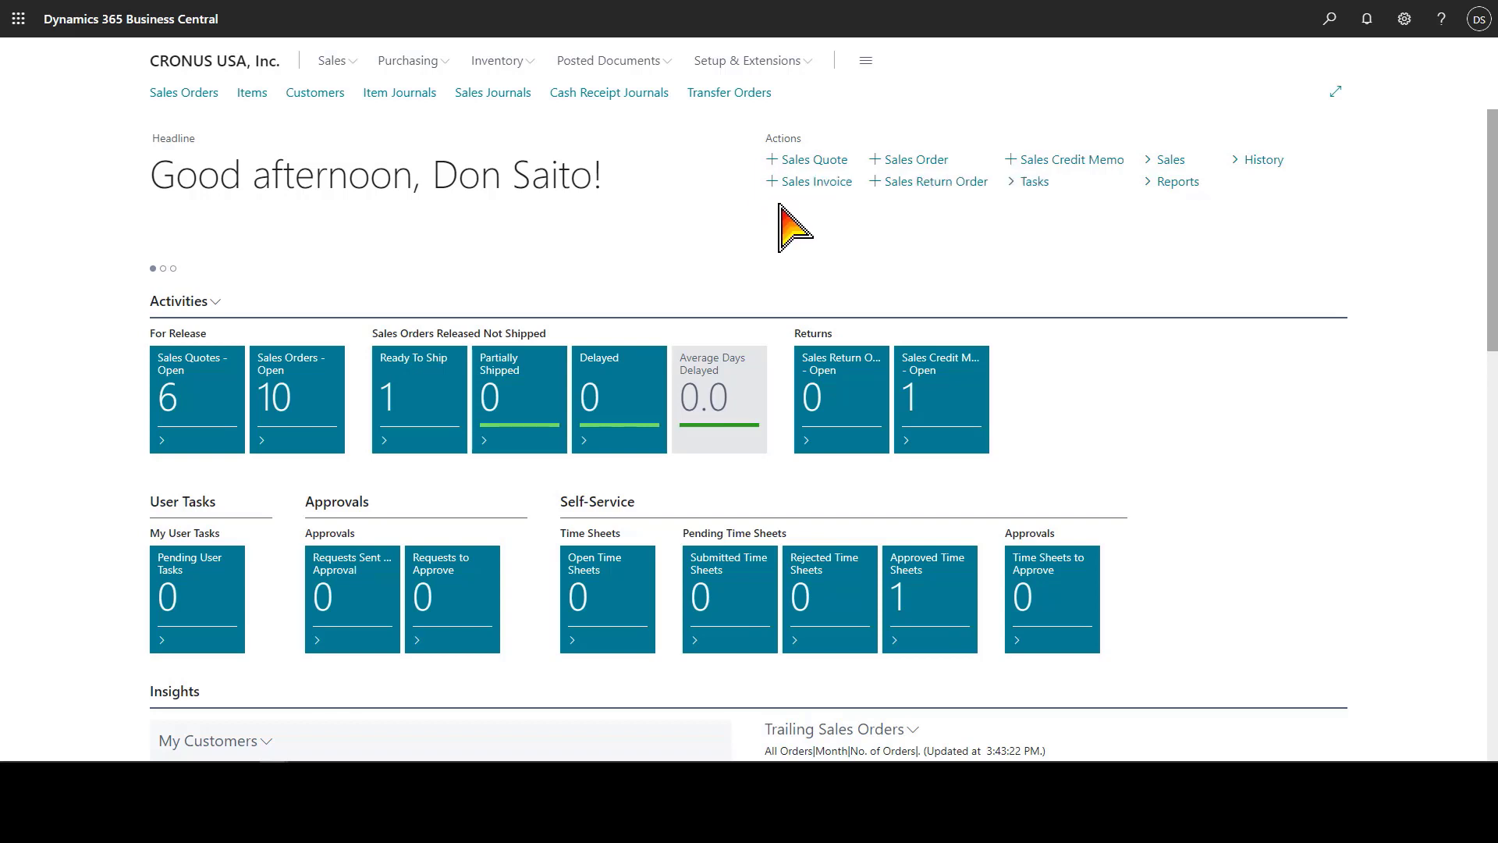
pyautogui.click(332, 61)
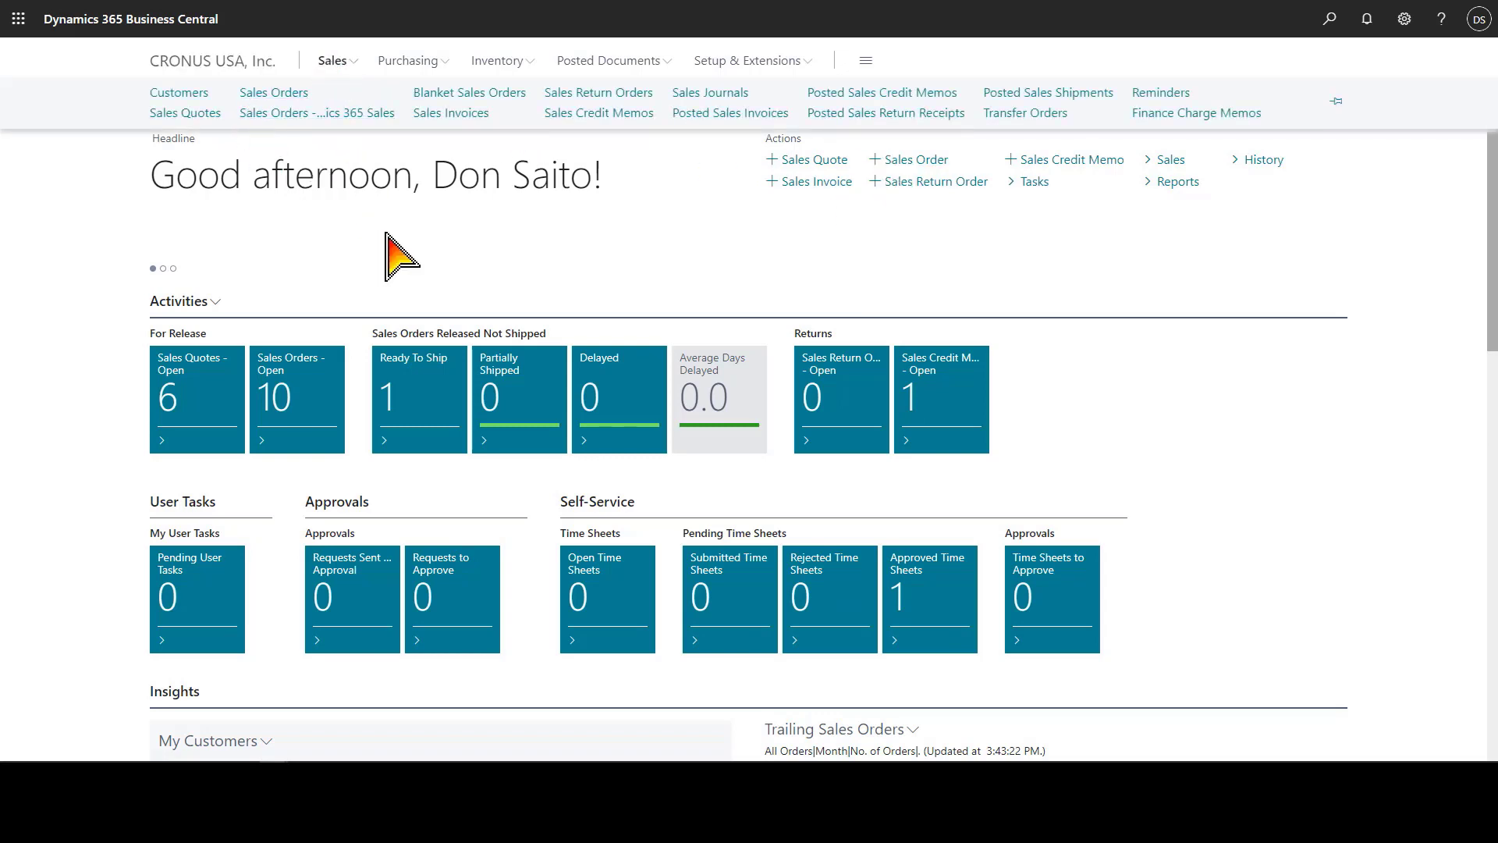
pyautogui.click(405, 250)
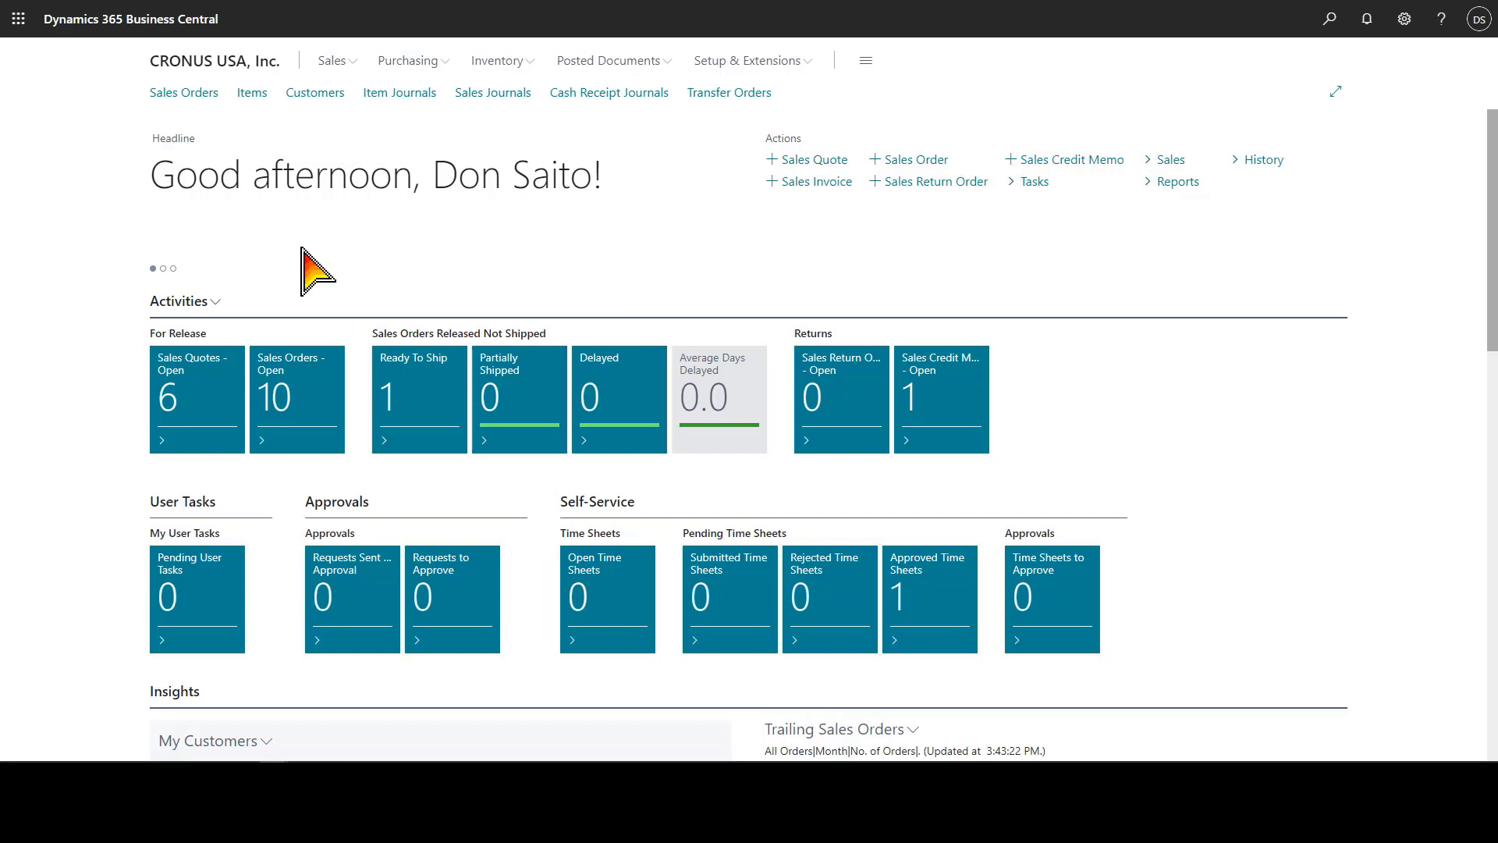
# View the first Adatum Corporation order among the open sales orders, then return to the home page
pyautogui.scroll(-1, 301, 248)
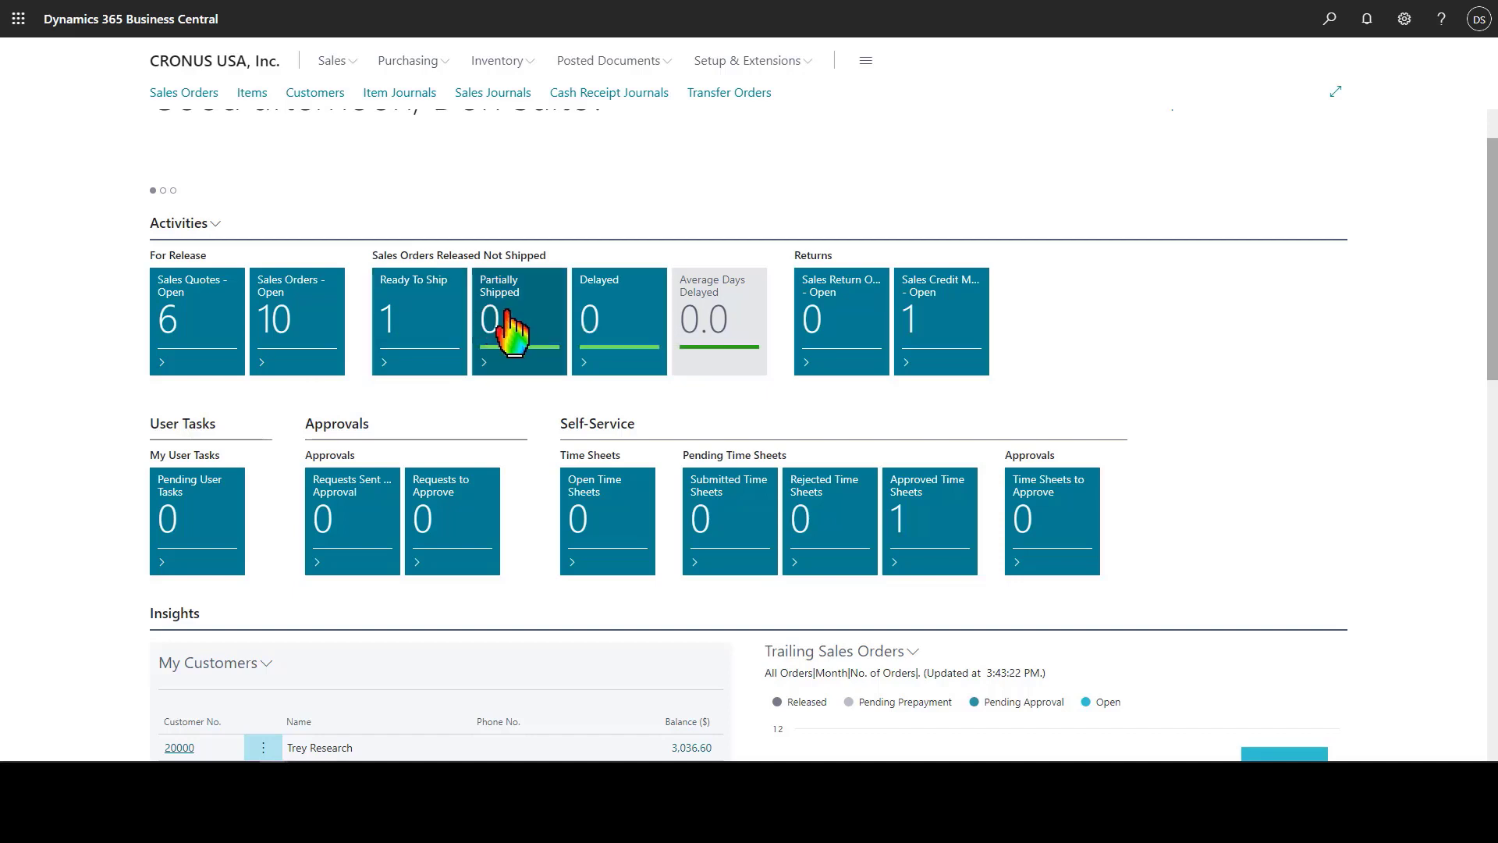
pyautogui.click(285, 321)
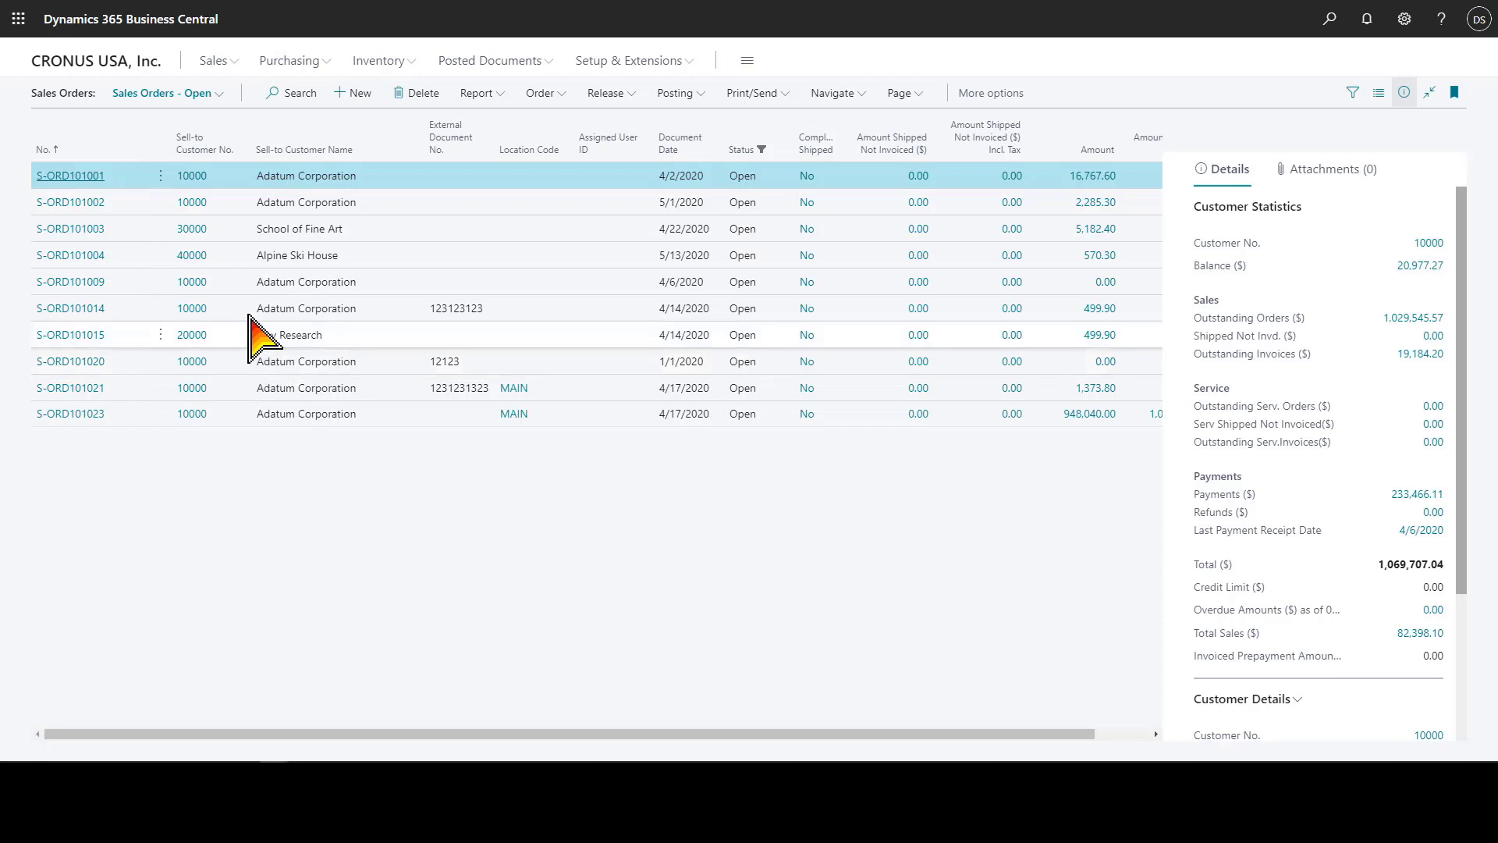
pyautogui.click(92, 178)
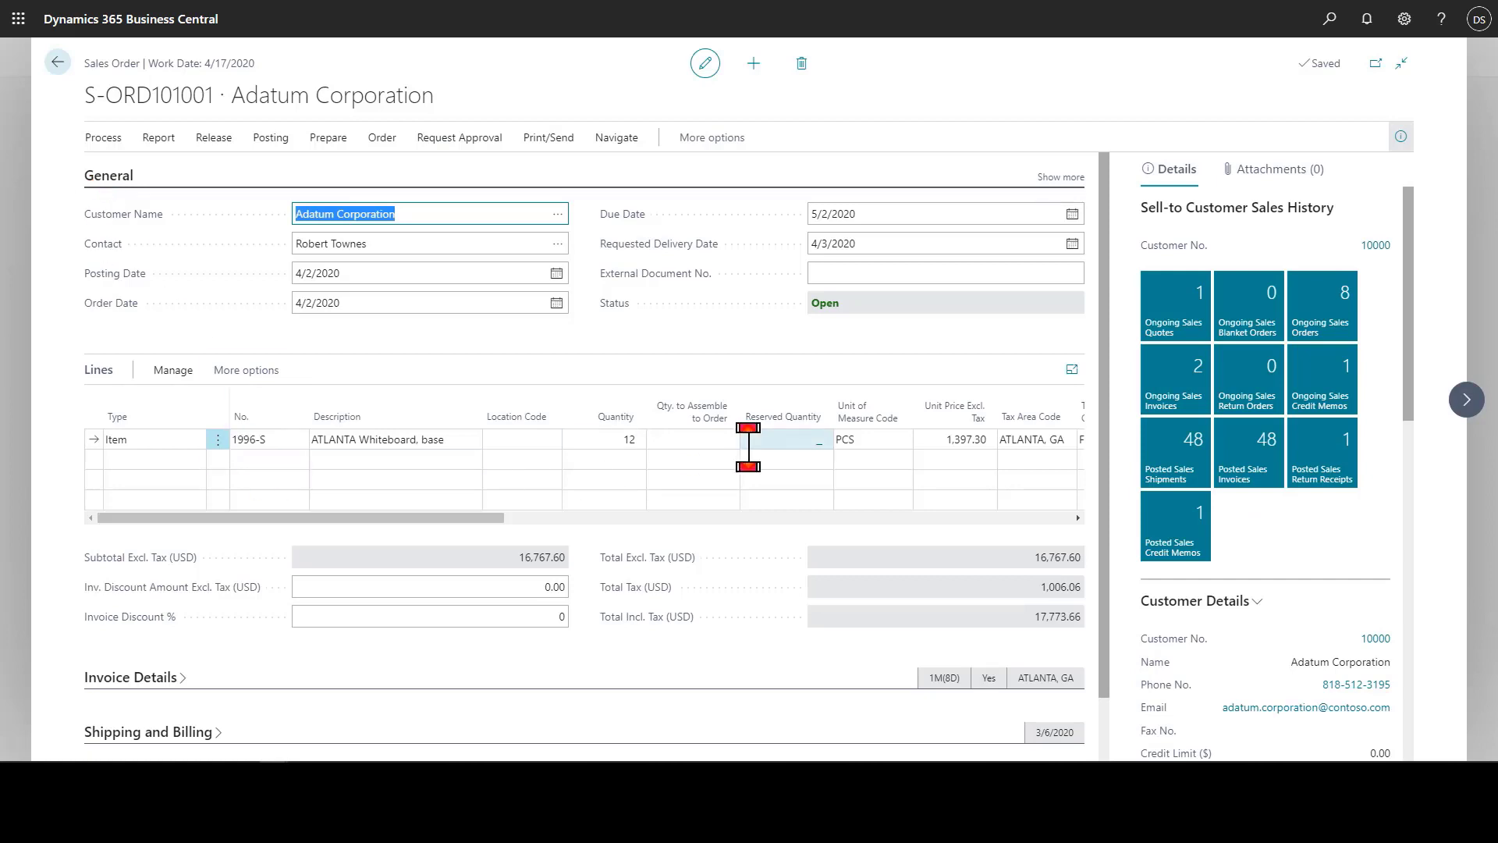
pyautogui.click(56, 62)
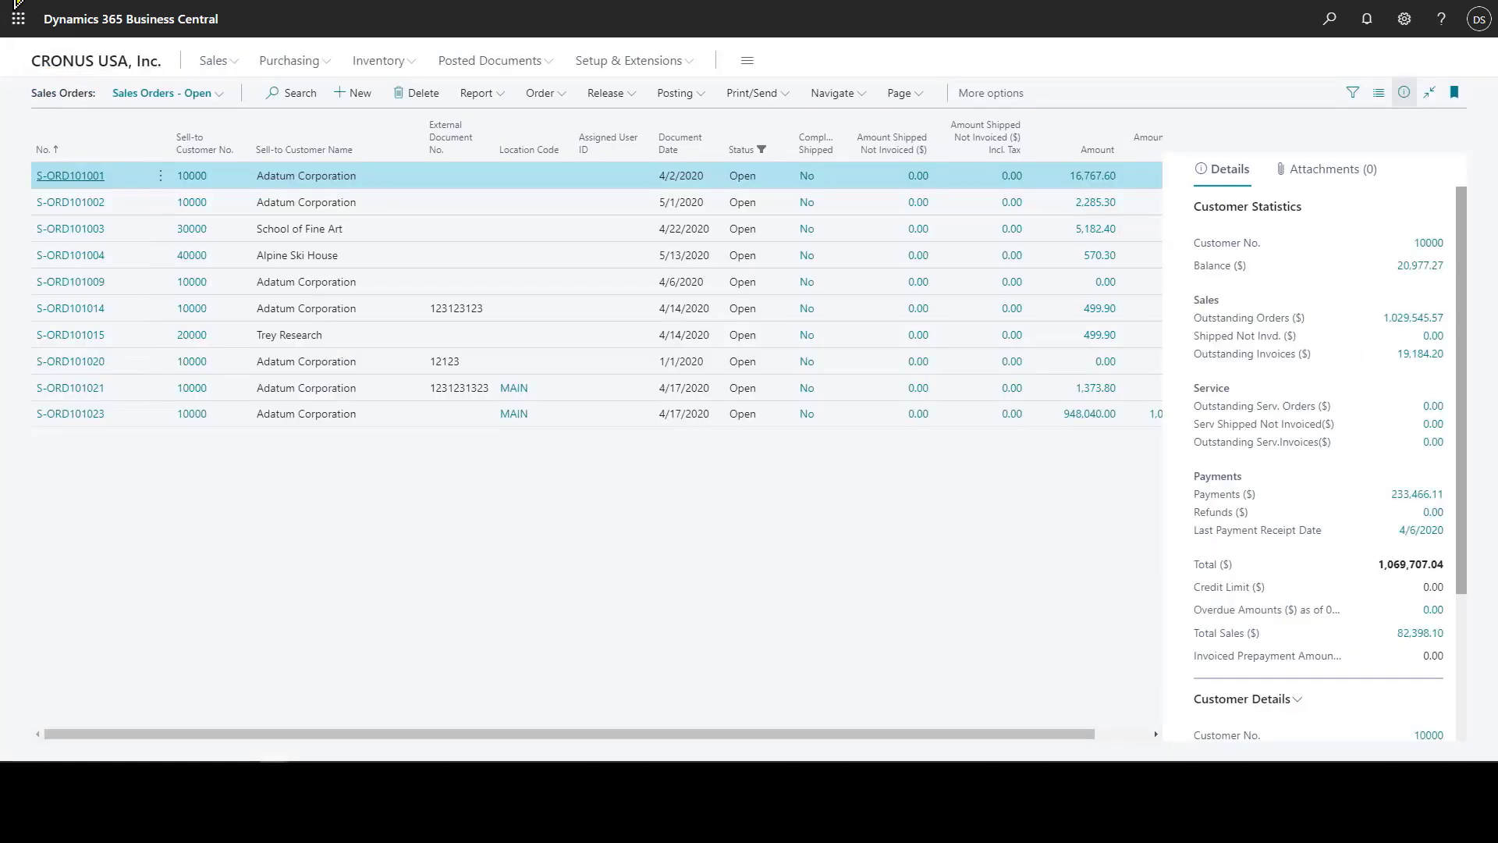
pyautogui.press('Escape')
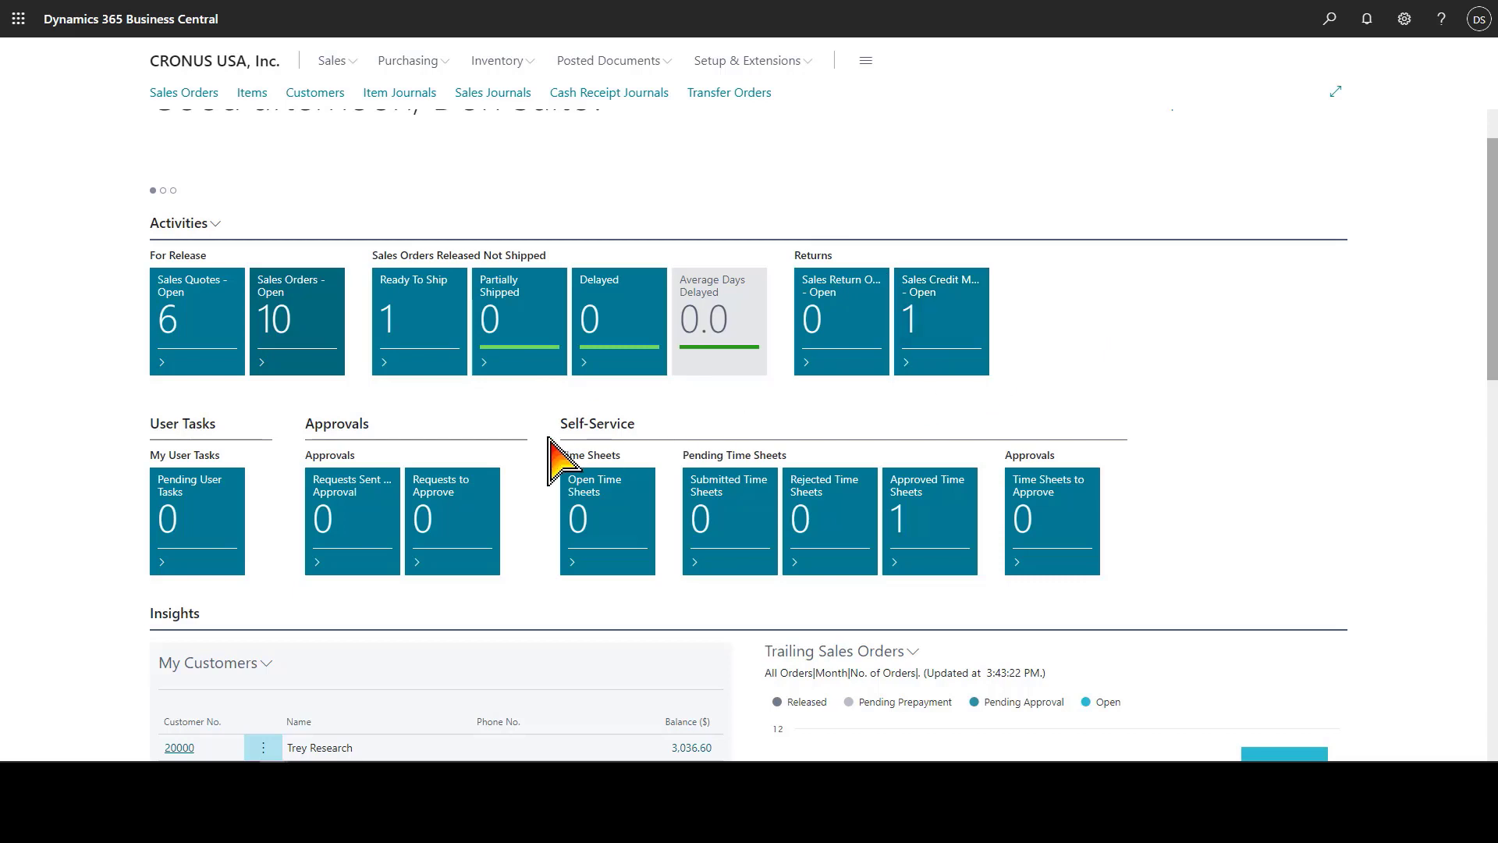
# Create a new pending user task with "Feed the dog" as both subject and task description
pyautogui.scroll(-2, 585, 451)
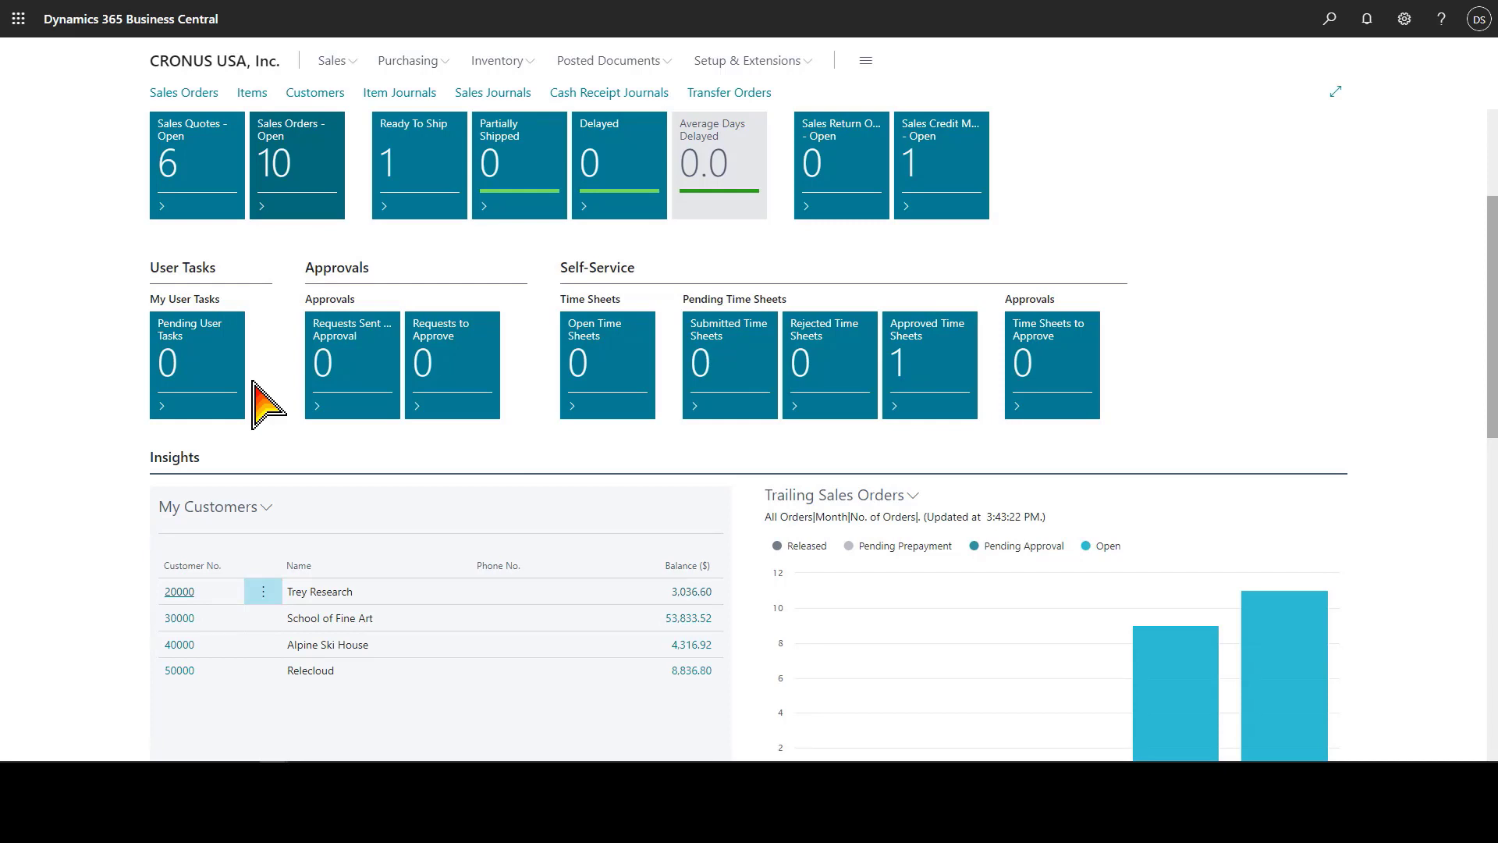
pyautogui.click(179, 329)
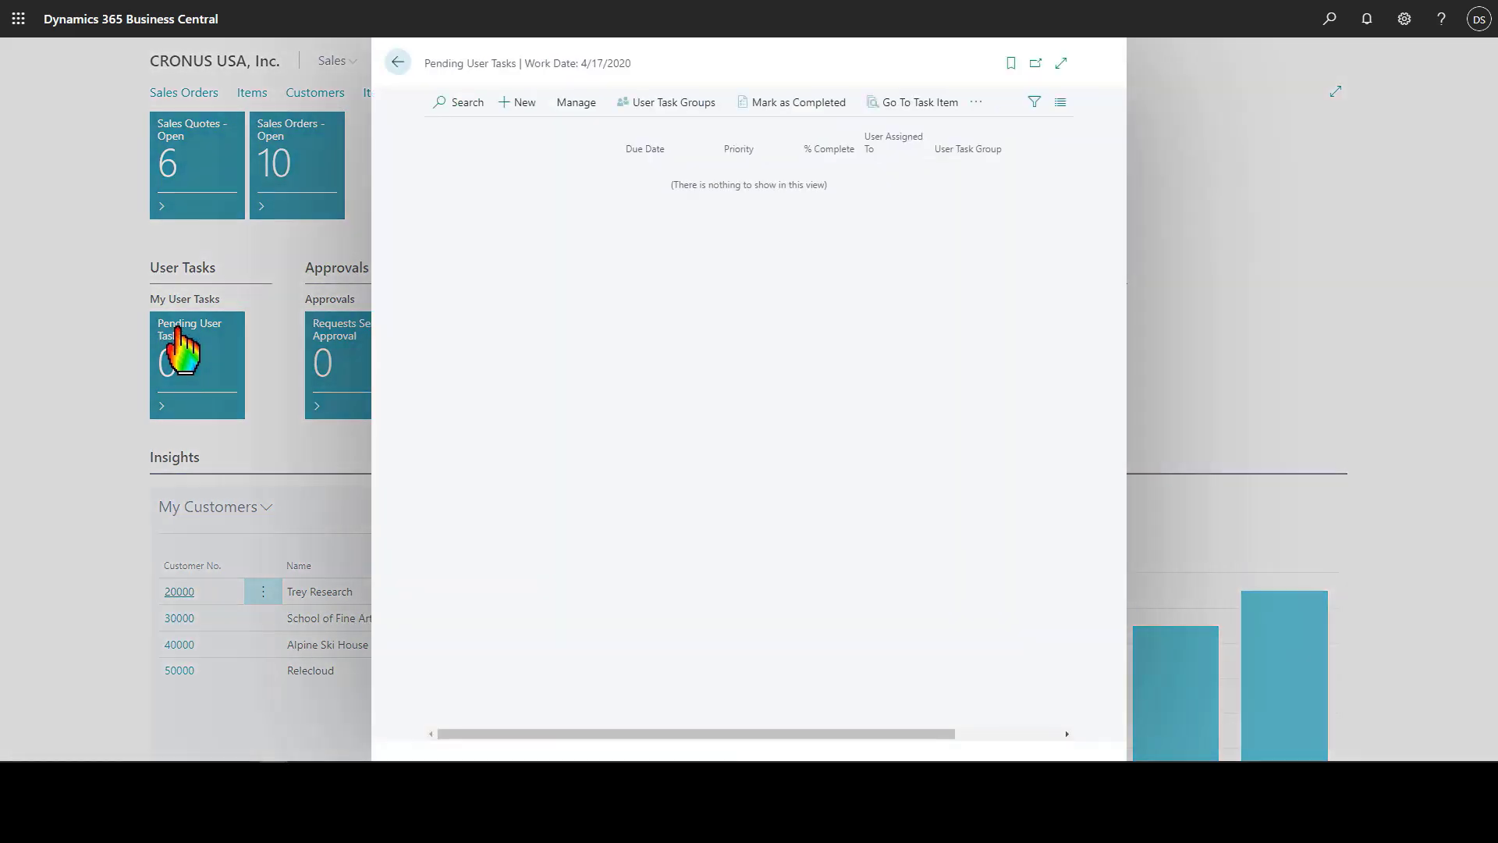
pyautogui.click(521, 102)
pyautogui.write('Fe')
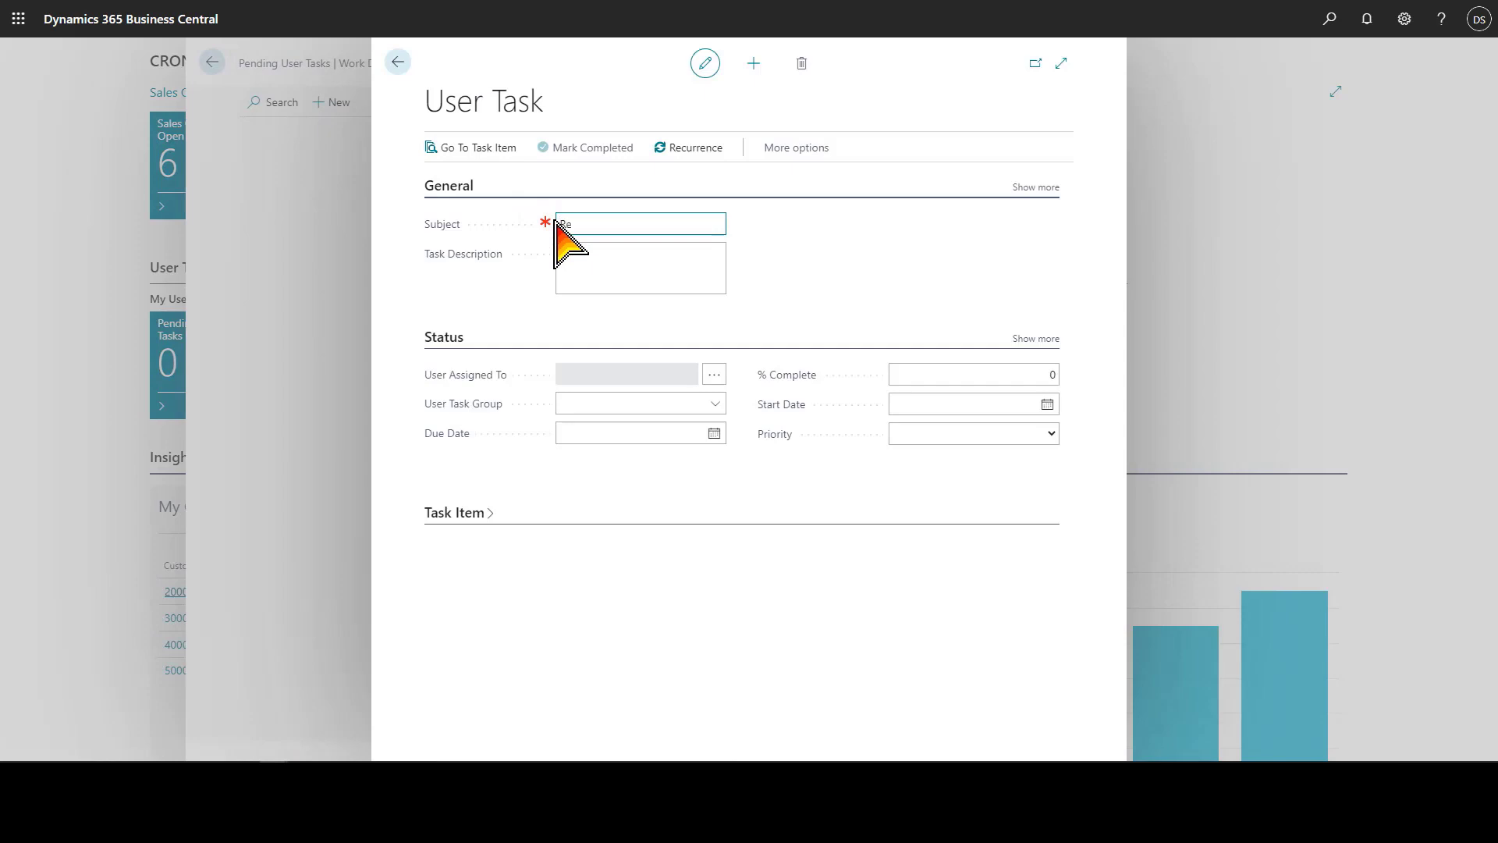
pyautogui.write('ed the dog')
pyautogui.press('Tab')
pyautogui.write('Feed the dog')
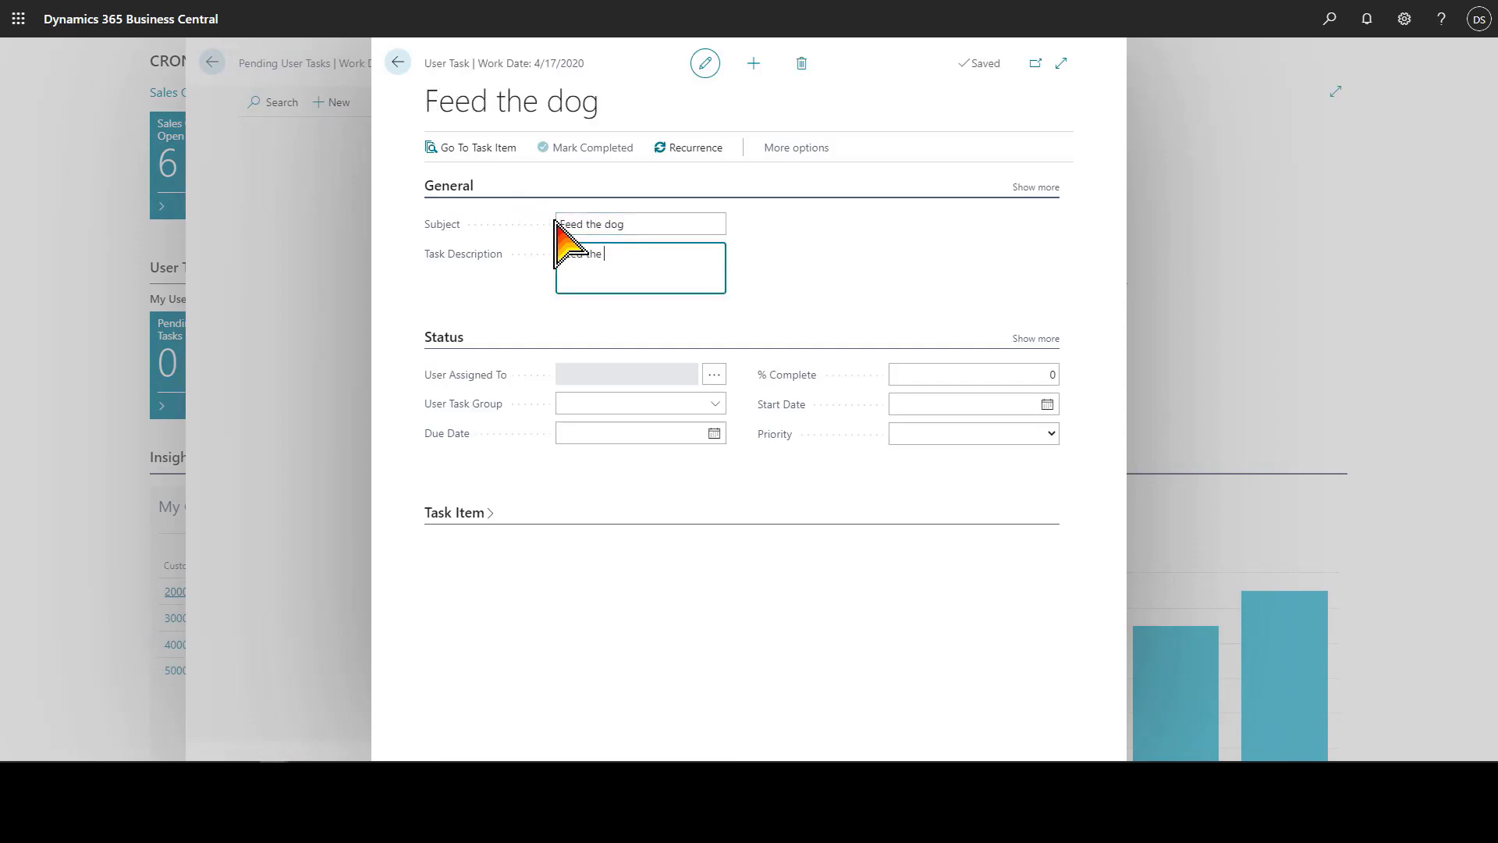
pyautogui.press('Tab')
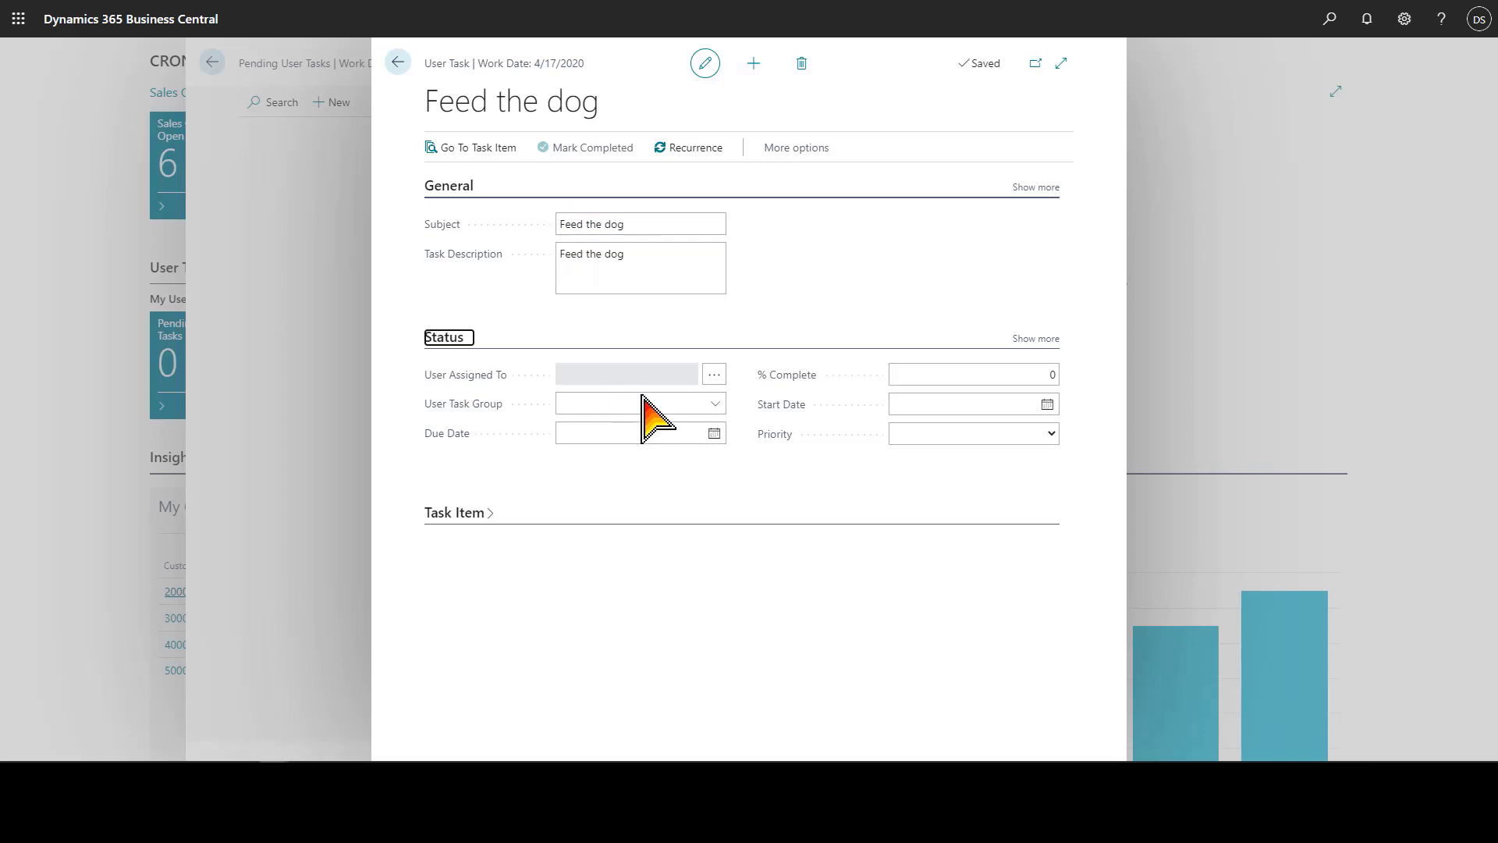
# Assign the user task to the first user in the Users list, leaving the user task group blank
pyautogui.click(714, 375)
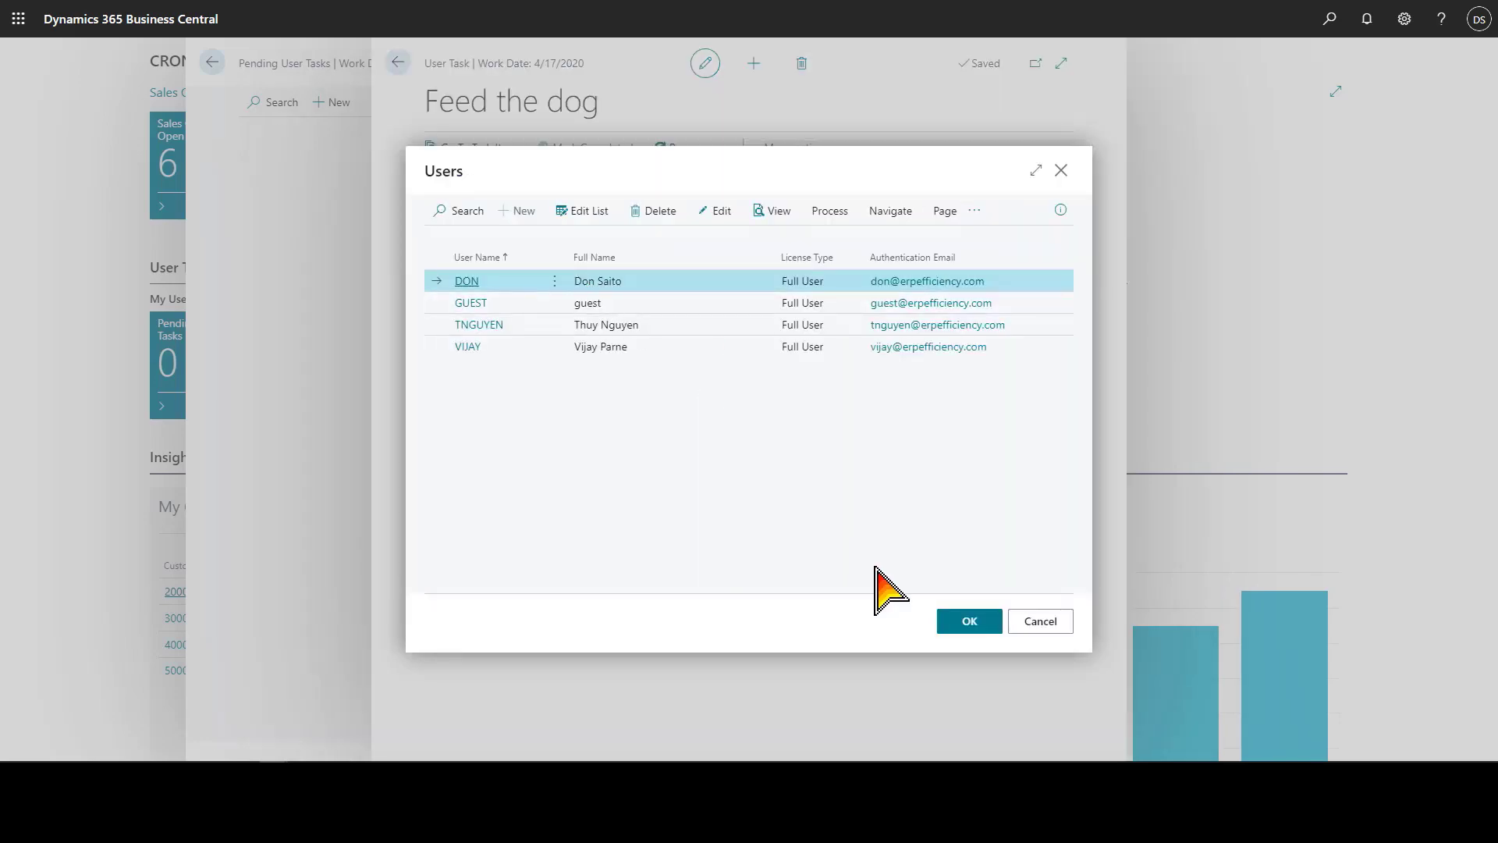
pyautogui.click(954, 620)
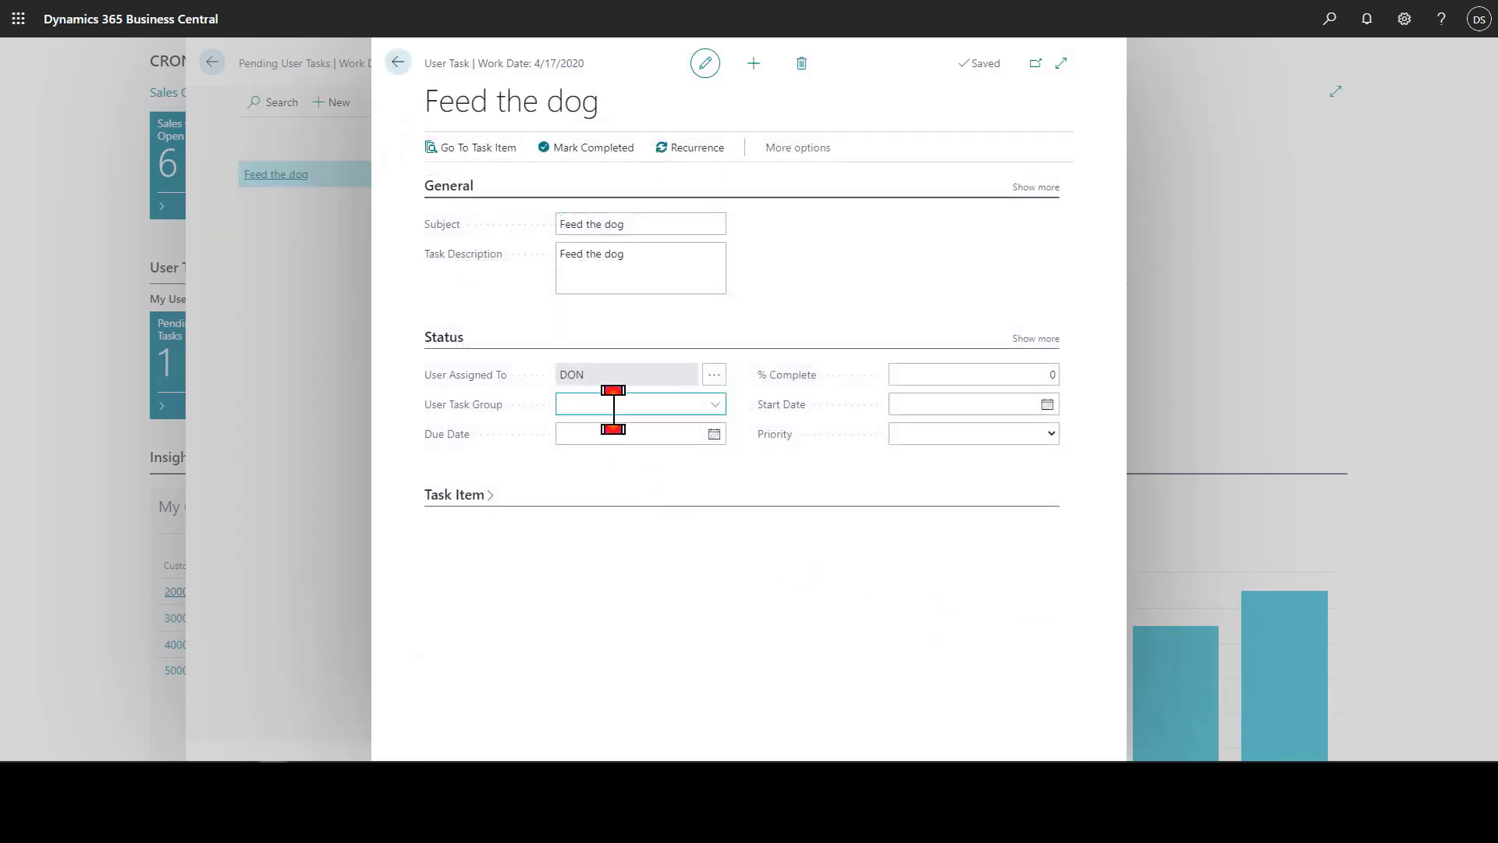
pyautogui.click(714, 404)
pyautogui.click(515, 468)
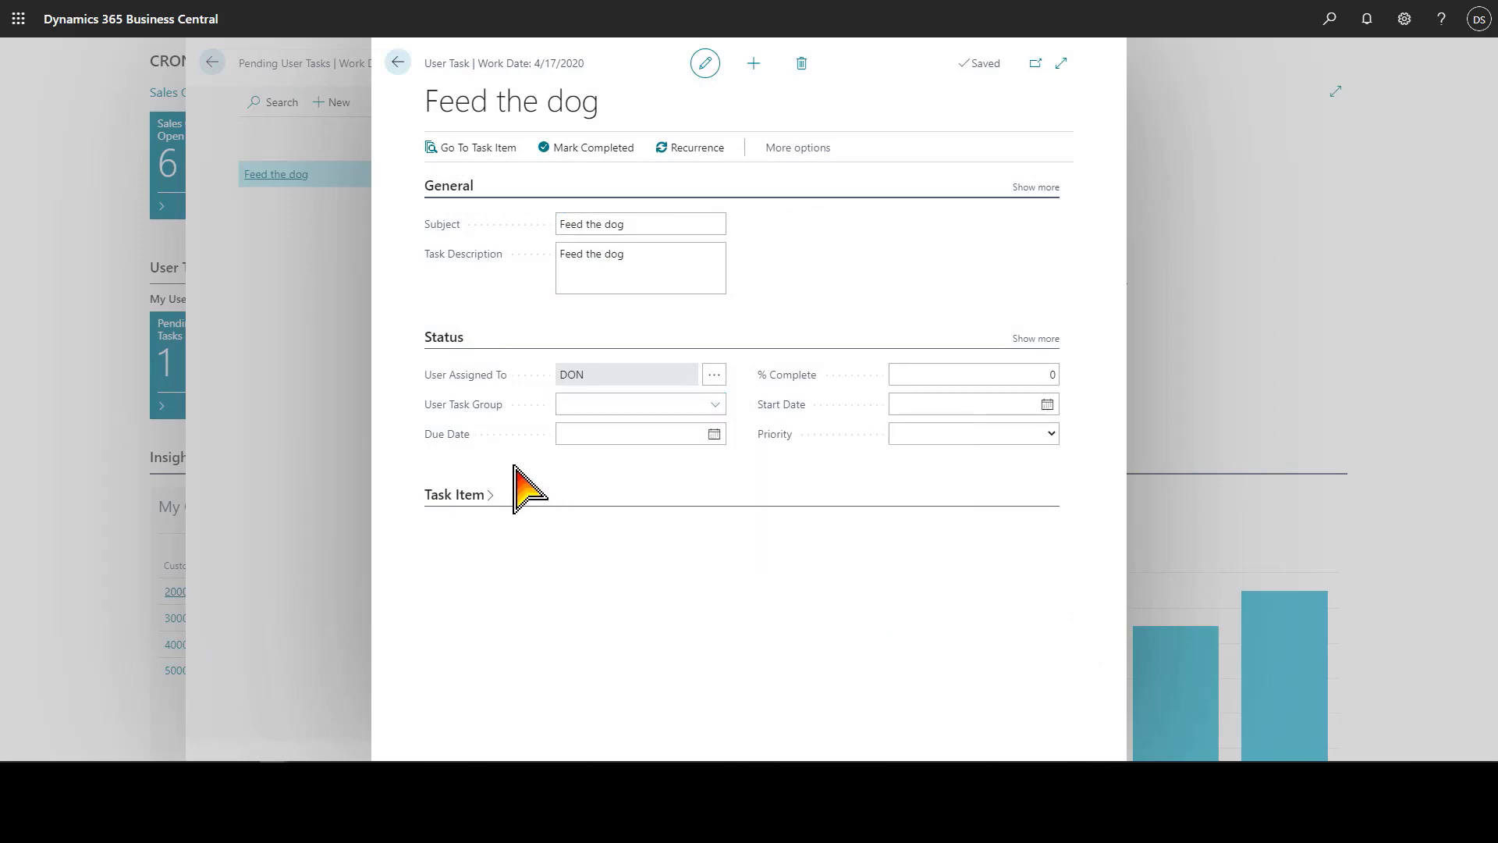
# Set the user task's due date to 11/18/2020 3:30 PM
pyautogui.click(607, 431)
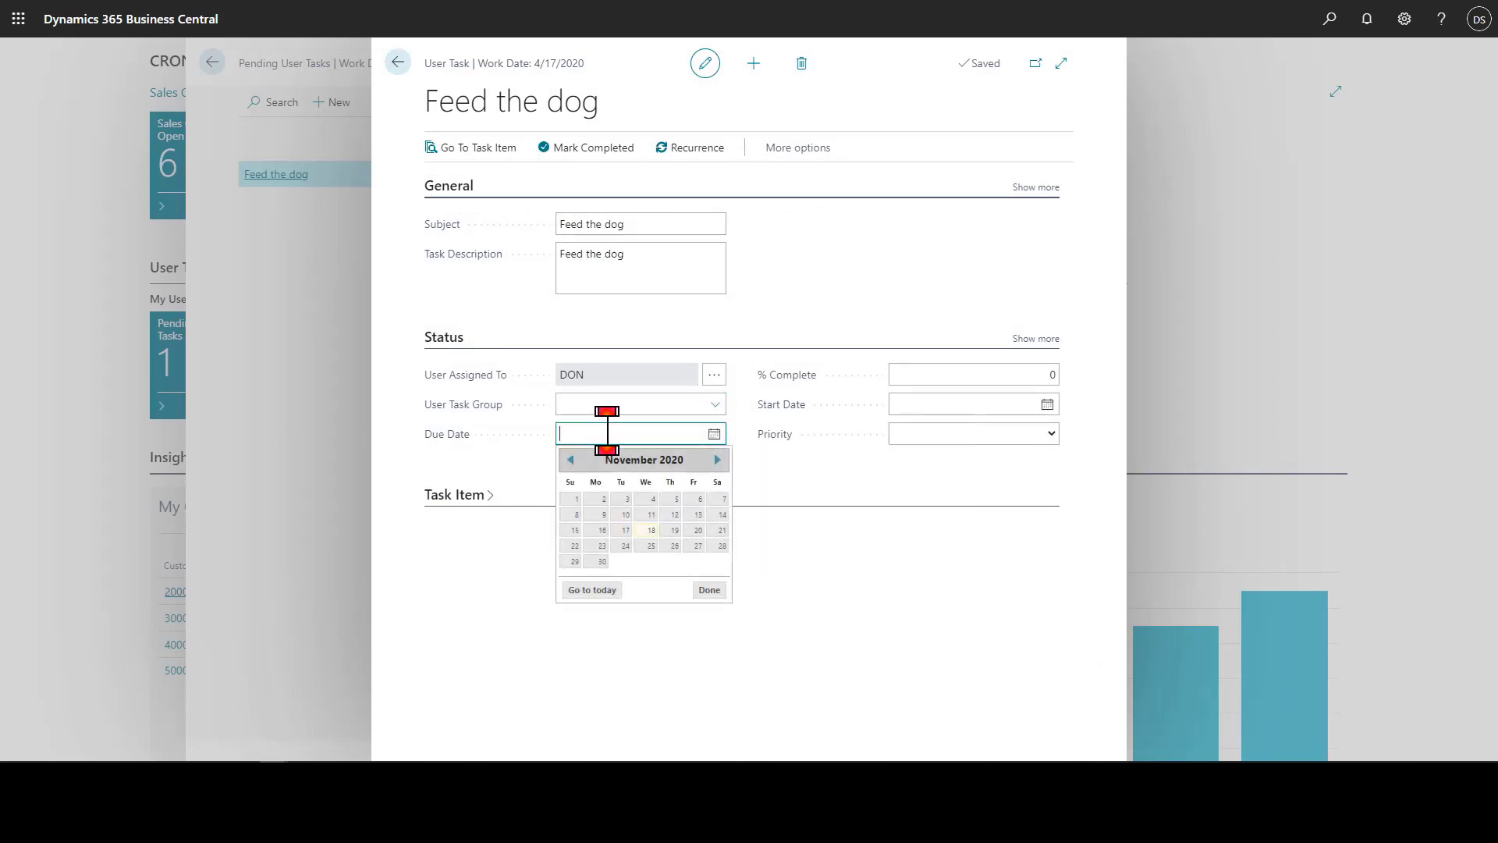
pyautogui.write('t')
pyautogui.press('Tab')
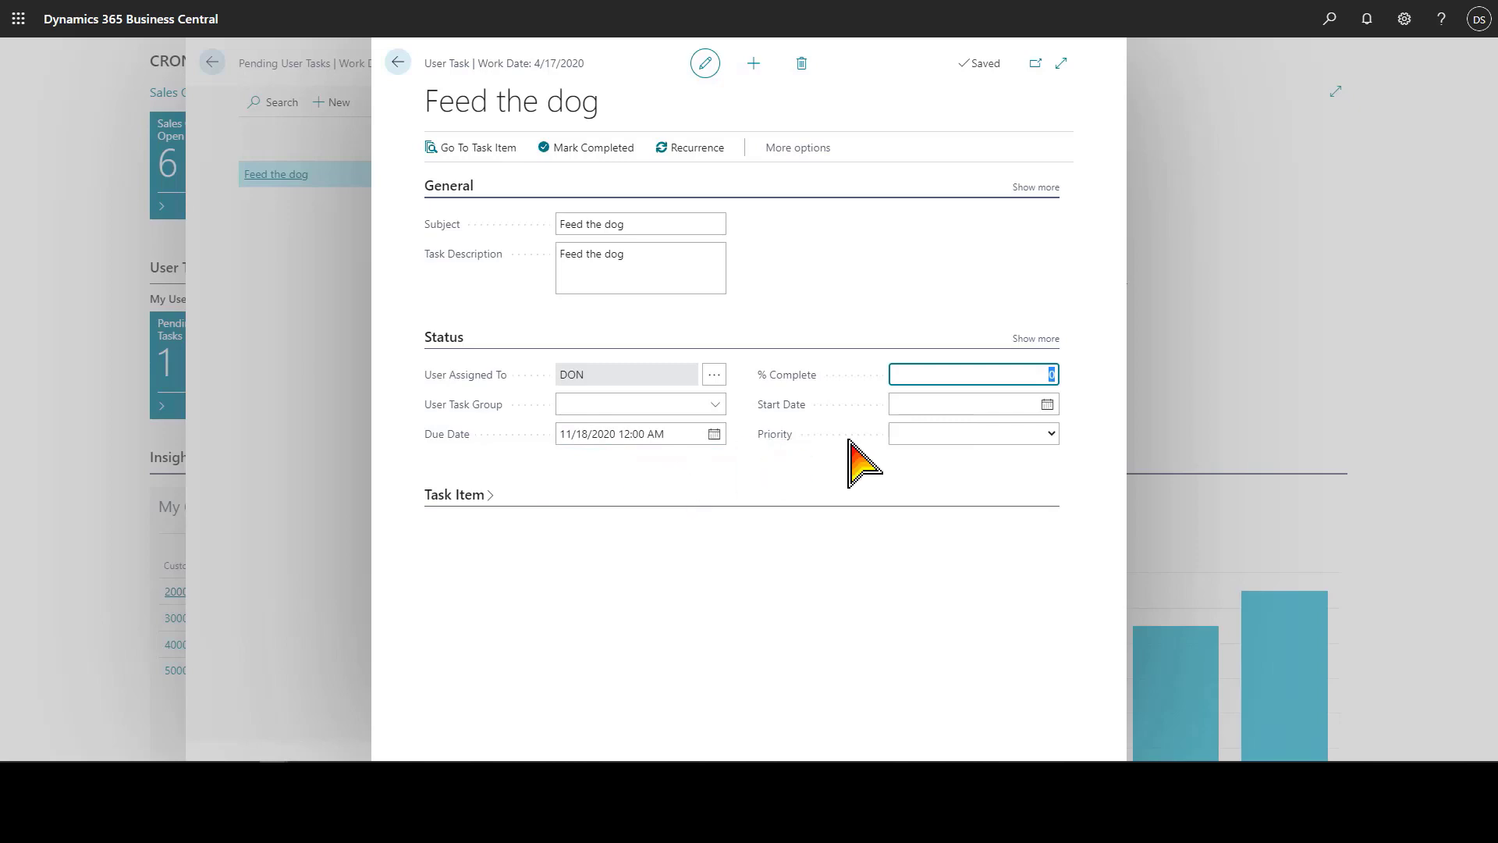
pyautogui.click(670, 433)
pyautogui.press('BackSpace')
pyautogui.press('BackSpace')
pyautogui.press('BackSpace')
pyautogui.press('BackSpace')
pyautogui.press('BackSpace')
pyautogui.press('BackSpace')
pyautogui.press('BackSpace')
pyautogui.write('3:30 PM')
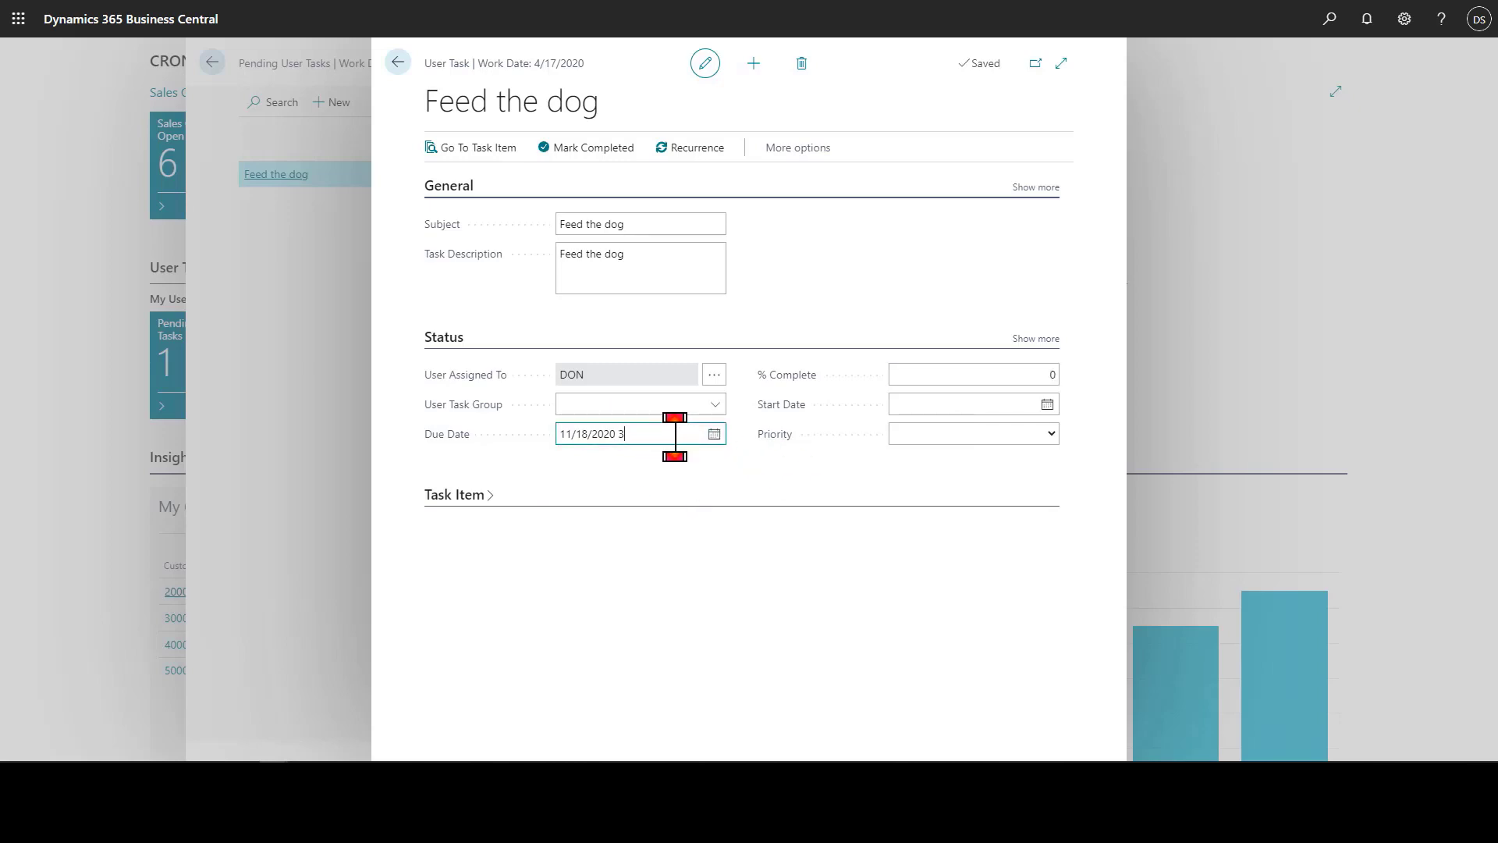
pyautogui.press('Tab')
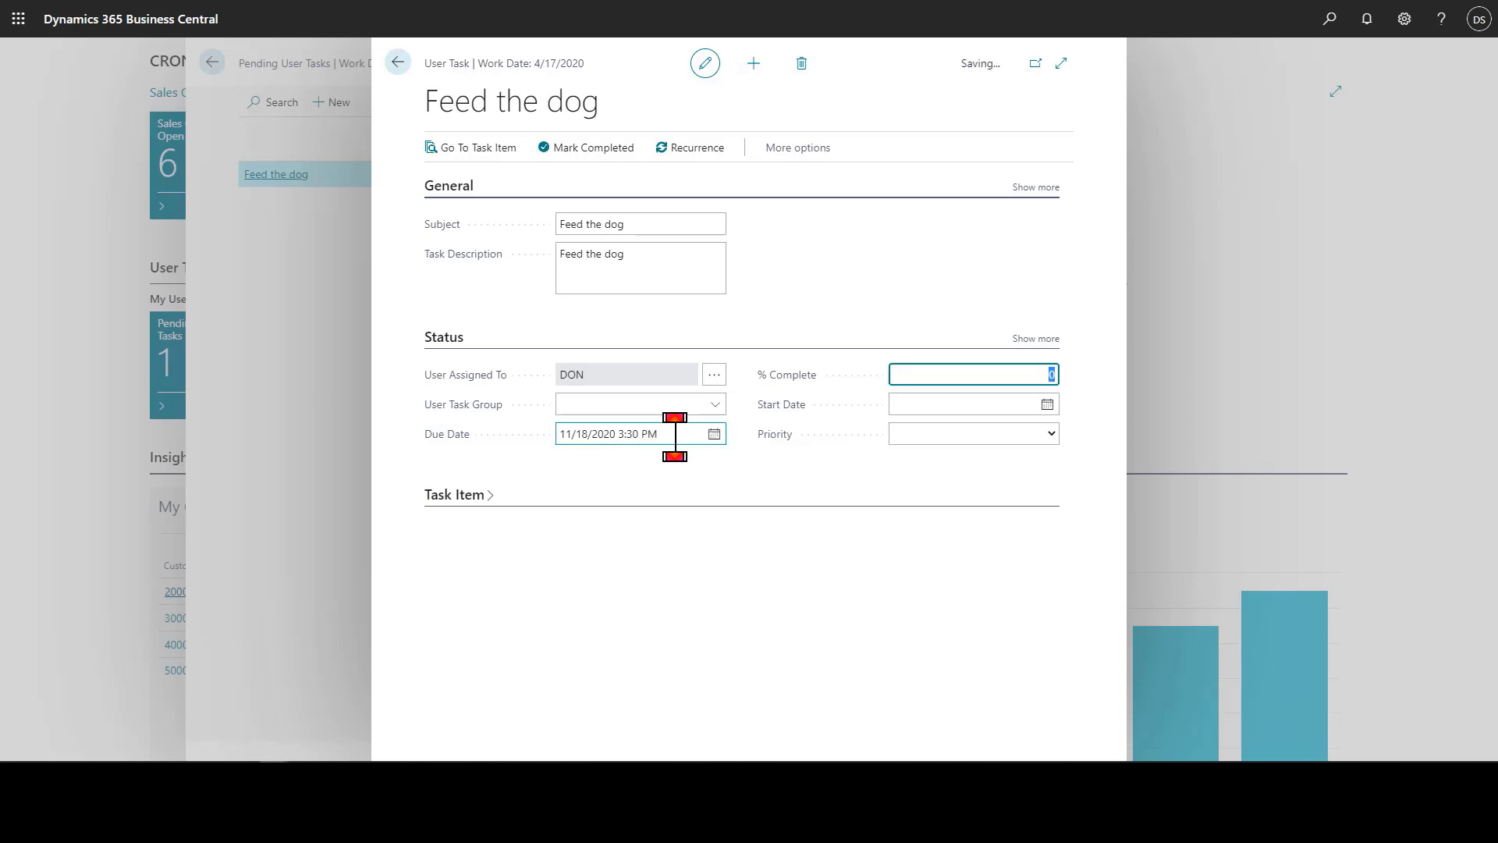
# Set the user task's priority to High and return to the home page
pyautogui.click(1052, 434)
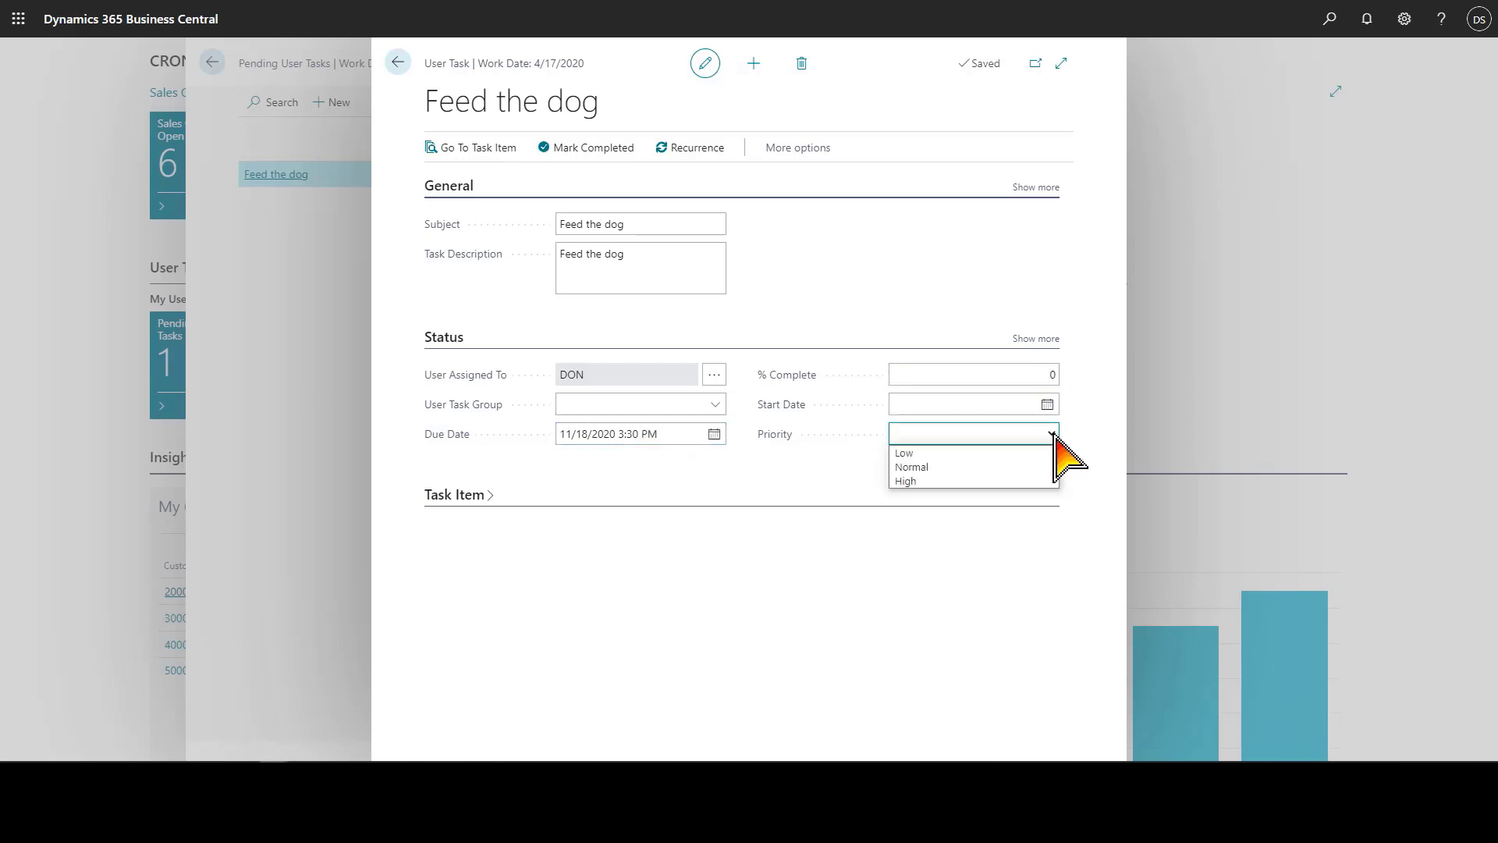
pyautogui.click(906, 480)
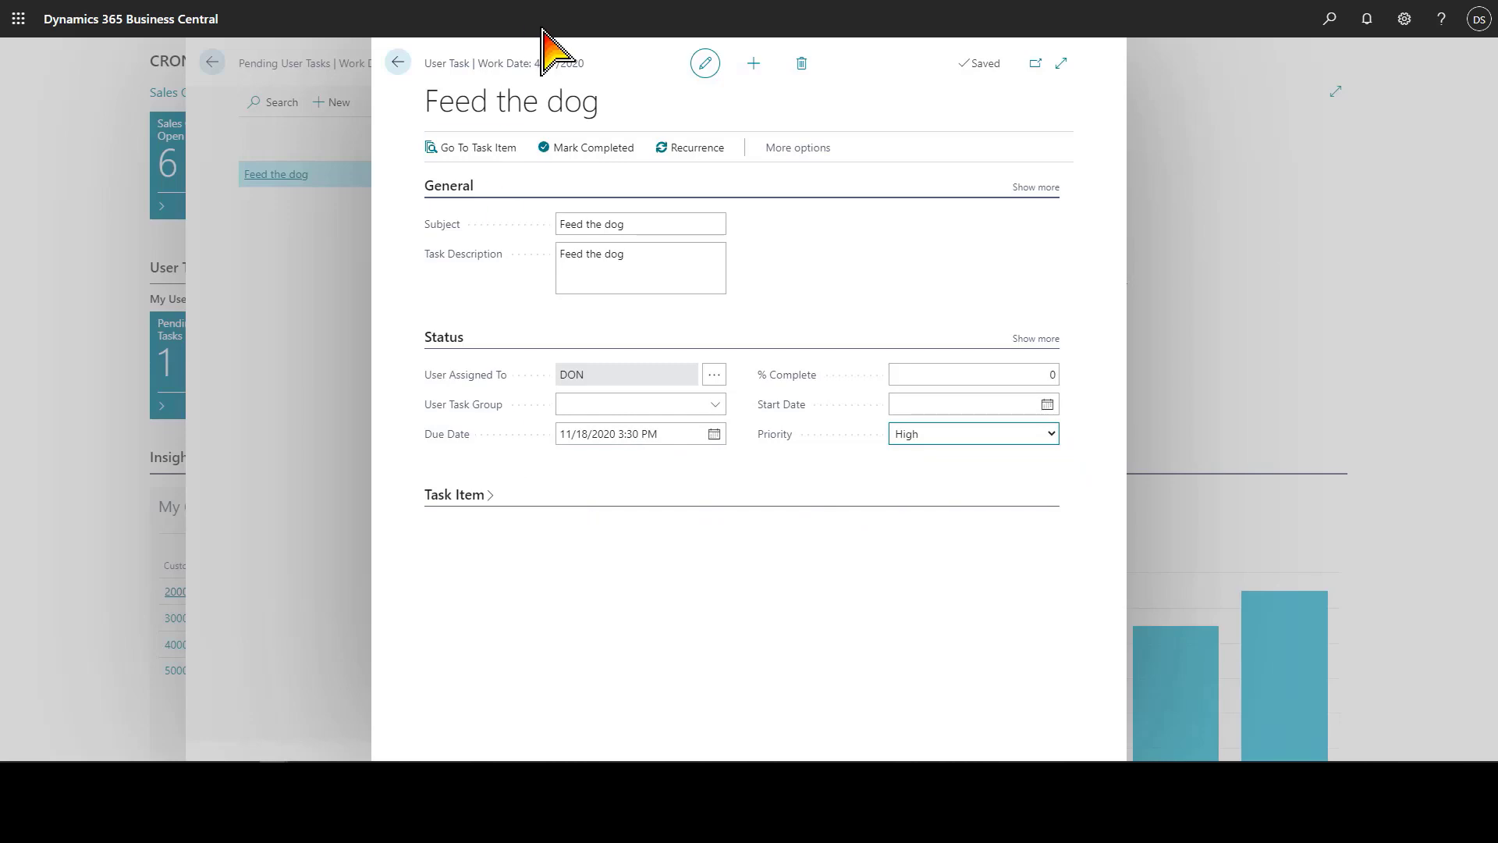
pyautogui.click(395, 63)
pyautogui.click(395, 64)
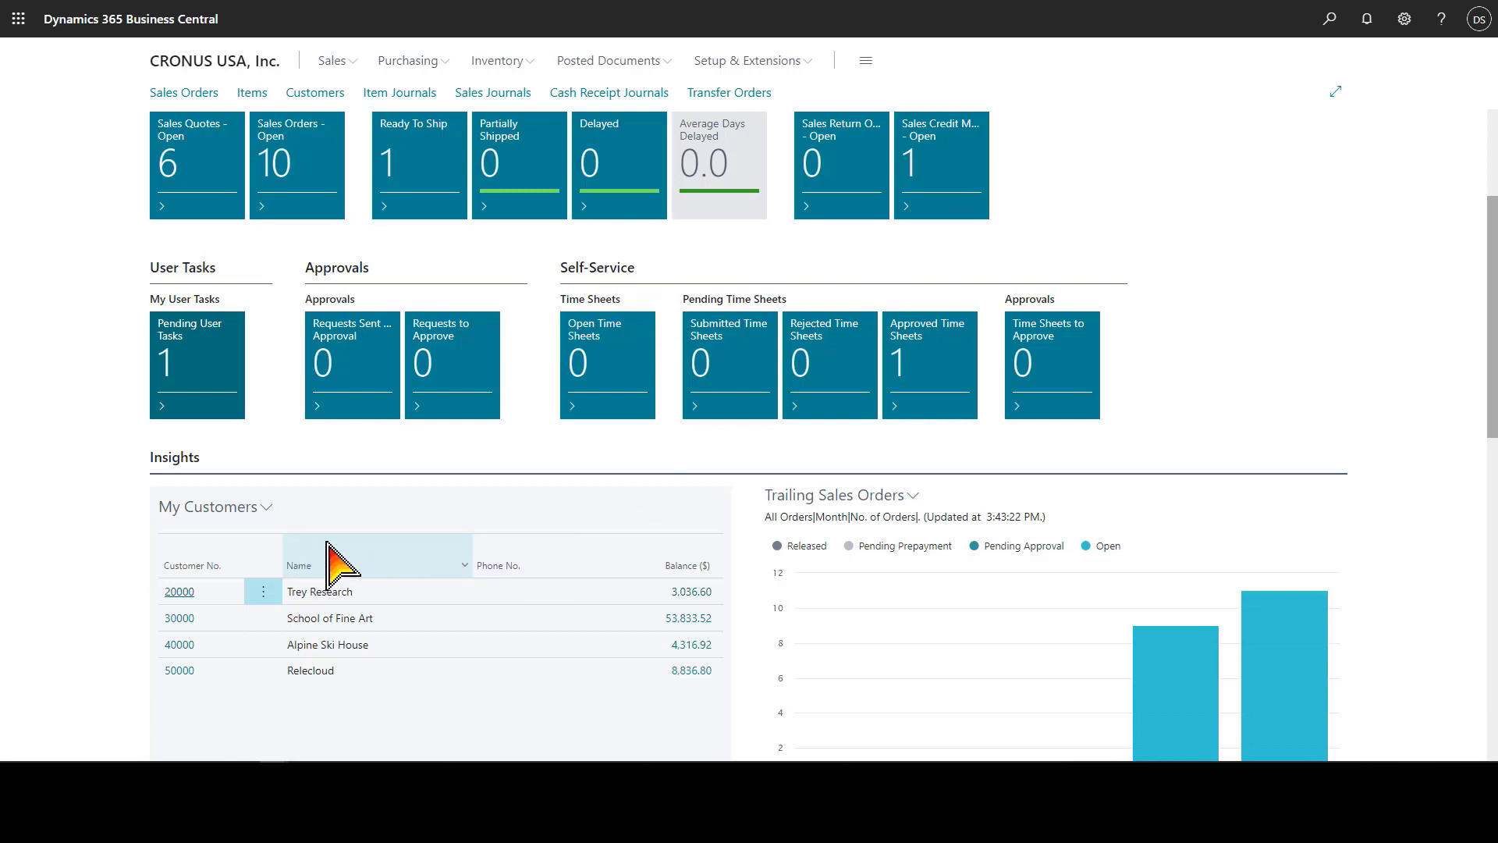
# Examine the Trailing Sales Orders chart's display options and the order breakdown in its monthly columns
pyautogui.scroll(-2, 343, 558)
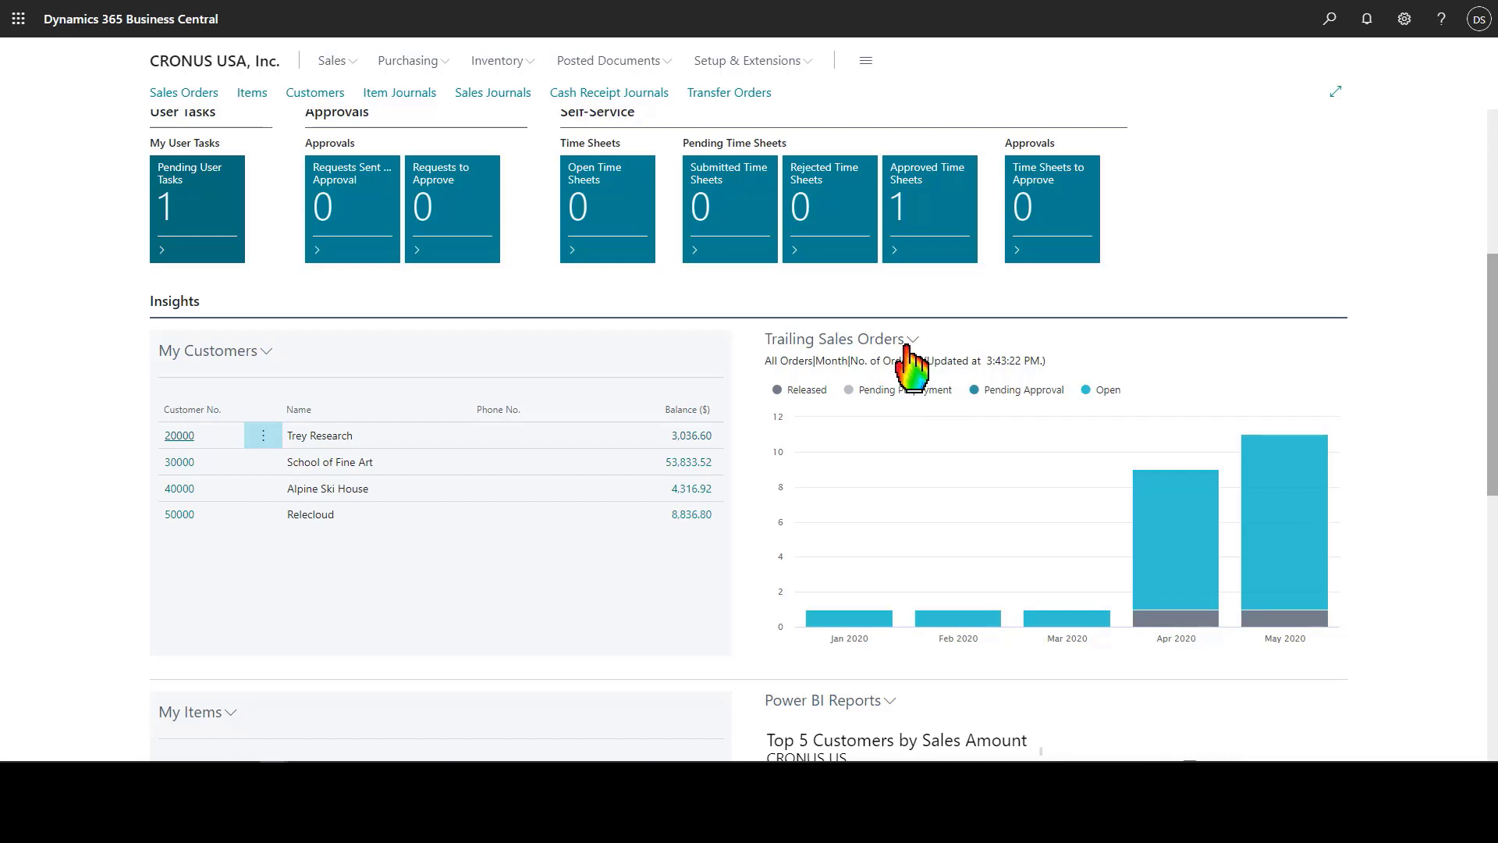
pyautogui.click(911, 340)
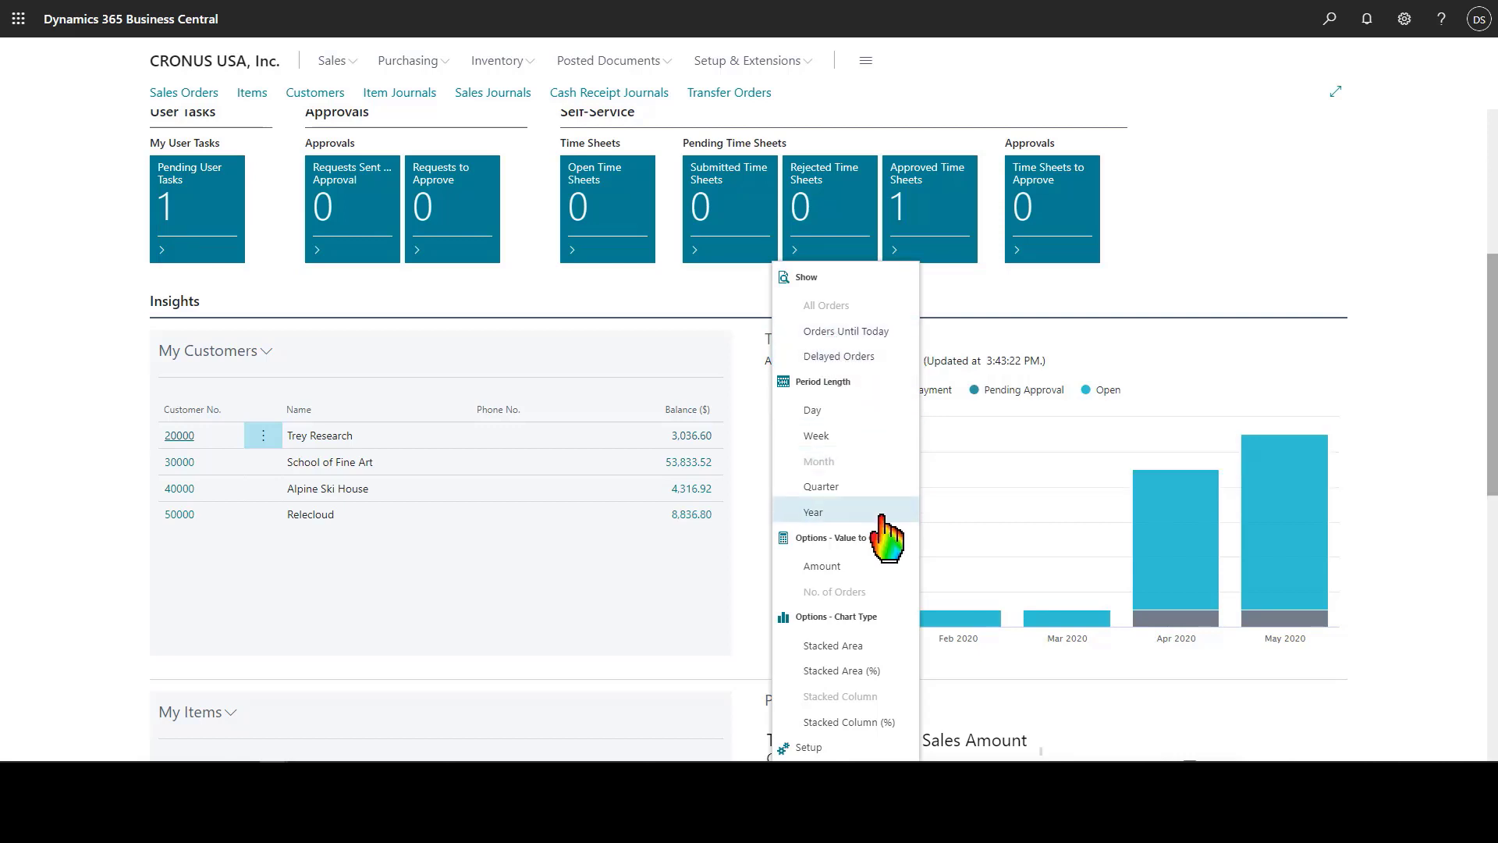
pyautogui.scroll(-2, 858, 530)
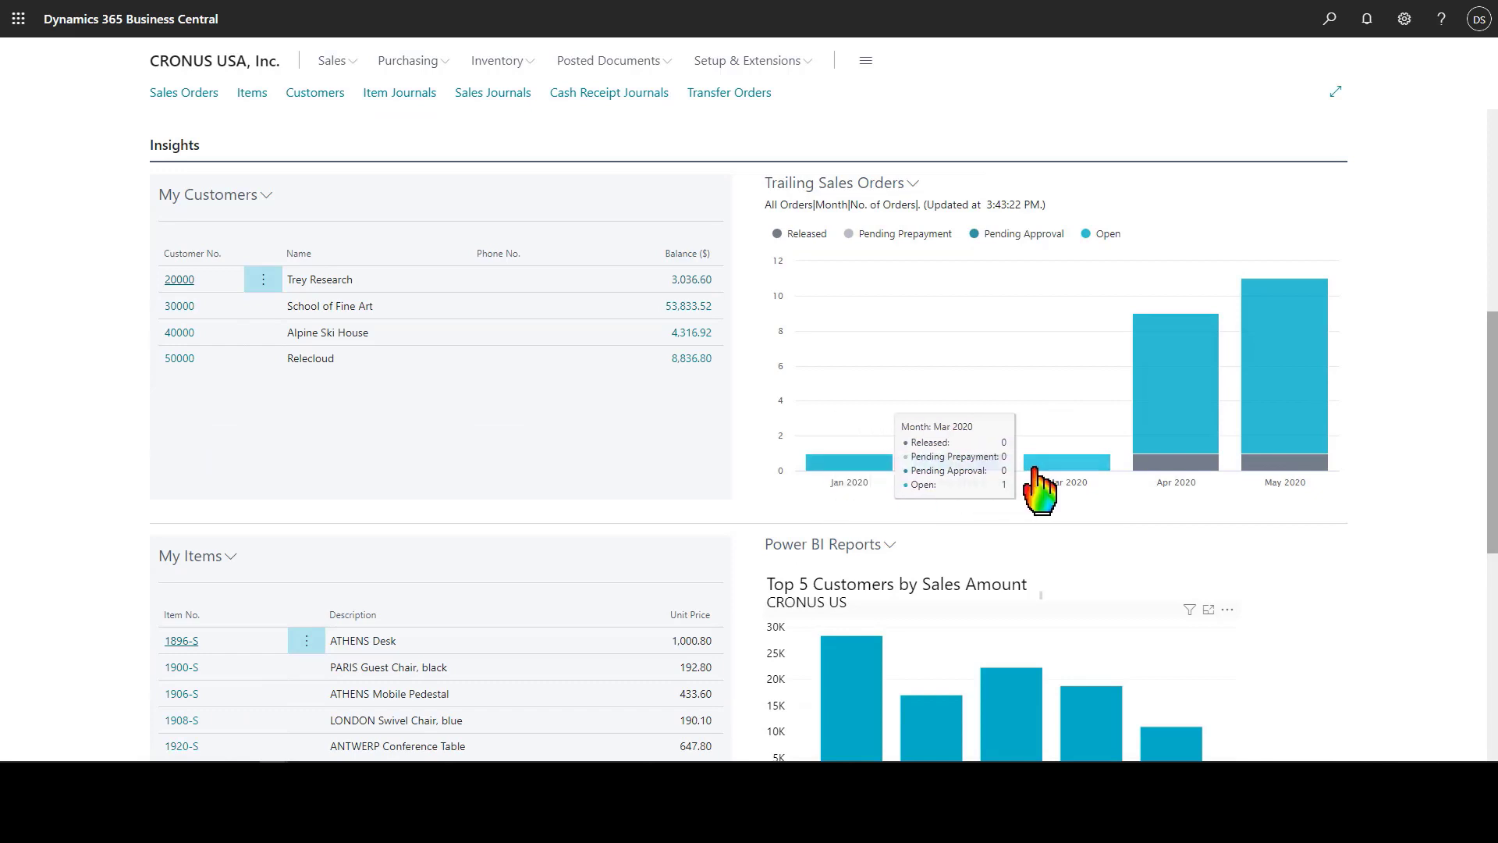
pyautogui.moveTo(1335, 430)
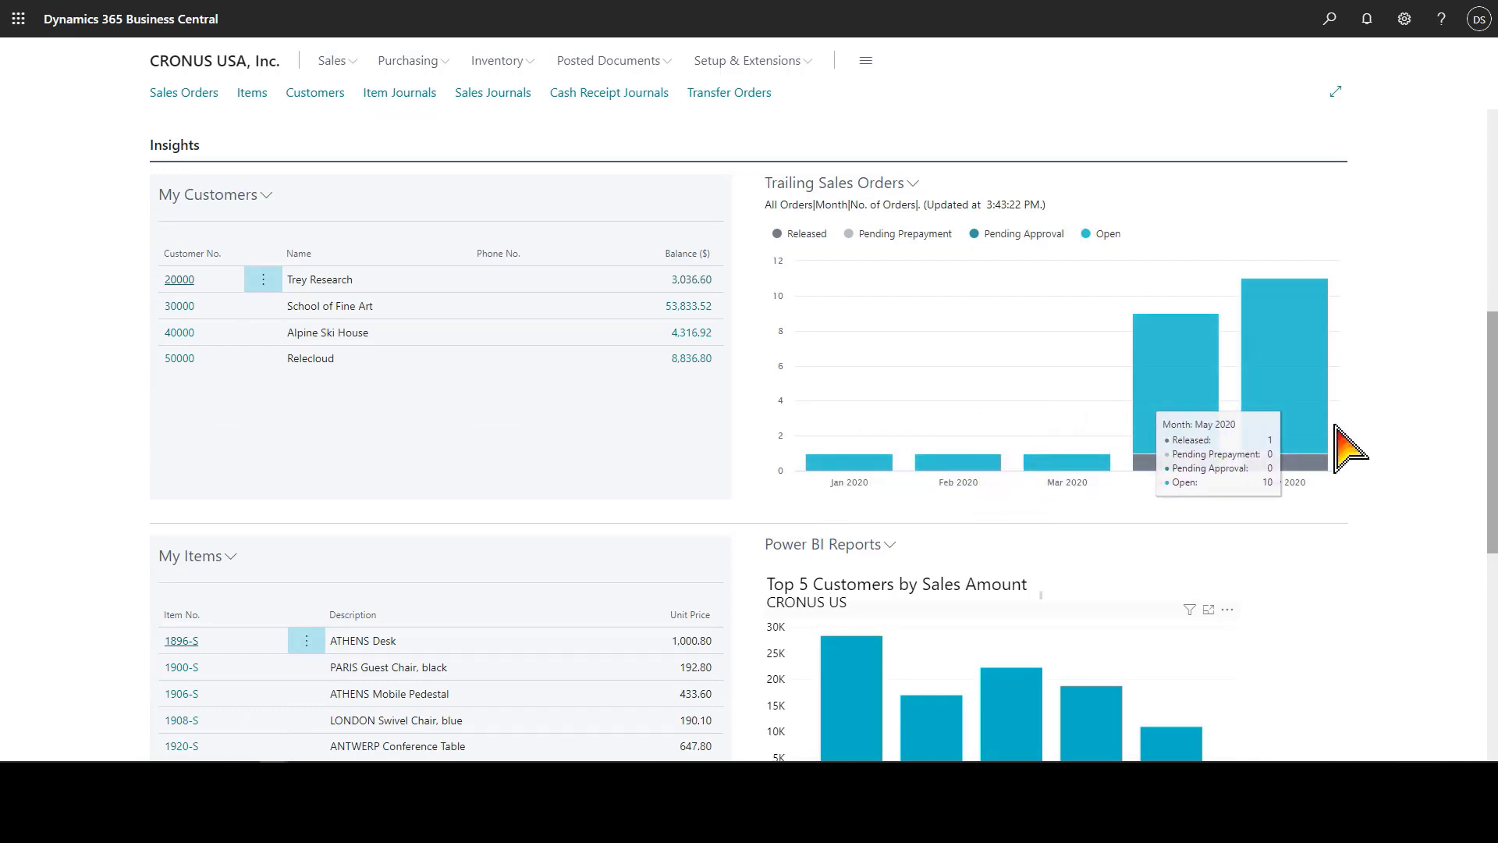
# View the item card of the ATHENS Desk from My Items, then return to the home page
pyautogui.scroll(-4, 352, 492)
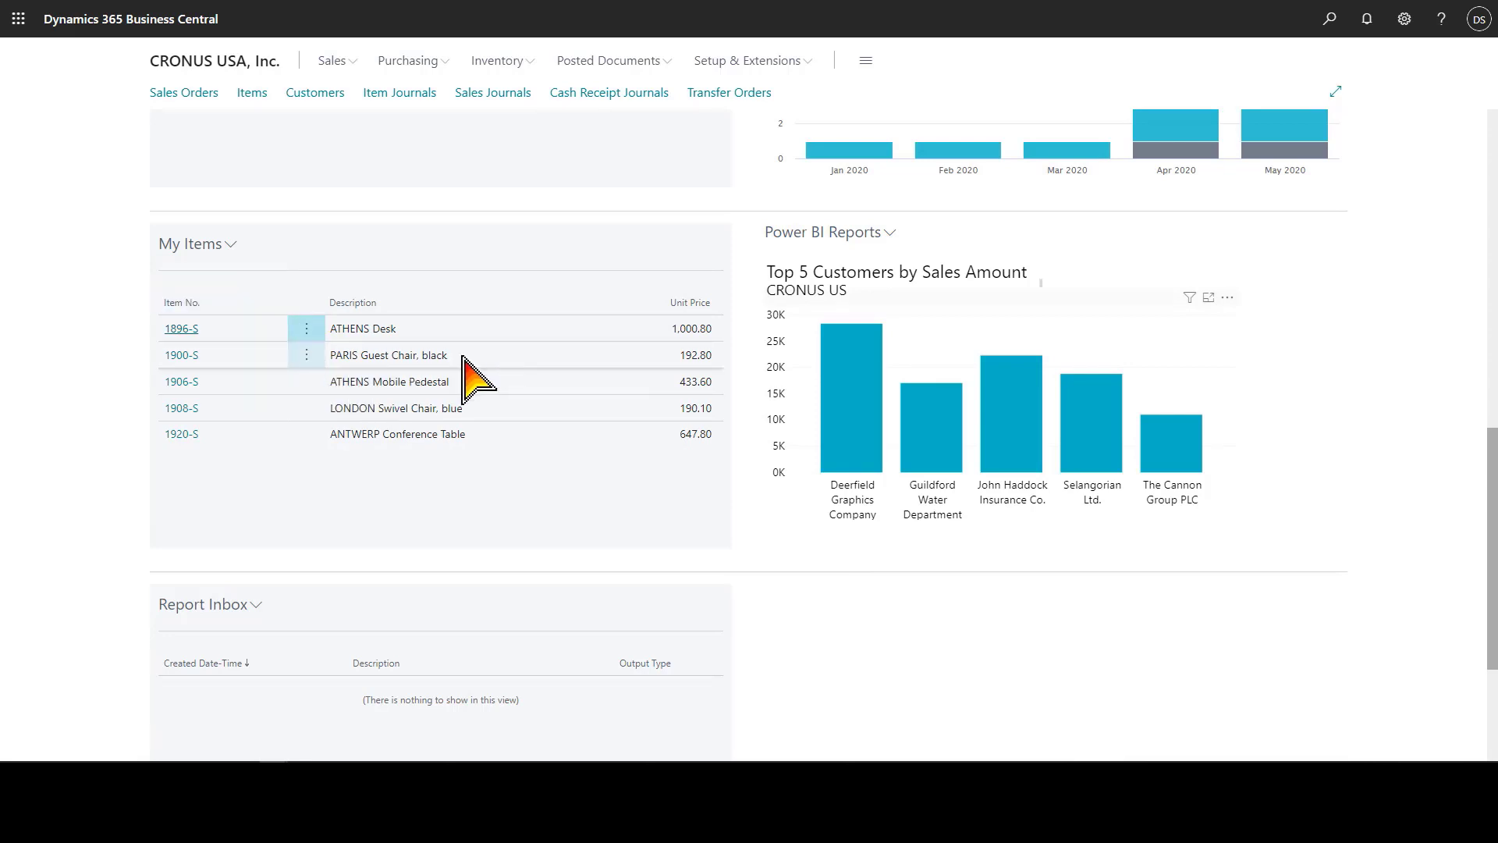
pyautogui.click(182, 329)
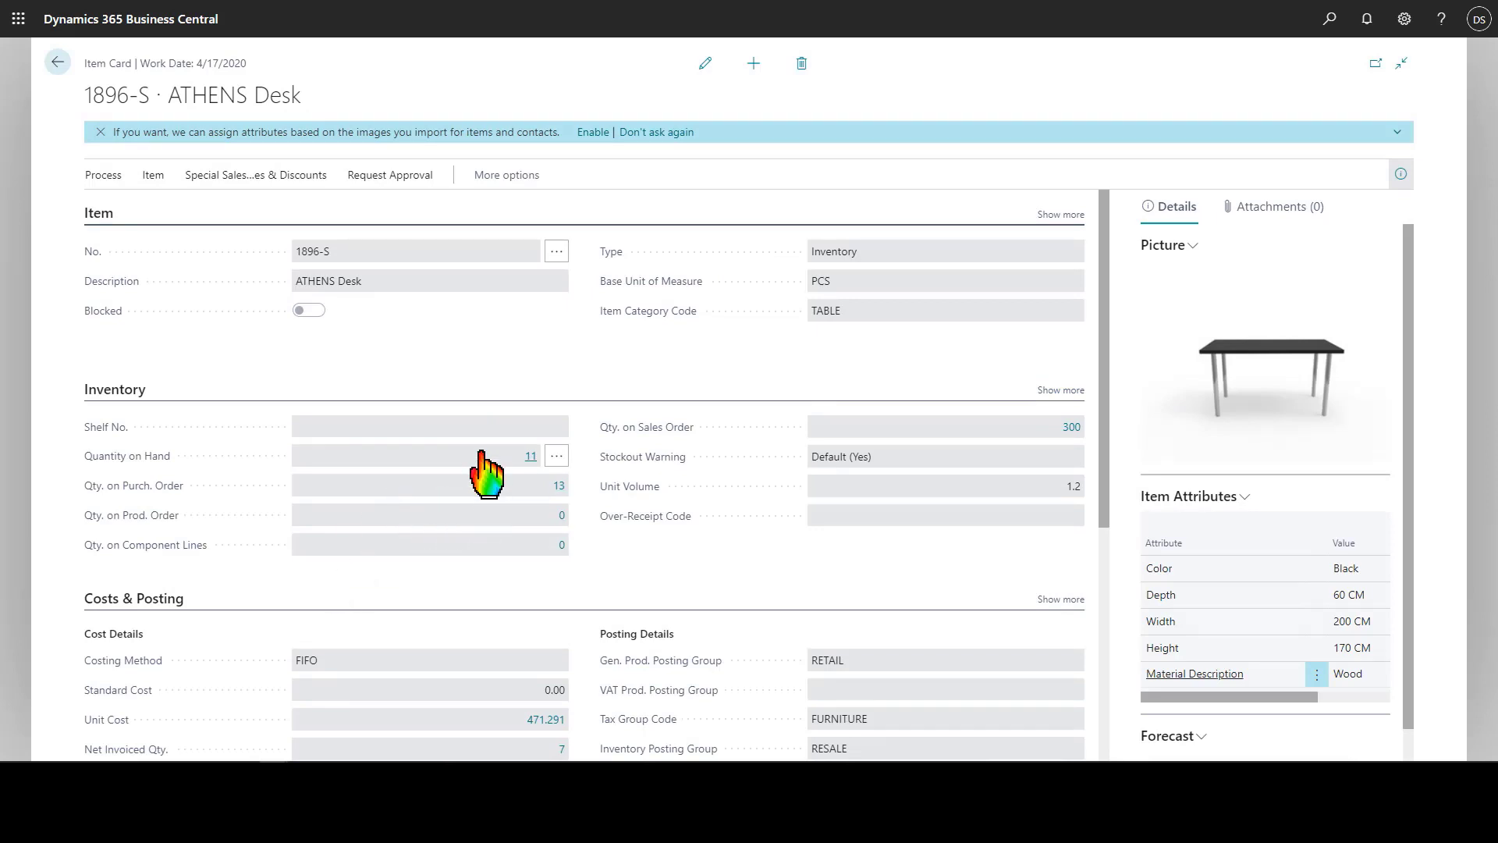
pyautogui.click(57, 62)
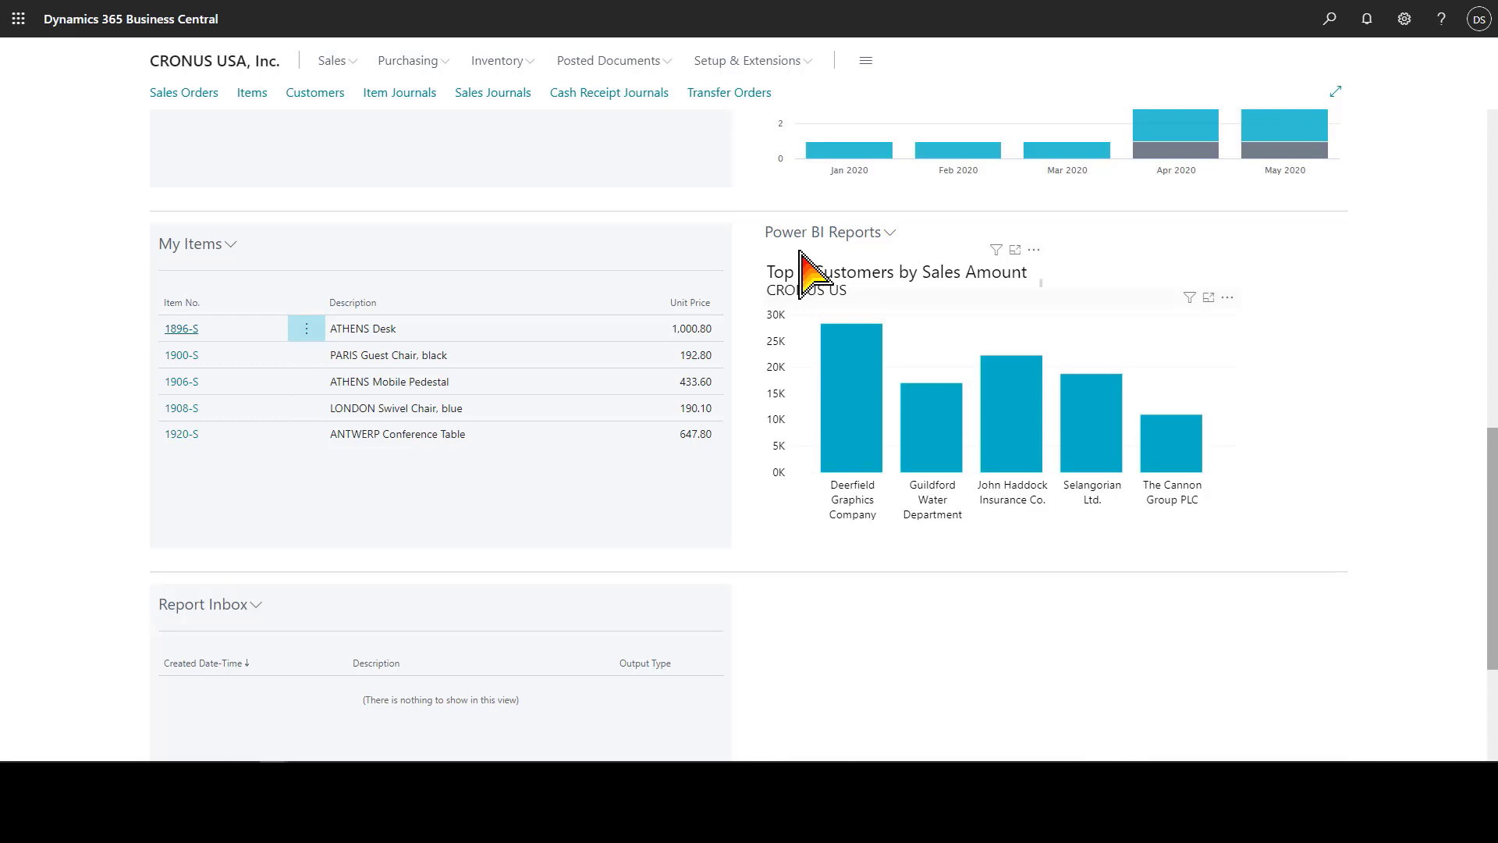
# View the list of reports available for the Power BI Reports part, then close it without changing the selection
pyautogui.click(890, 233)
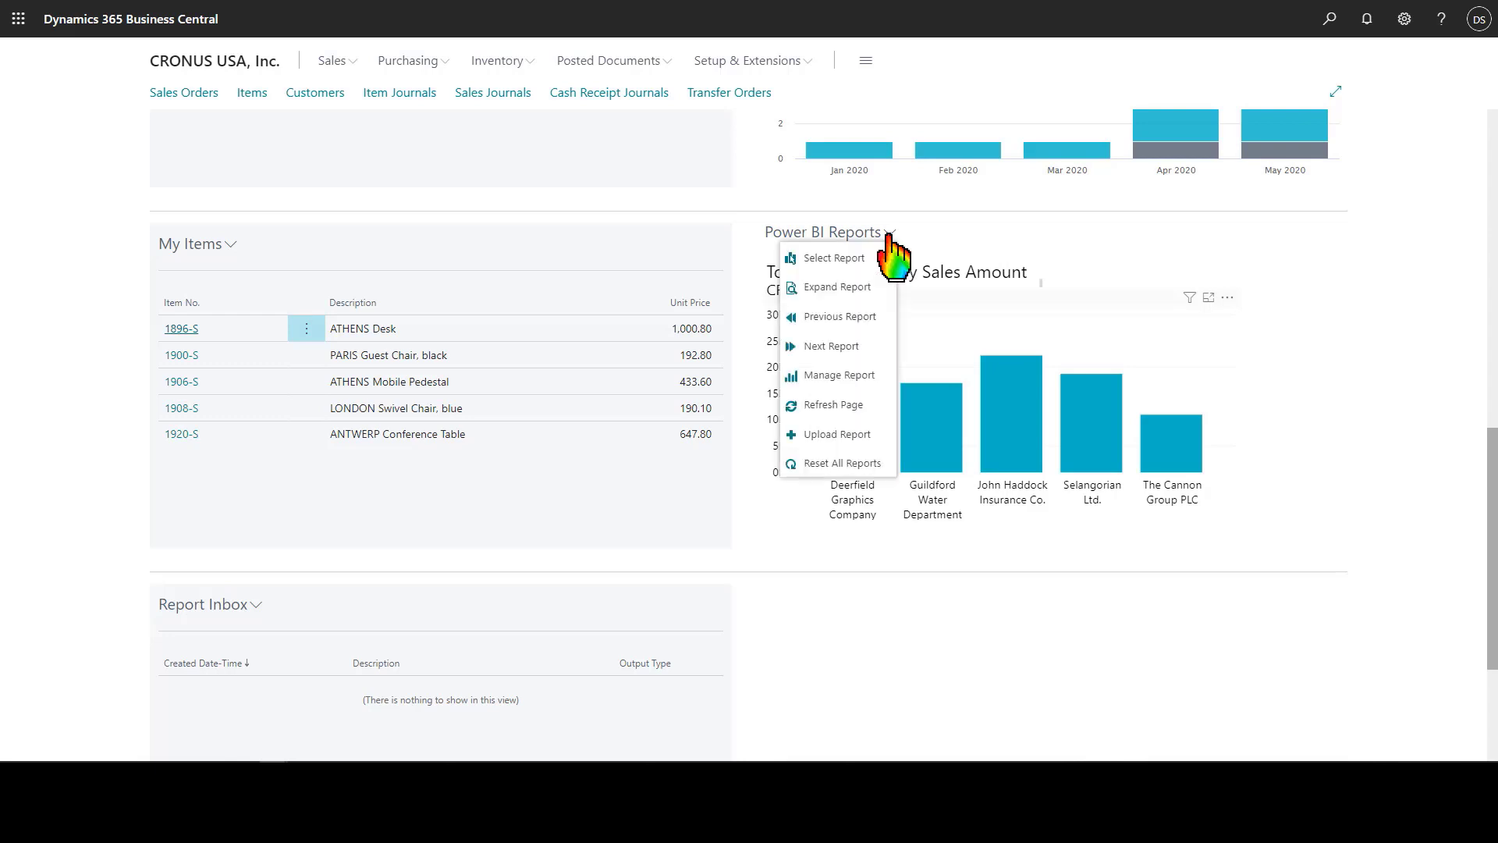
pyautogui.click(868, 287)
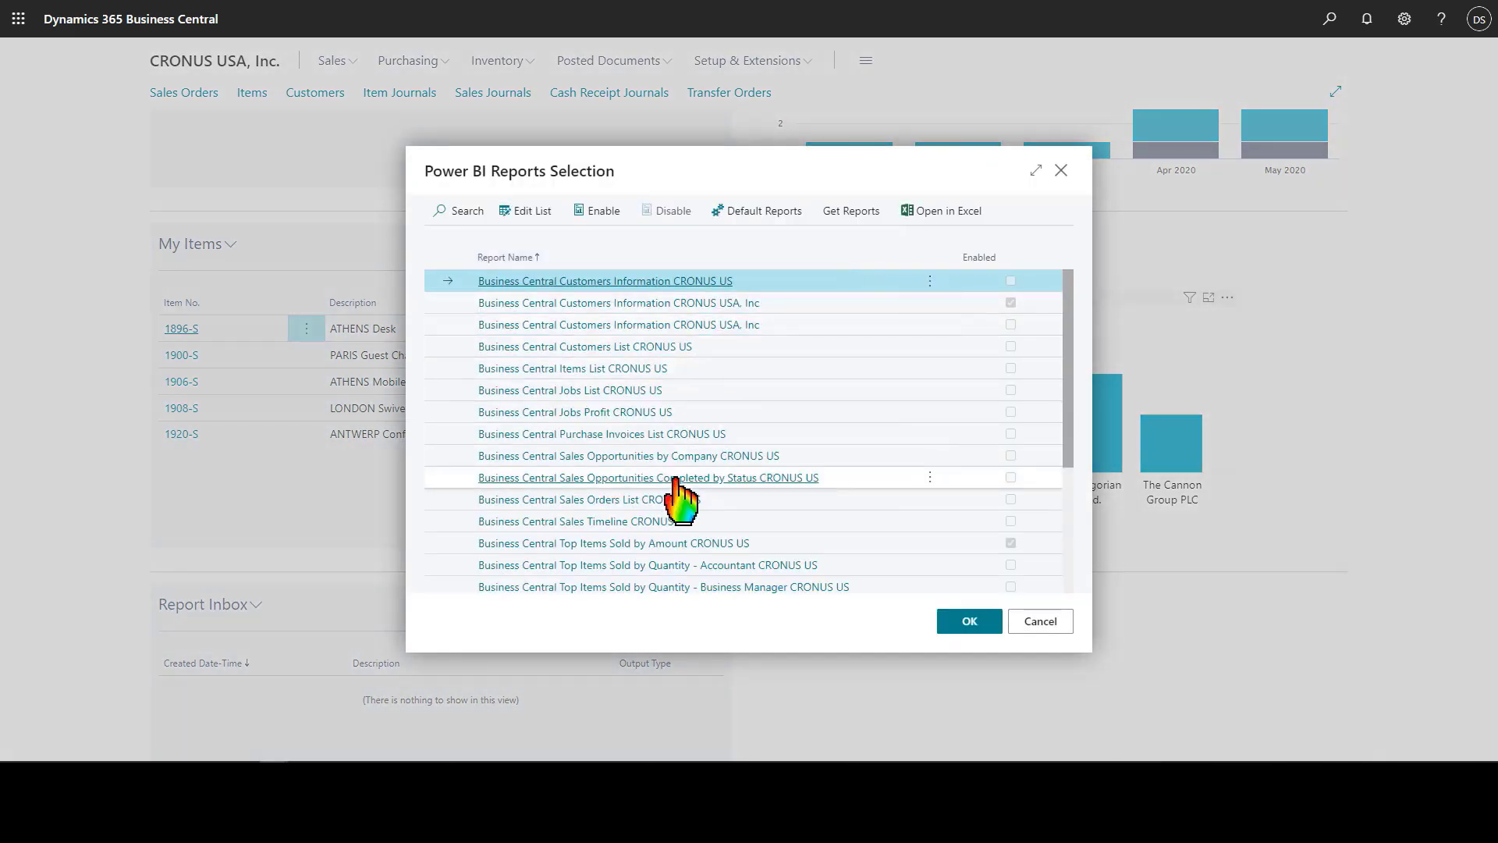
pyautogui.click(1040, 621)
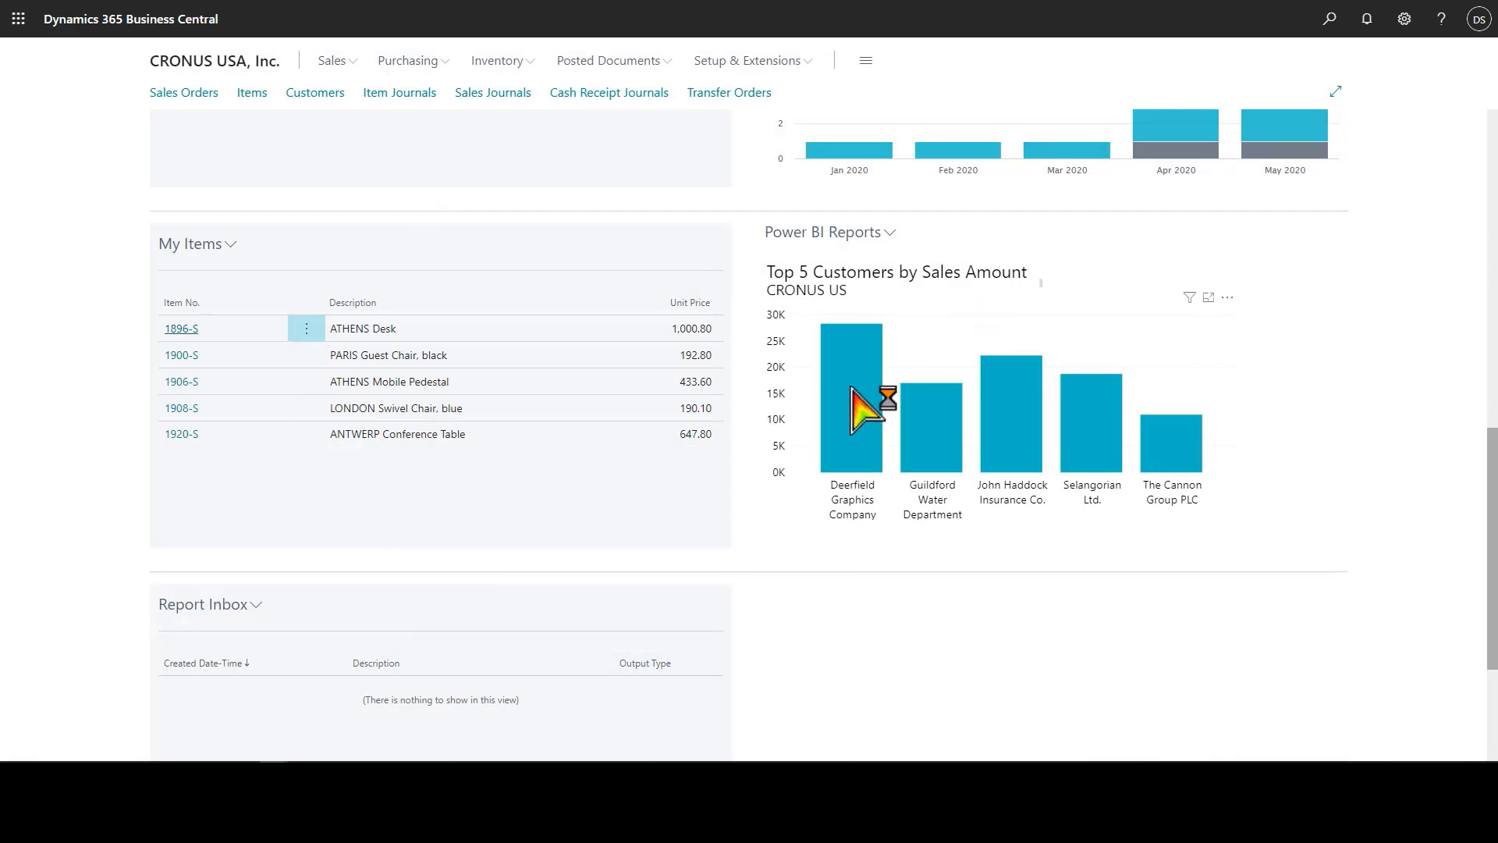
# Examine the Top 5 Customers by Sales Amount chart and The Cannon Group PLC's data point as a table, then return to the report
pyautogui.moveTo(851, 387)
pyautogui.moveTo(1005, 439)
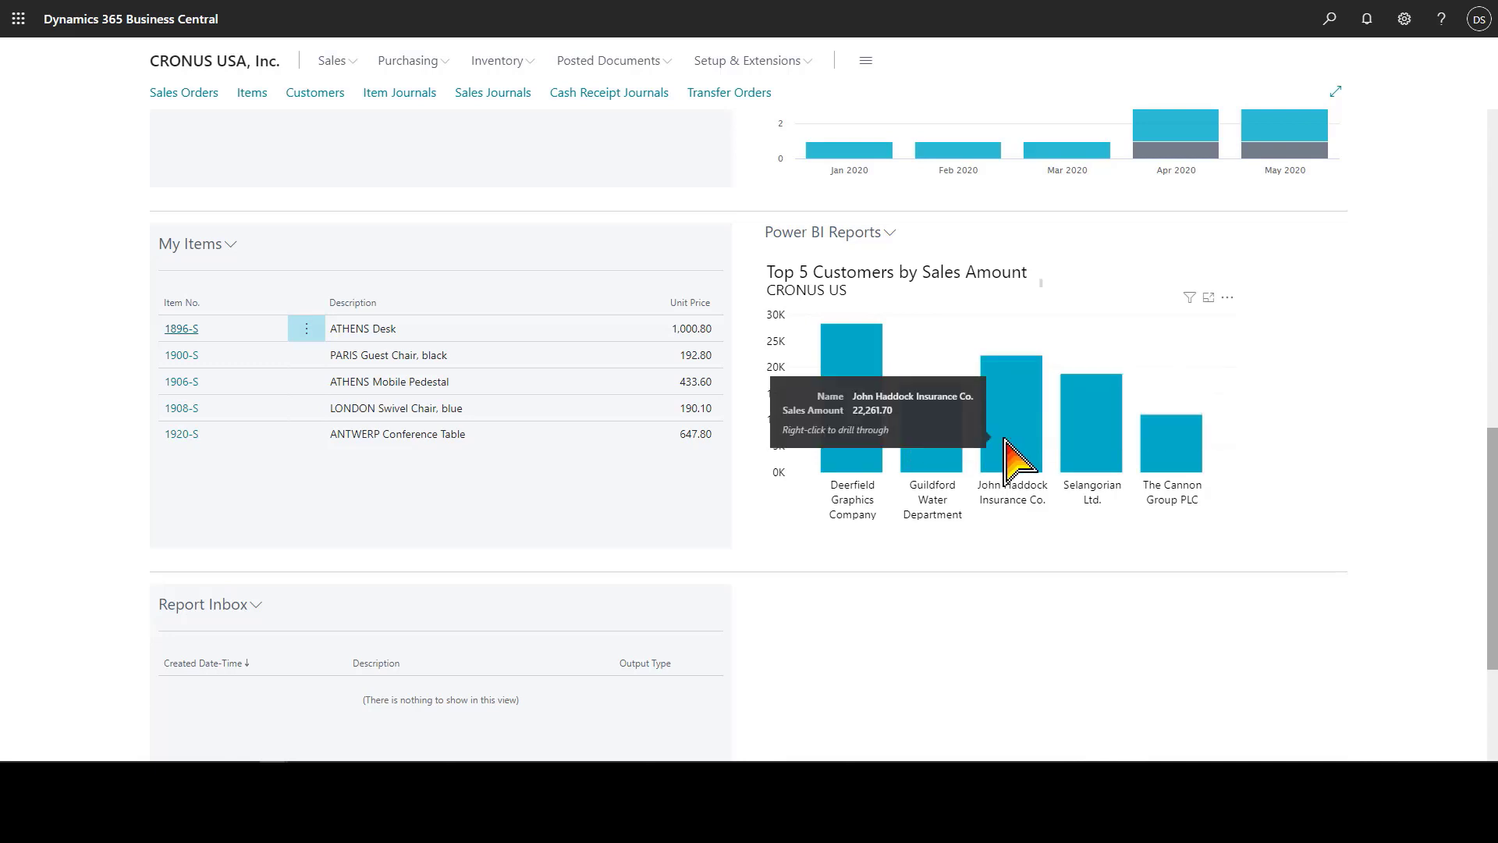
pyautogui.moveTo(1107, 441)
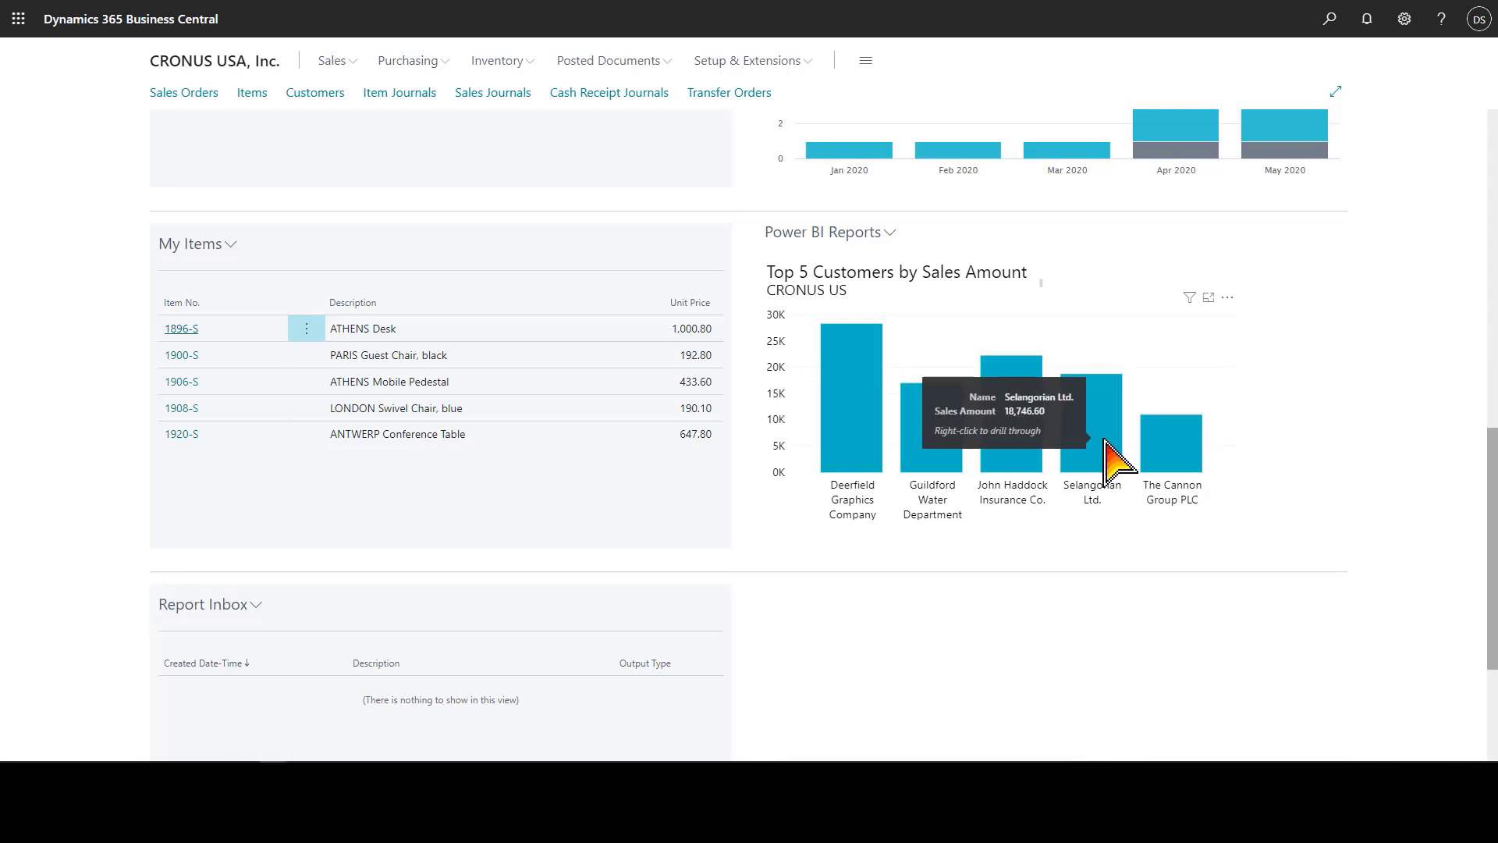
pyautogui.moveTo(1162, 441)
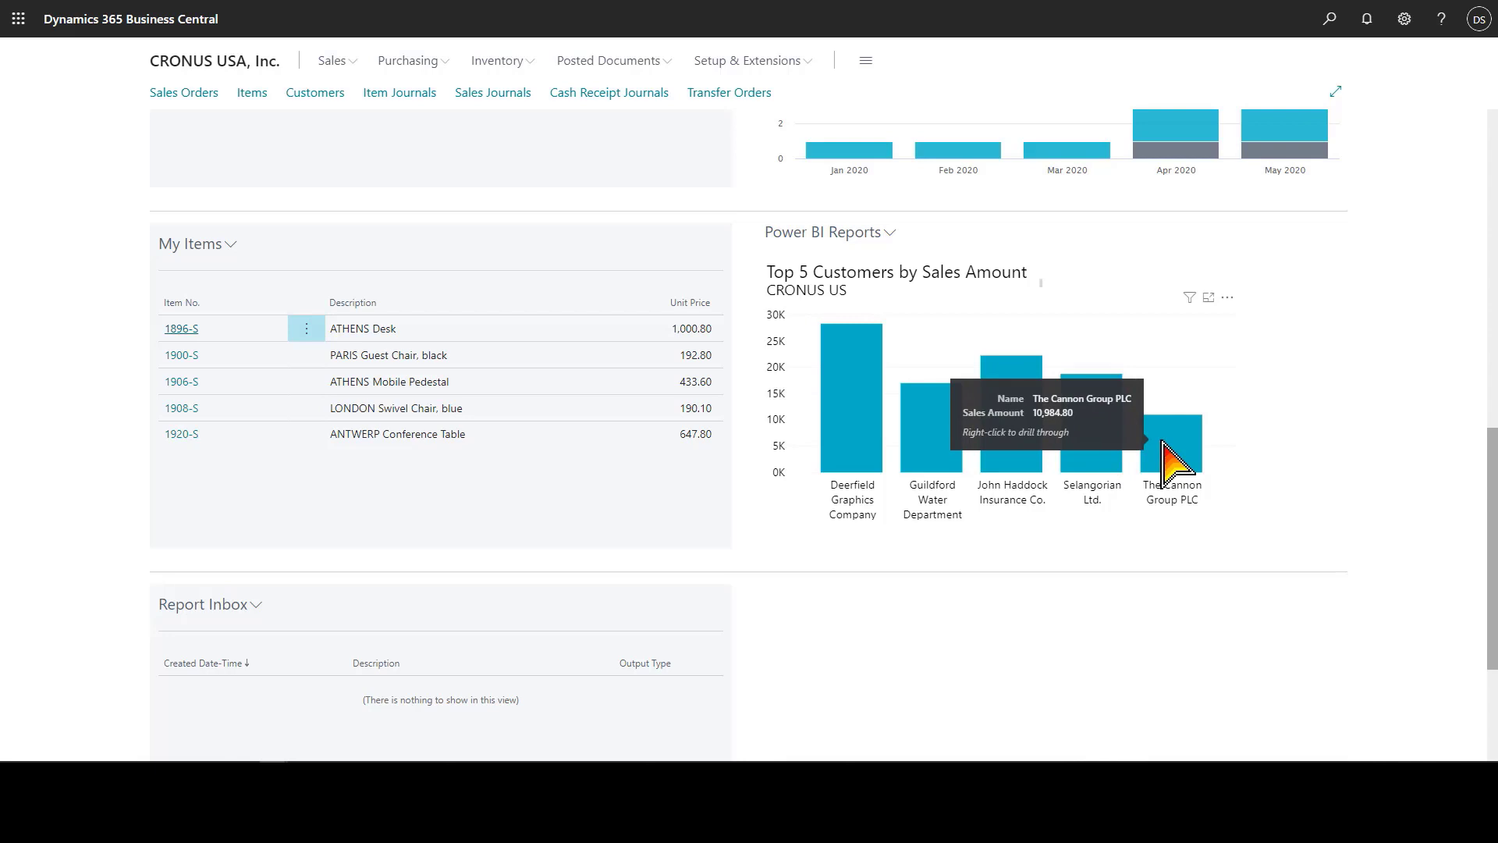
pyautogui.rightClick(1162, 442)
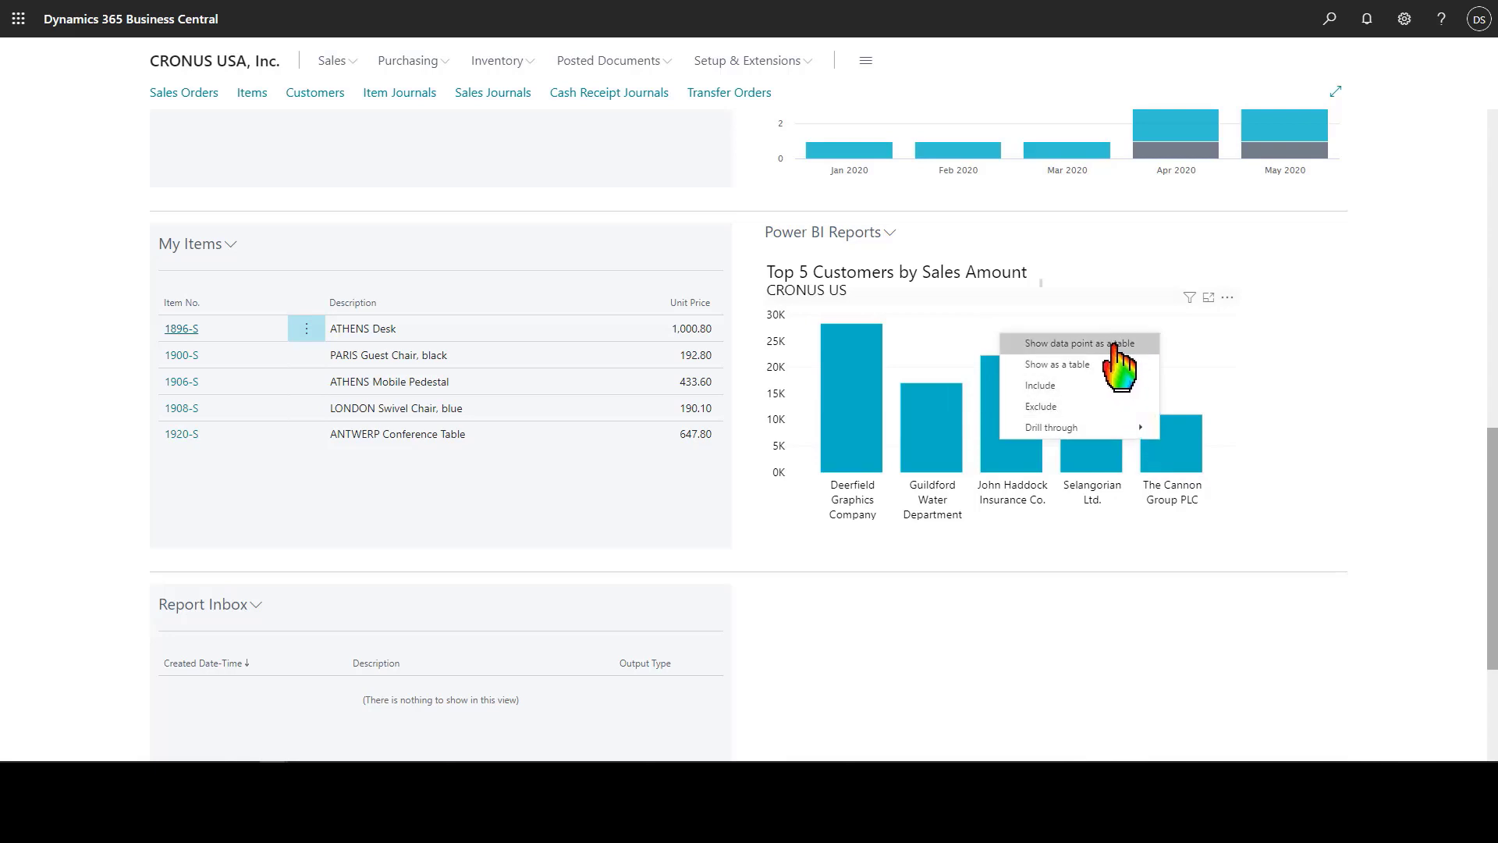
pyautogui.click(1121, 352)
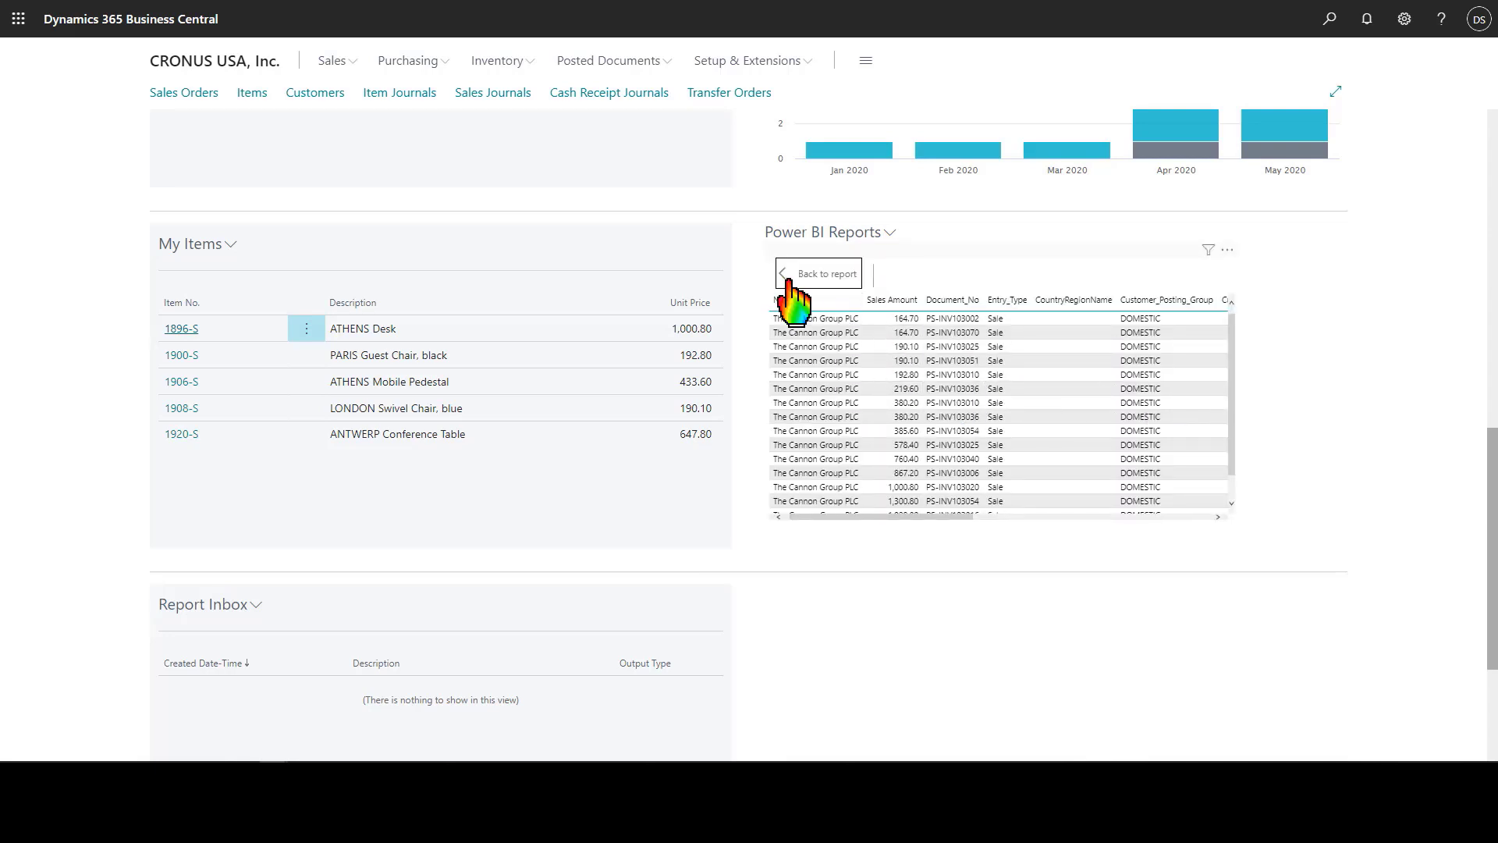
pyautogui.click(790, 275)
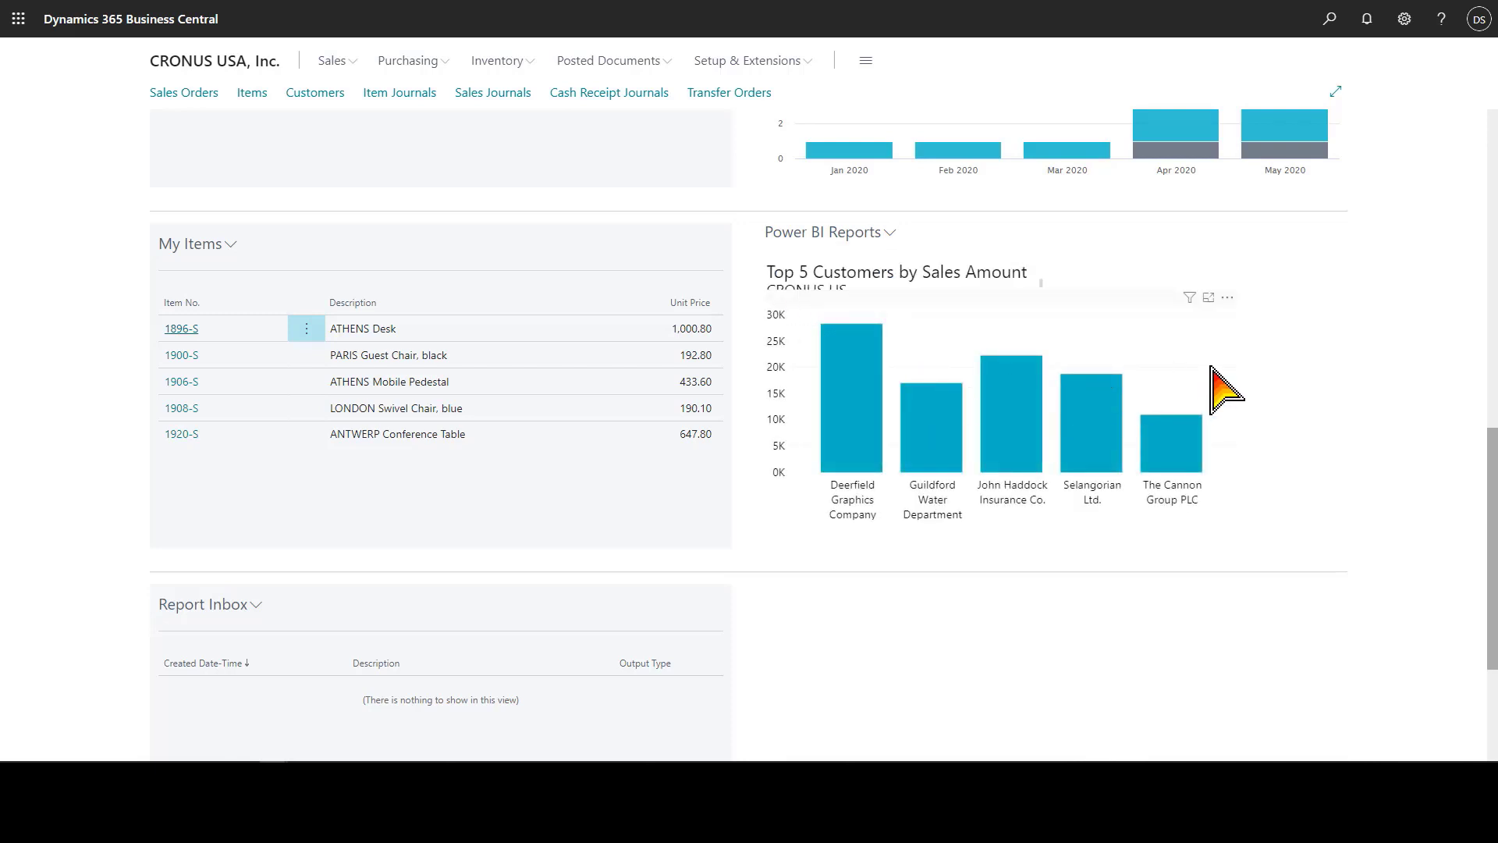
# View the sales chart's additional options, then switch the Power BI Reports part to the next report
pyautogui.click(1228, 297)
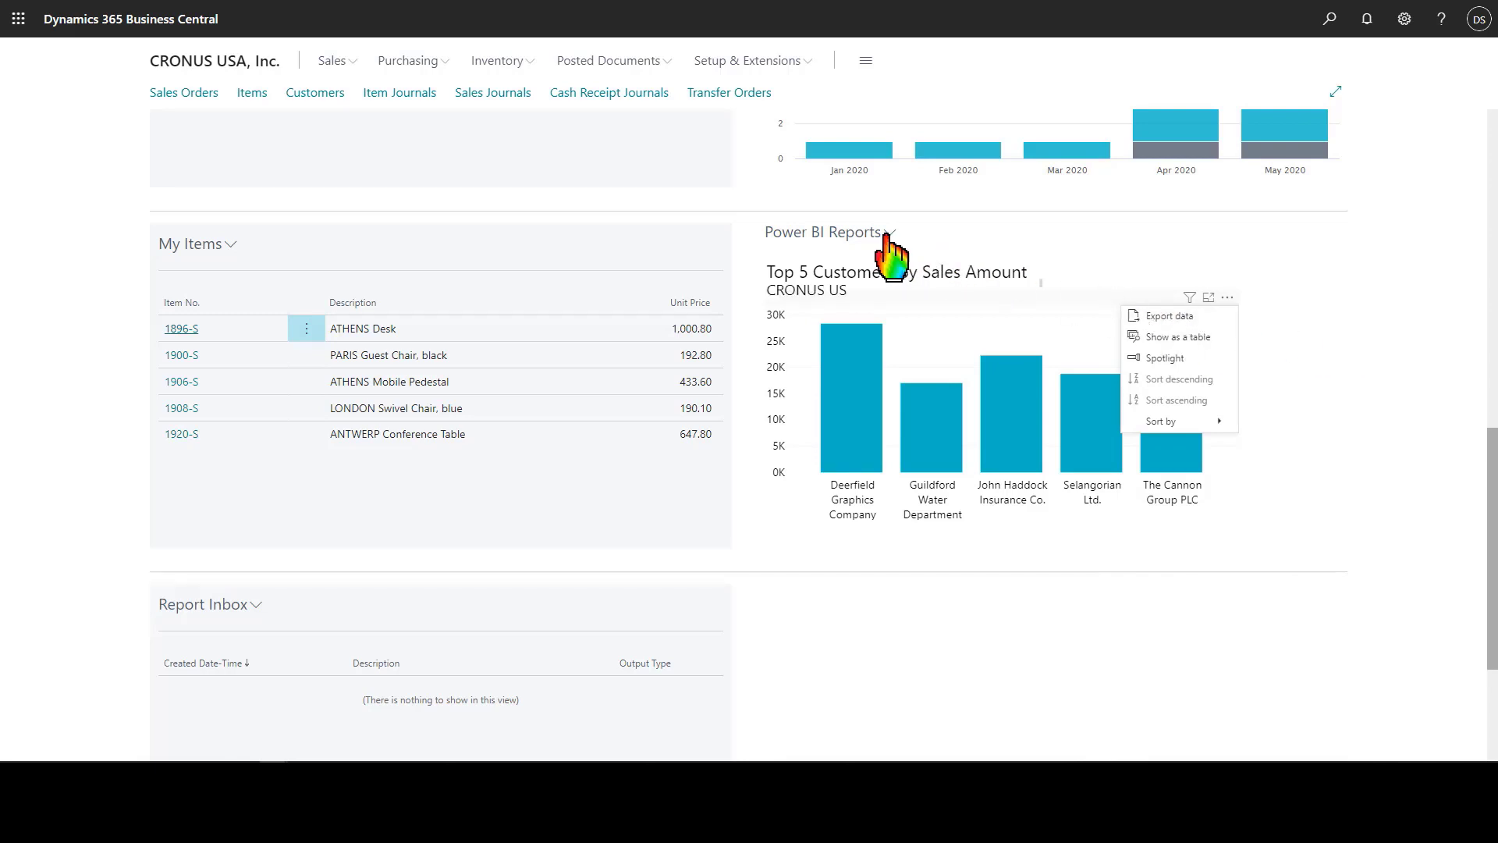
pyautogui.click(890, 233)
pyautogui.click(855, 345)
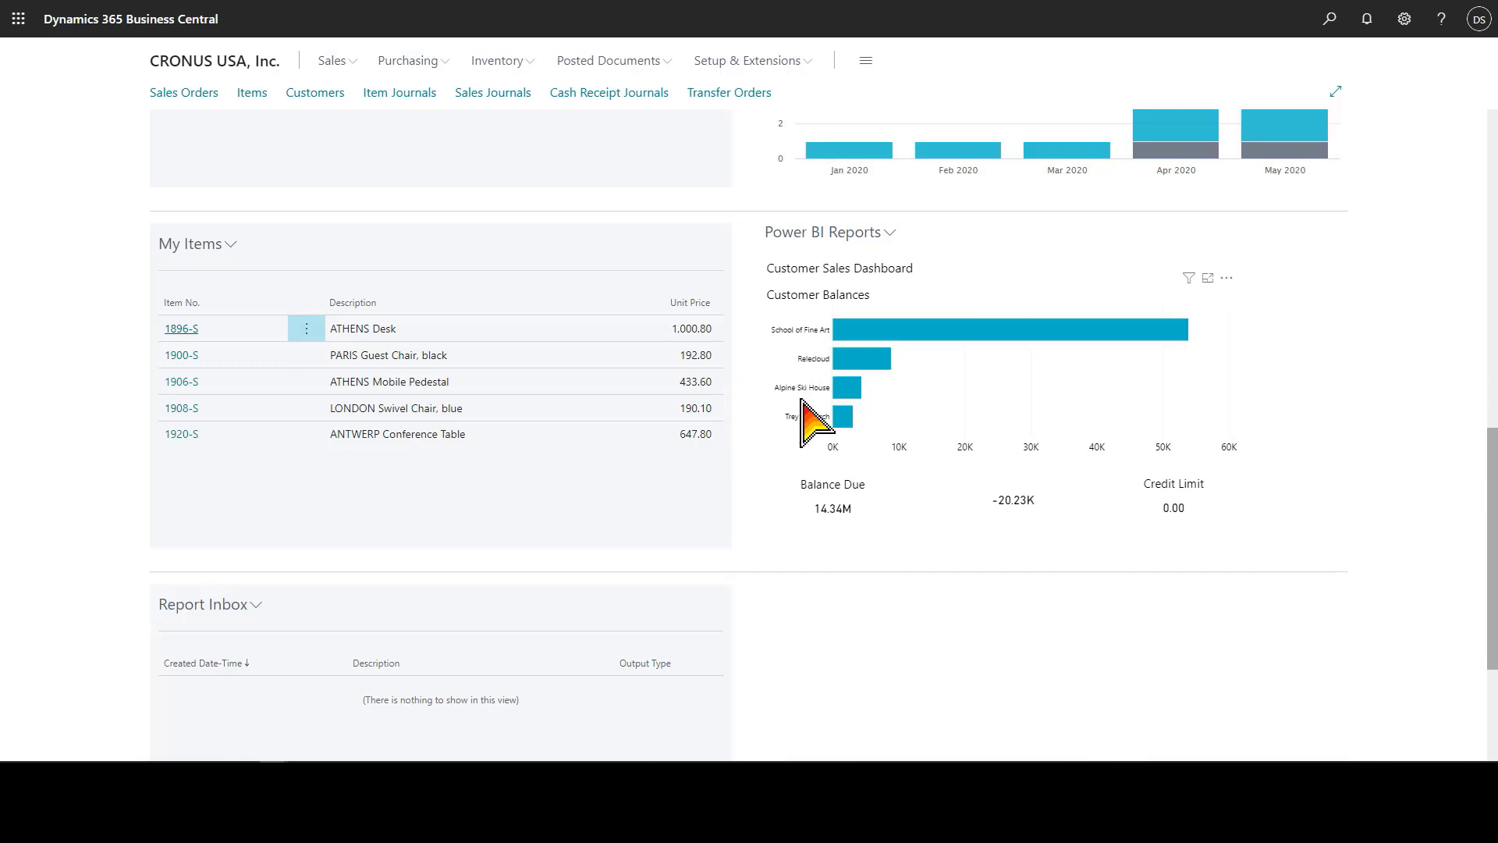
pyautogui.moveTo(859, 326)
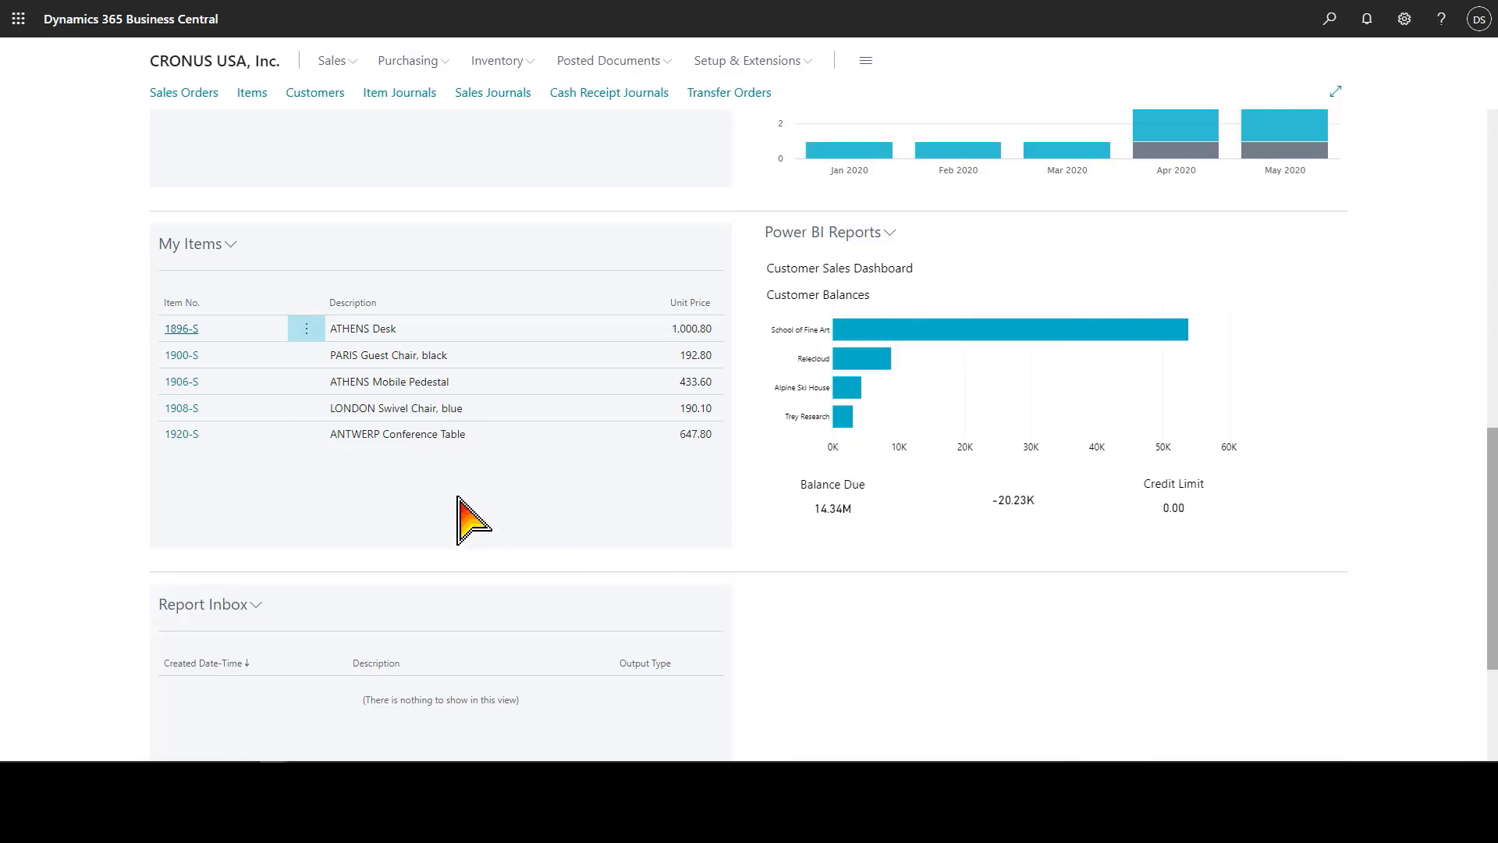
# View the Report Inbox on the home page, then return to the headline and activities area
pyautogui.scroll(-2, 464, 507)
pyautogui.scroll(-1, 459, 499)
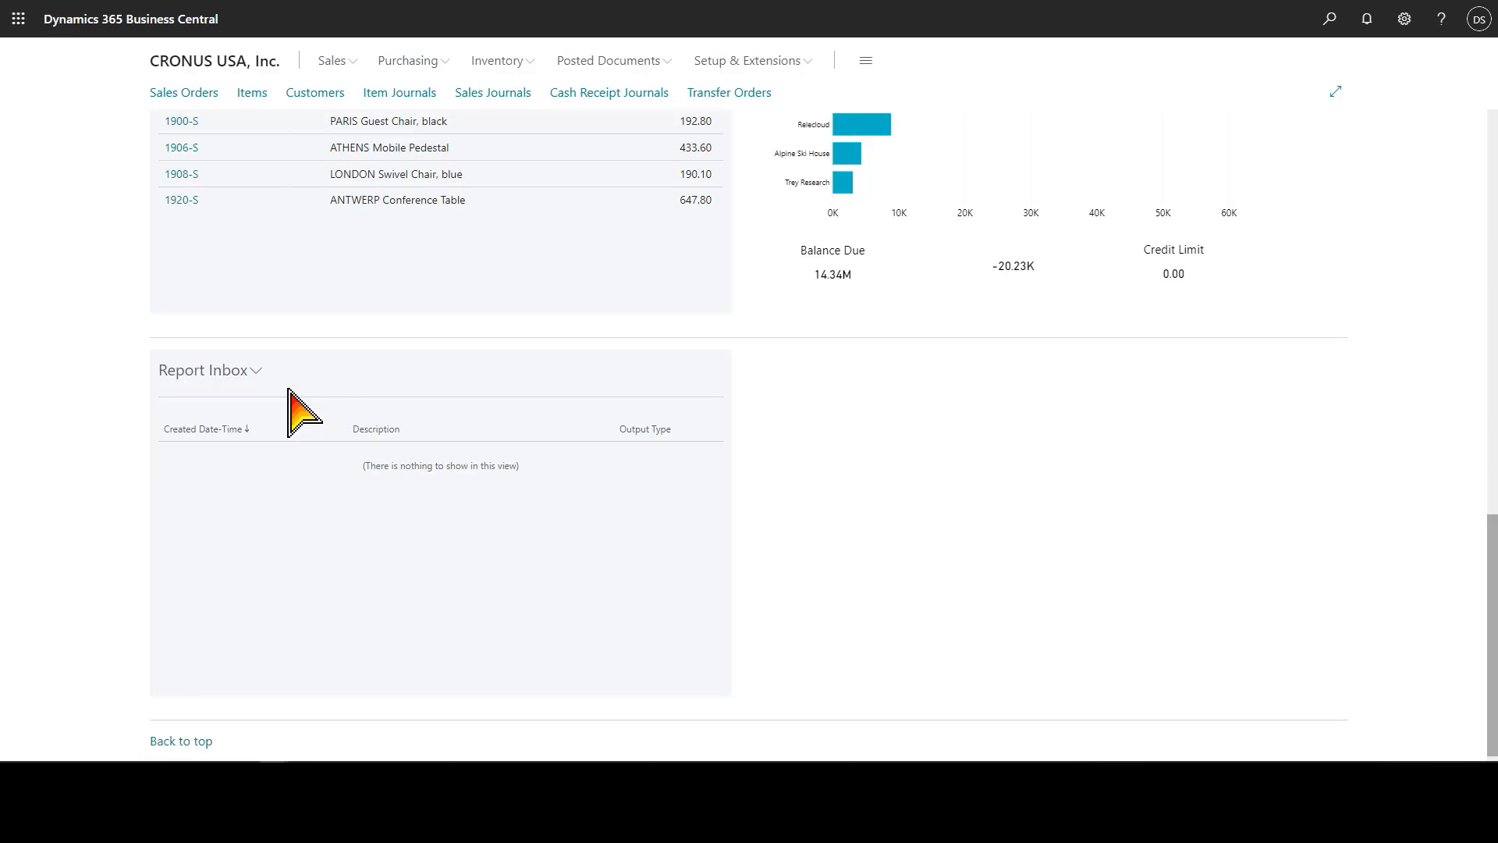
pyautogui.scroll(15, 301, 413)
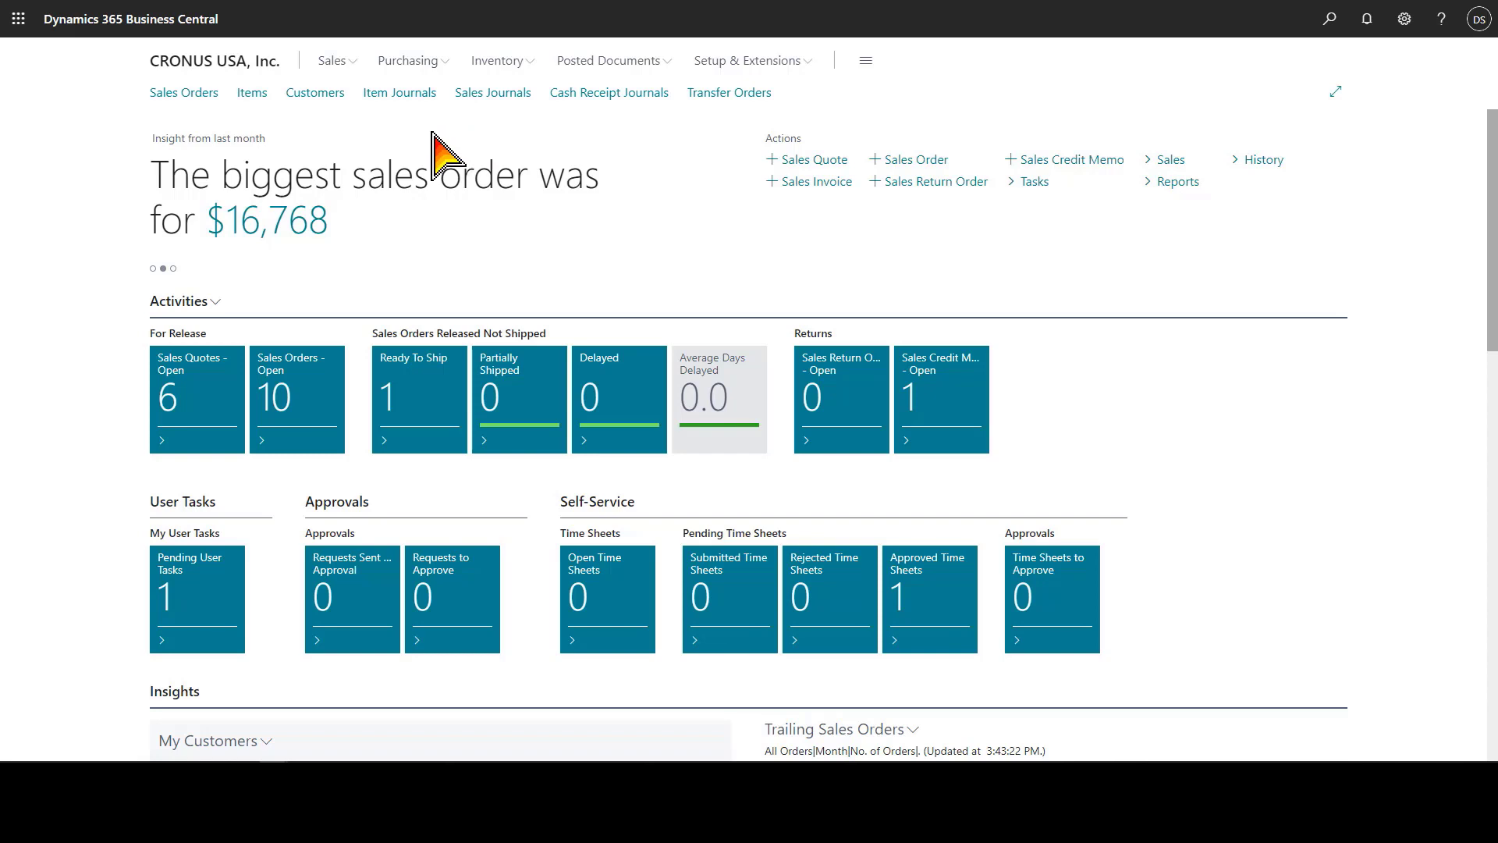
# Open Adatum Corporation's customer card from the Customers list and show the additional General fields
pyautogui.click(334, 117)
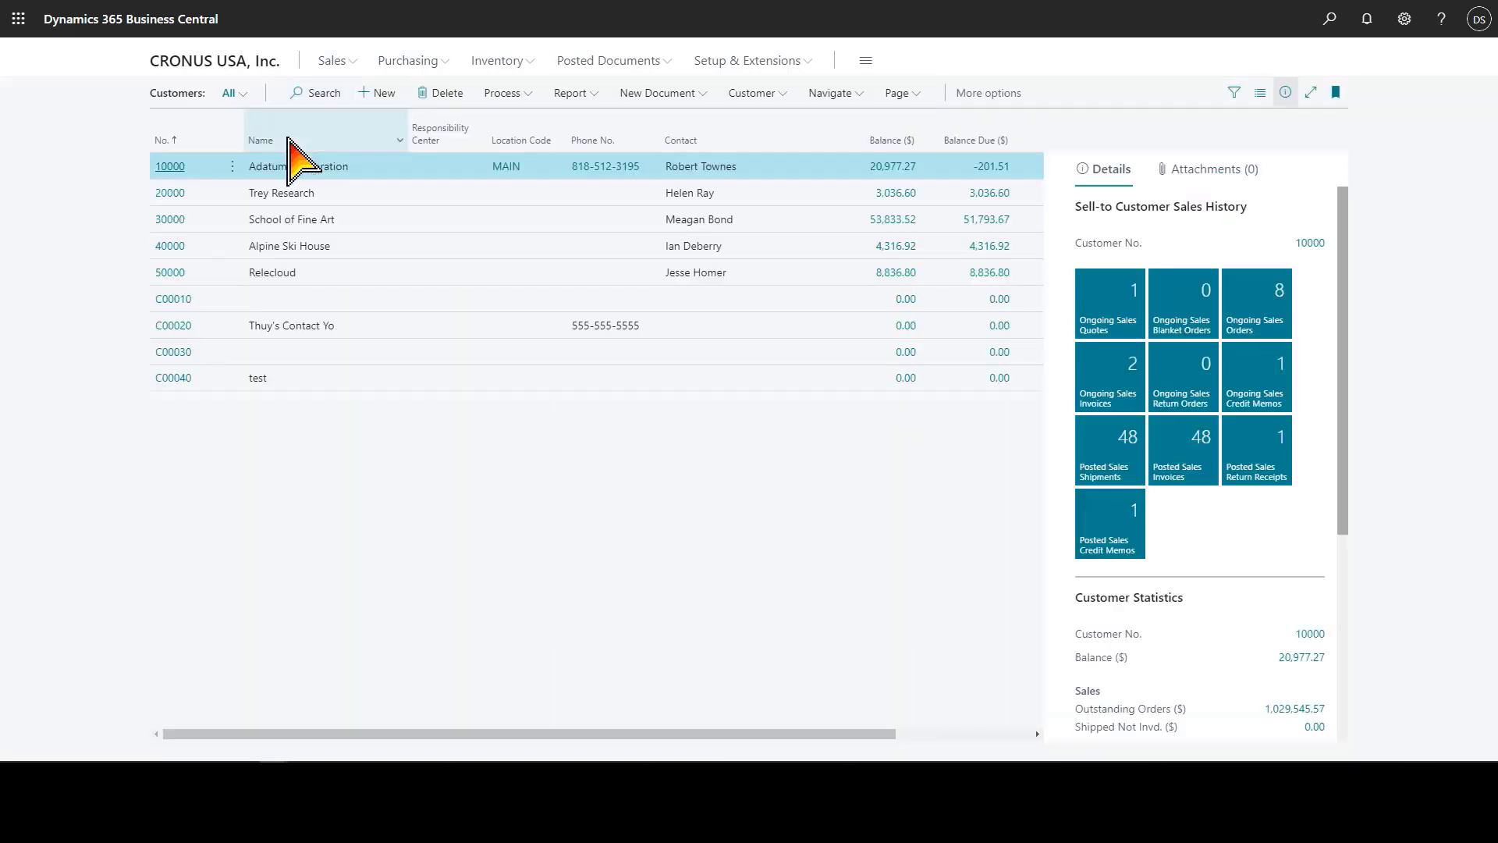
pyautogui.click(170, 166)
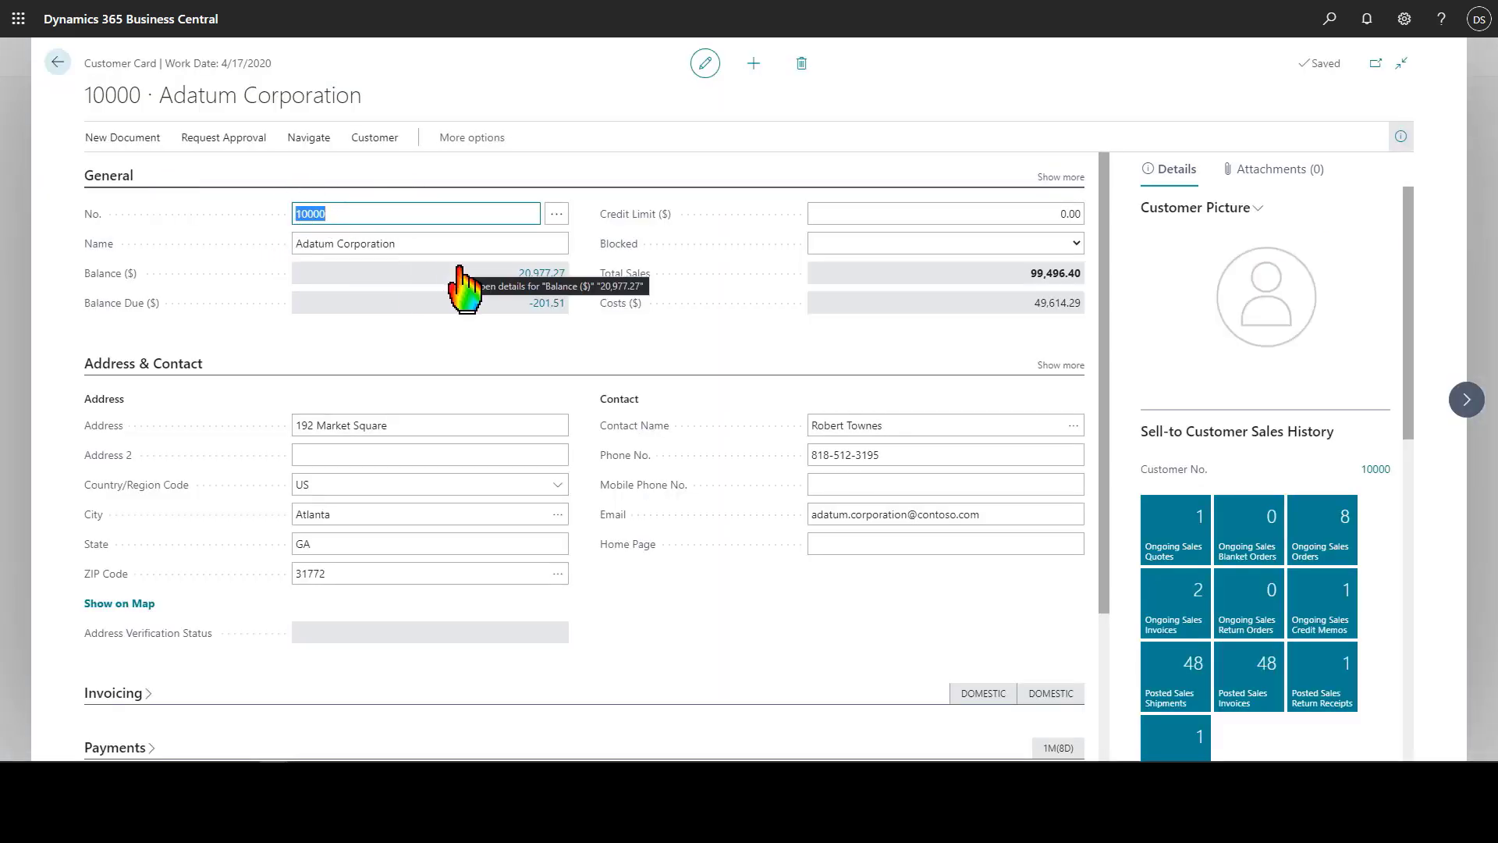
pyautogui.click(1043, 178)
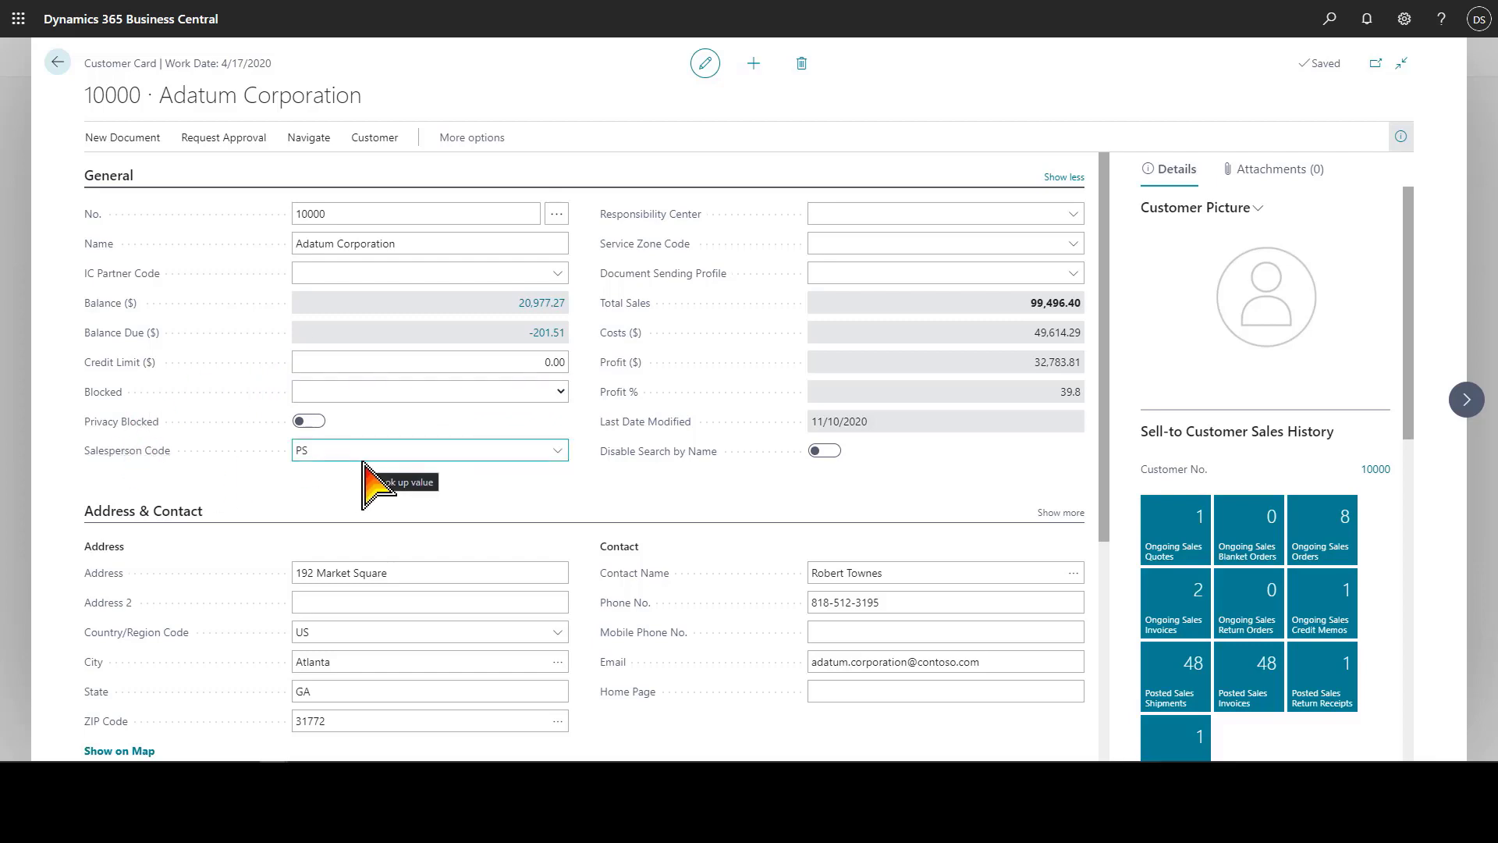
# Review the customer card's Address & Contact section and expand the Invoicing section to examine its tax and posting details
pyautogui.scroll(-2, 363, 462)
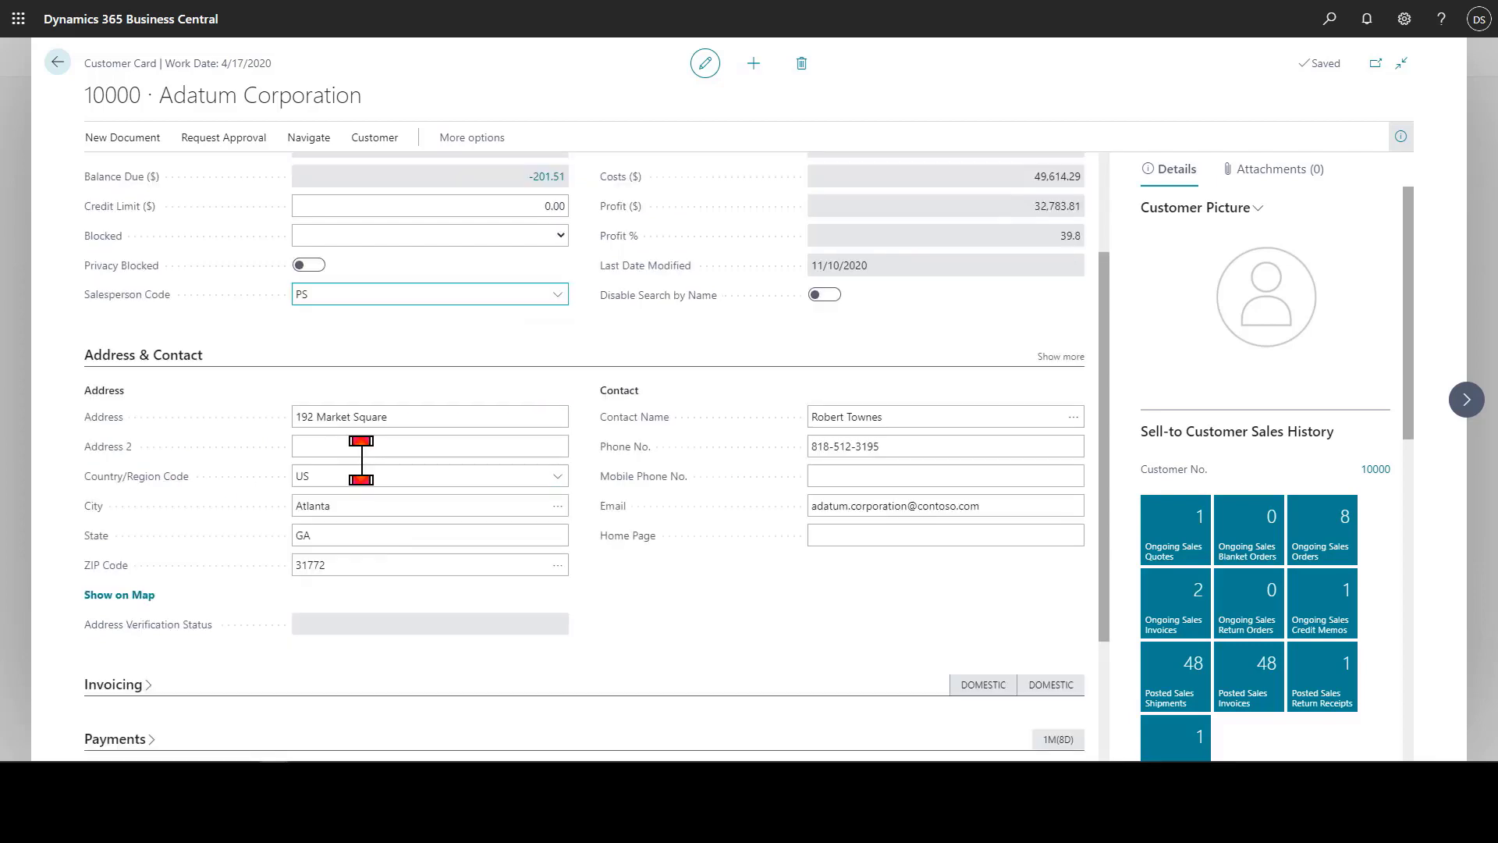
pyautogui.scroll(-2, 361, 460)
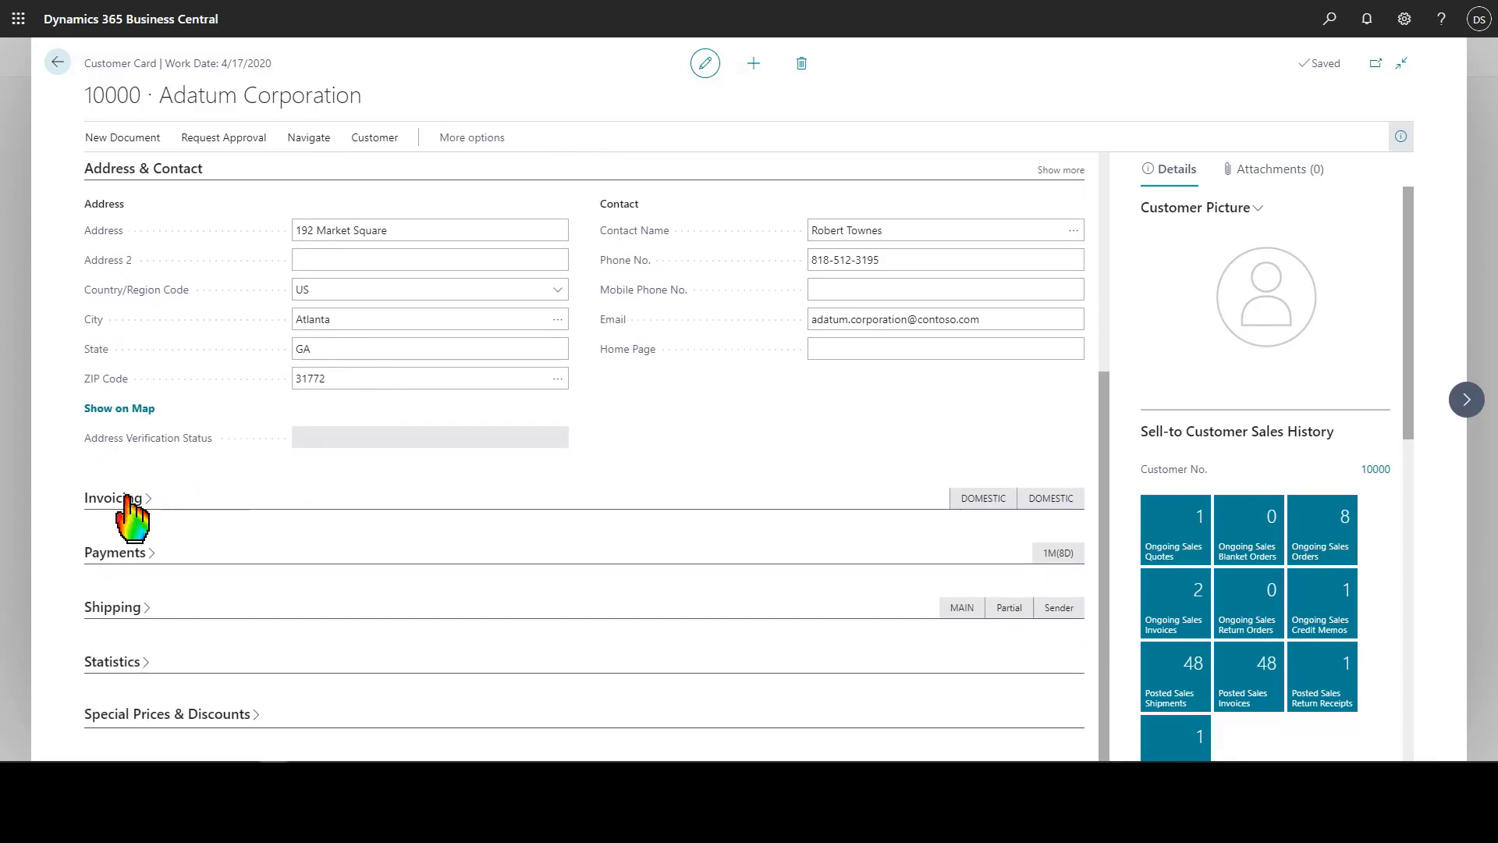
pyautogui.click(127, 499)
pyautogui.scroll(-2, 191, 495)
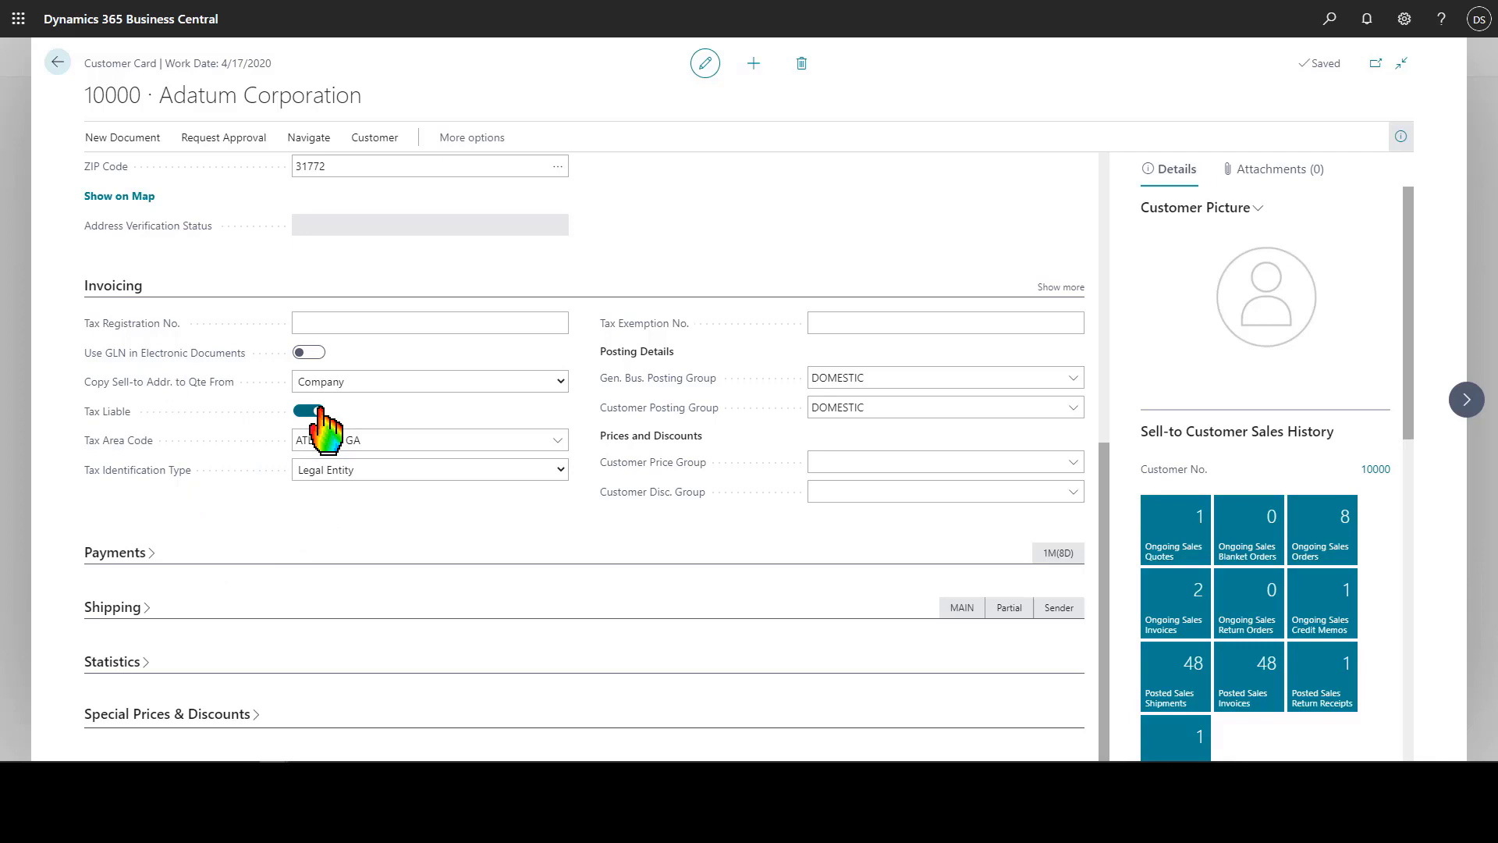
# Expand the Payments section and view the available payment terms codes without changing the selection
pyautogui.click(126, 553)
pyautogui.scroll(-1, 133, 573)
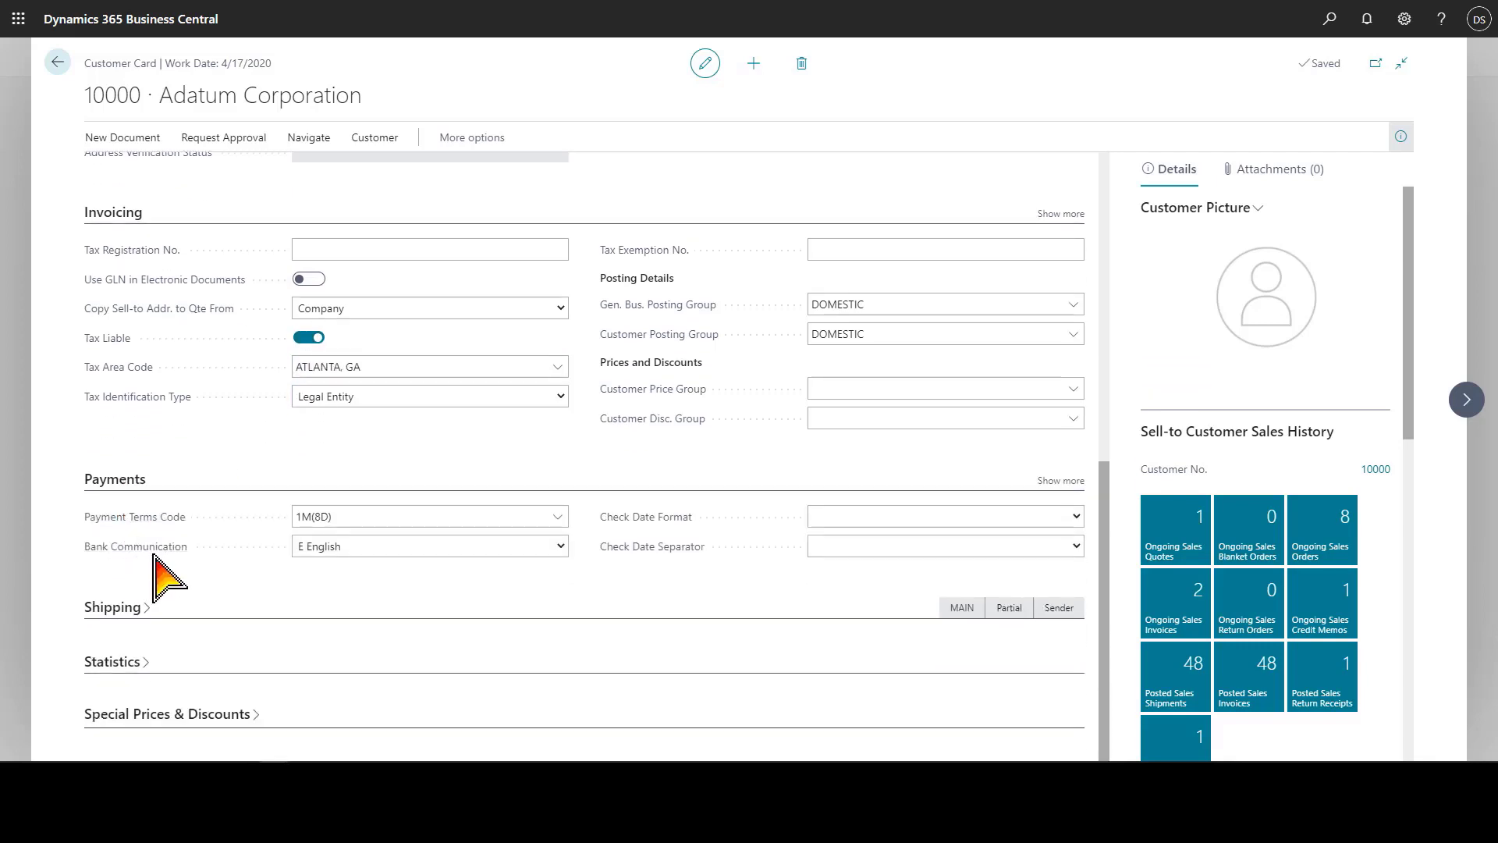
pyautogui.click(557, 516)
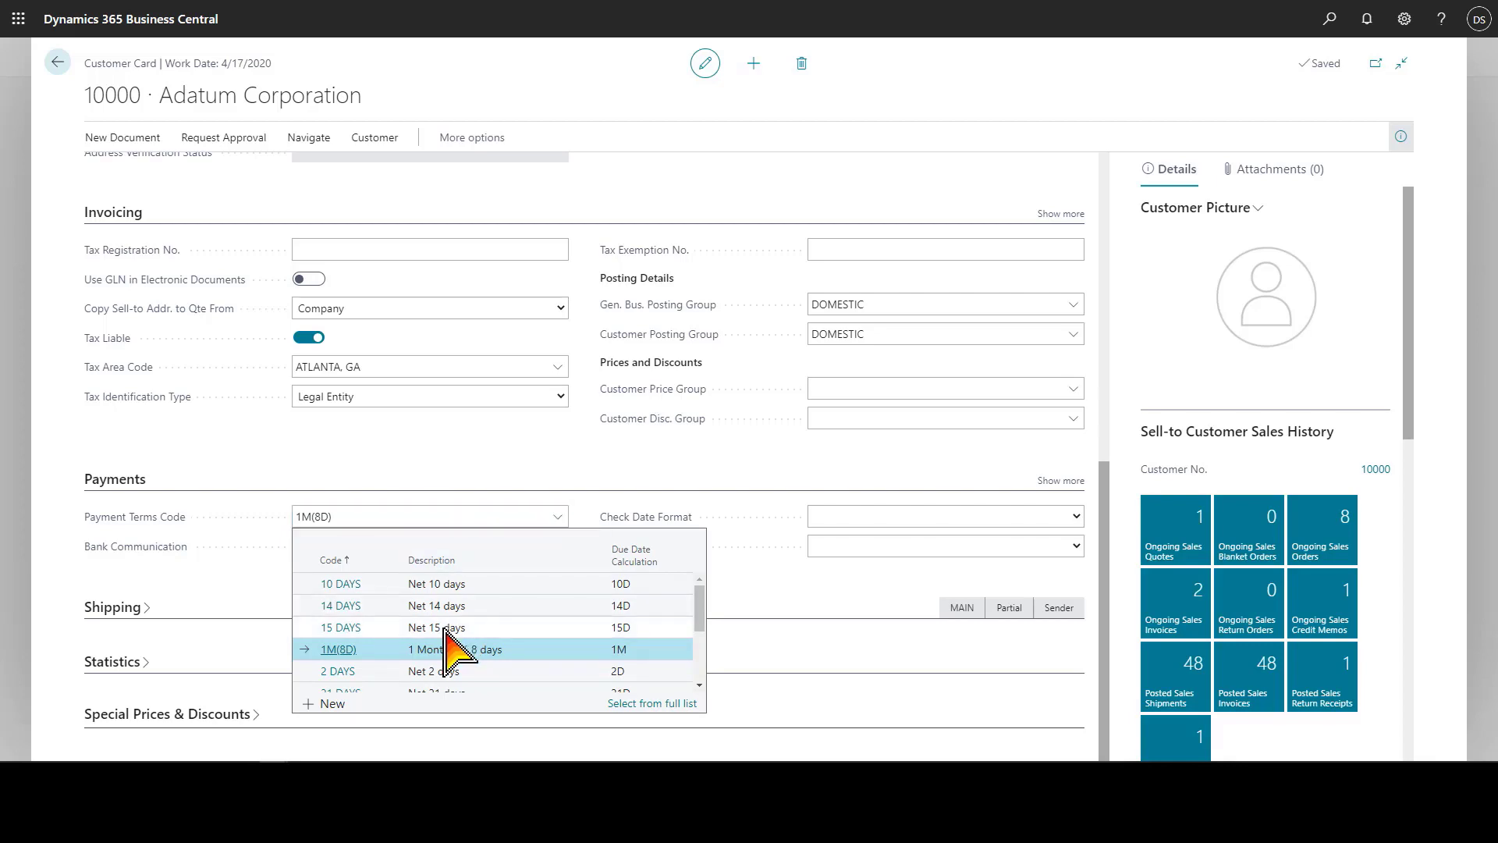
pyautogui.click(246, 596)
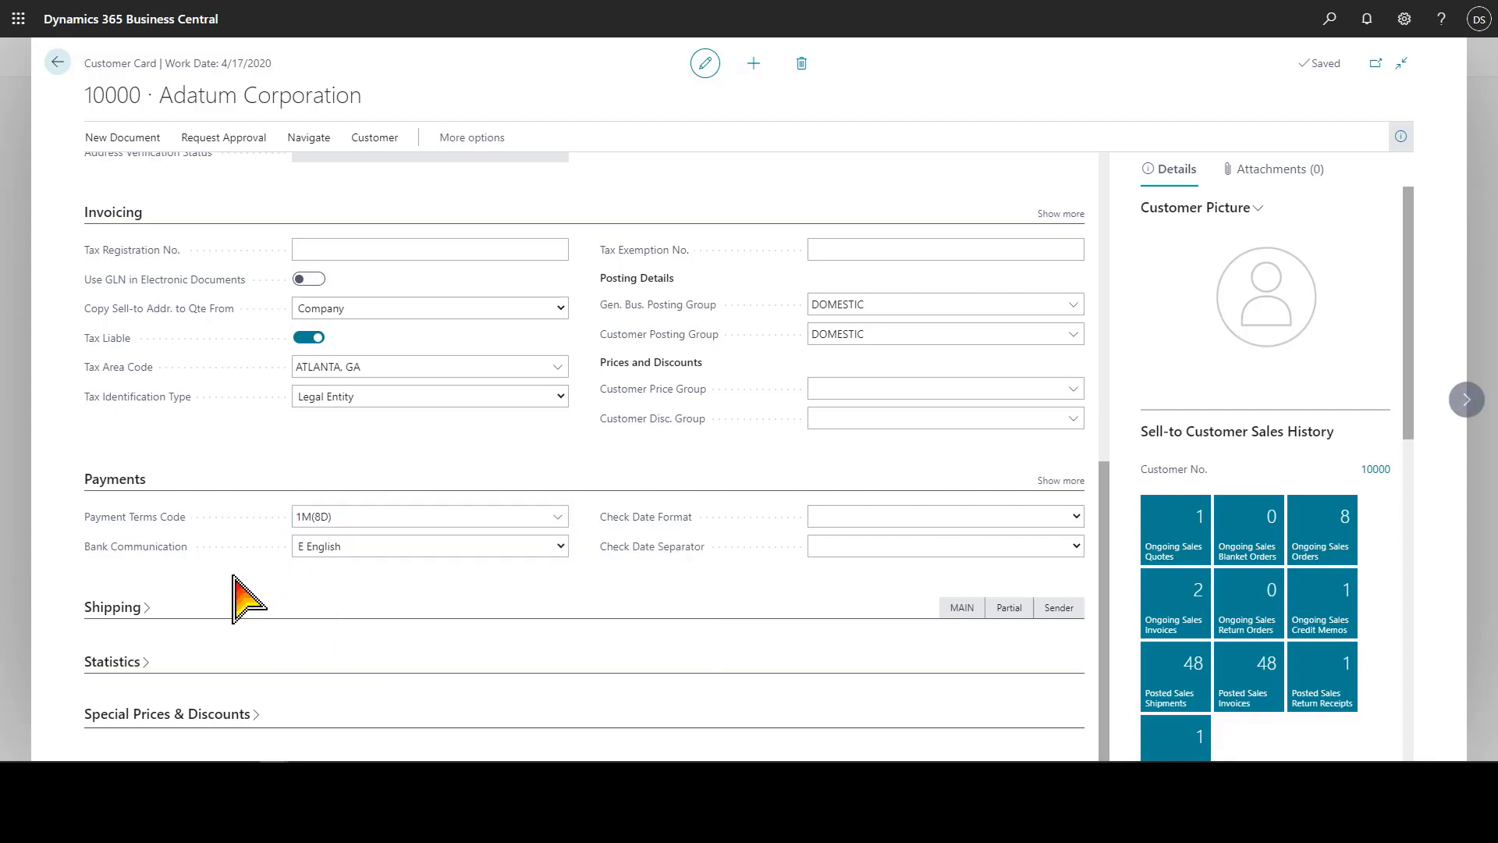
pyautogui.click(819, 550)
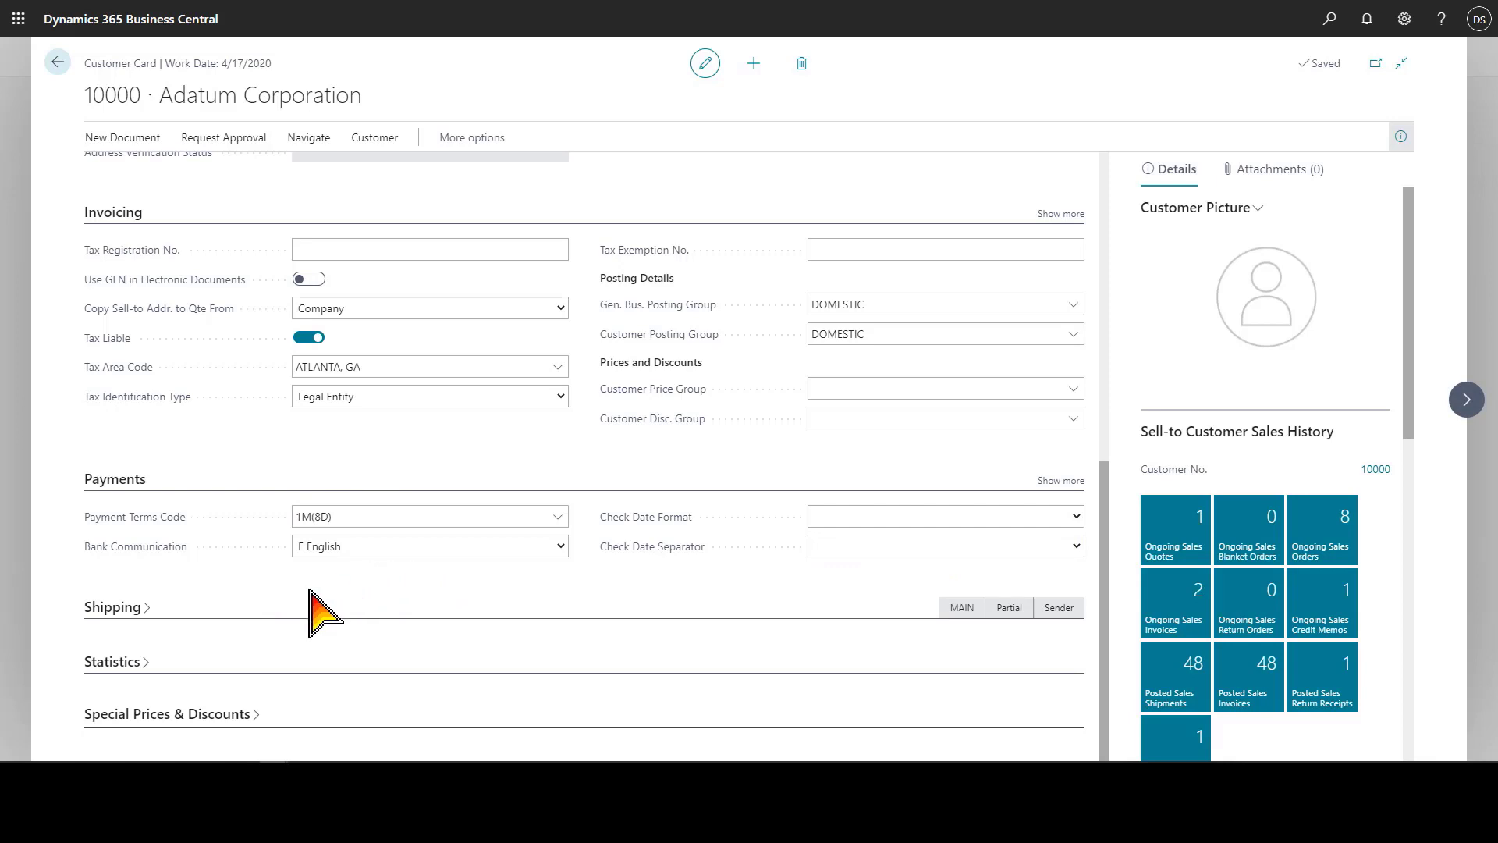
# Examine the customer's Statistics with the Aged Accounts Receivable chart and the Special Prices & Discounts lines, then return to the General section
pyautogui.click(124, 663)
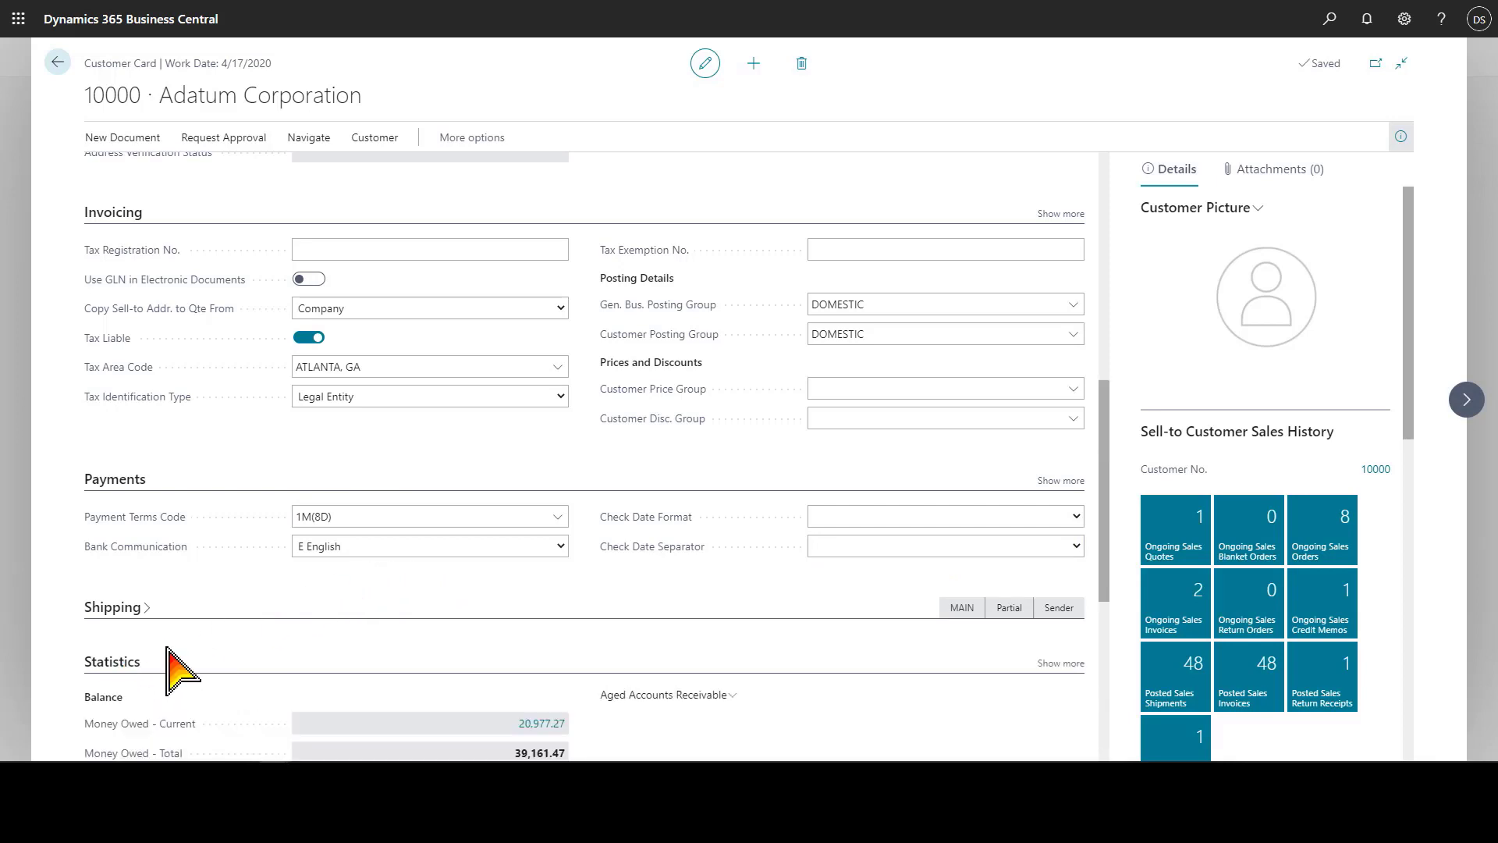
pyautogui.scroll(-5, 167, 644)
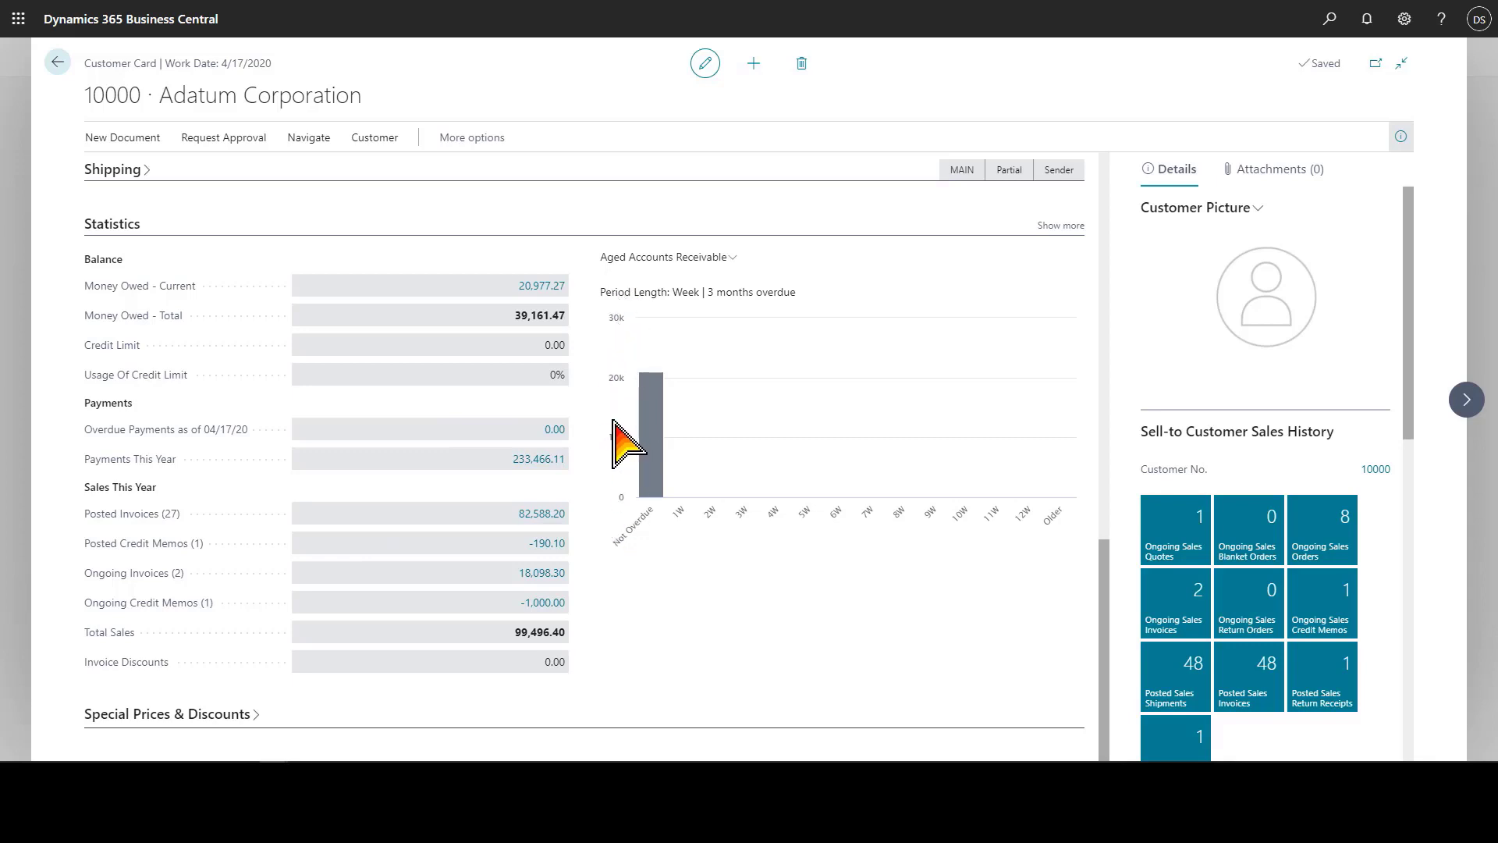
pyautogui.moveTo(653, 425)
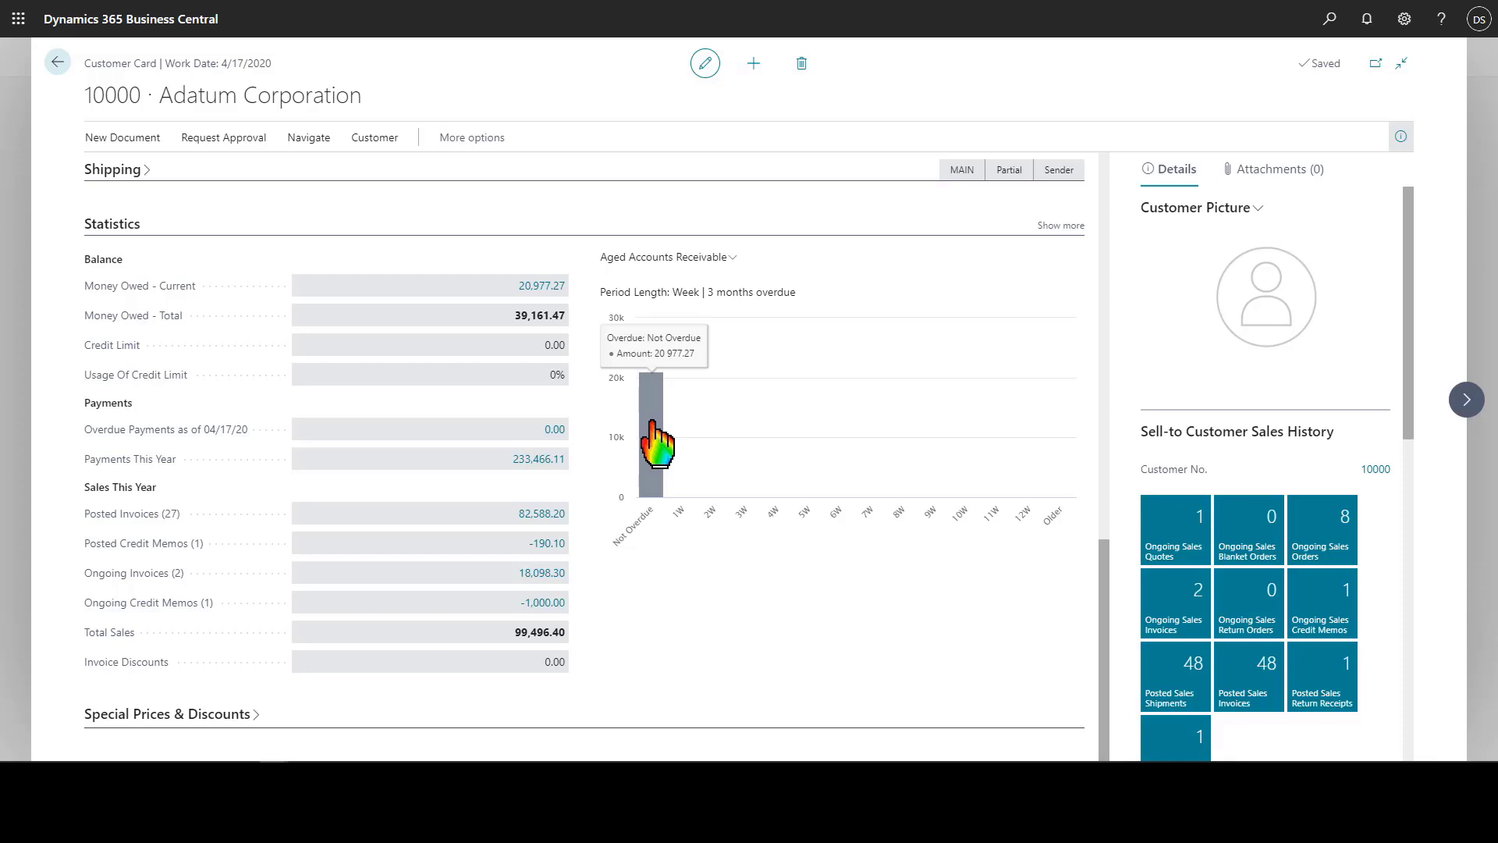
pyautogui.click(211, 715)
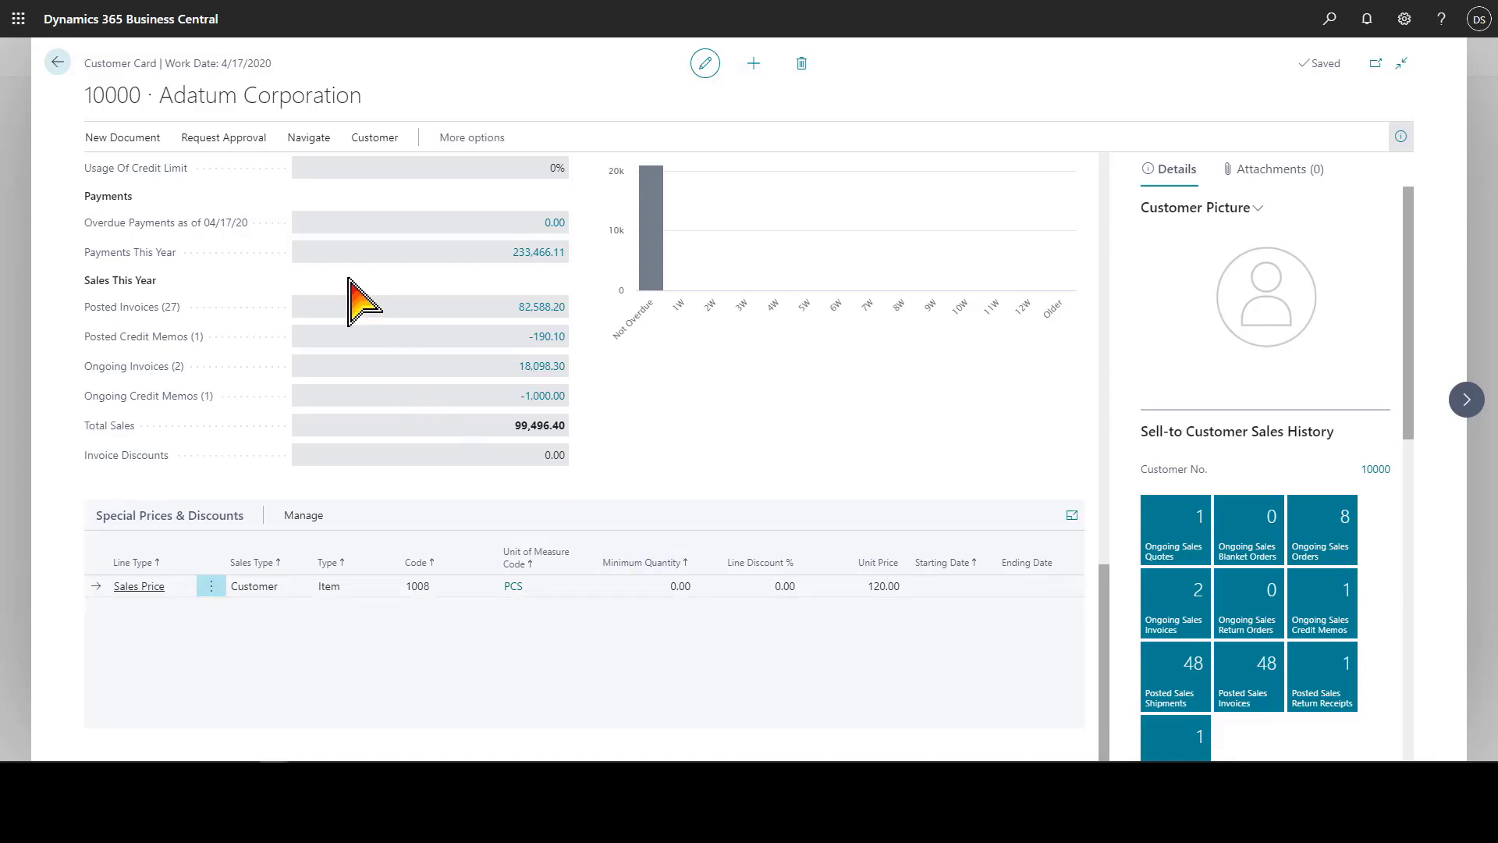
pyautogui.scroll(15, 352, 297)
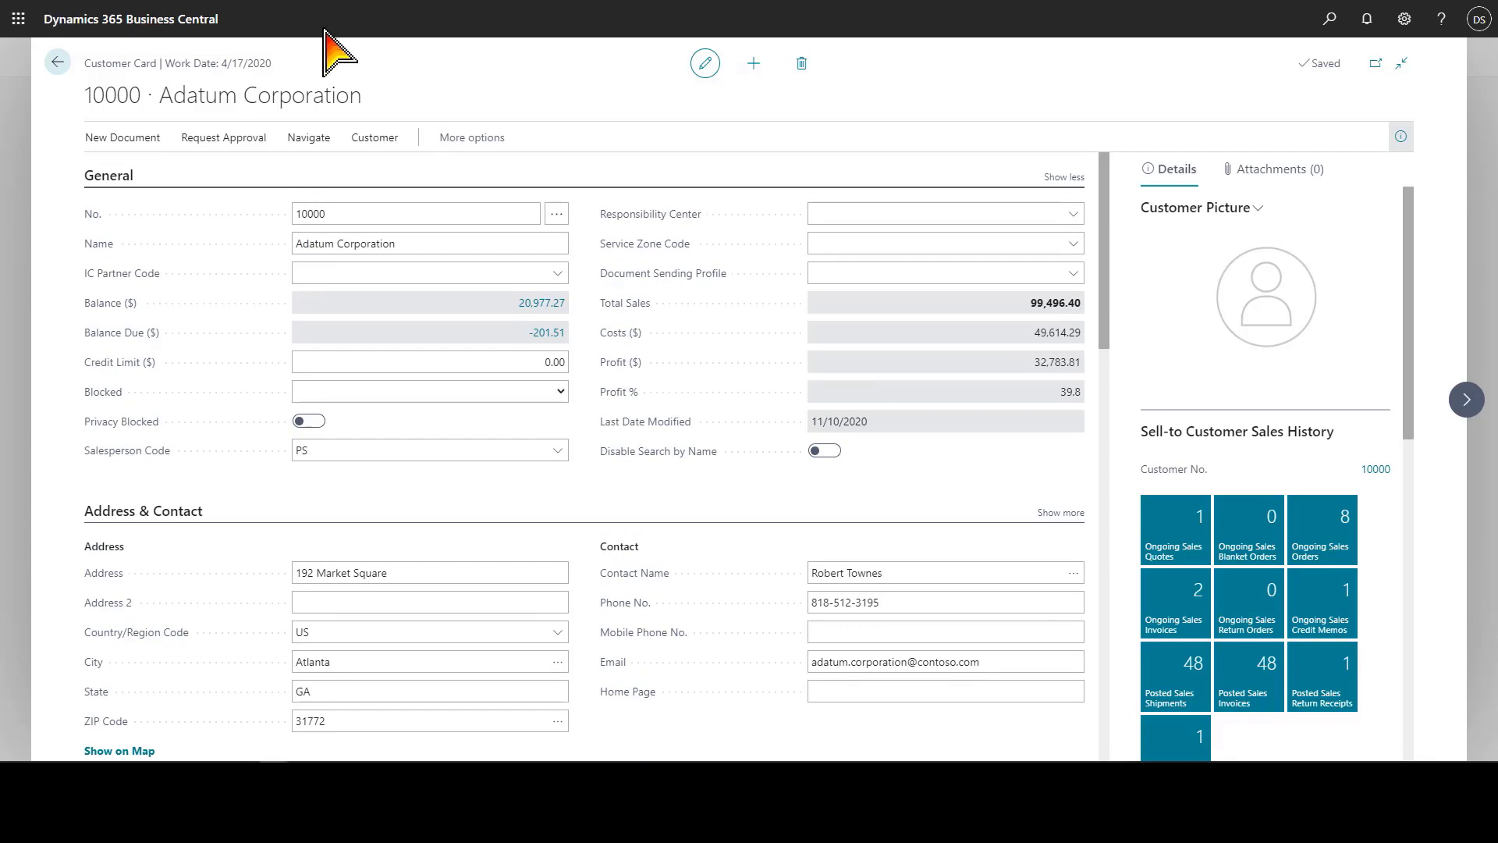
# Examine the sales history, customer statistics and dimensions in the customer card's details, then return to the customer picture
pyautogui.click(448, 207)
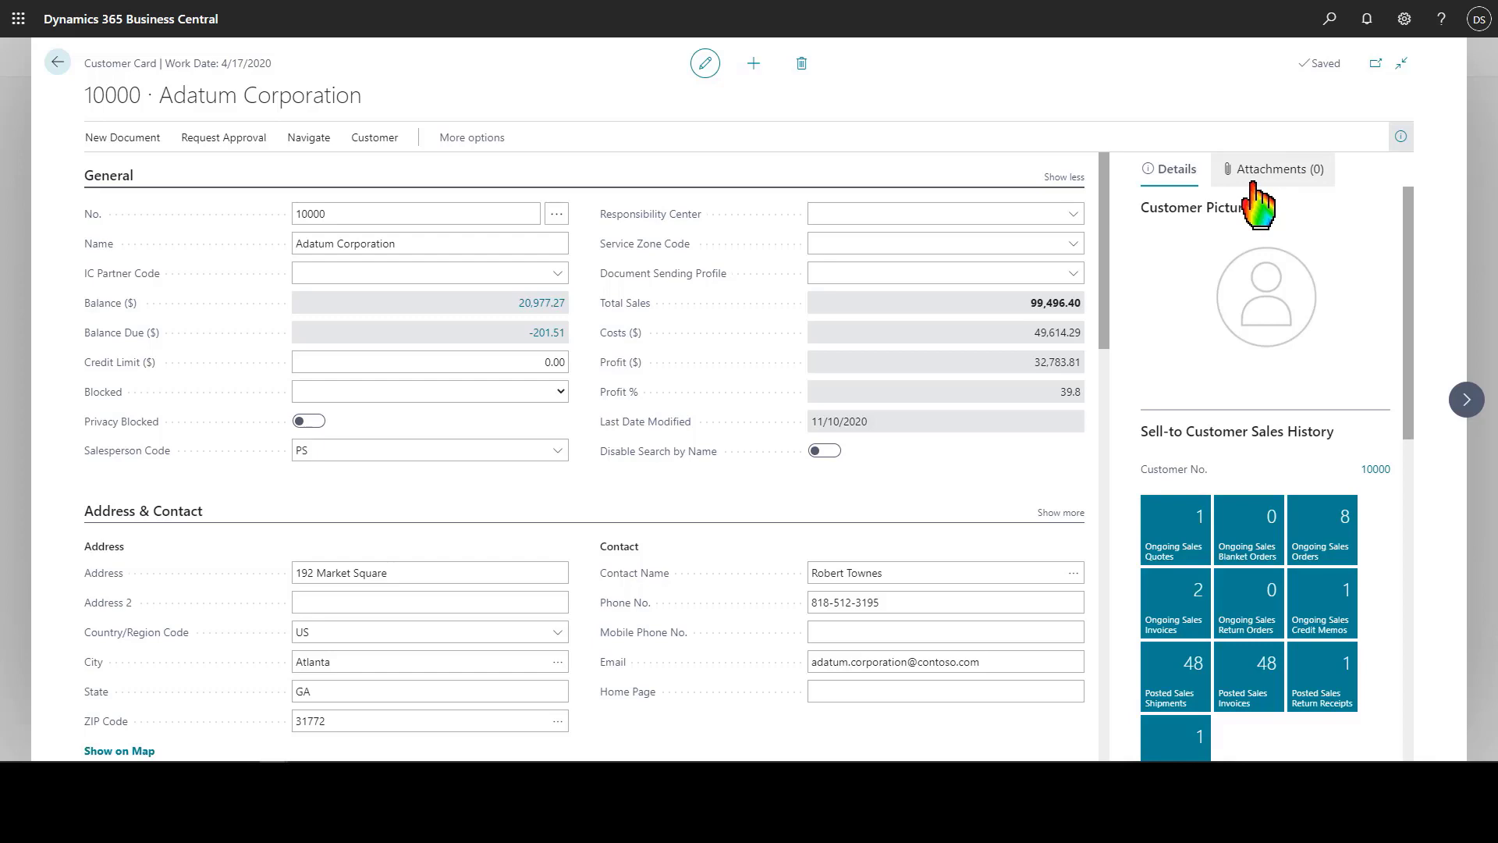
pyautogui.scroll(-2, 1291, 309)
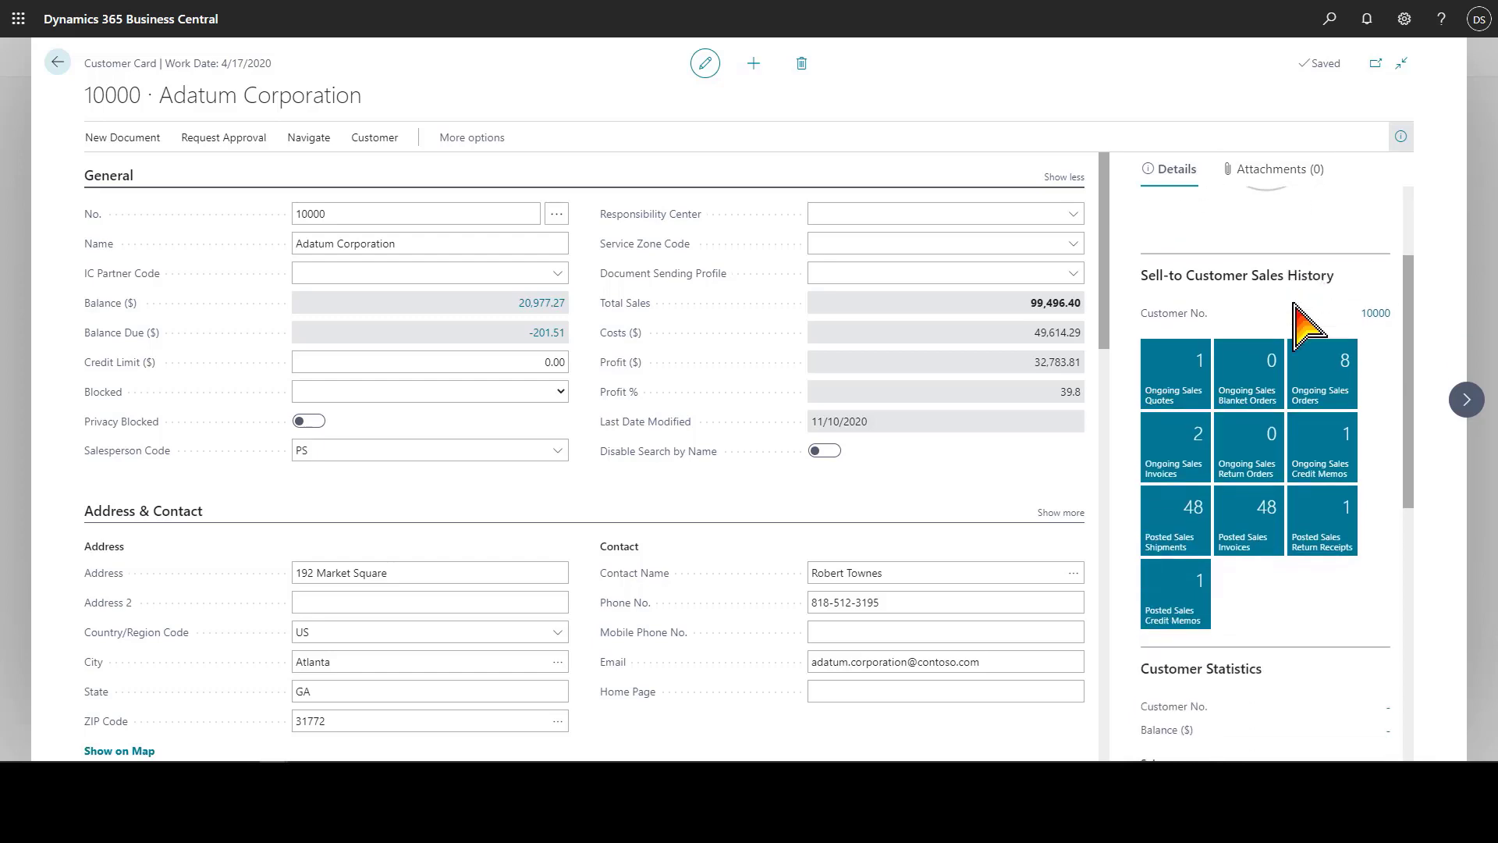
pyautogui.scroll(-1, 1304, 322)
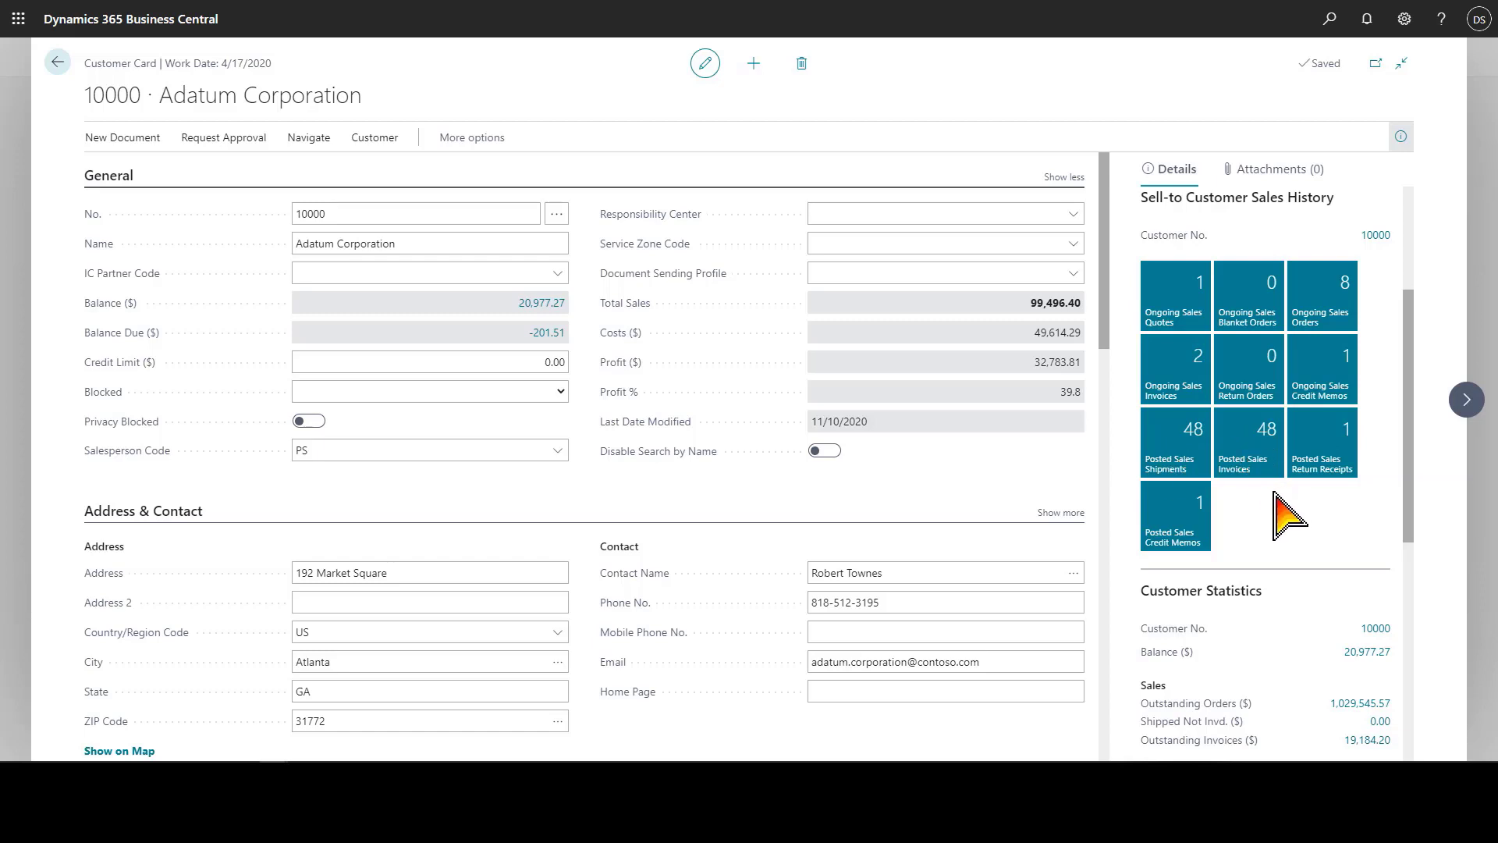
pyautogui.scroll(-4, 1283, 521)
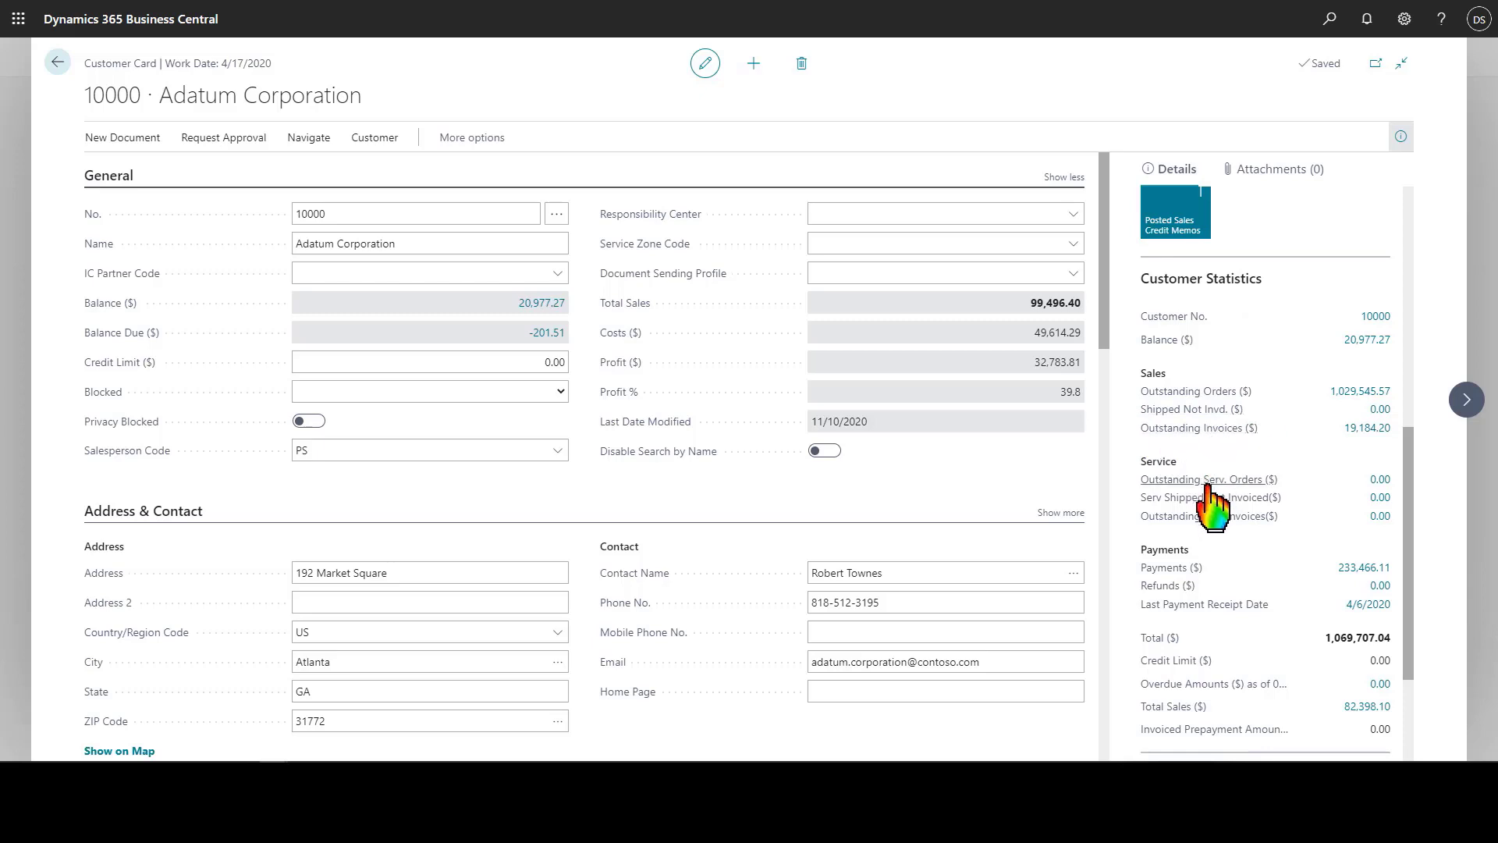
pyautogui.scroll(-3, 1232, 546)
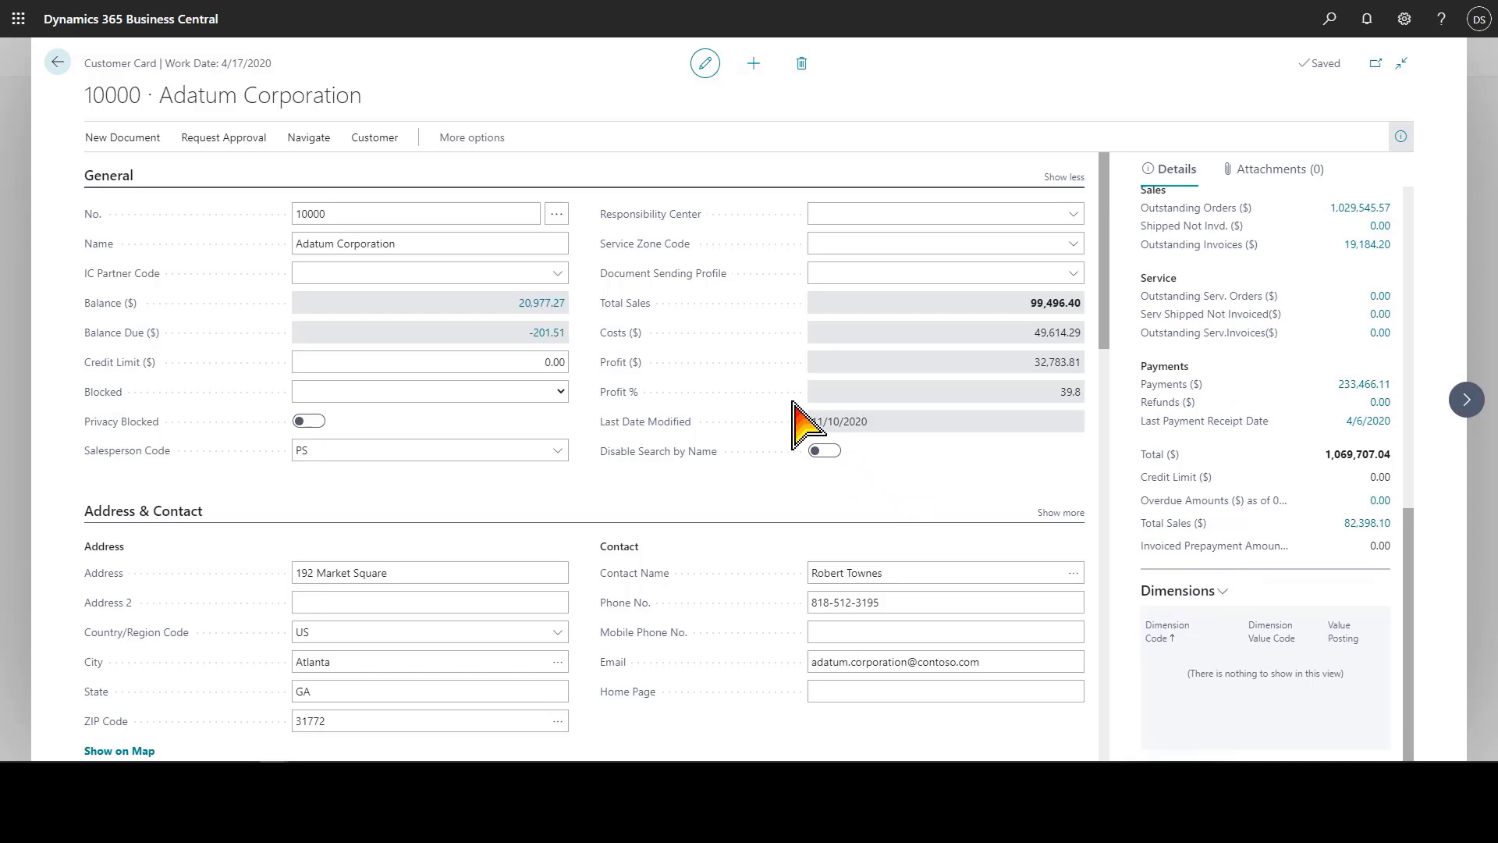
pyautogui.scroll(10, 1256, 320)
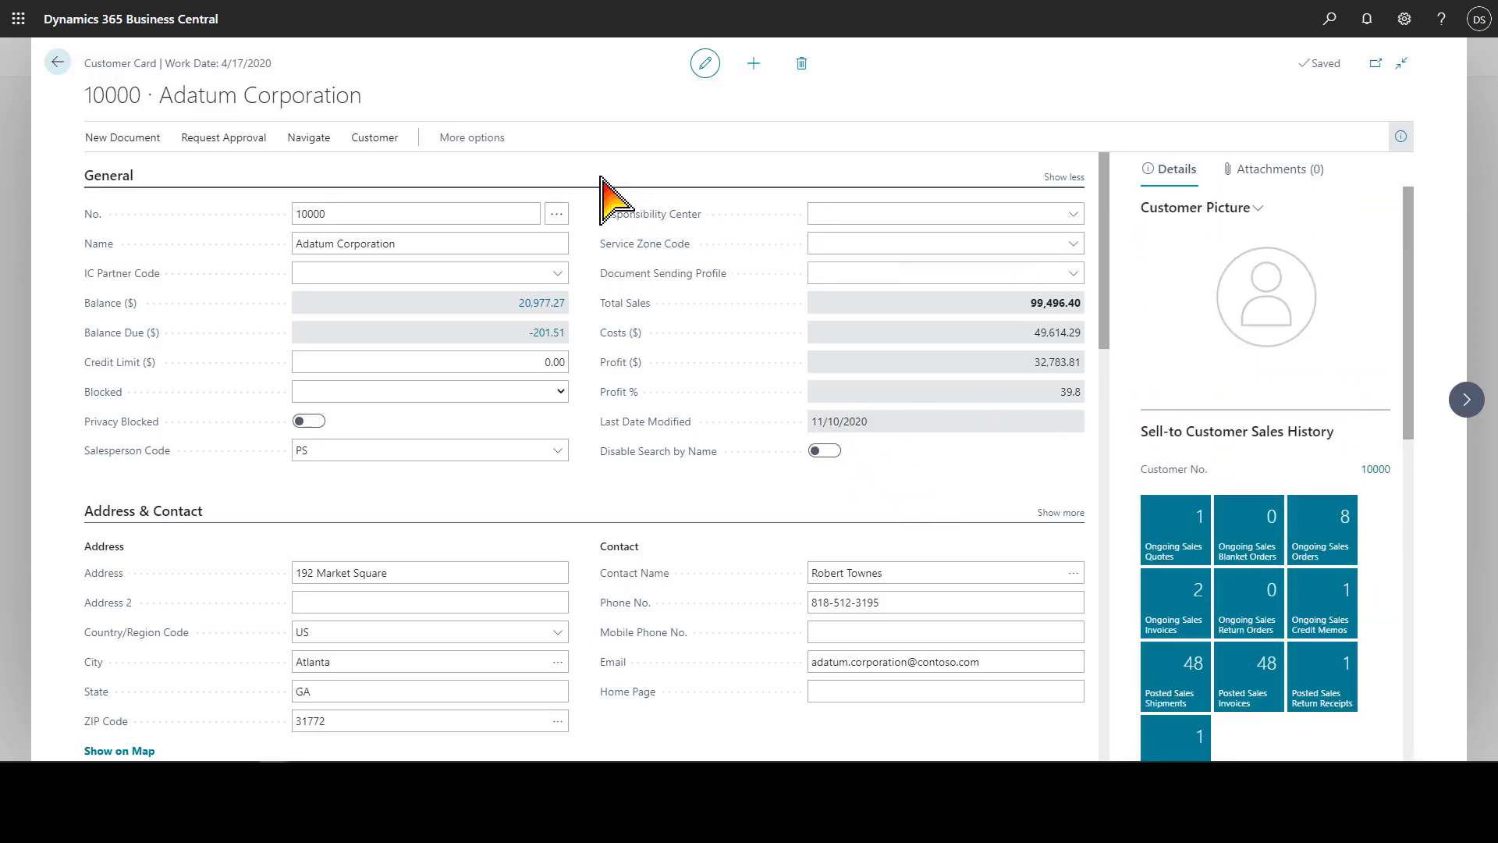
# Examine the related Customer and Sales options available for the customer card without opening any of them
pyautogui.click(490, 147)
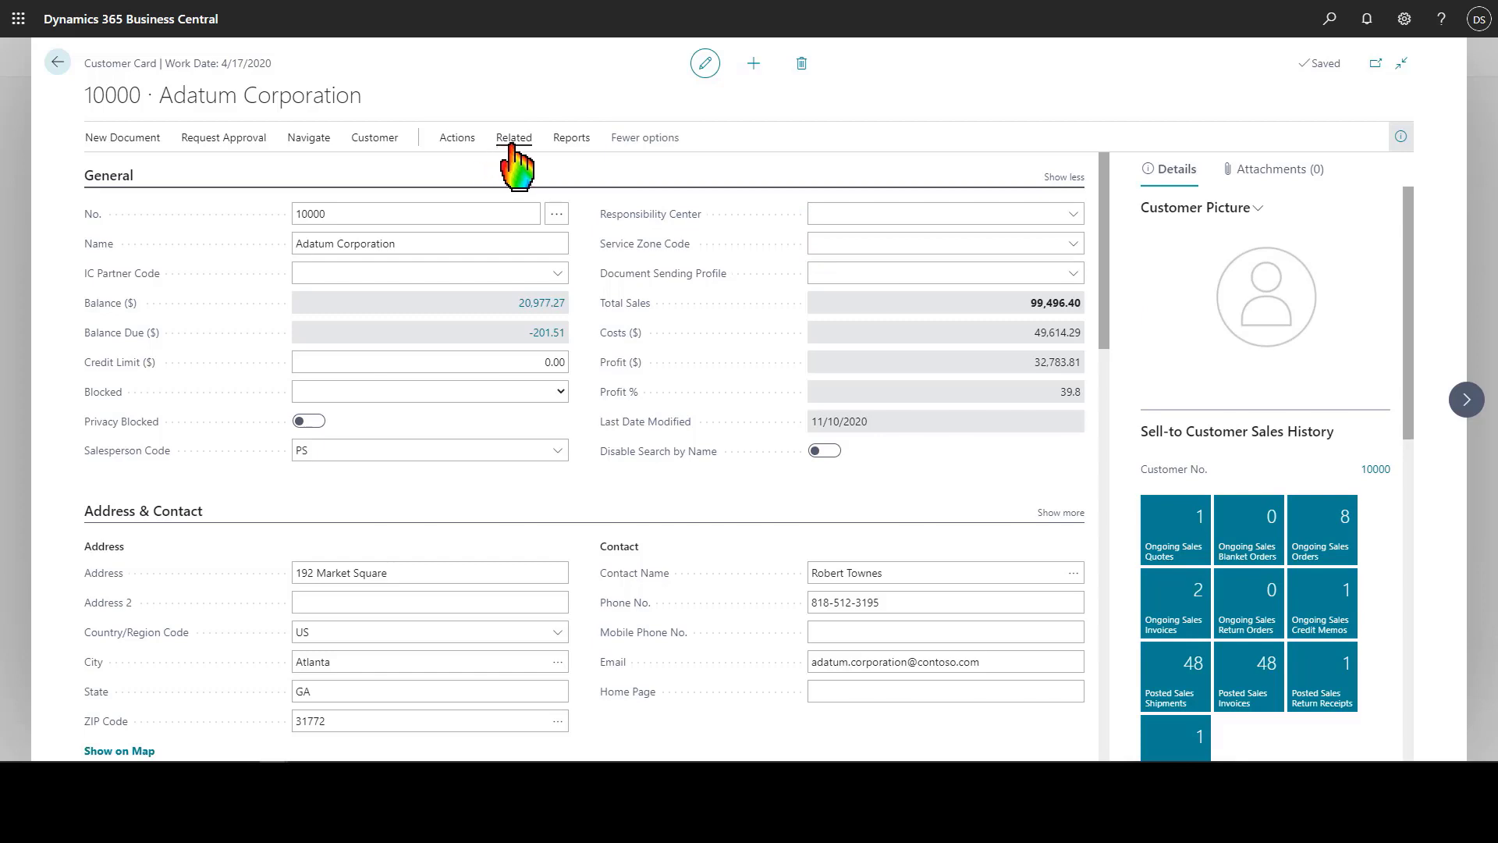
pyautogui.click(513, 141)
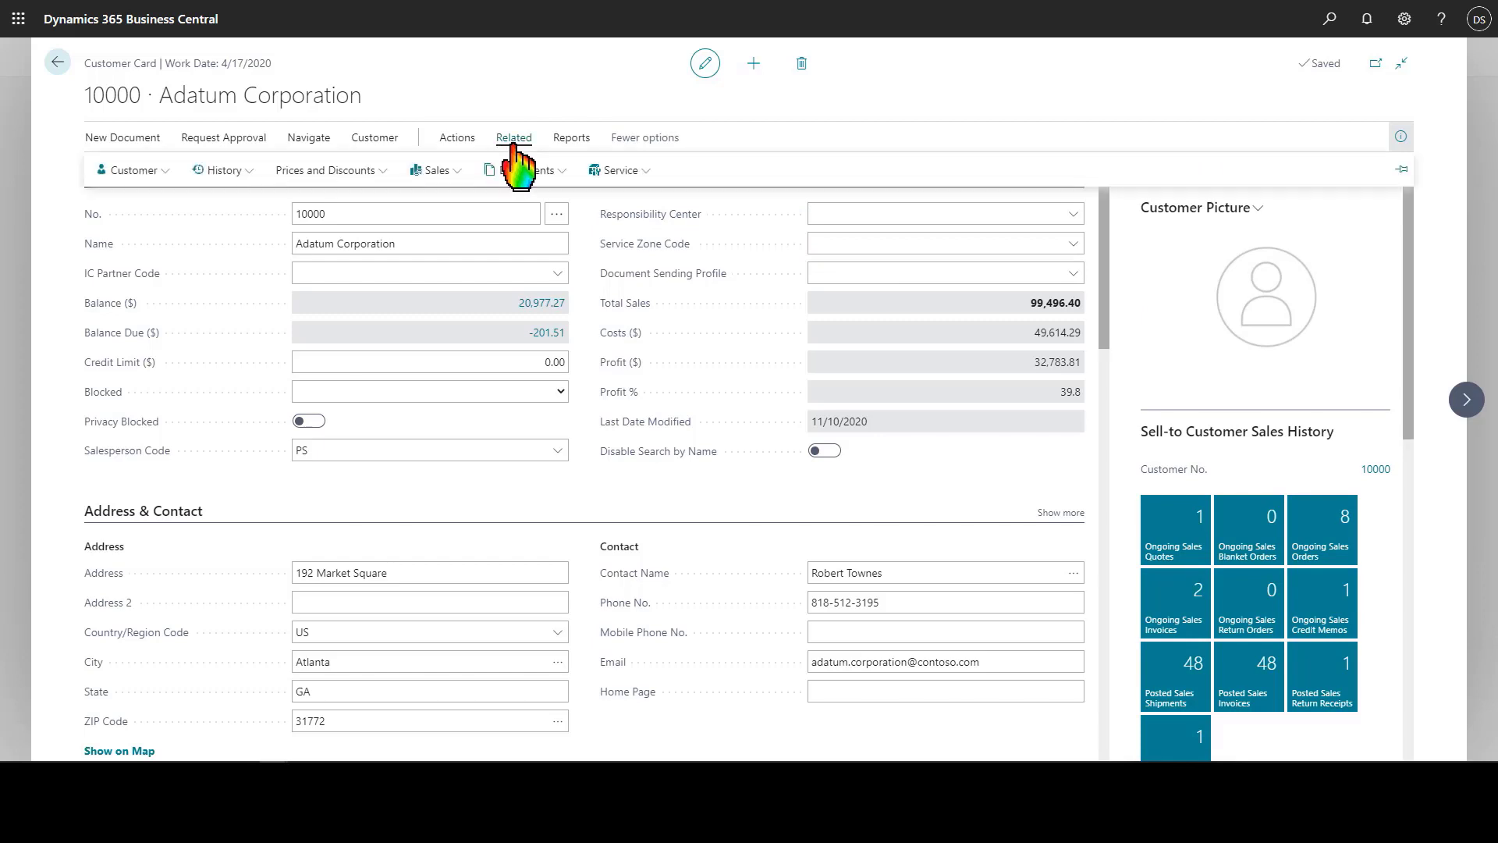
pyautogui.click(153, 174)
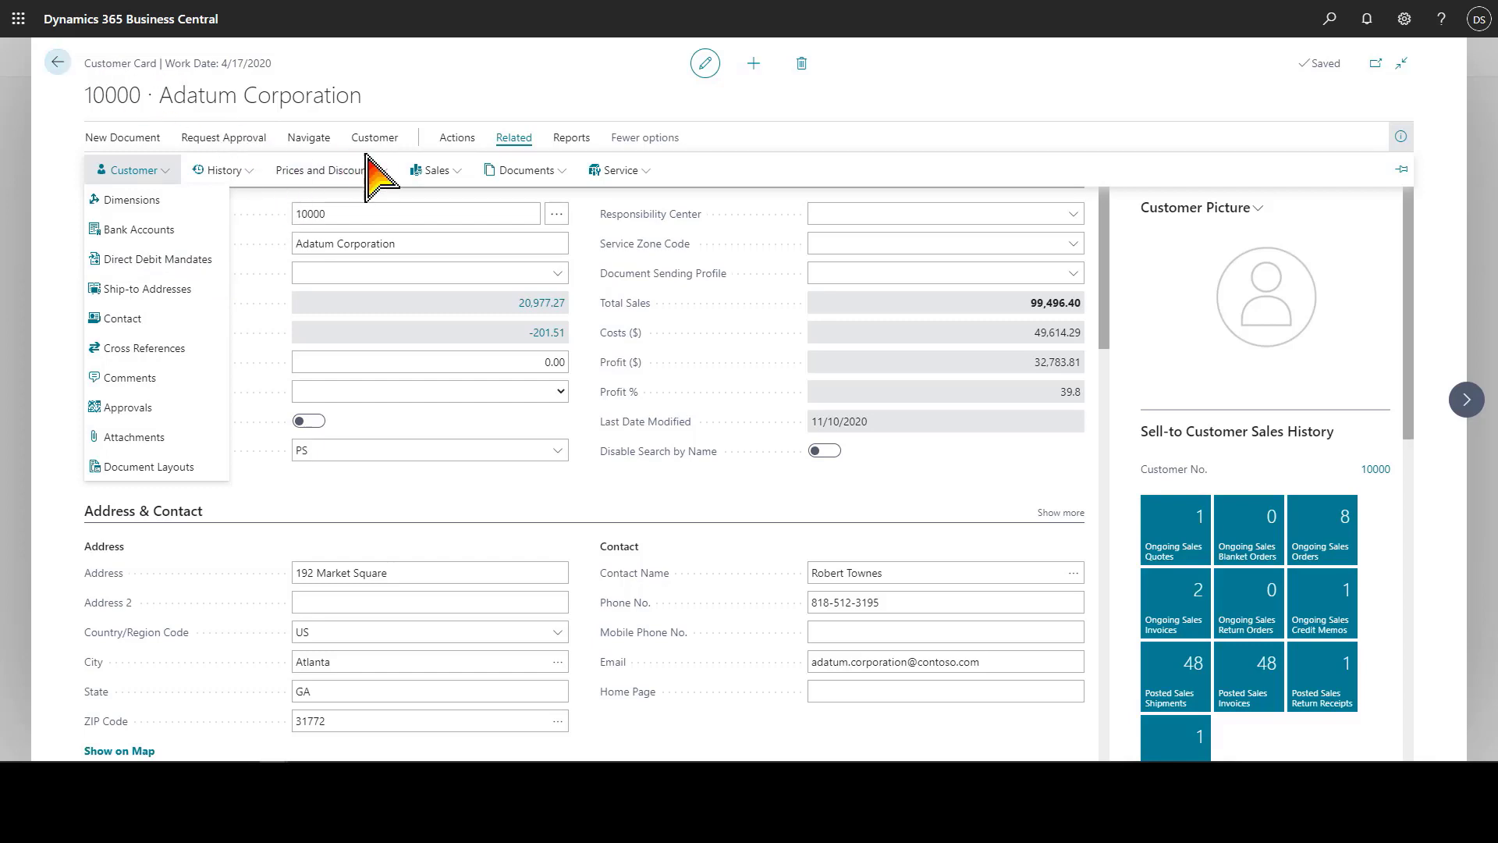
pyautogui.click(433, 171)
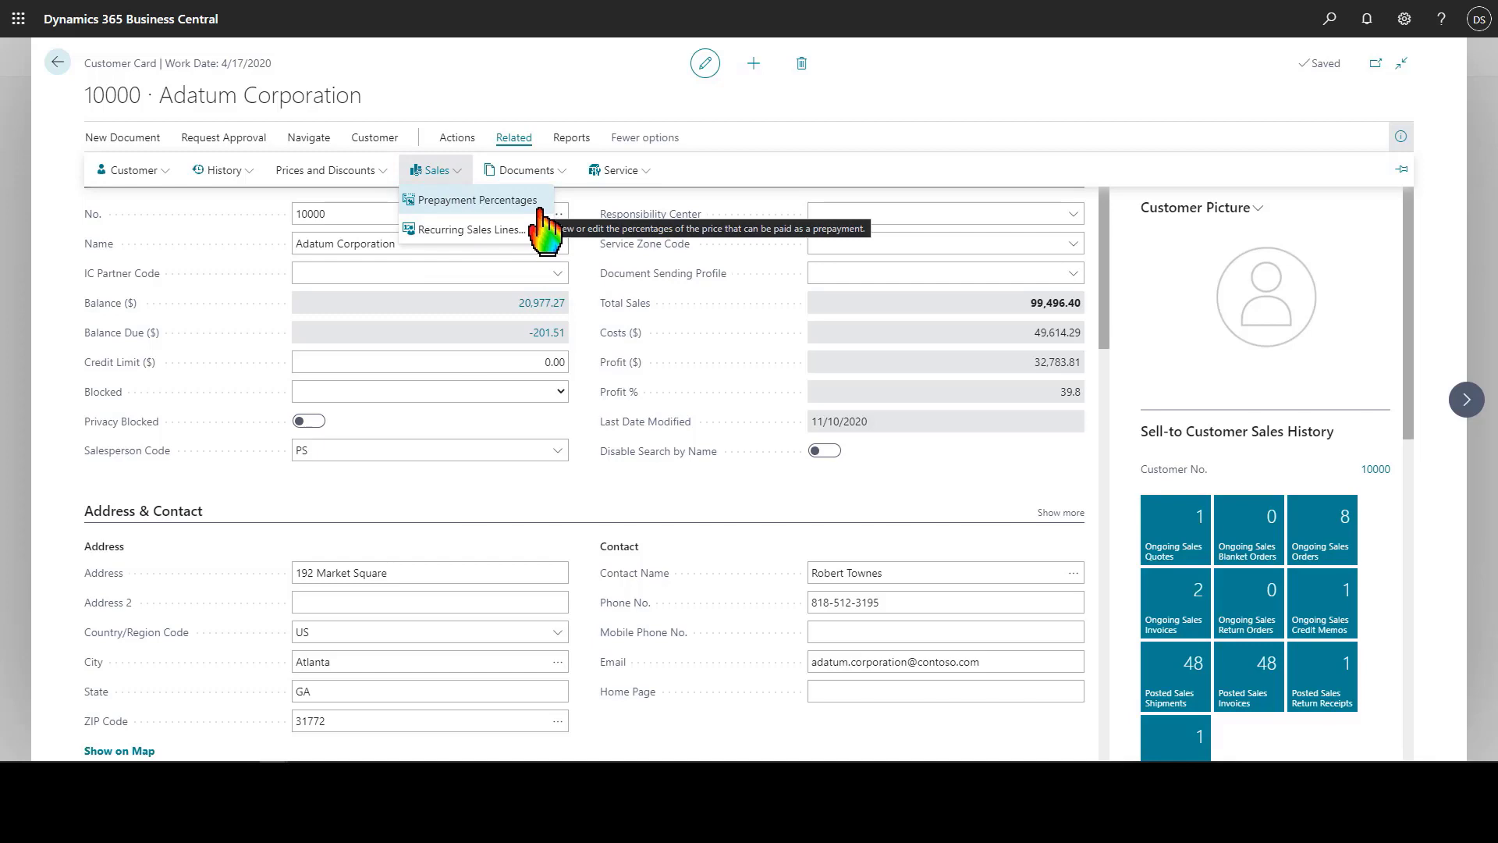
pyautogui.click(500, 59)
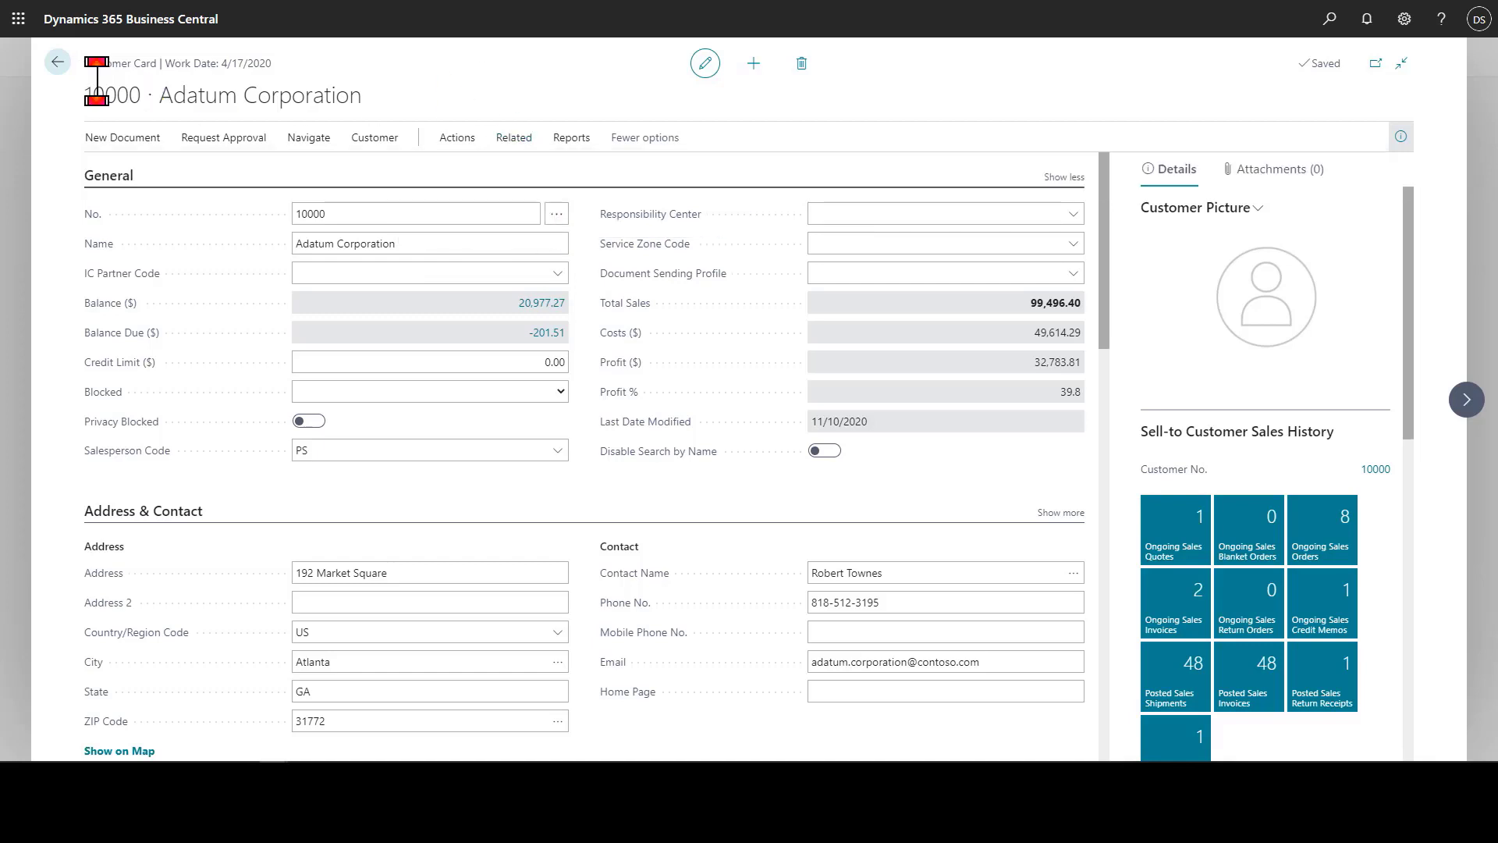
# Return from the customer card to the home page and open the ATHENS Desk card from the Items list
pyautogui.click(57, 62)
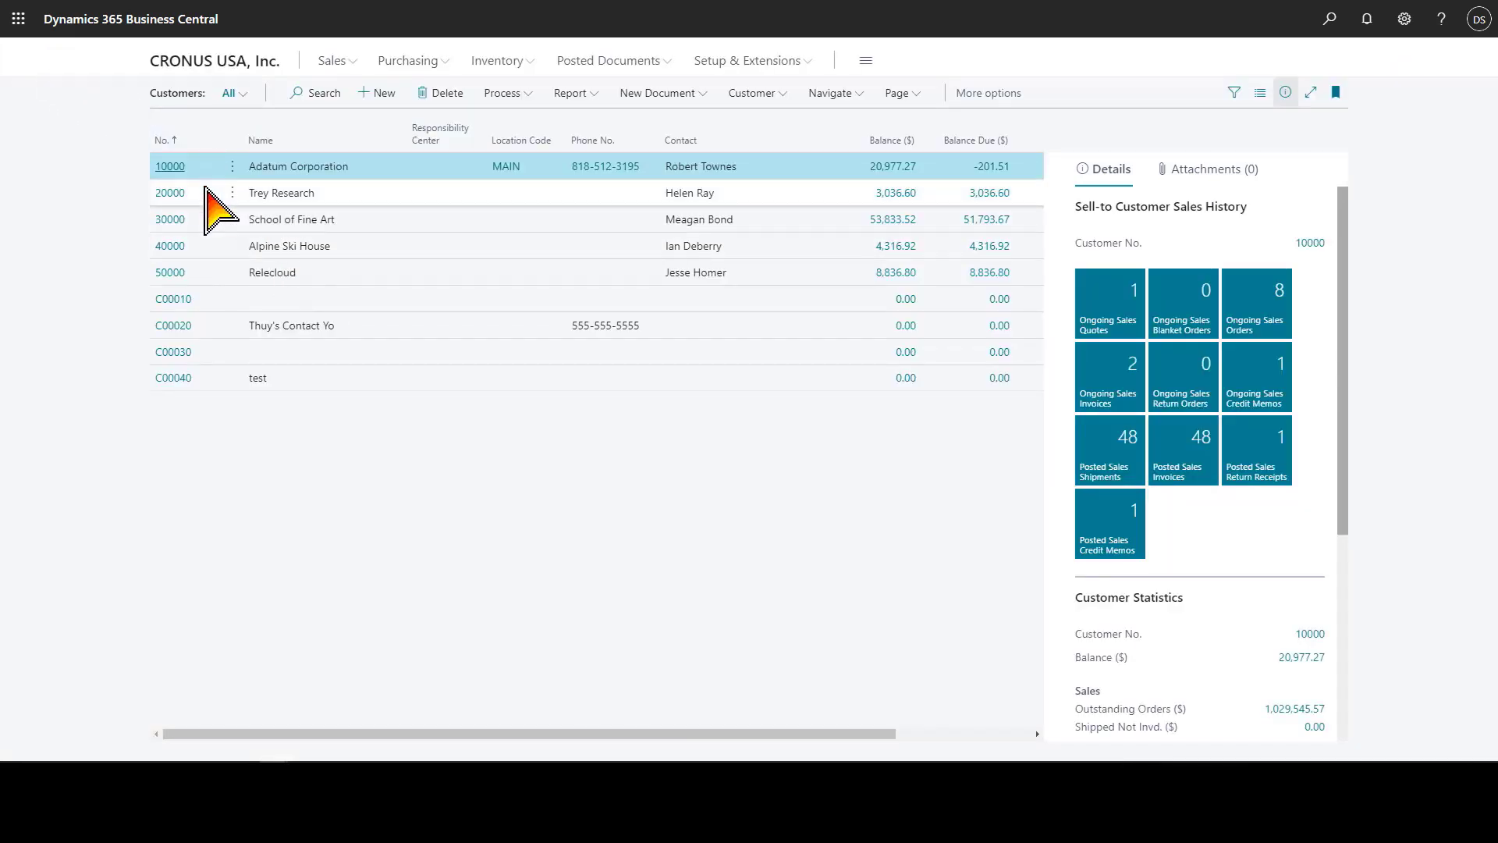
pyautogui.click(192, 62)
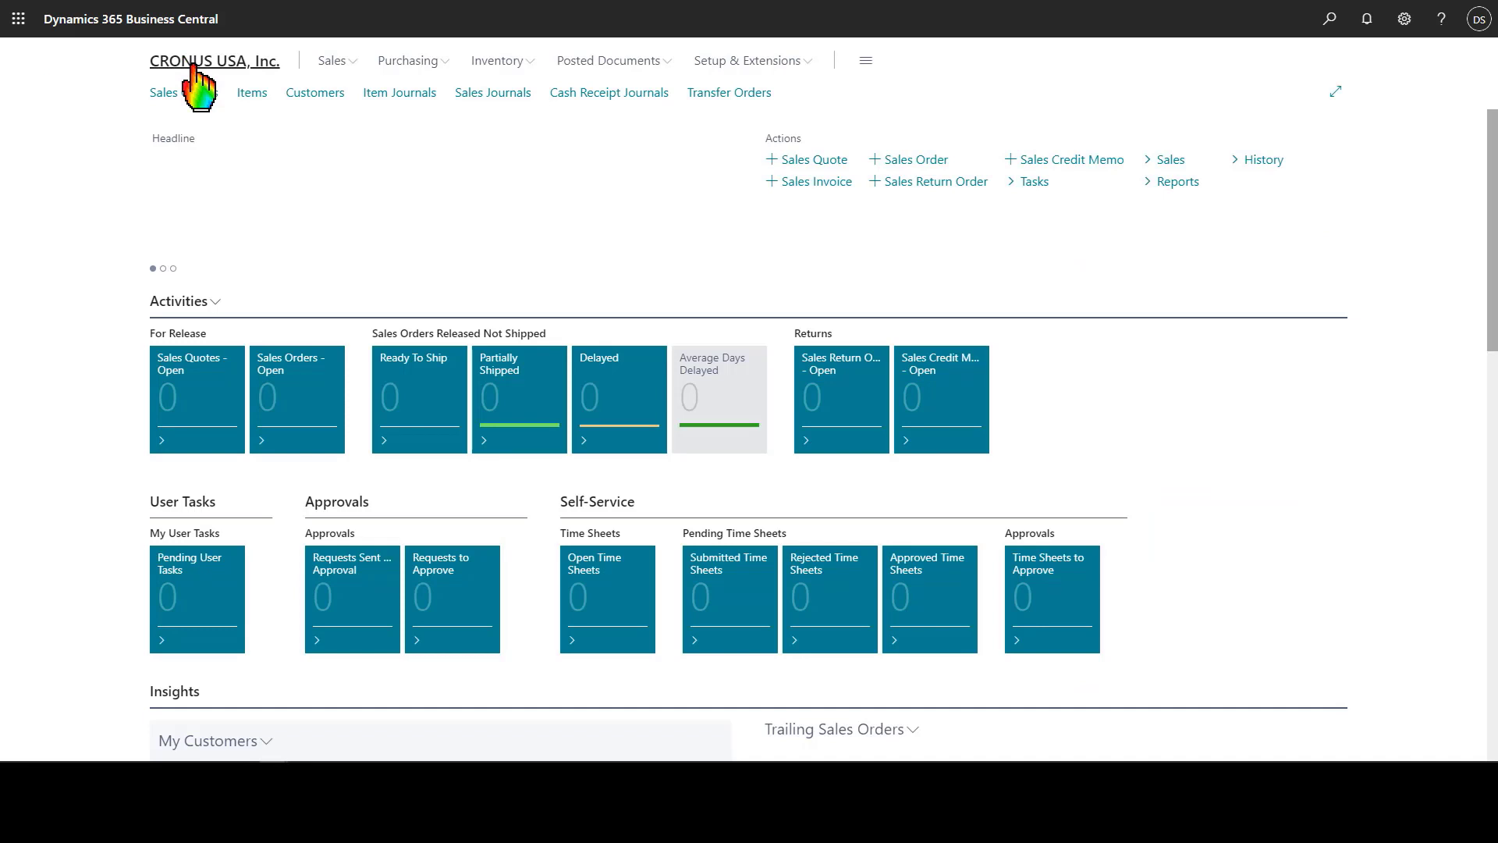
pyautogui.click(248, 93)
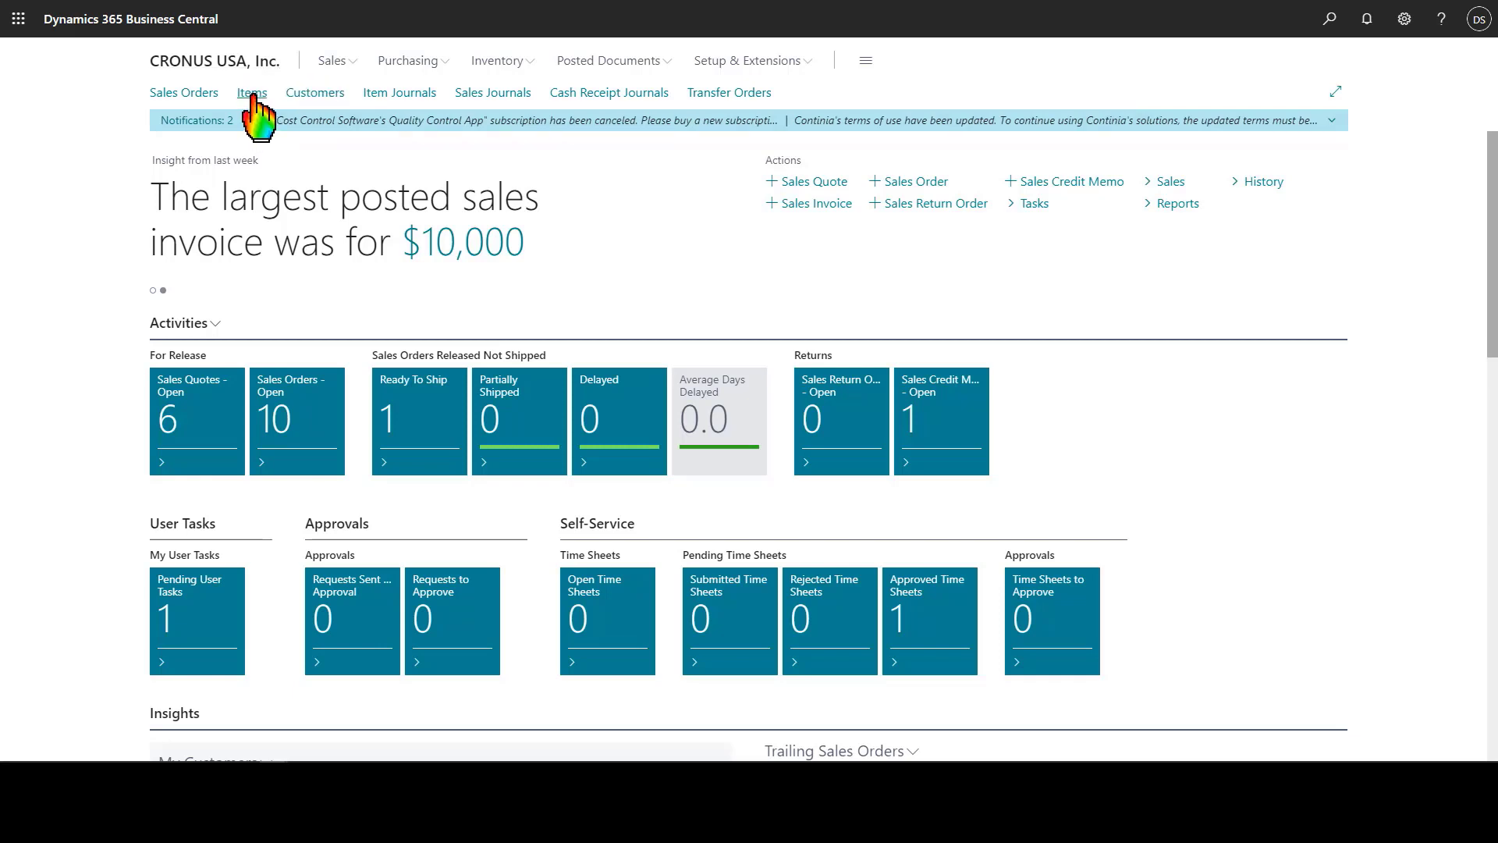
pyautogui.click(252, 95)
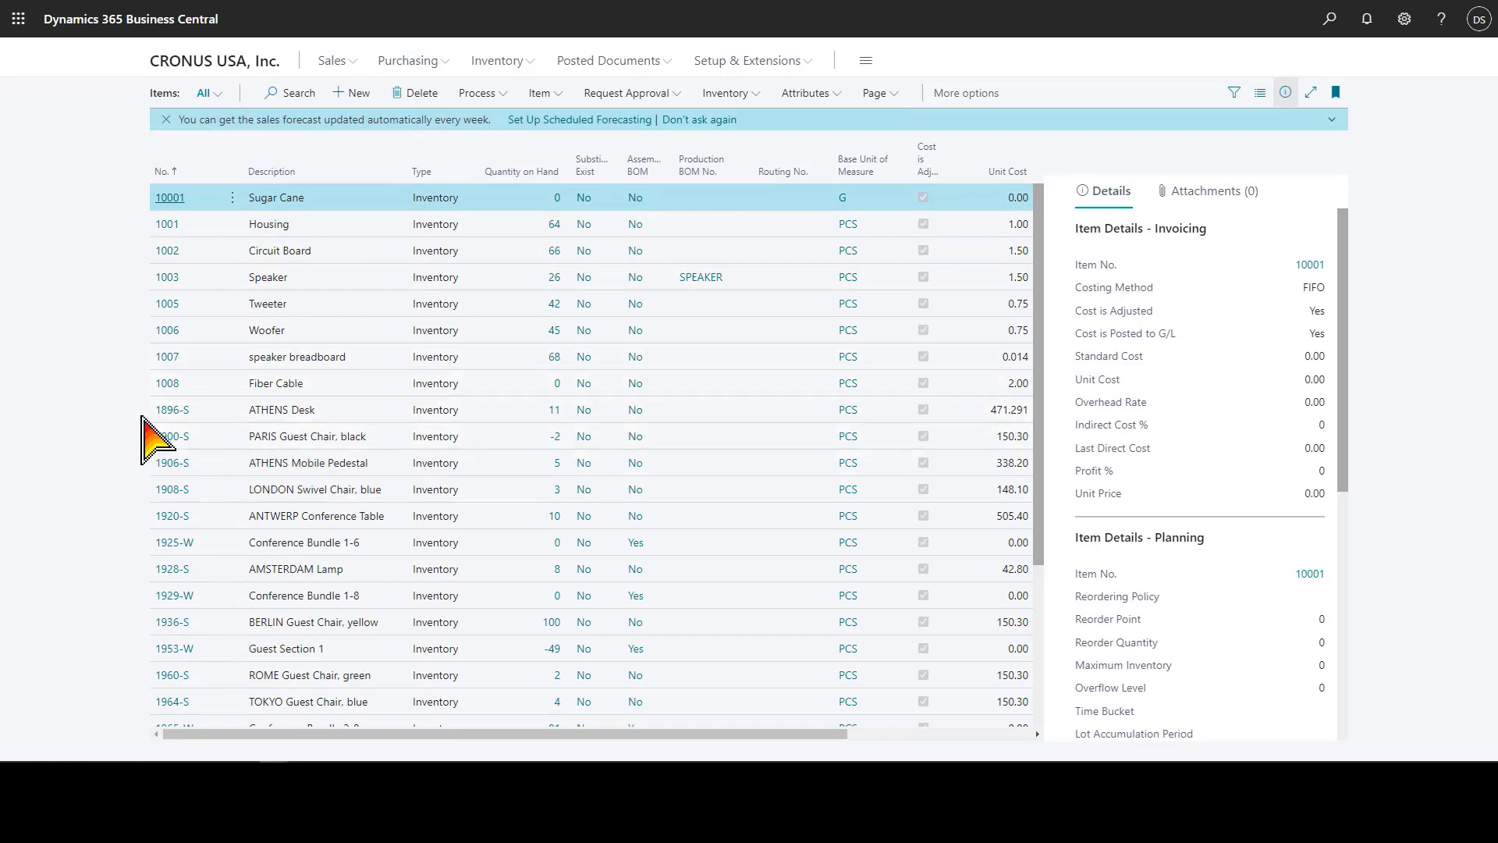
pyautogui.click(173, 414)
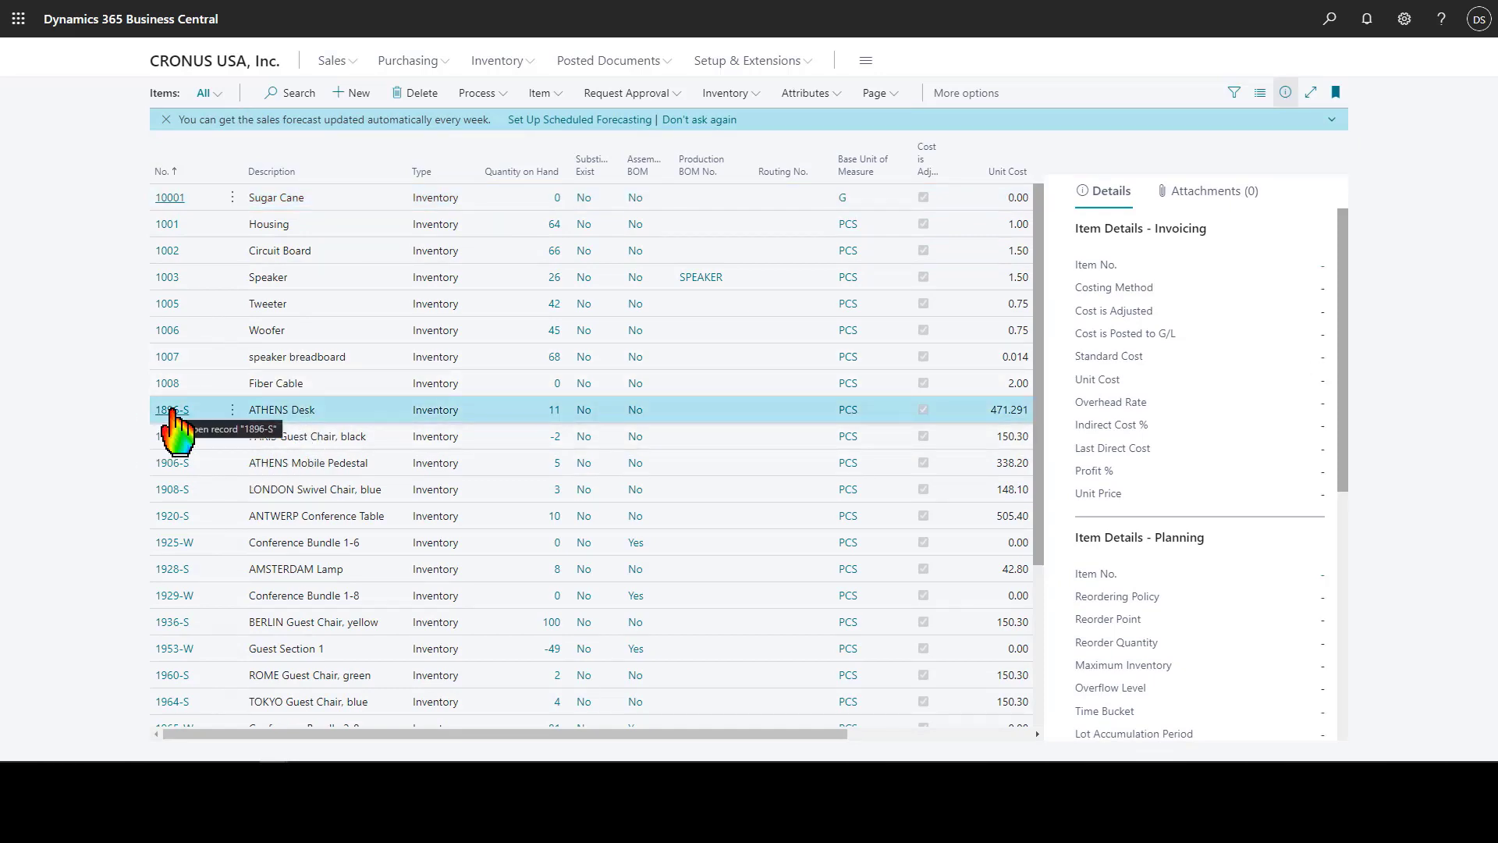
pyautogui.click(173, 412)
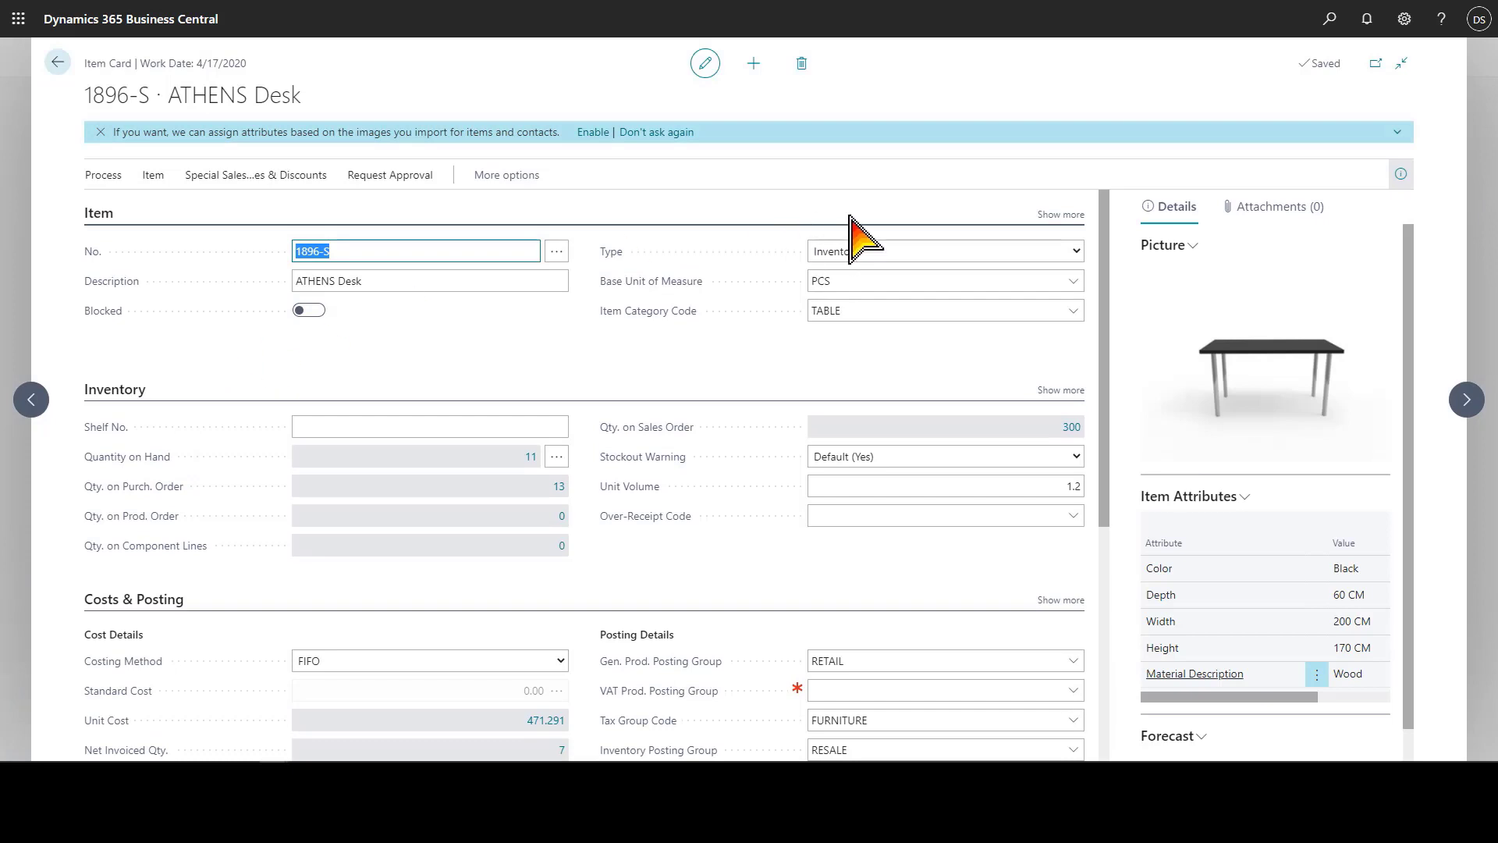
# Show all fields of the Item section and view the Type and Base Unit of Measure choices without changing them
pyautogui.click(1060, 215)
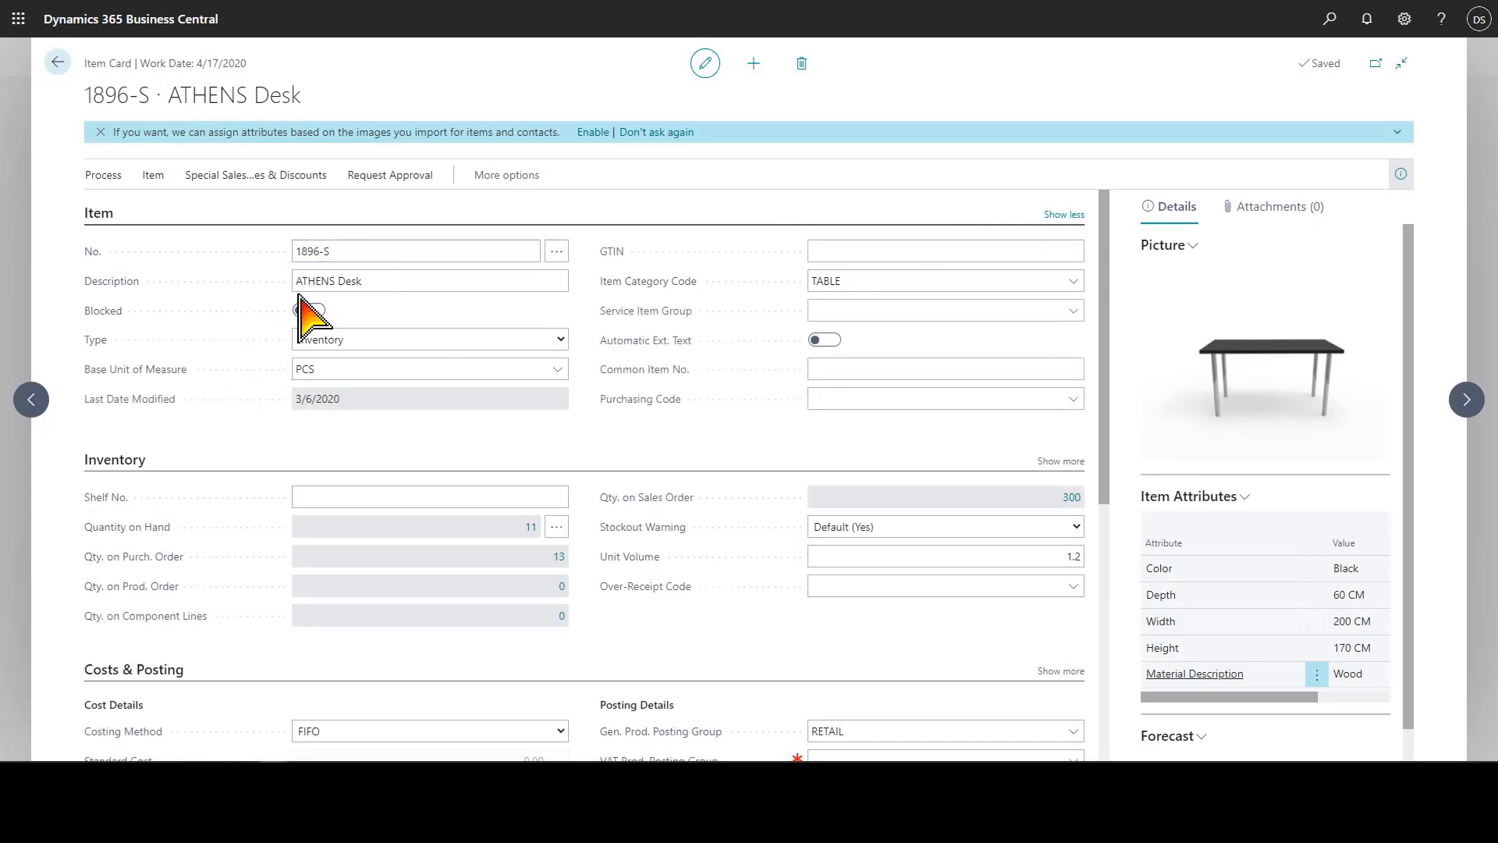
pyautogui.click(561, 340)
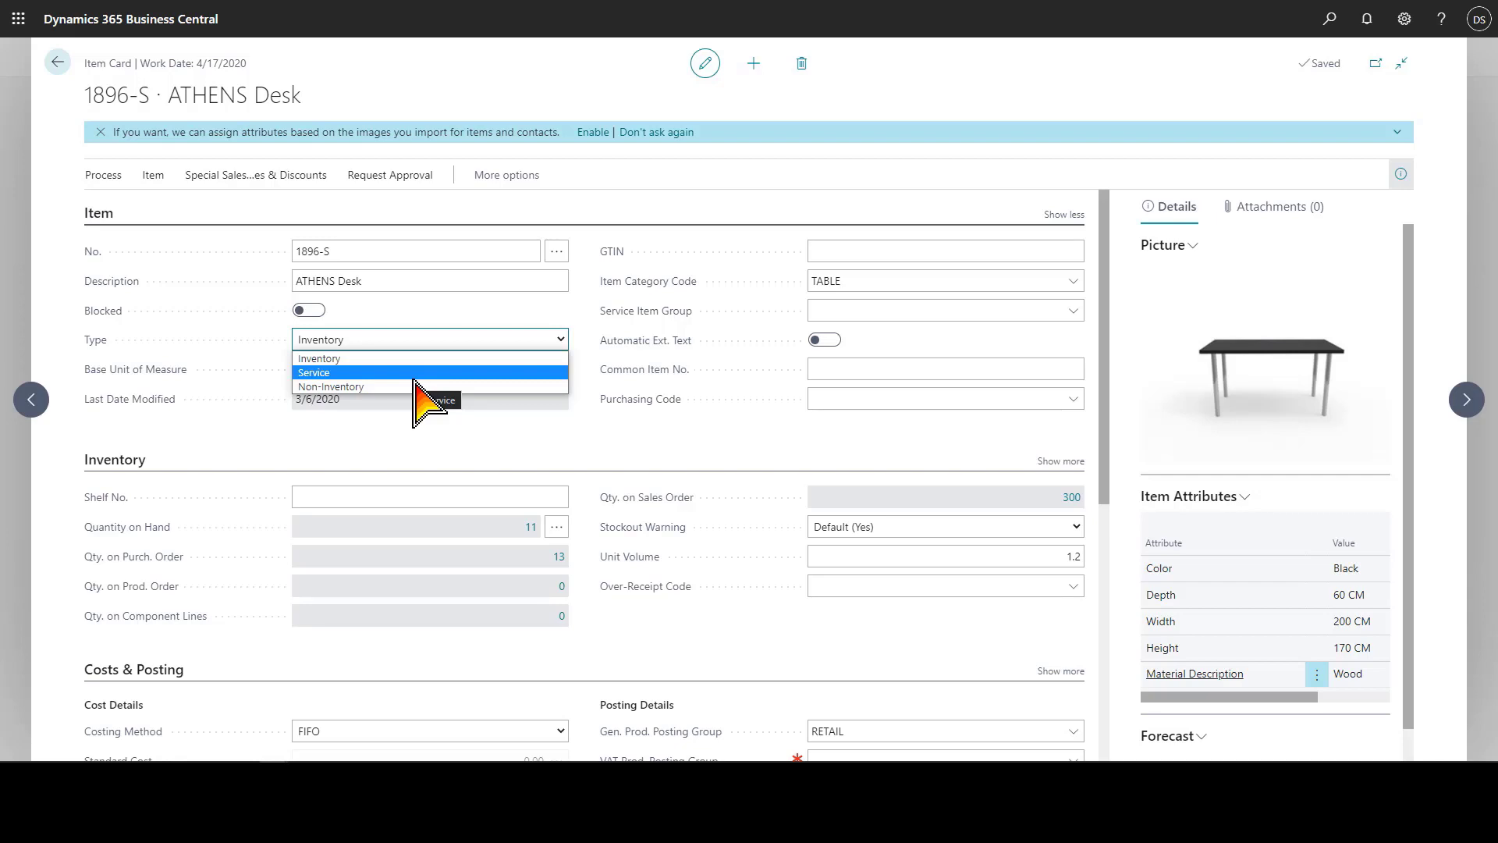
pyautogui.click(371, 439)
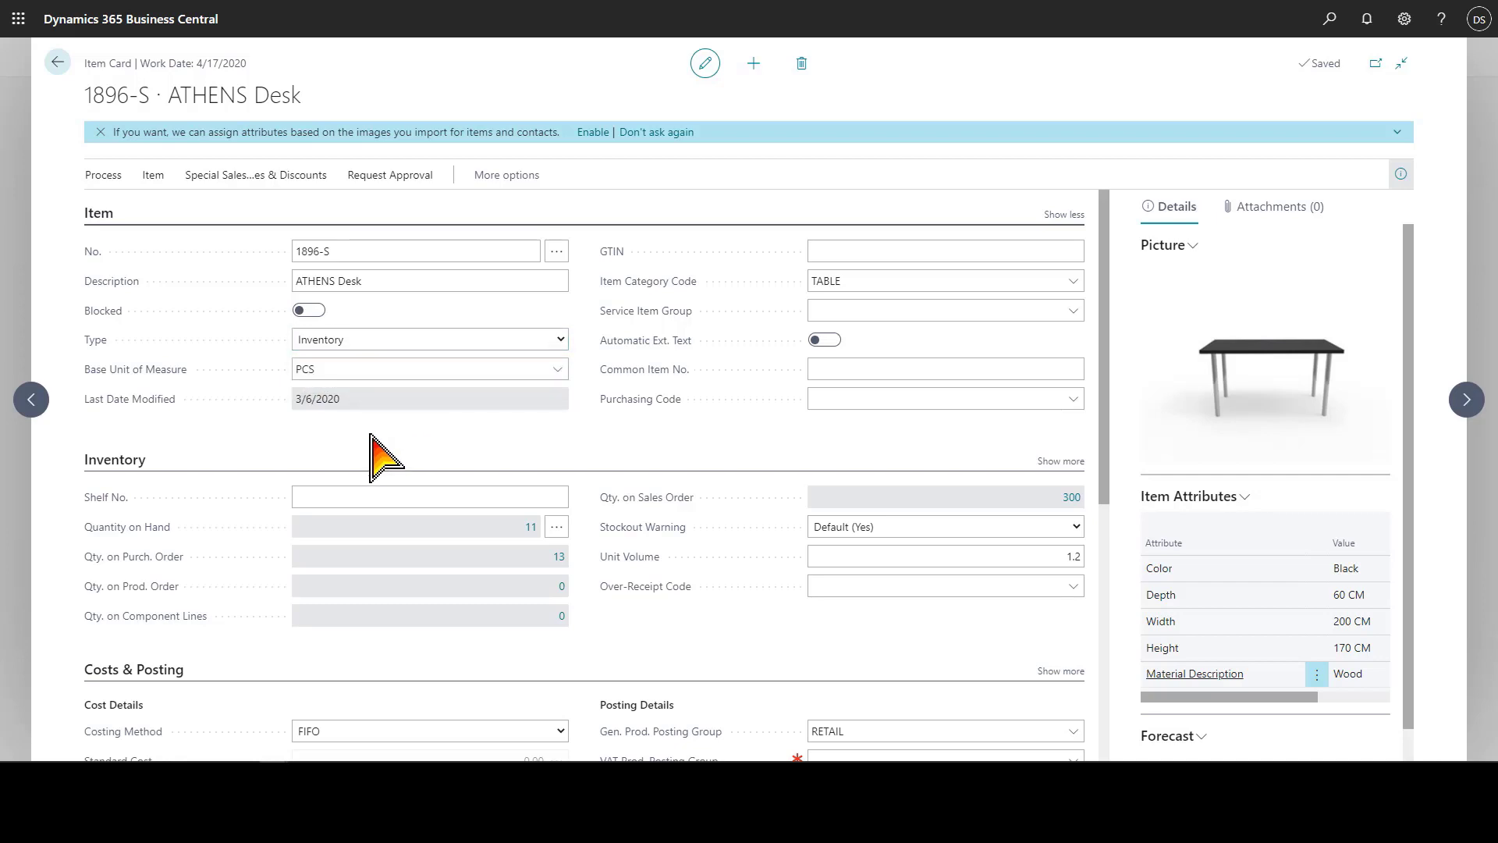
pyautogui.click(386, 371)
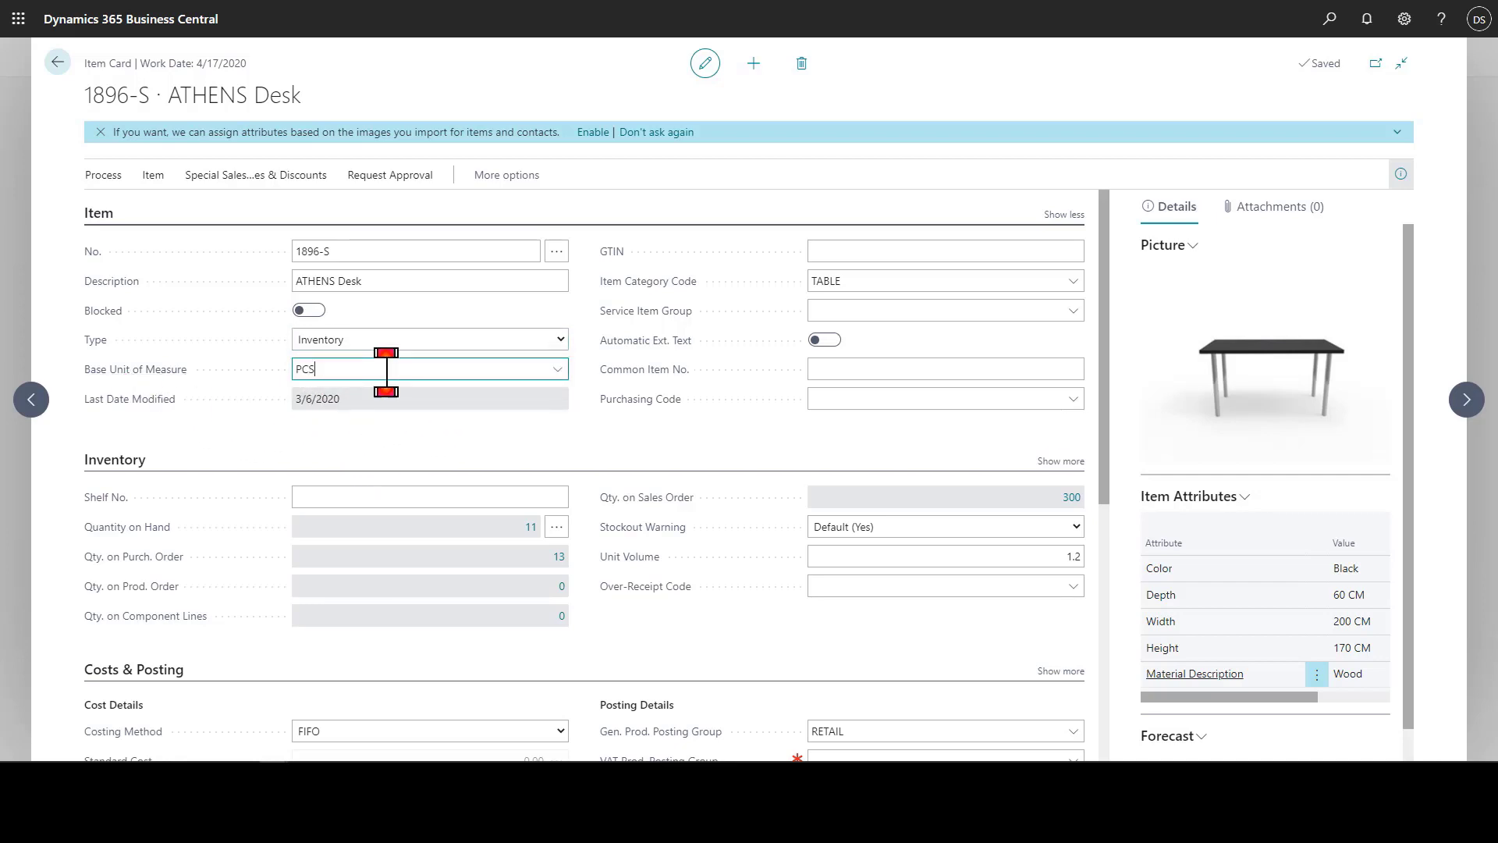
pyautogui.click(557, 370)
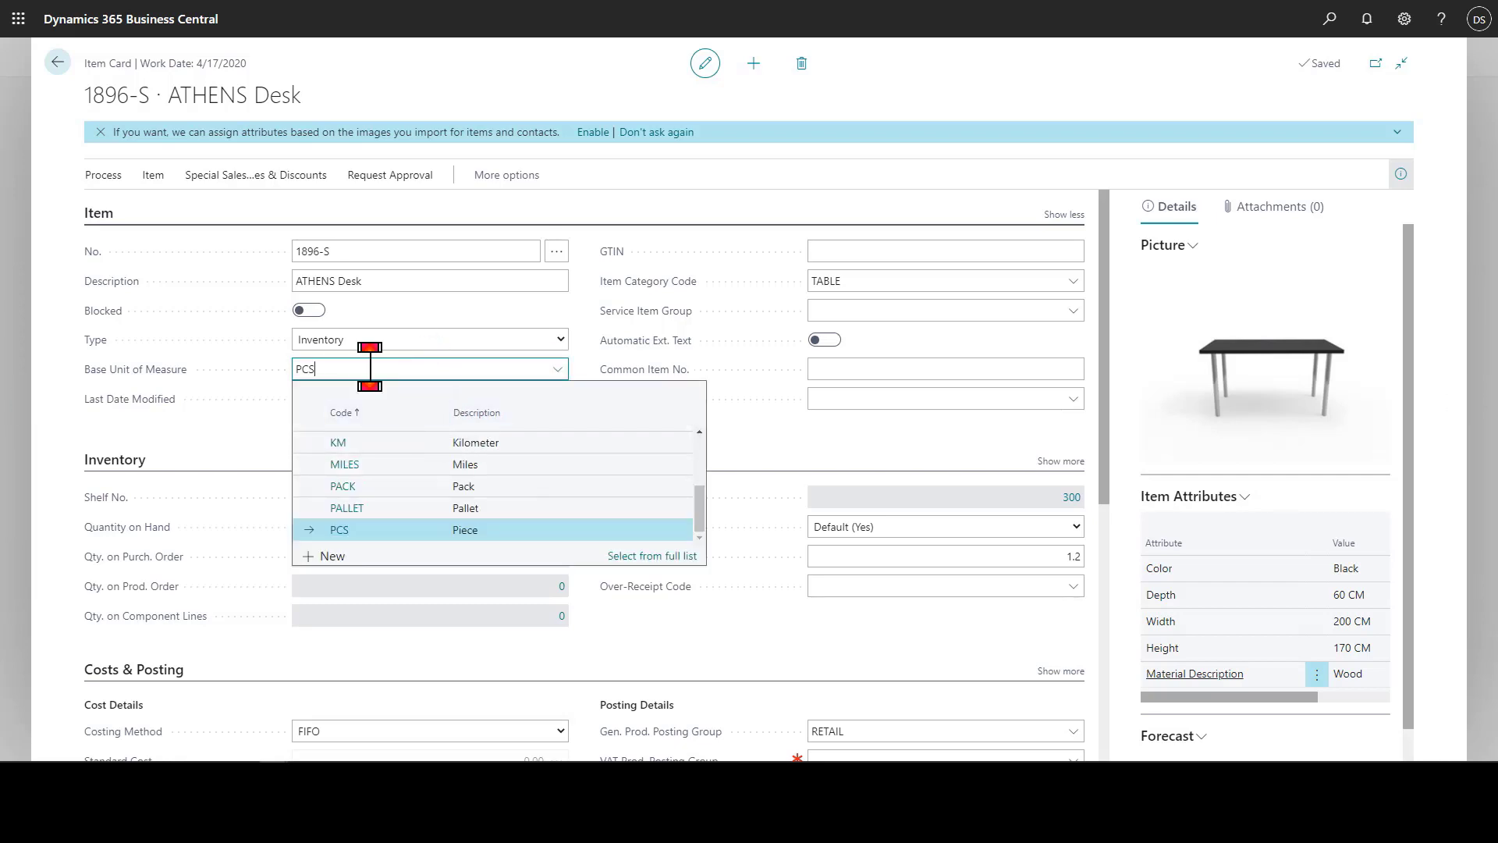
pyautogui.click(238, 402)
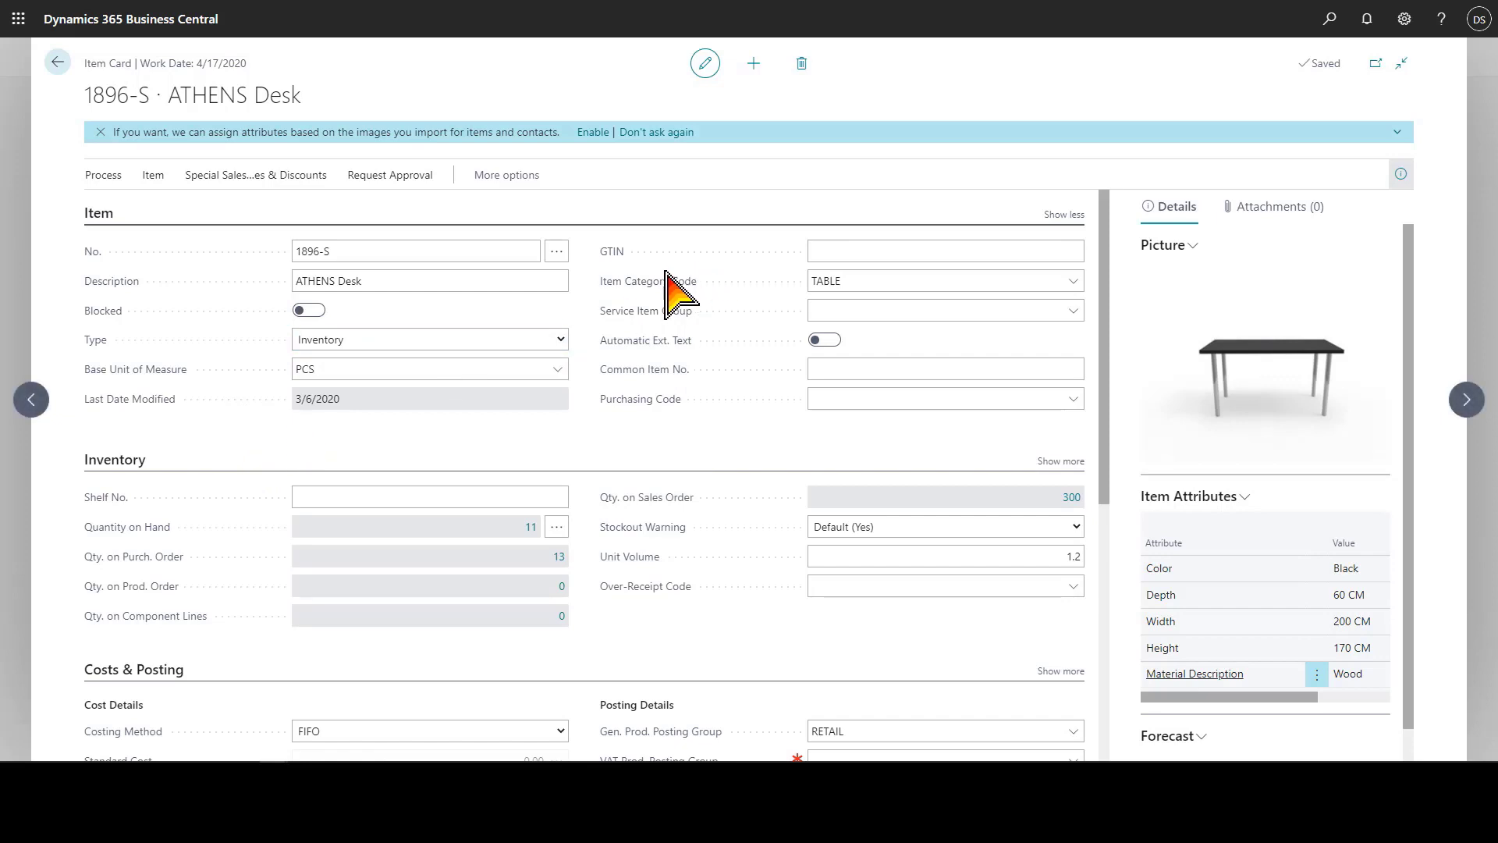
pyautogui.click(943, 282)
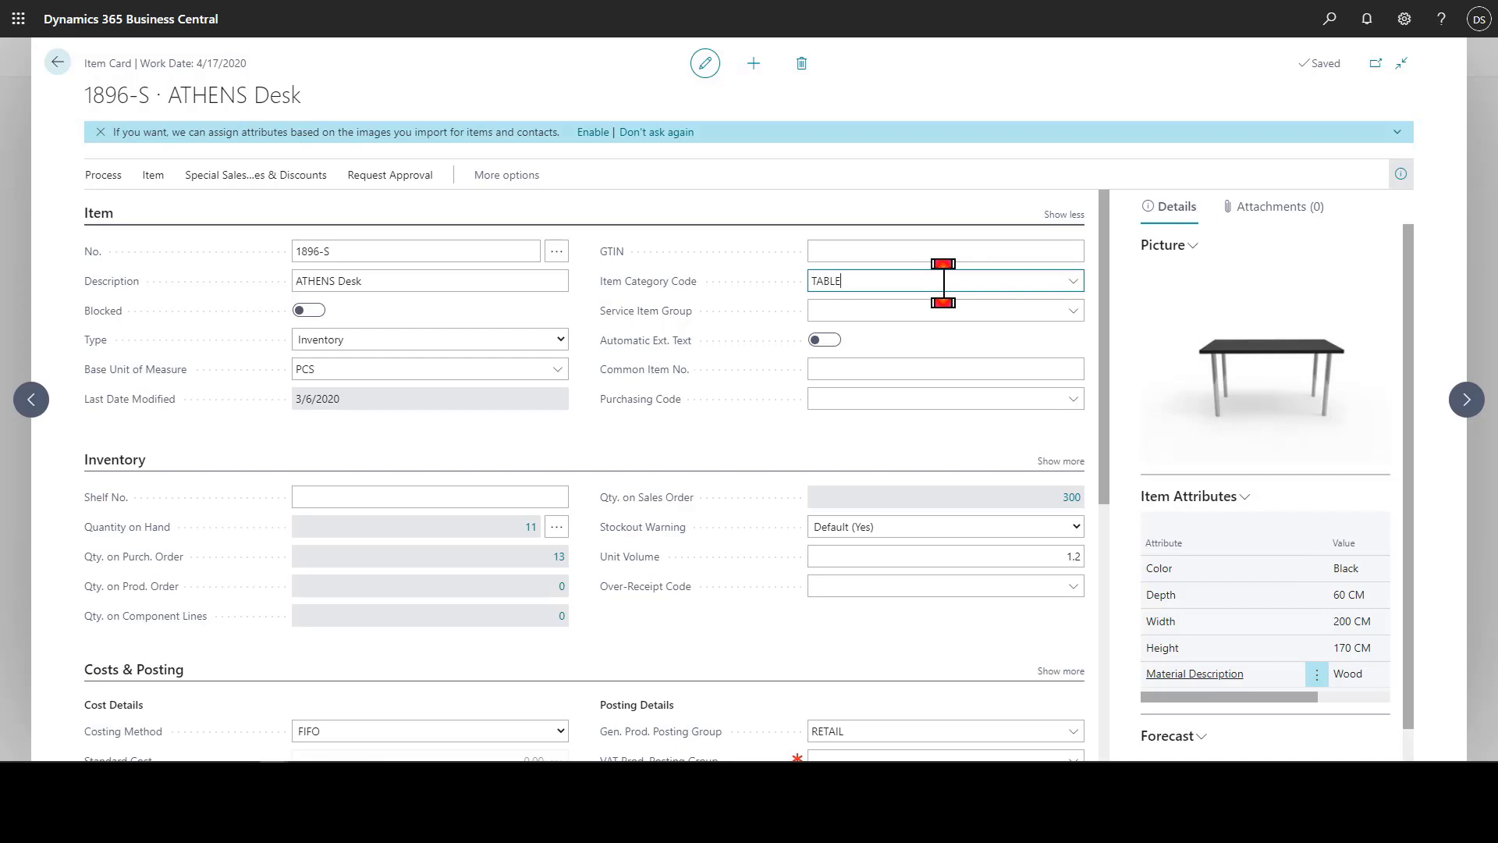
# Inspect the sales lines behind the item's Qty. on Sales Order in the Inventory section, then return to the item card
pyautogui.scroll(-2, 301, 529)
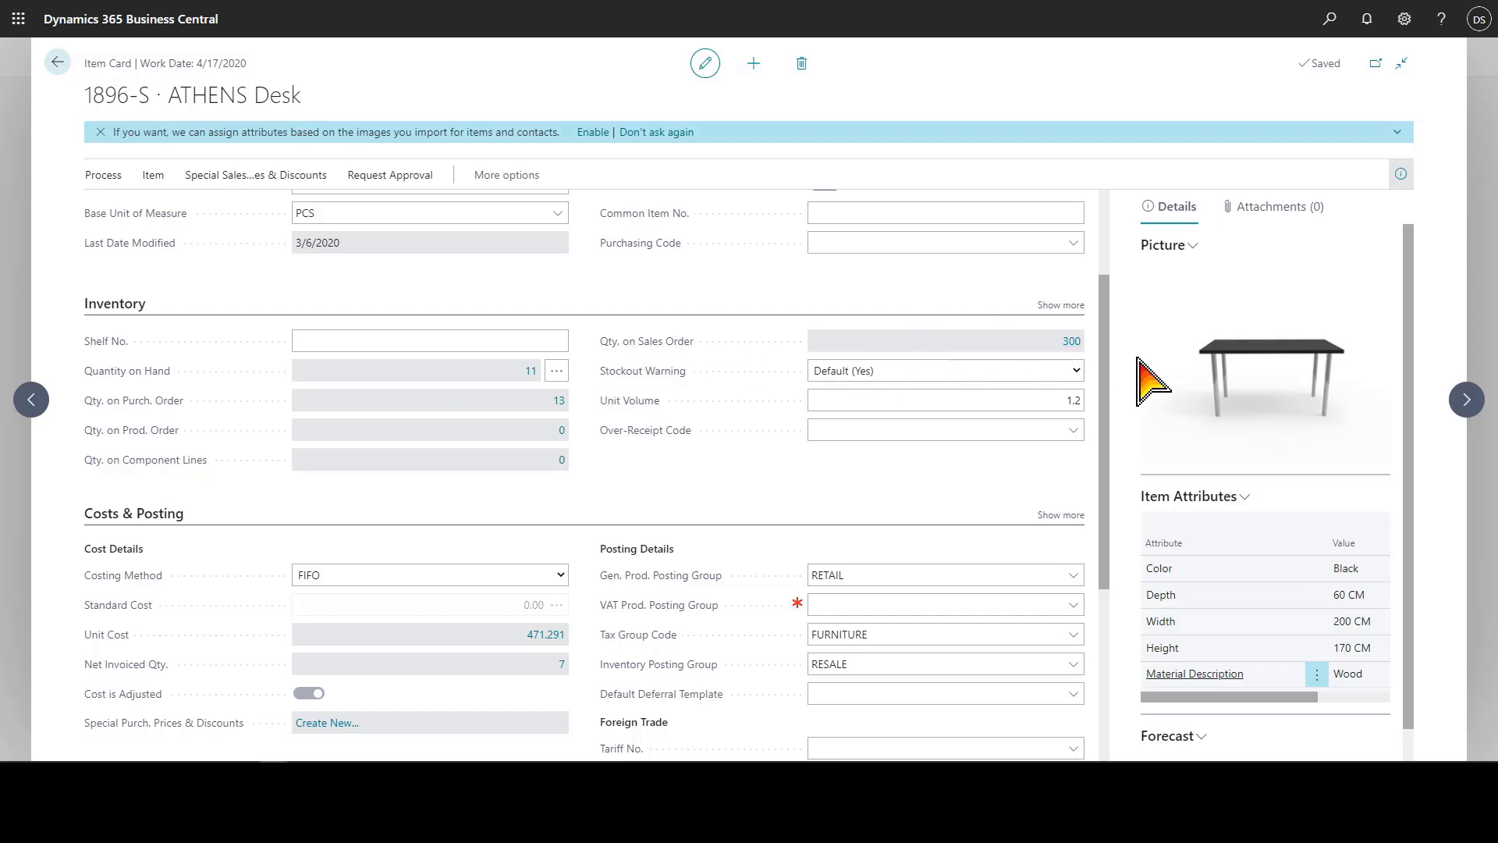
pyautogui.click(1071, 343)
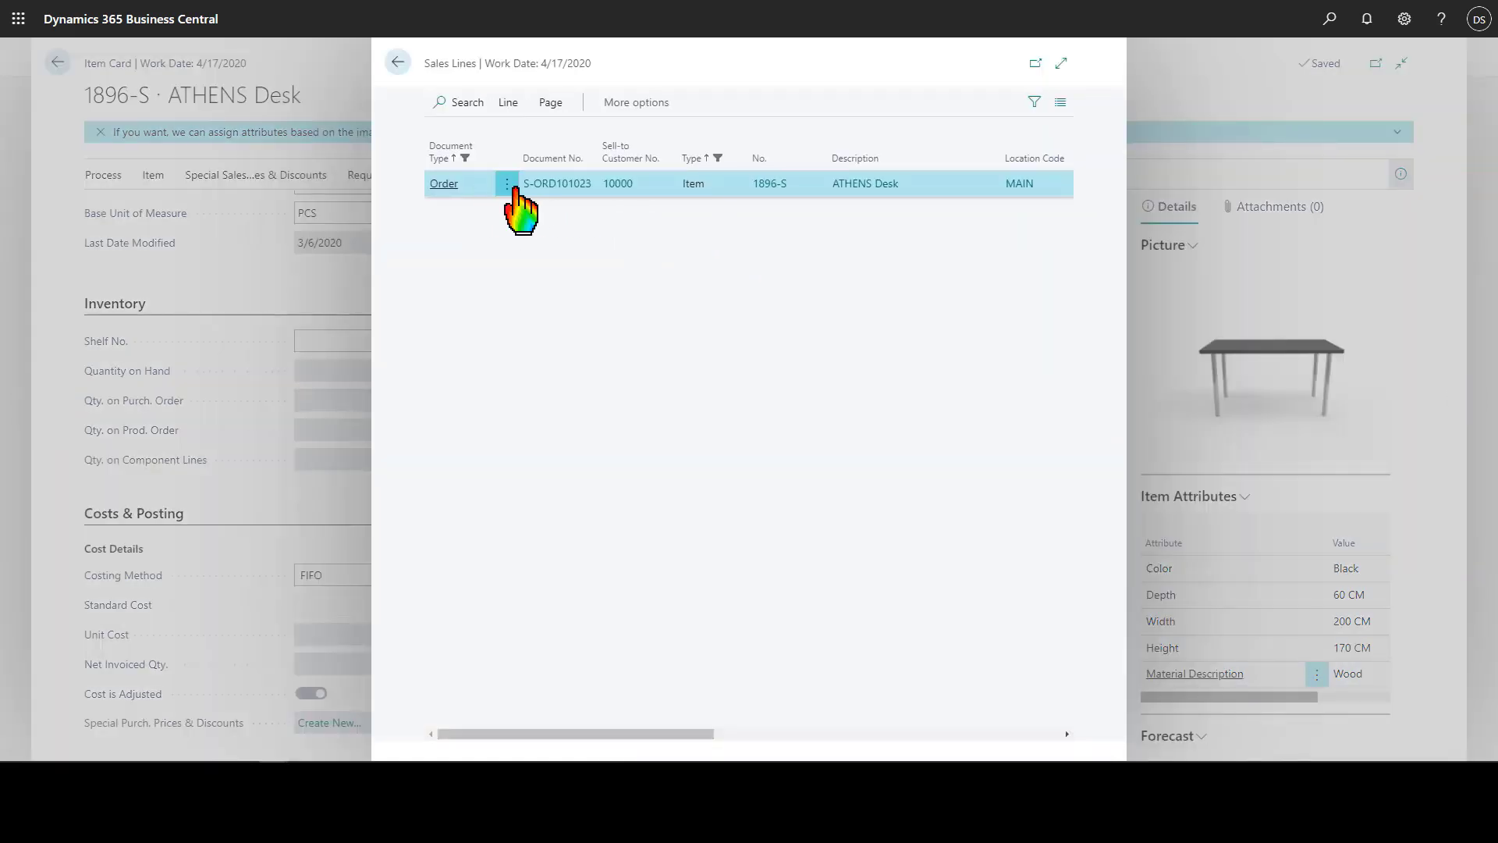
pyautogui.moveTo(532, 188)
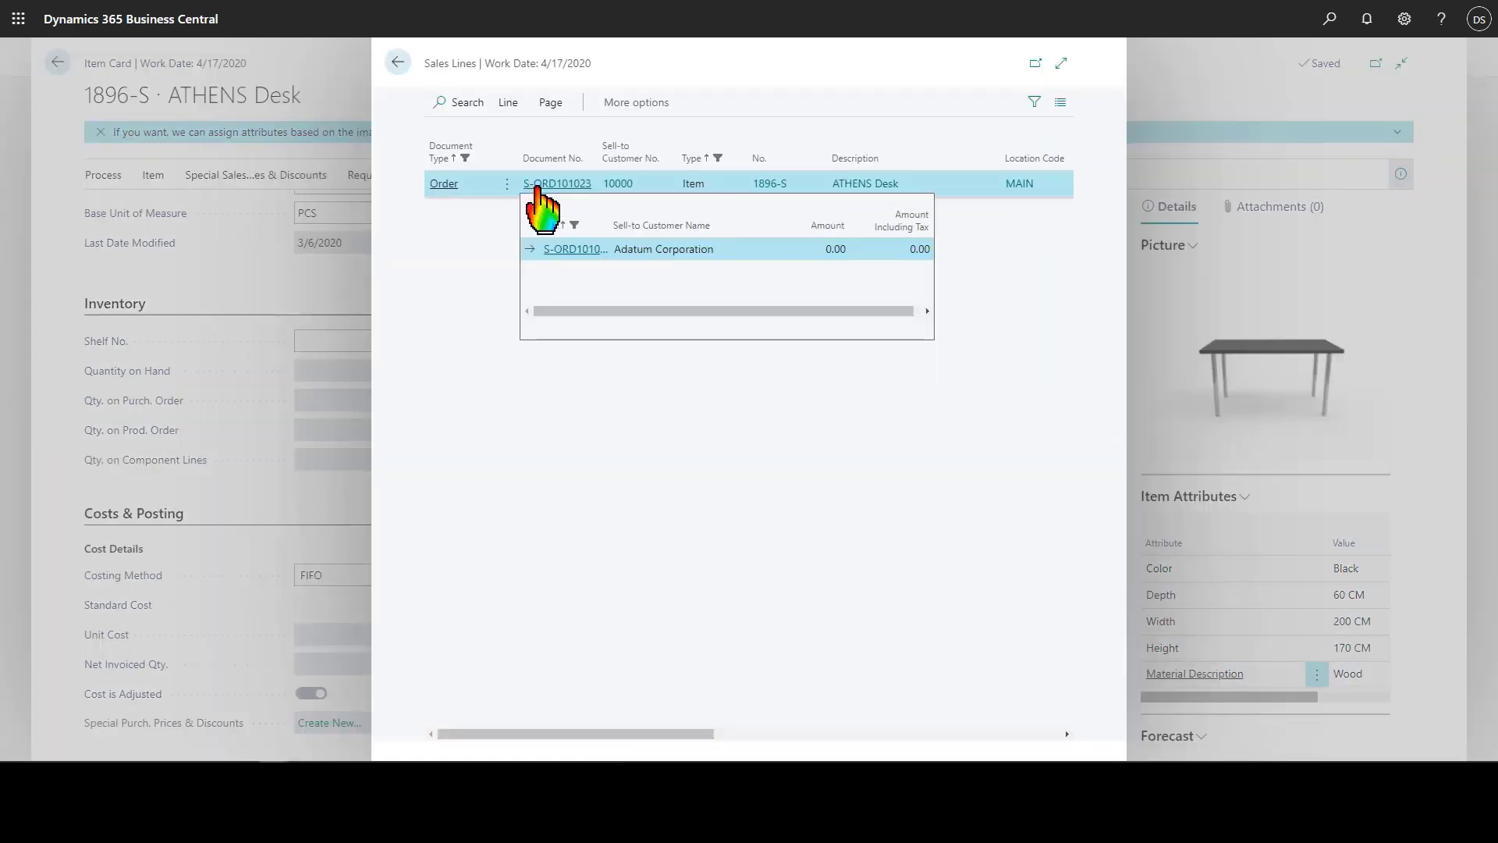
pyautogui.click(399, 62)
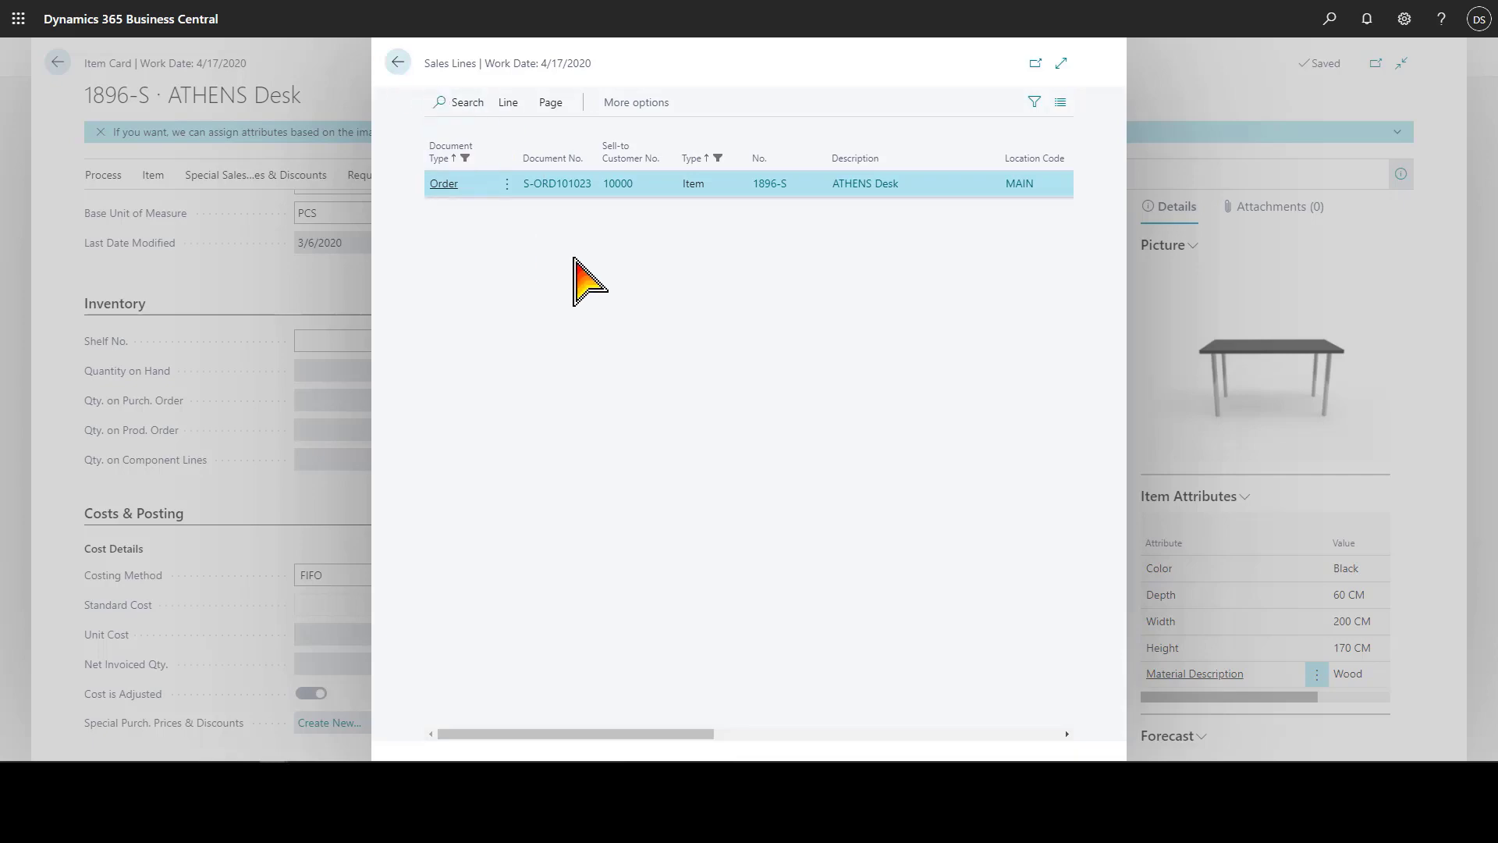
# View the available costing methods without changing the selection, then show more Costs & Posting fields and expand the Prices & Sales section
pyautogui.scroll(-3, 739, 559)
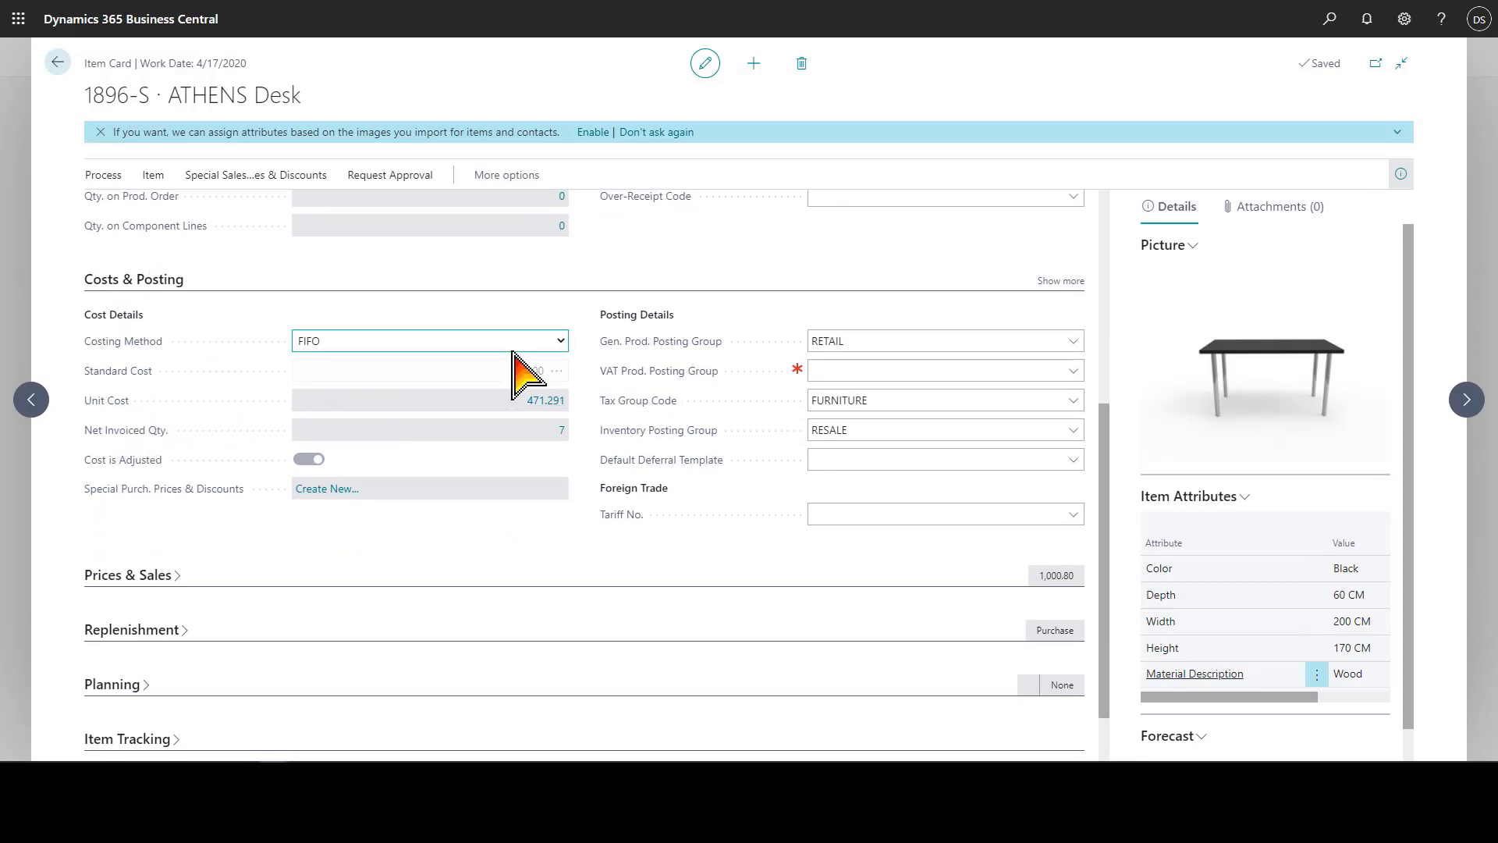
pyautogui.click(561, 340)
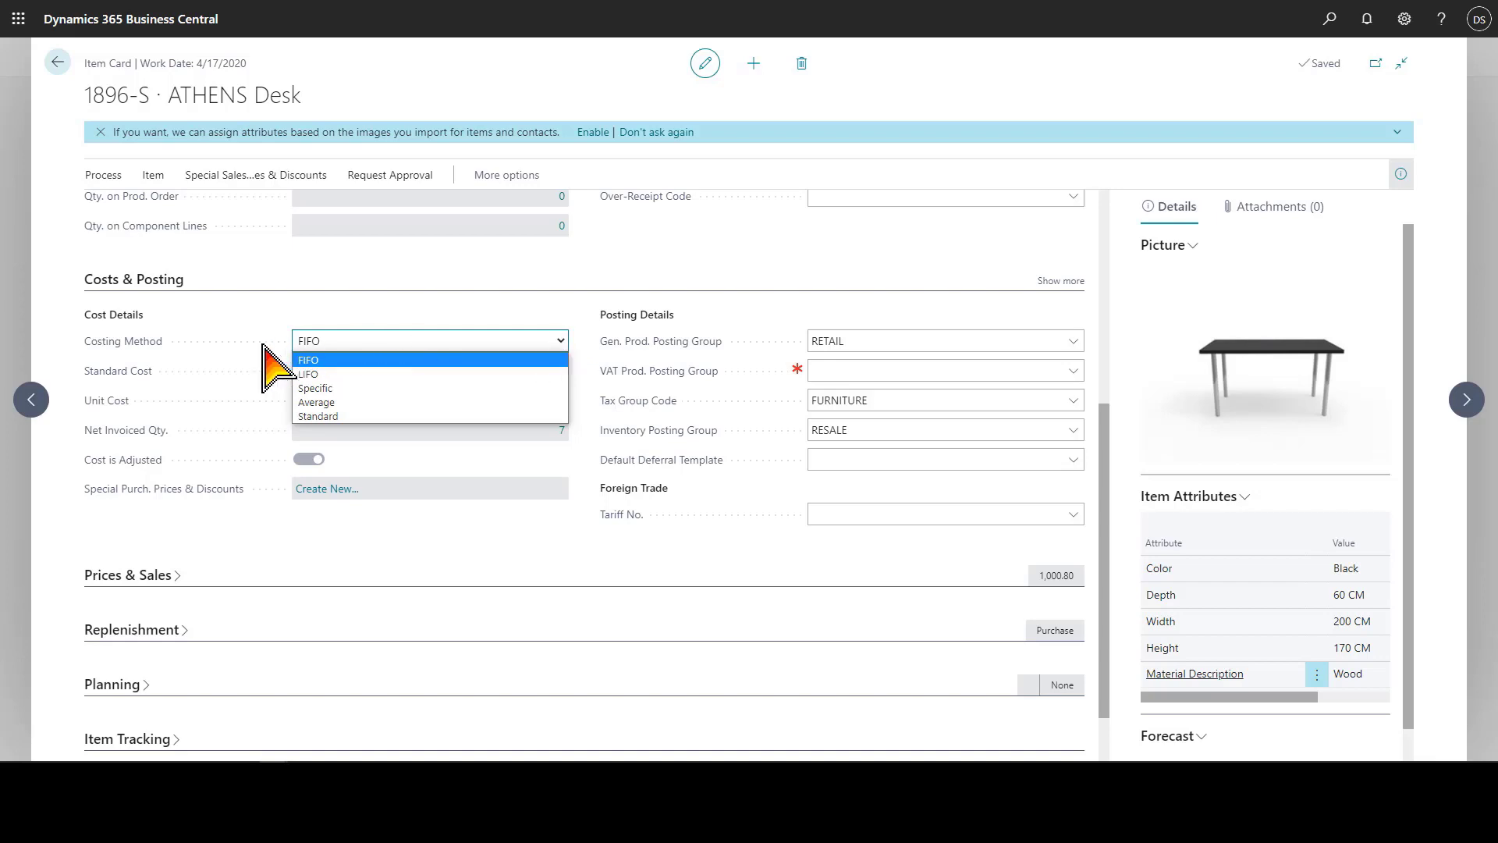
pyautogui.click(237, 364)
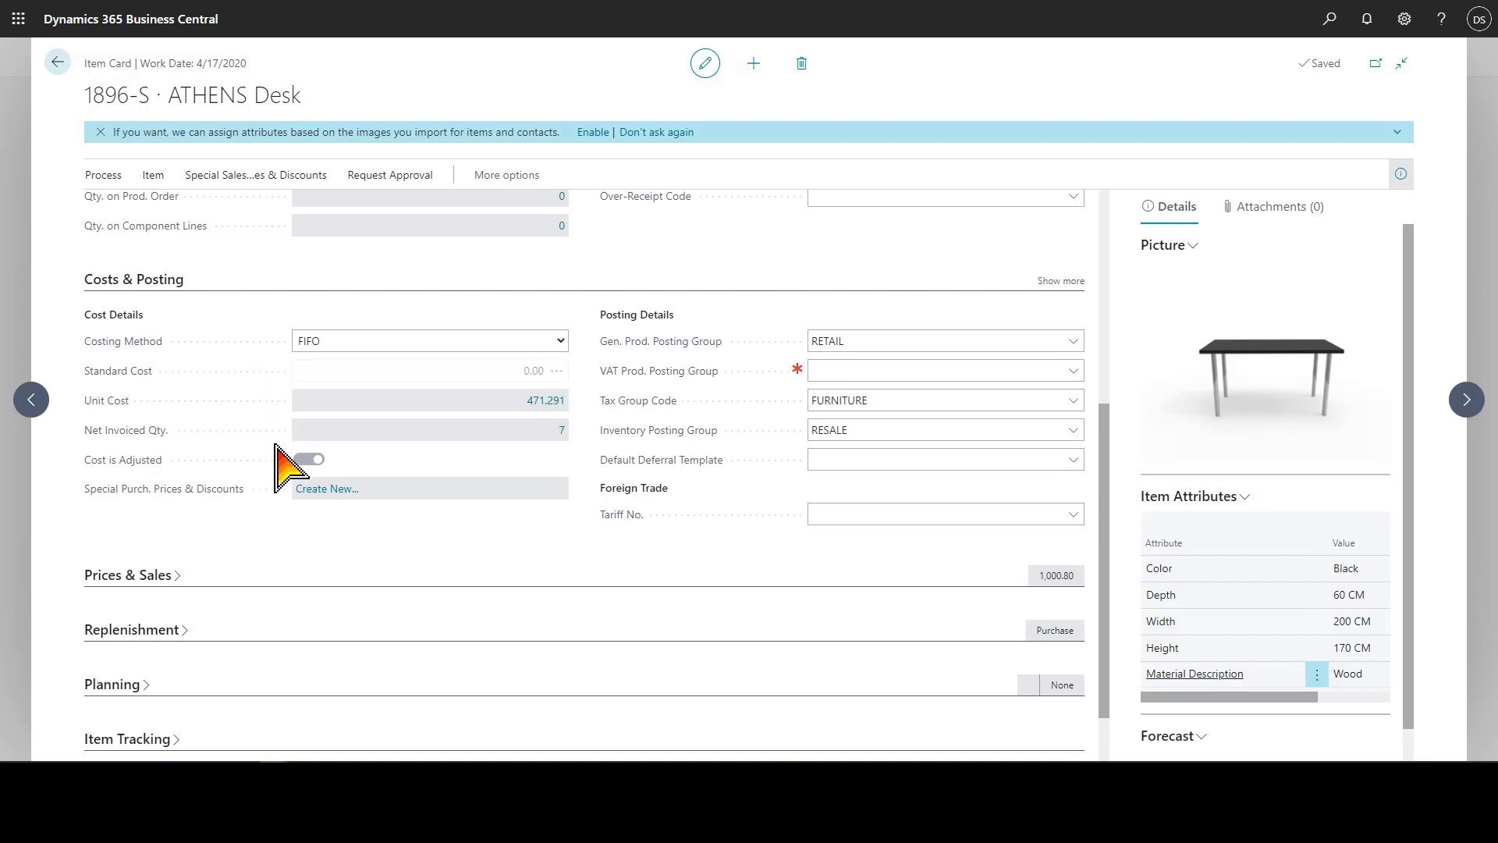
pyautogui.click(140, 504)
pyautogui.scroll(-1, 161, 525)
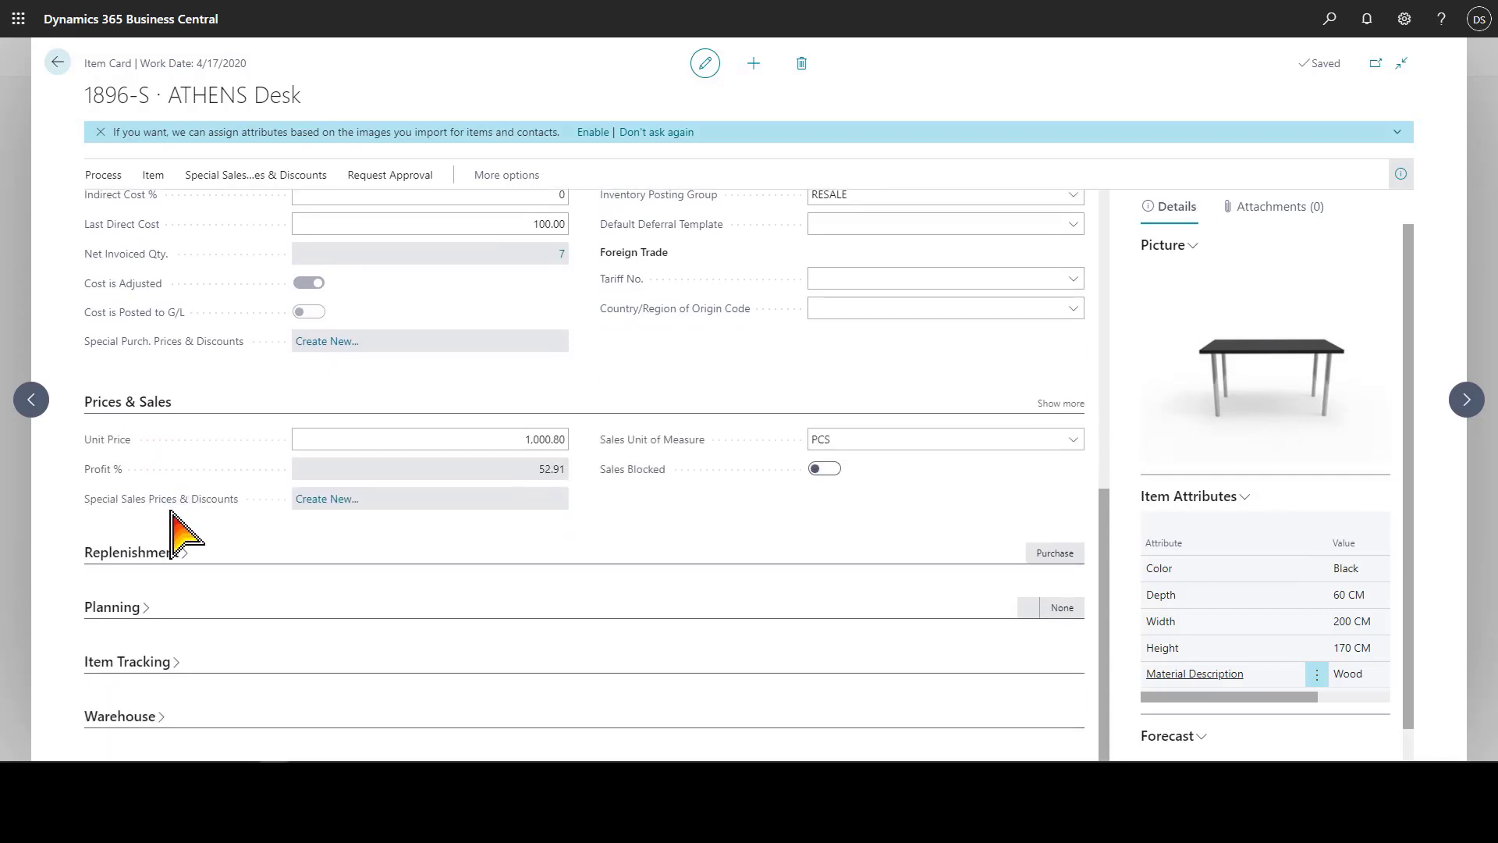
pyautogui.click(376, 439)
# Expand the Replenishment section and review its replenishment system options, vendor and production fields without changing them
pyautogui.click(131, 552)
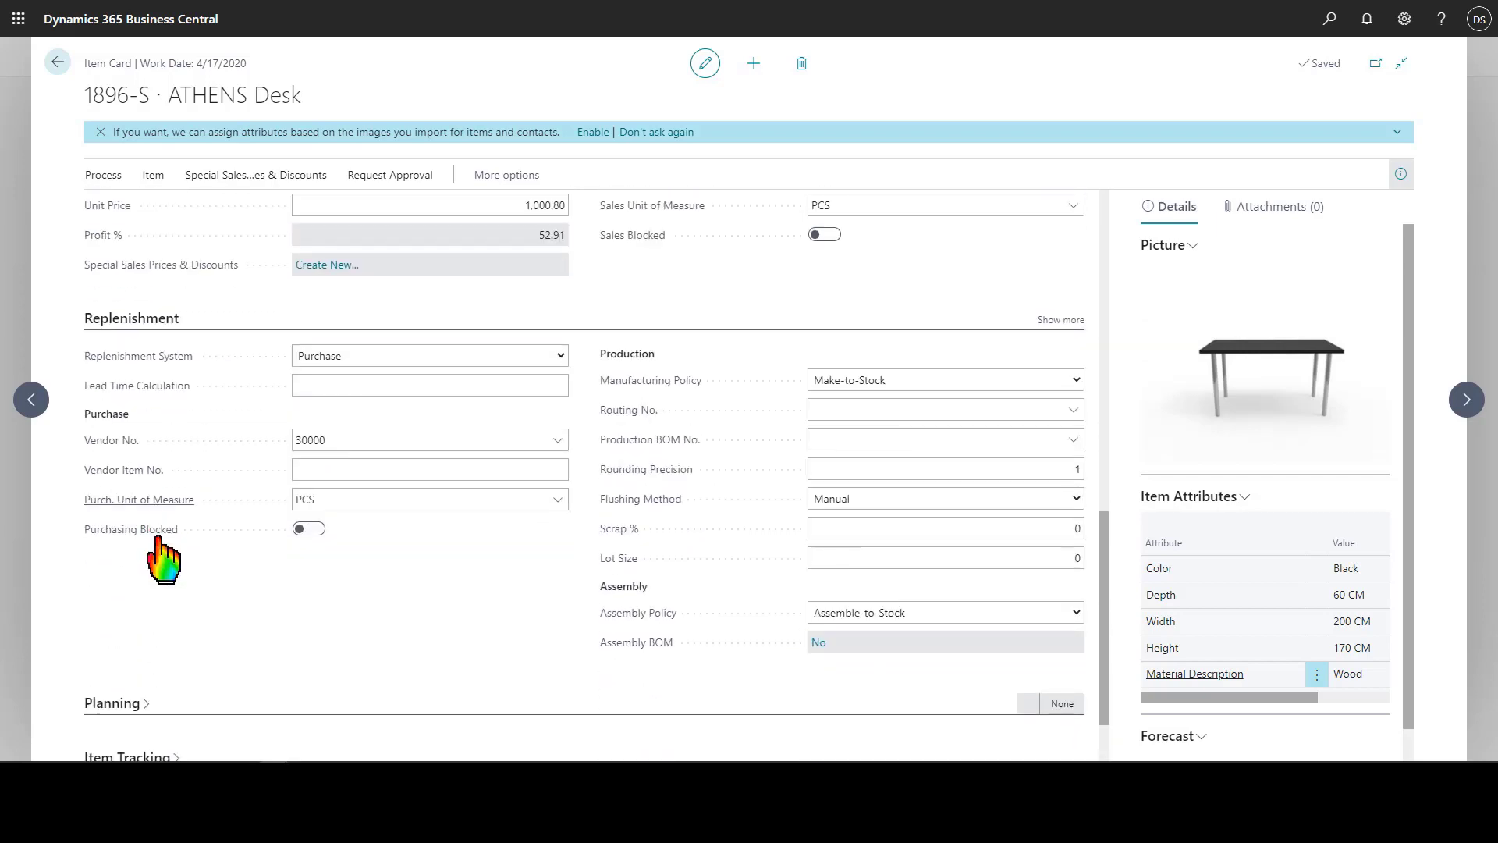
pyautogui.click(559, 356)
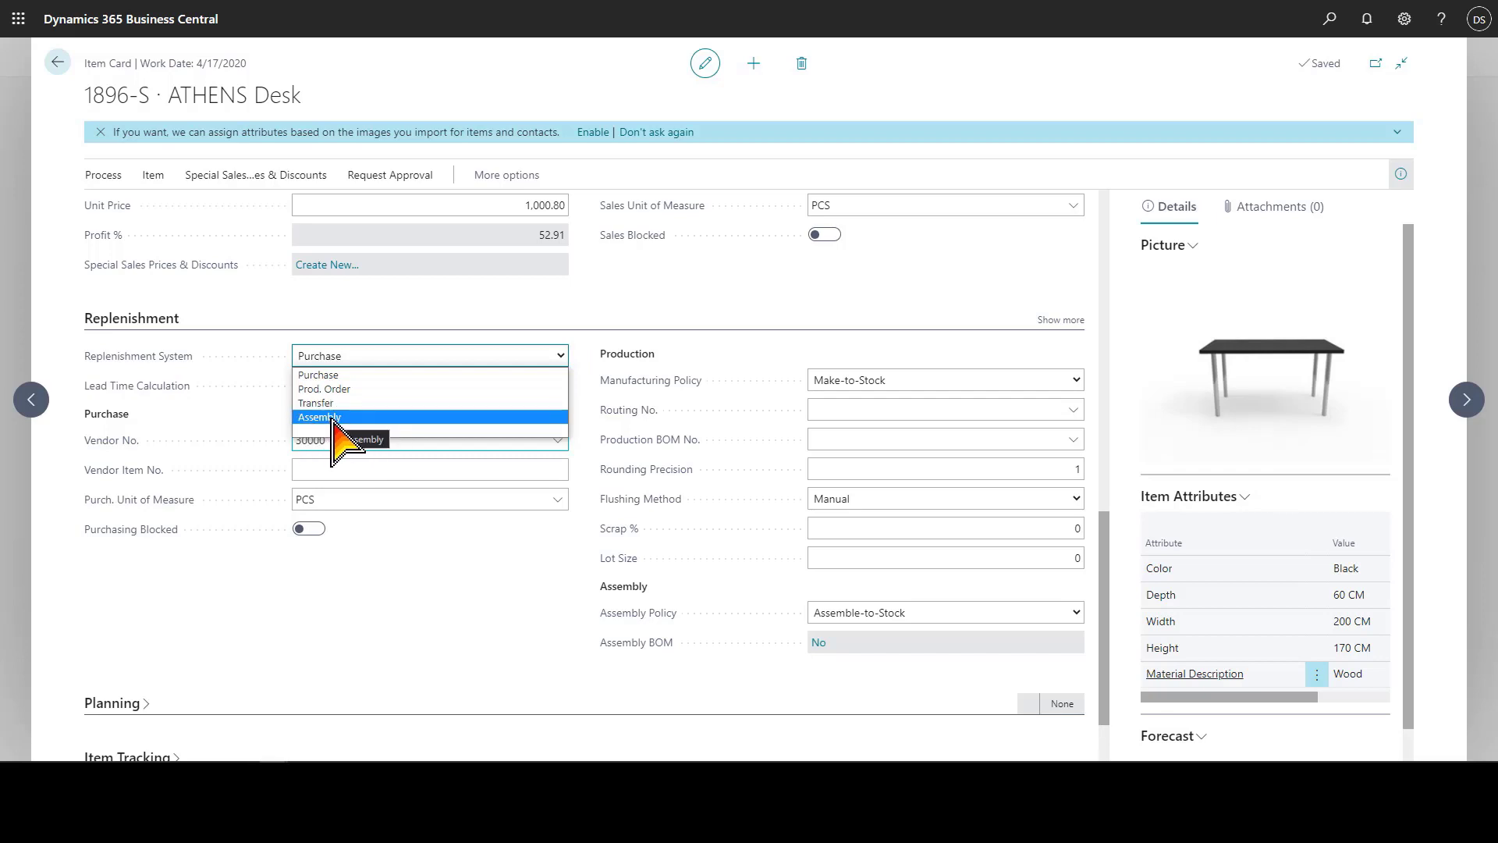
pyautogui.click(362, 356)
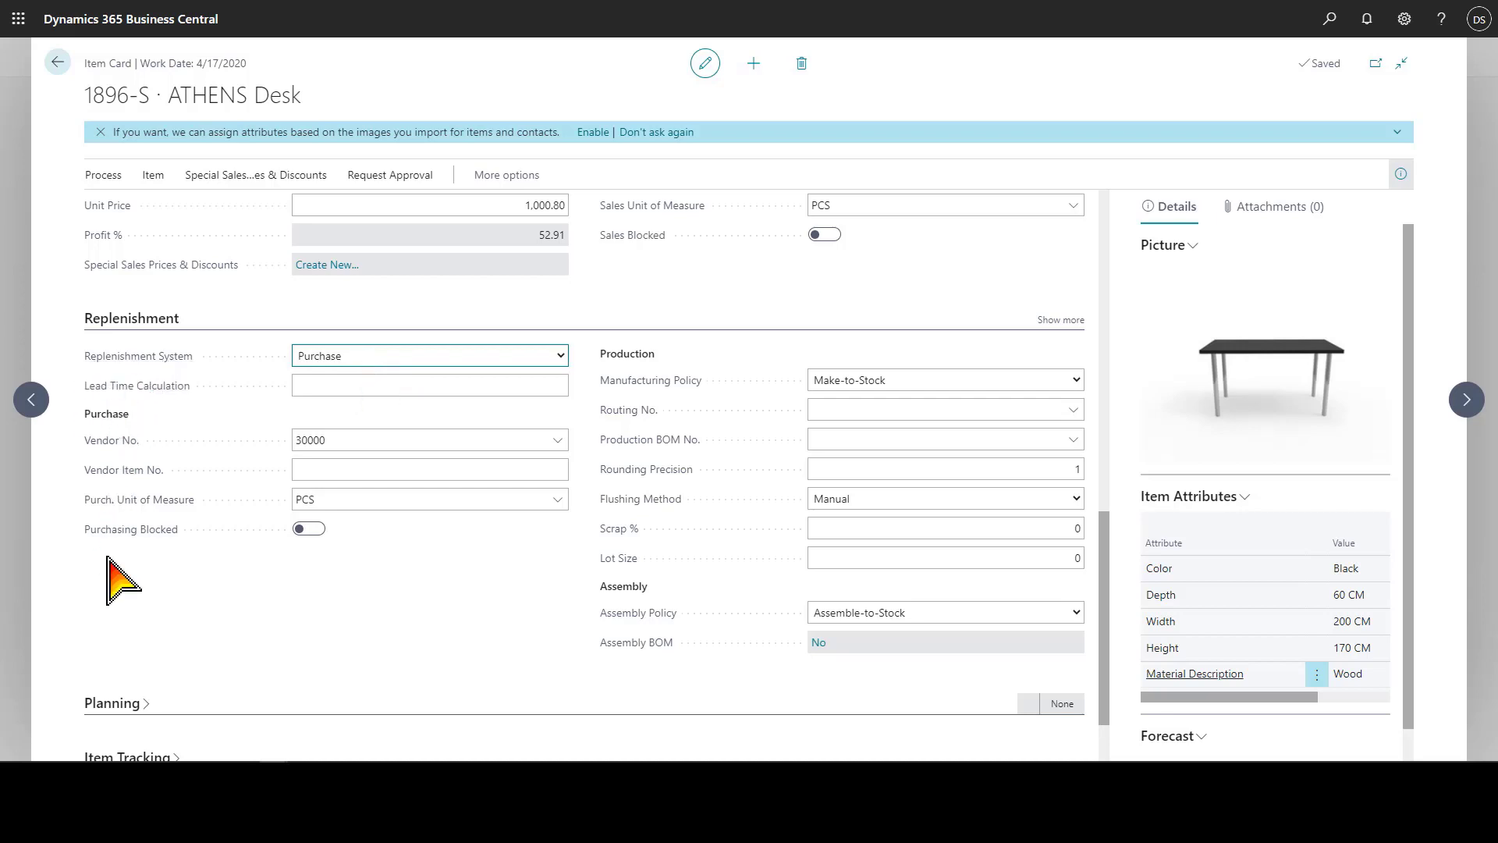
pyautogui.click(442, 435)
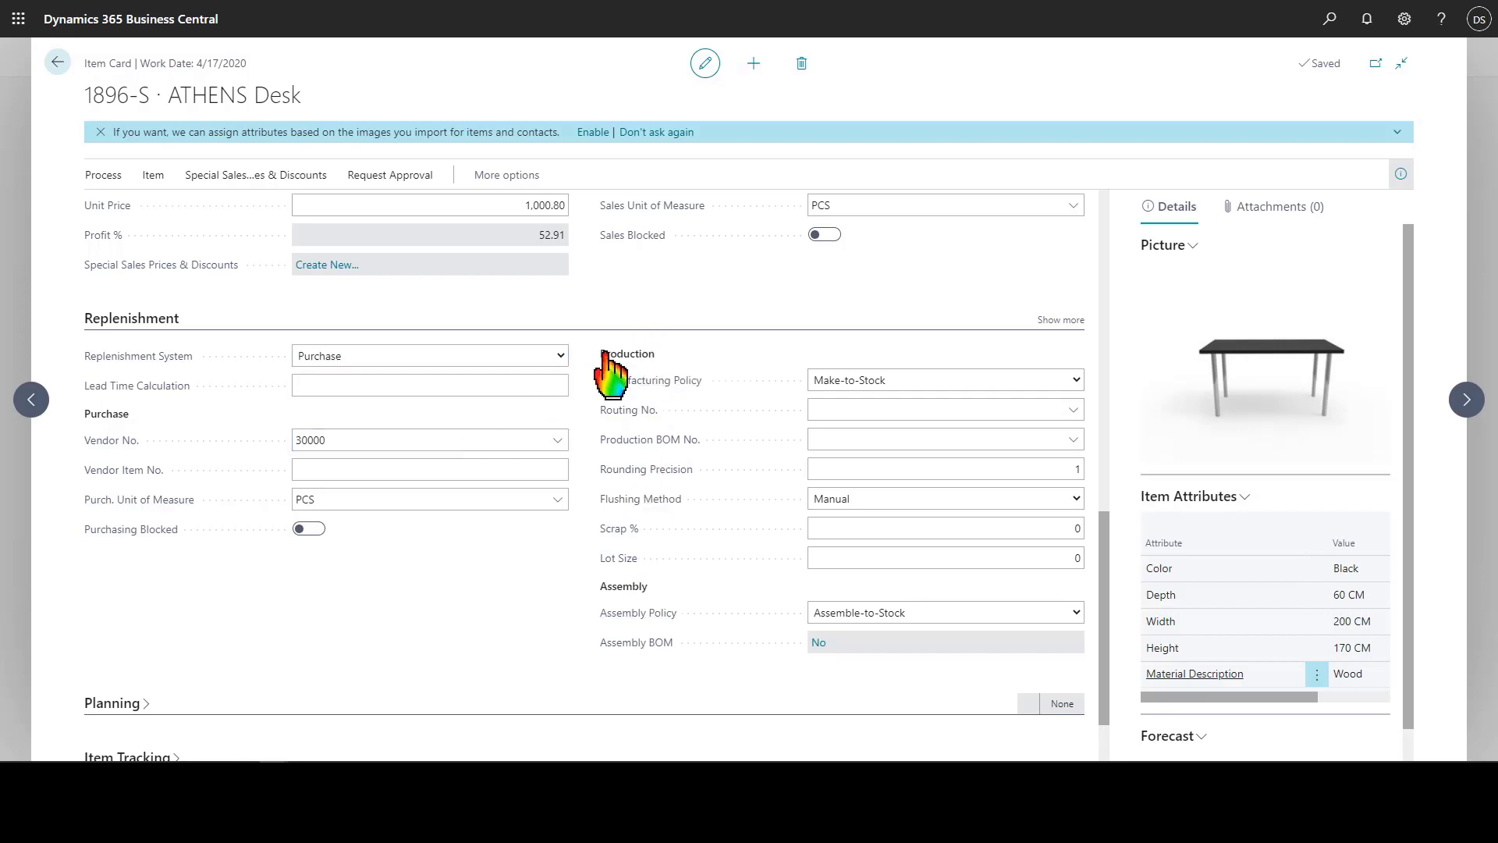
pyautogui.scroll(-1, 469, 543)
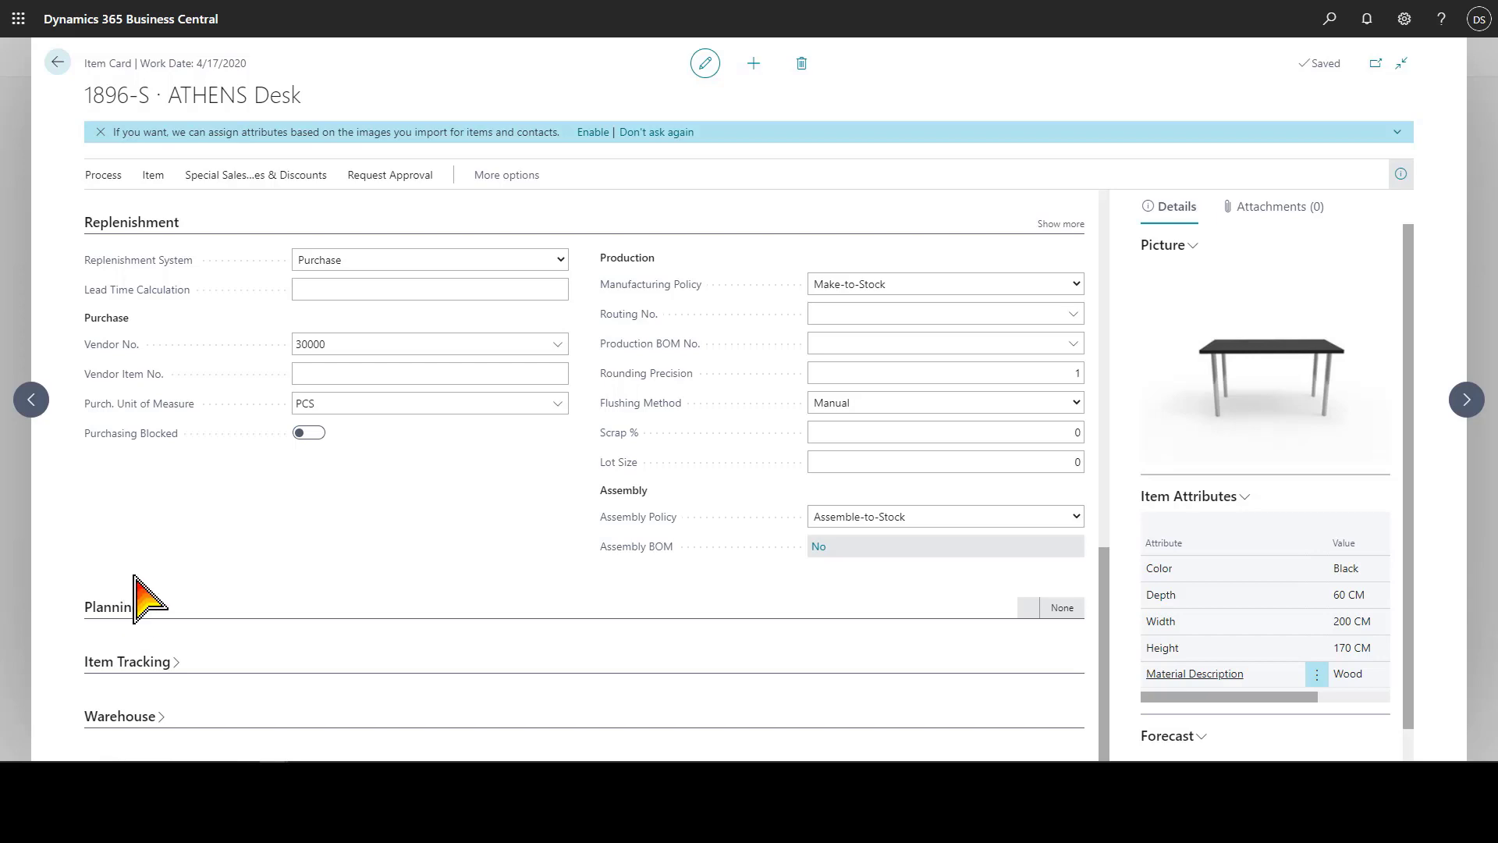
# Close the item card, return to the home page and start a new sales order
pyautogui.scroll(15, 145, 597)
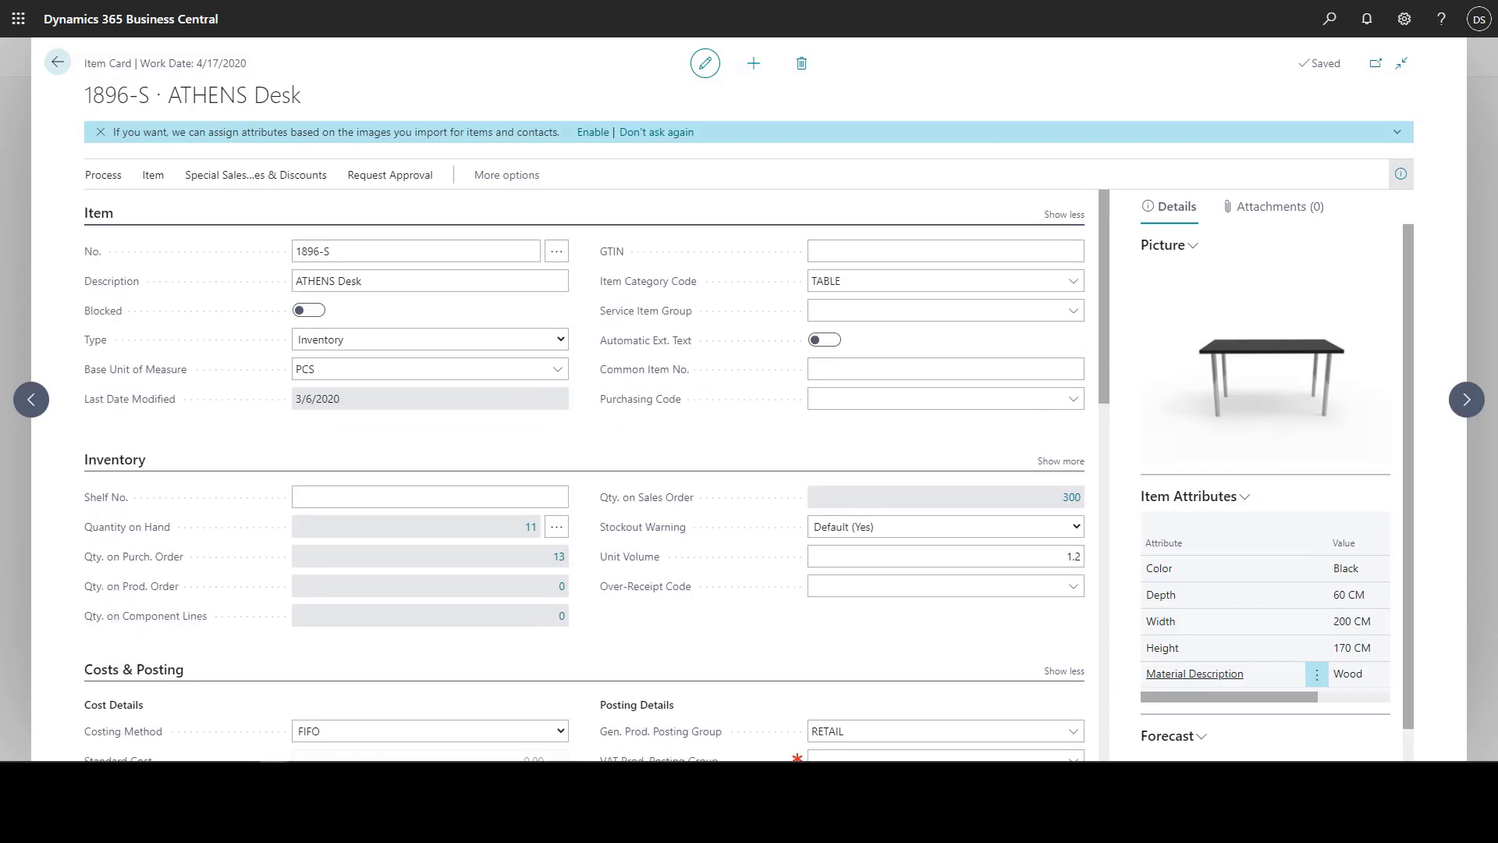
pyautogui.click(57, 62)
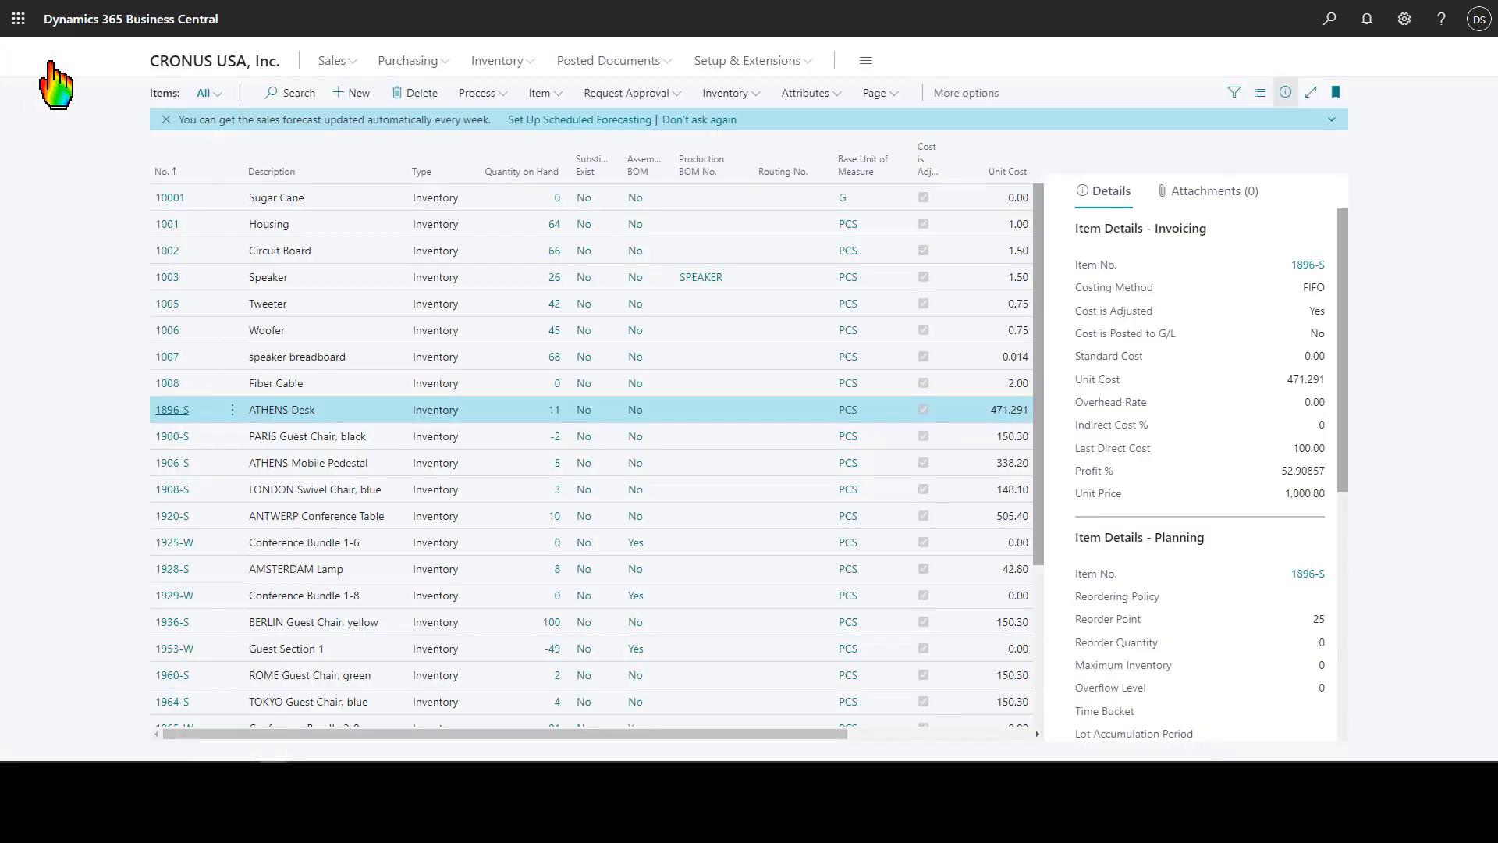
pyautogui.click(187, 62)
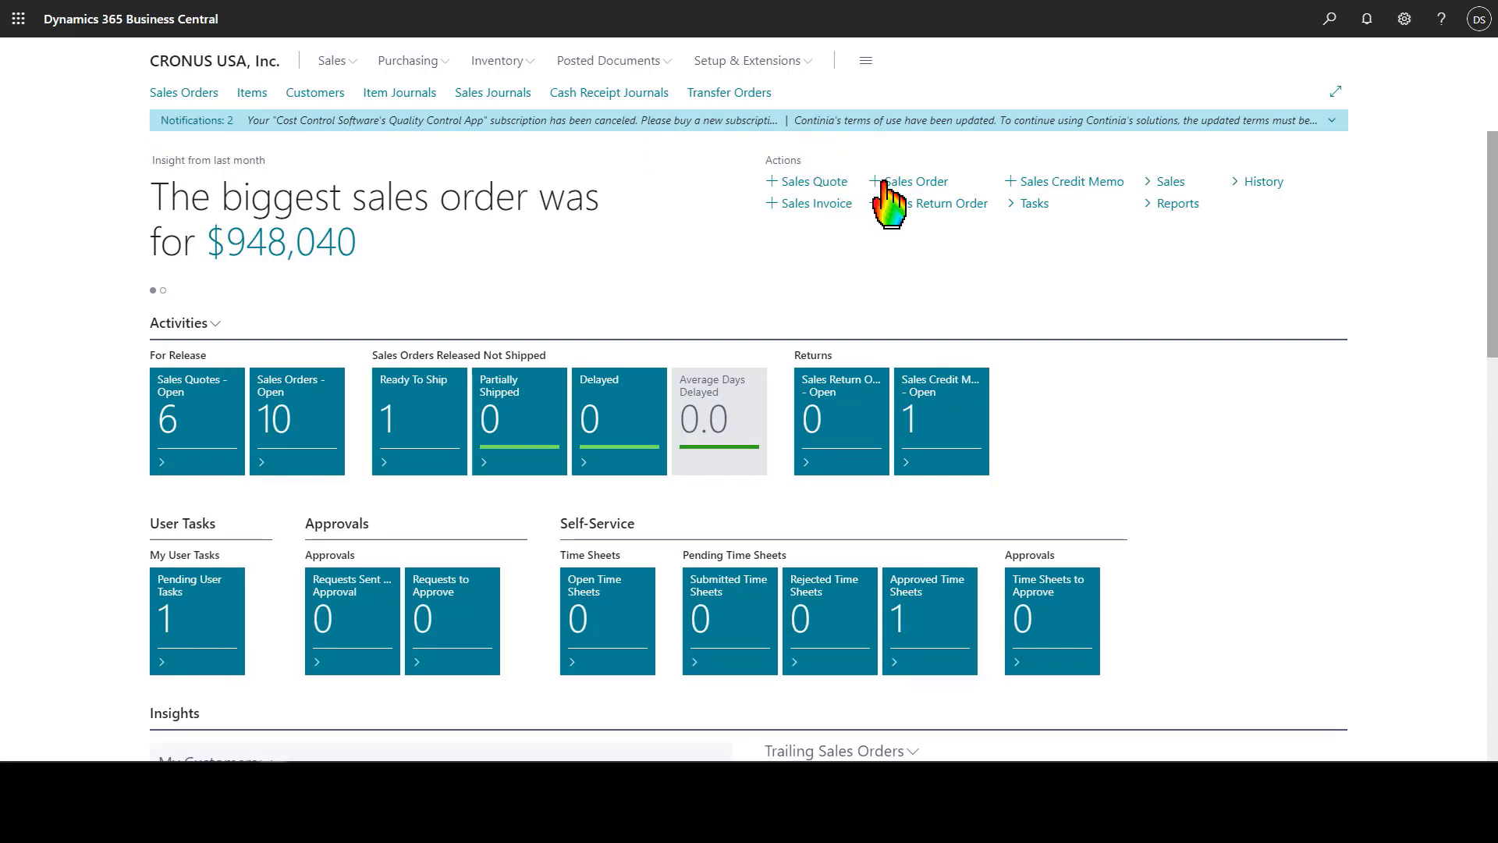
pyautogui.click(905, 190)
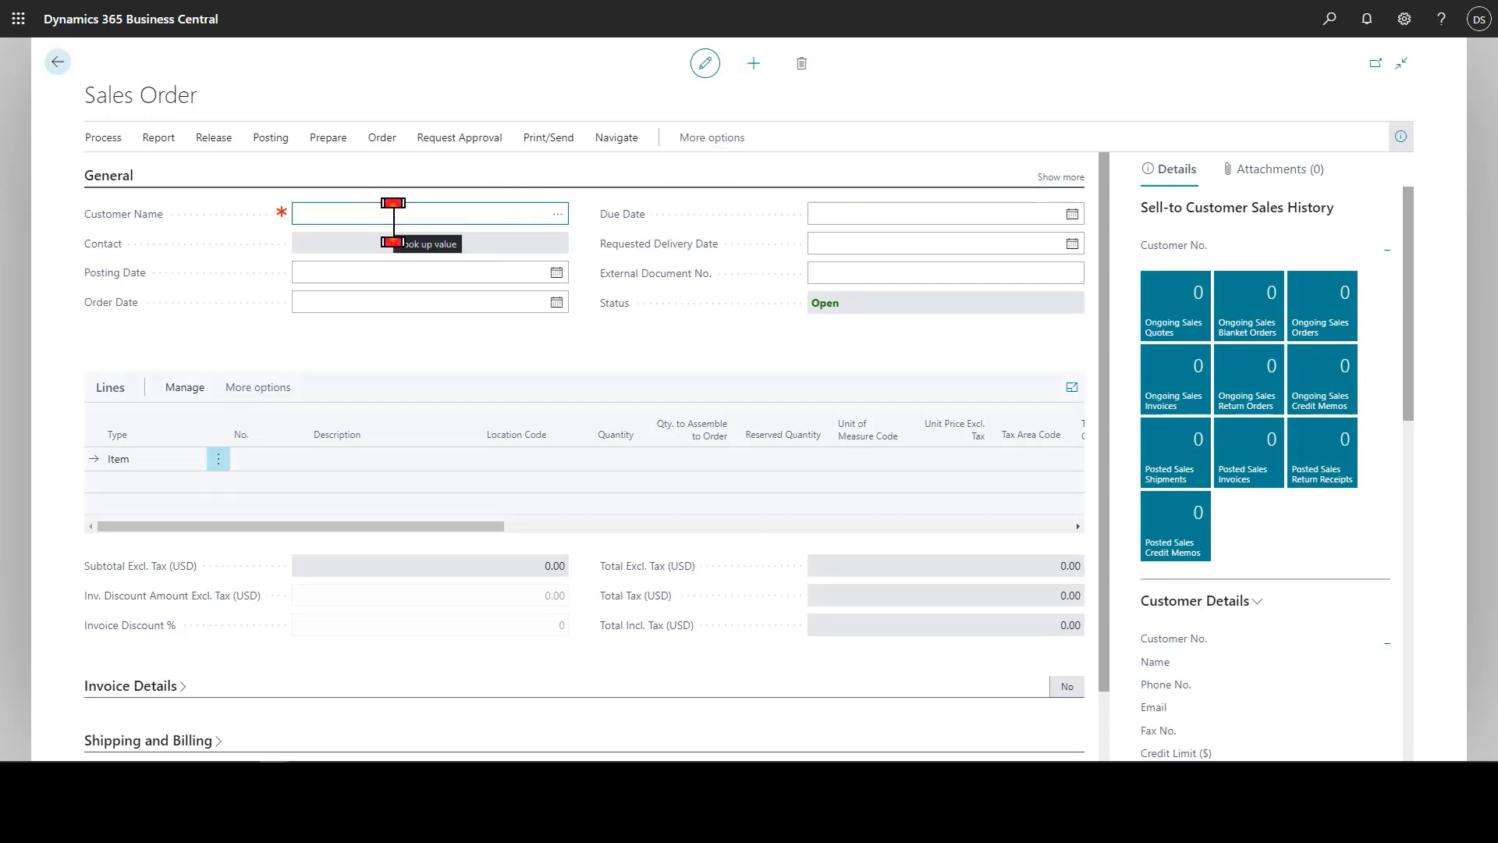
# Select Adatum Corporation as the customer of the new sales order
pyautogui.write('ada')
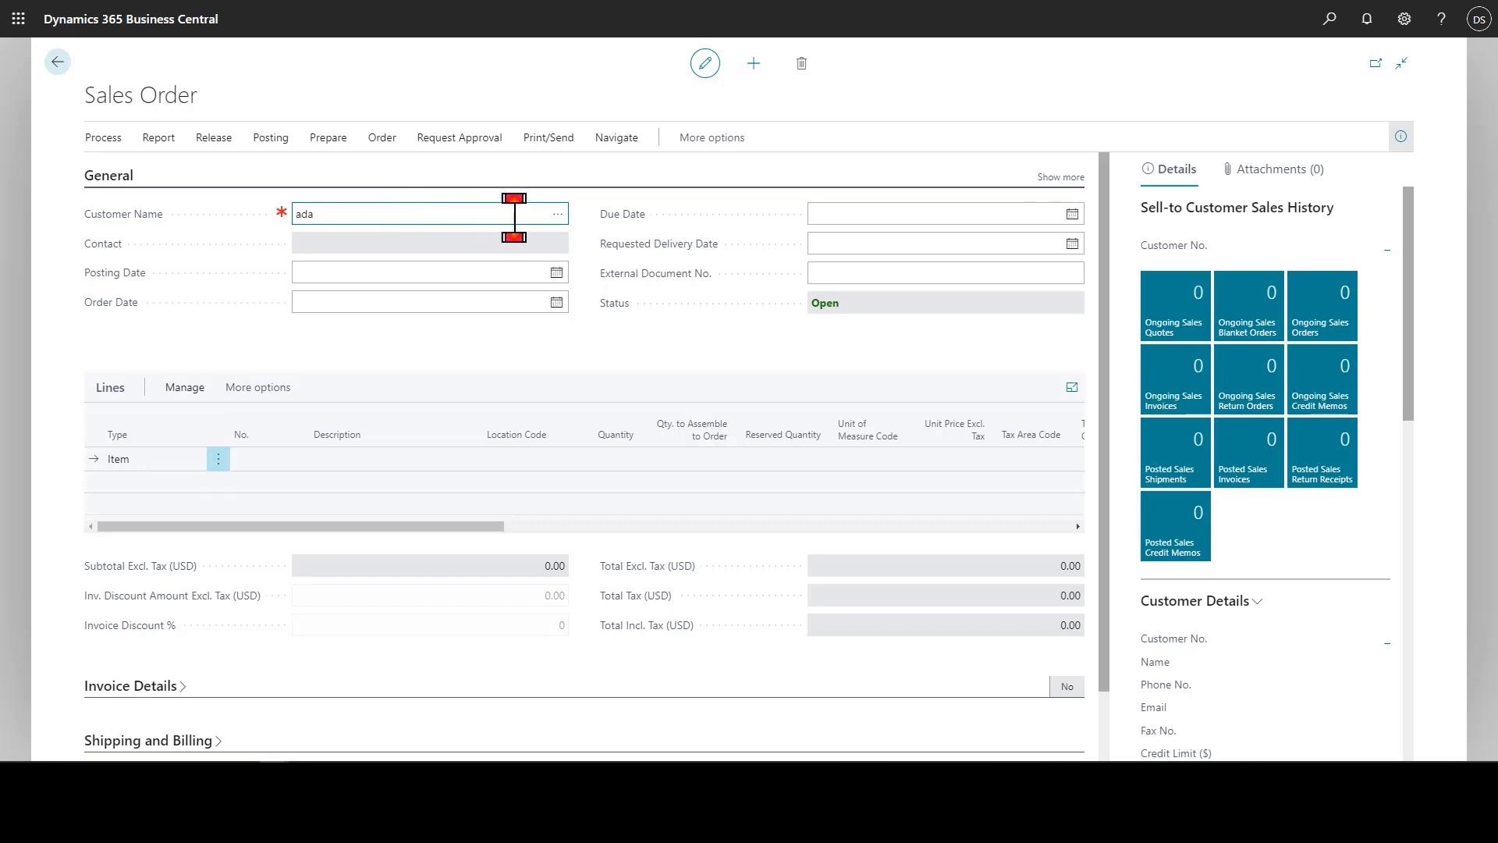
pyautogui.click(555, 215)
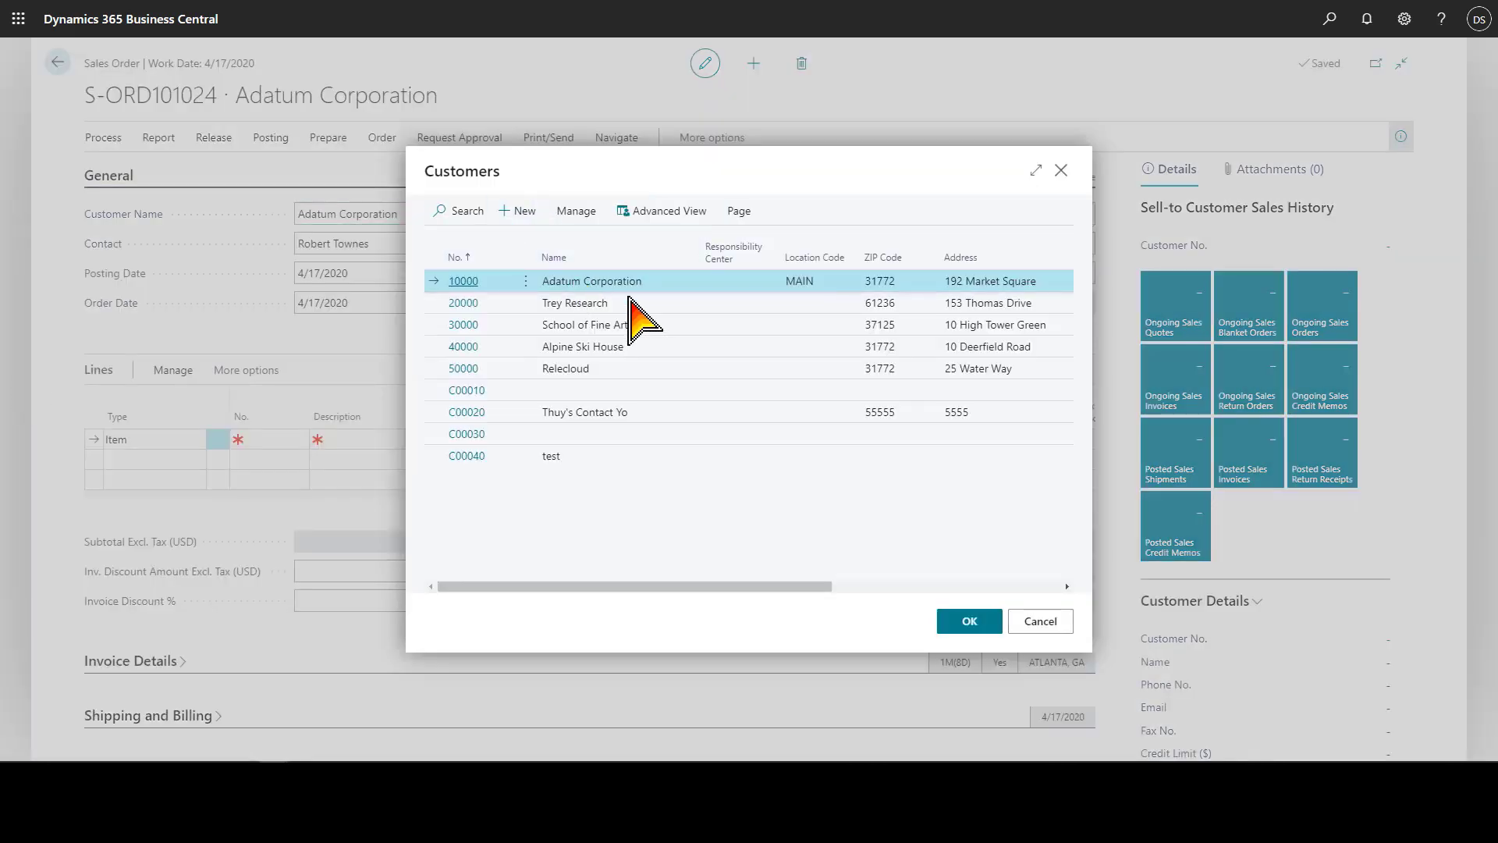
pyautogui.click(969, 621)
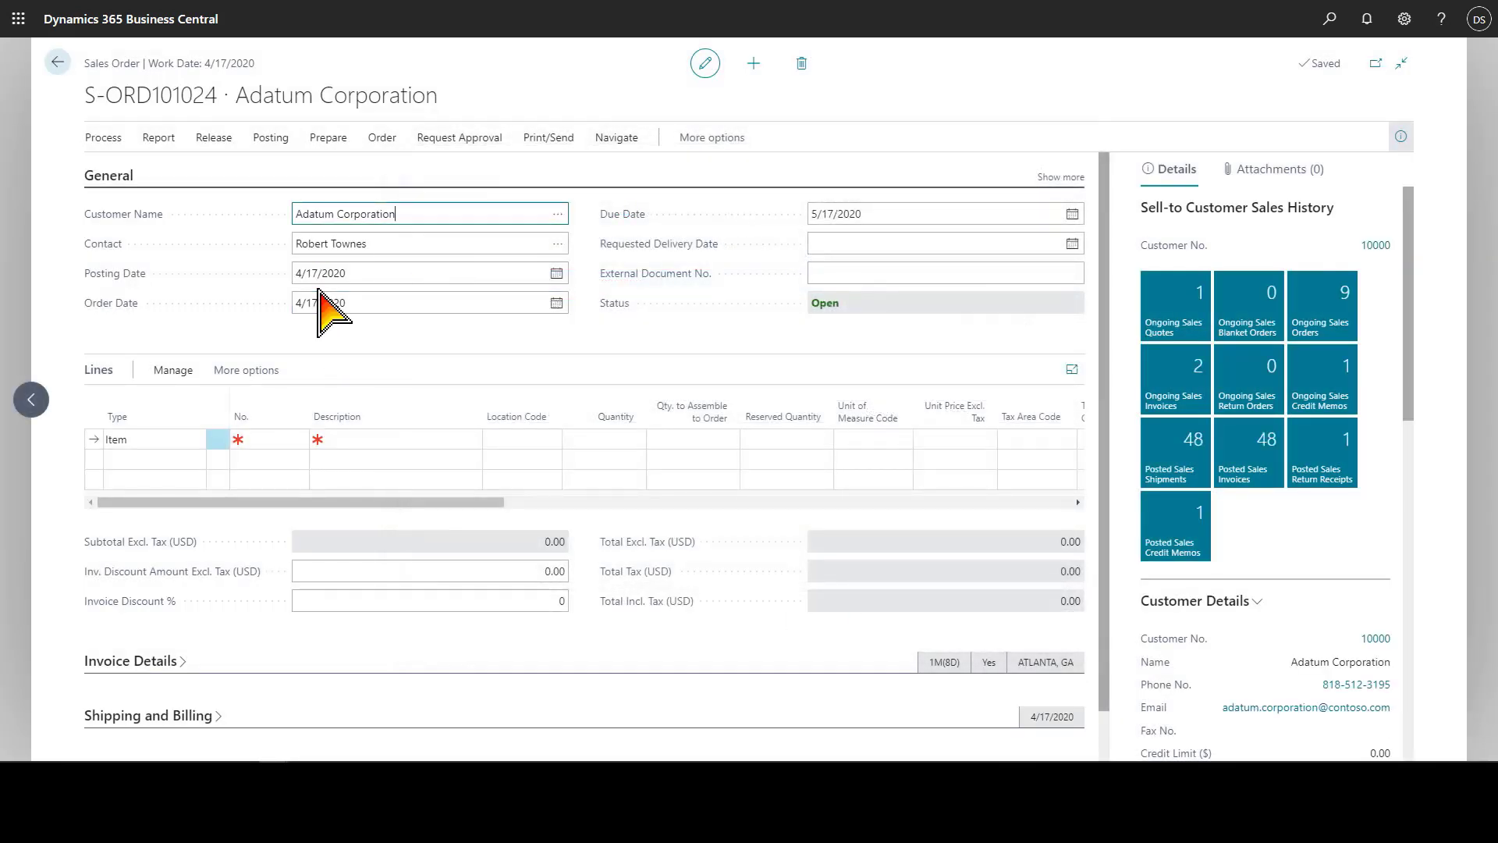
# Set the requested delivery date to 11/18/2020 and enter the customer's purchase order number as the external document number
pyautogui.press('Tab')
pyautogui.press('Tab')
pyautogui.press('Tab')
pyautogui.press('Tab')
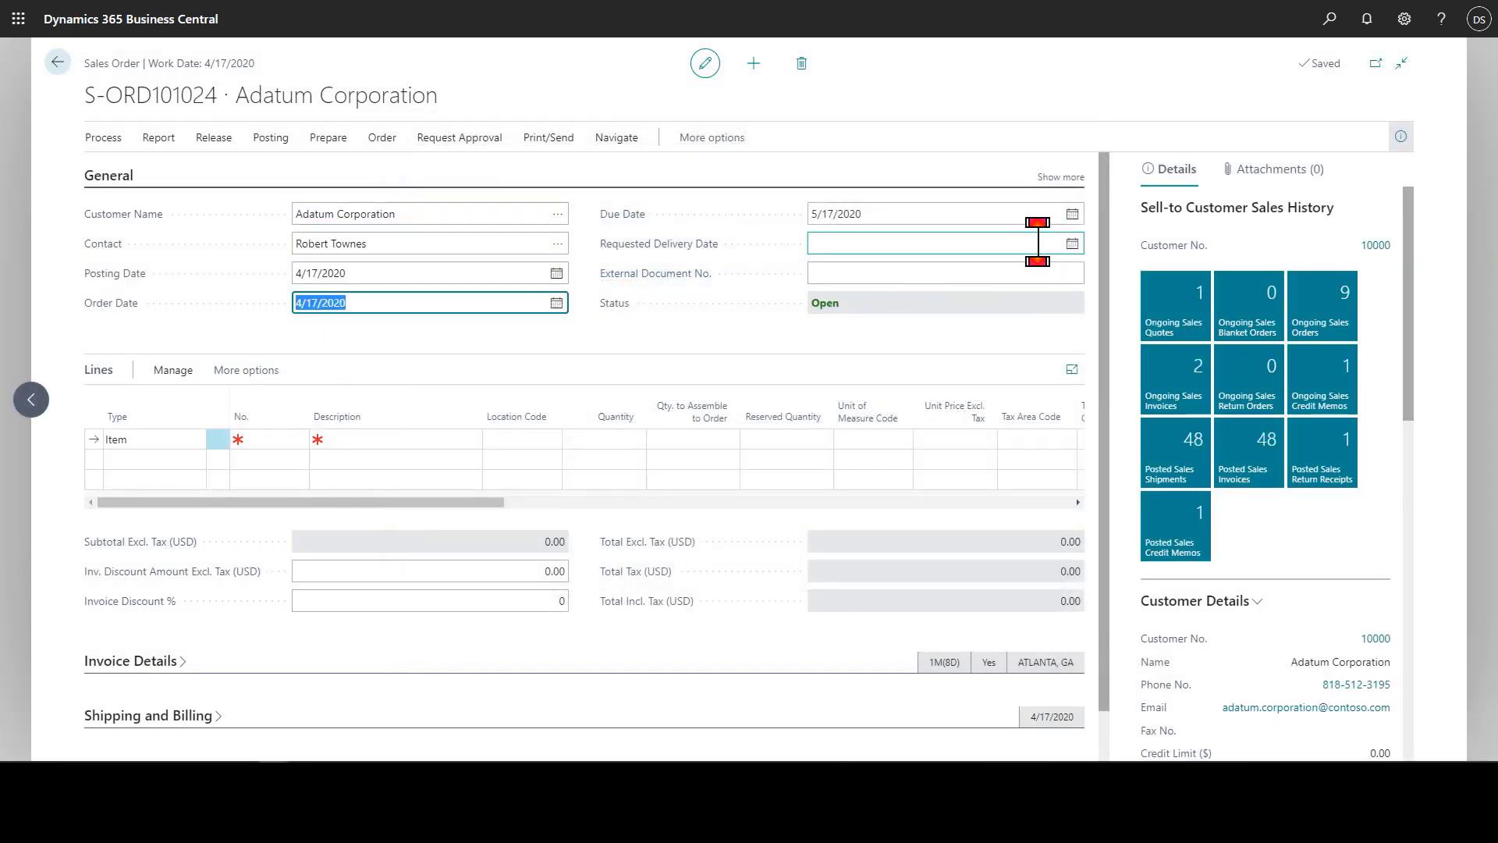
pyautogui.click(1037, 241)
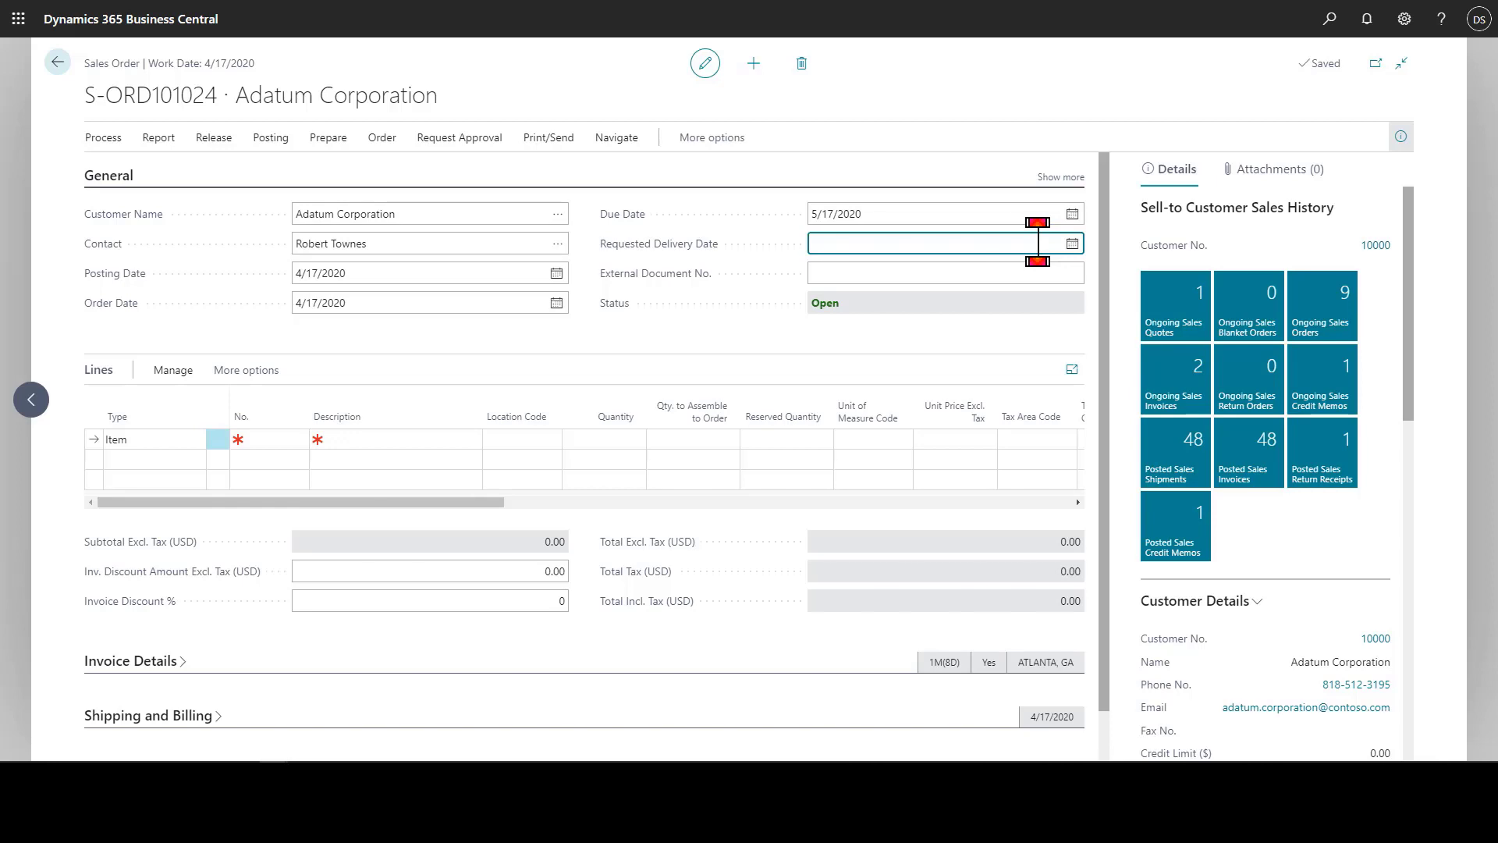
pyautogui.press('Tab')
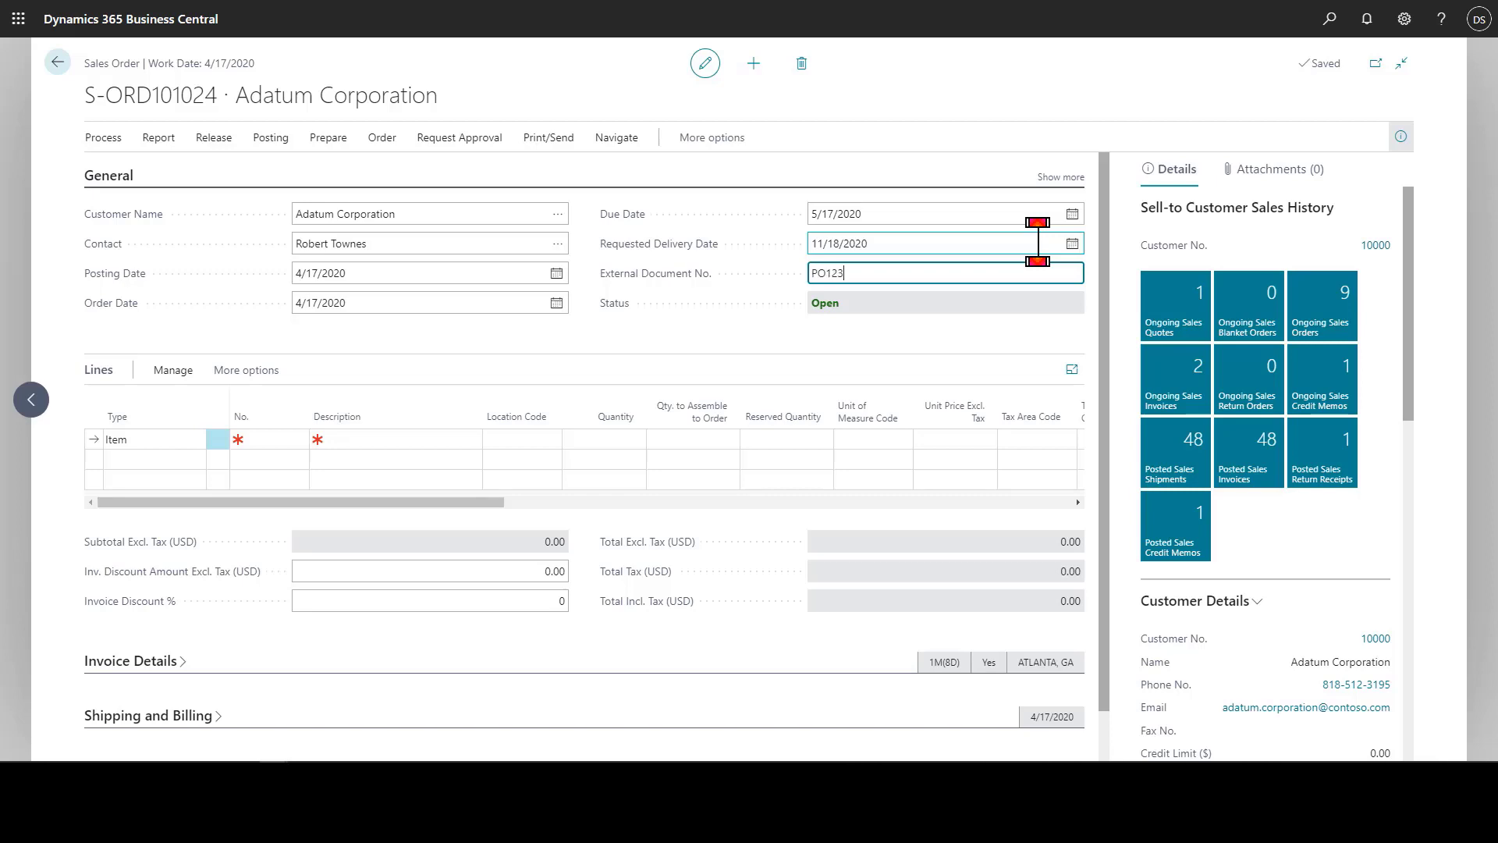
pyautogui.press('Tab')
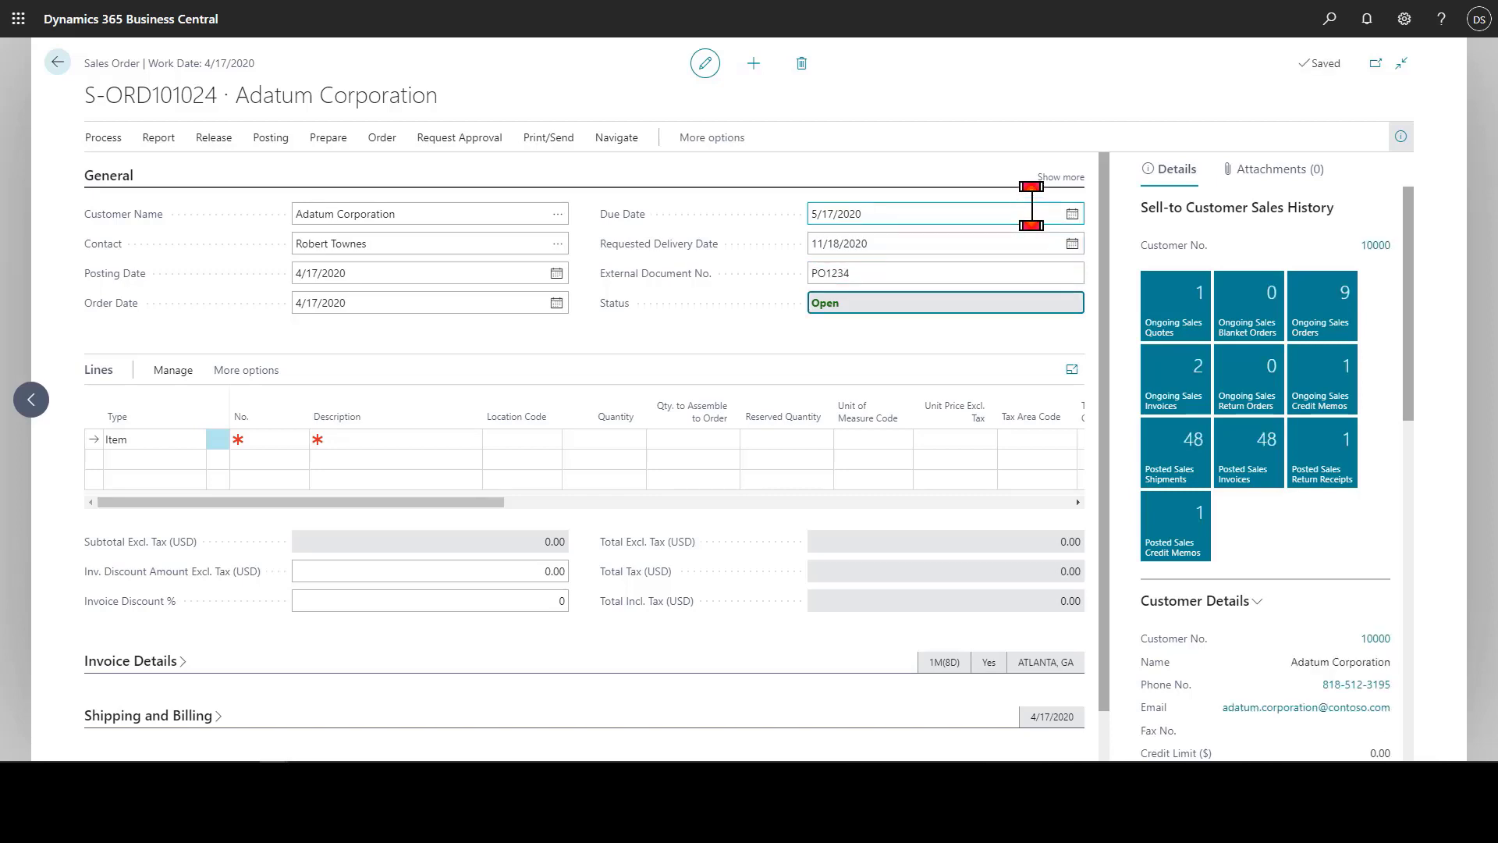
# Show the additional General fields, review the sell-to and salesperson details, then show fewer fields again
pyautogui.click(1053, 178)
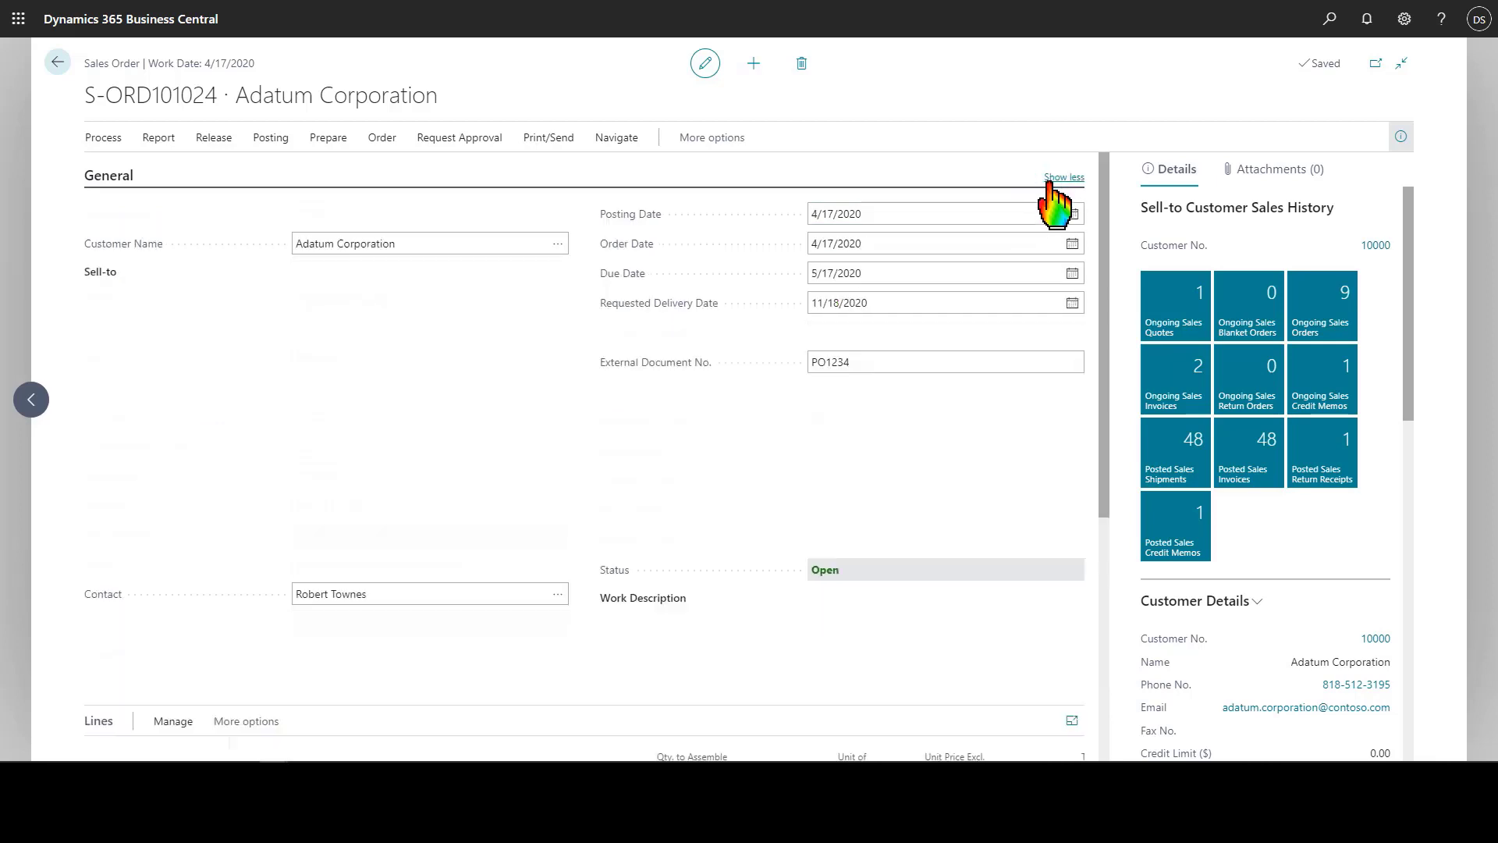
pyautogui.click(309, 382)
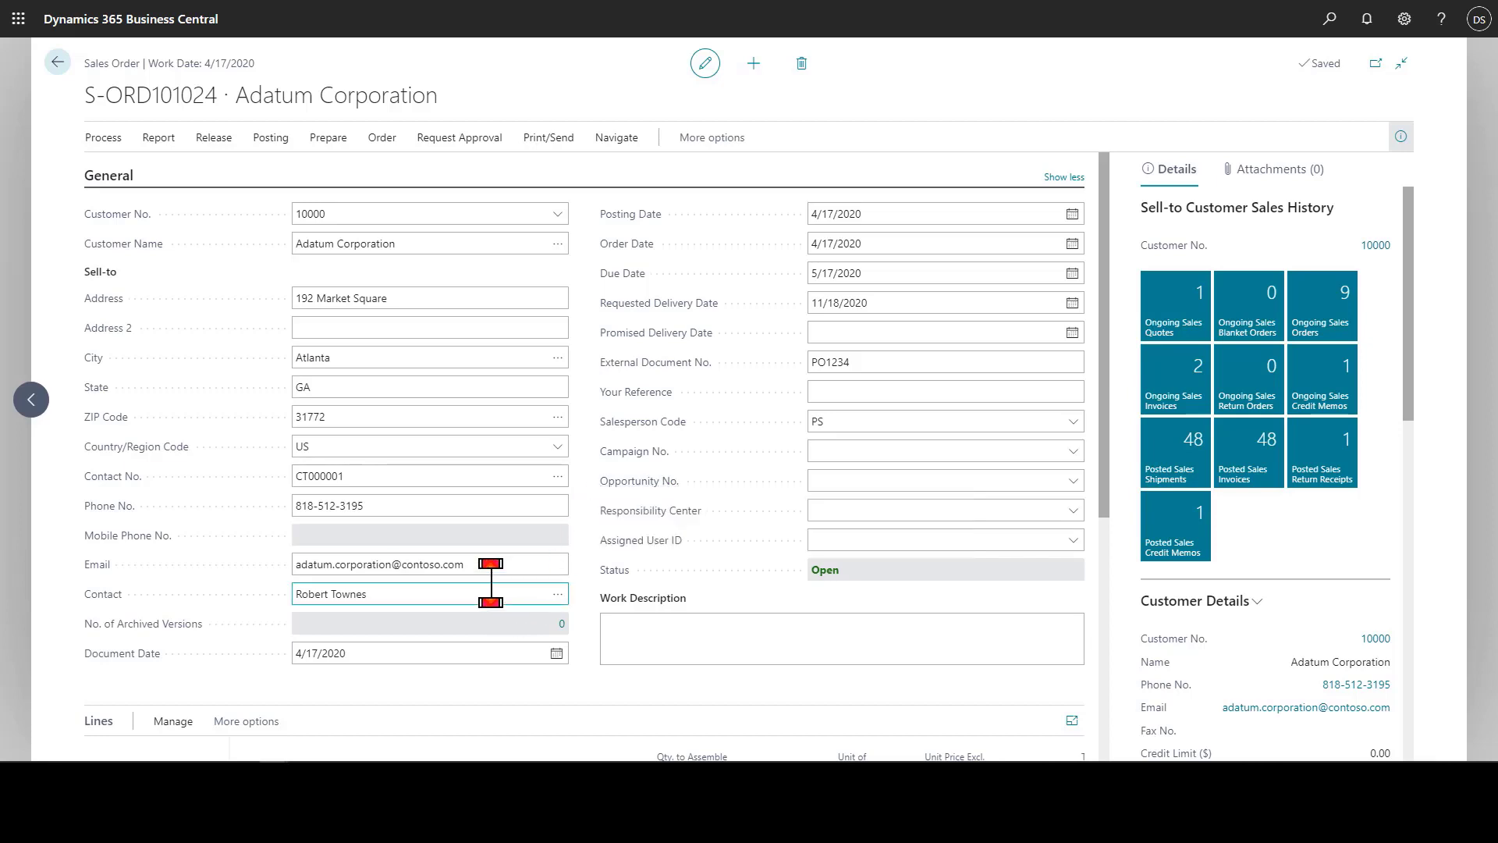
pyautogui.click(1064, 177)
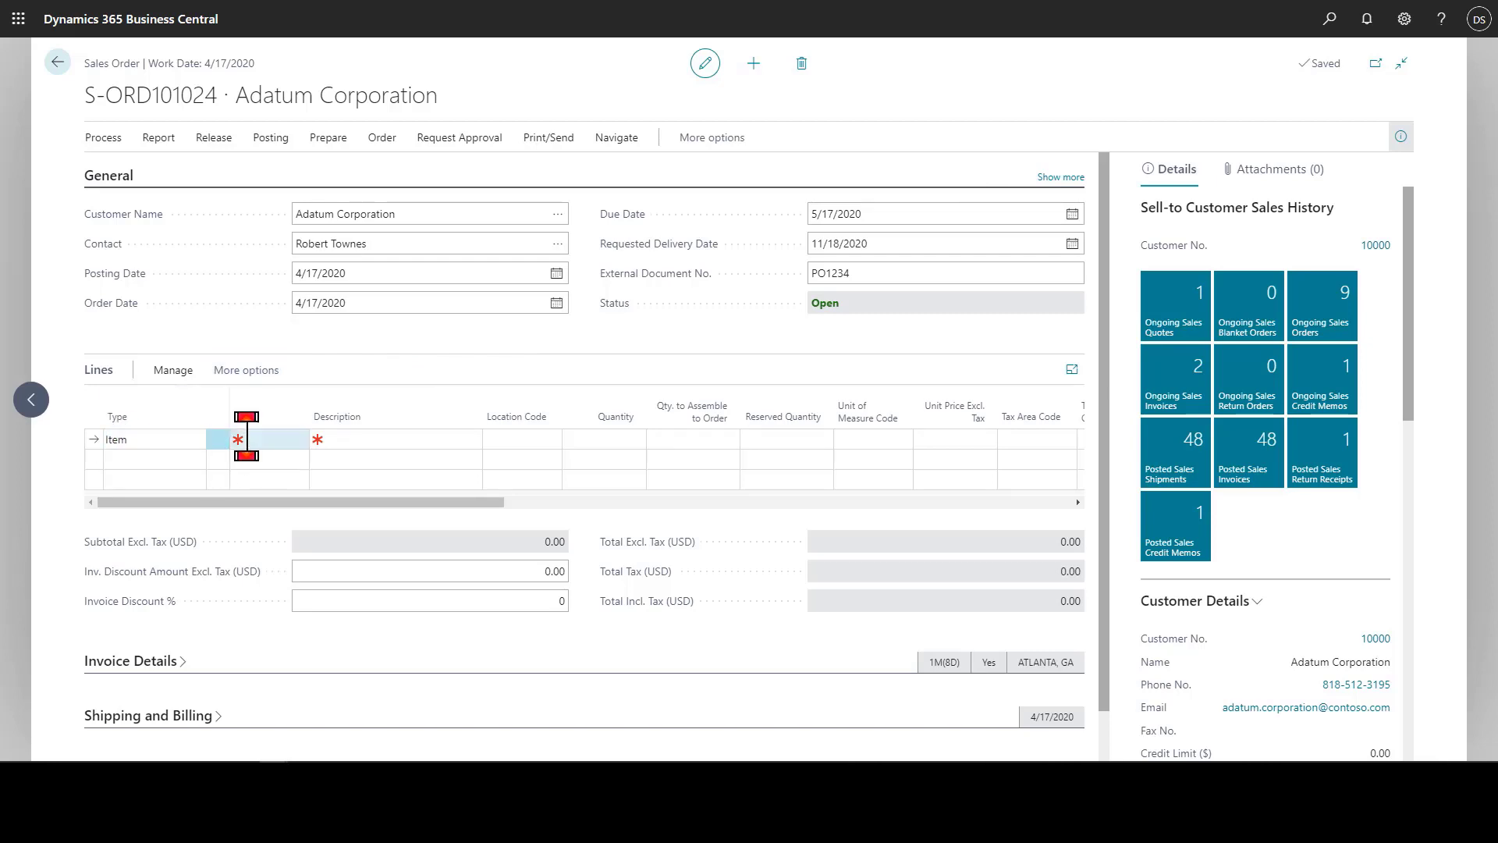
# Choose item 1896-S, ATHENS Desk, for the first sales order line
pyautogui.click(273, 440)
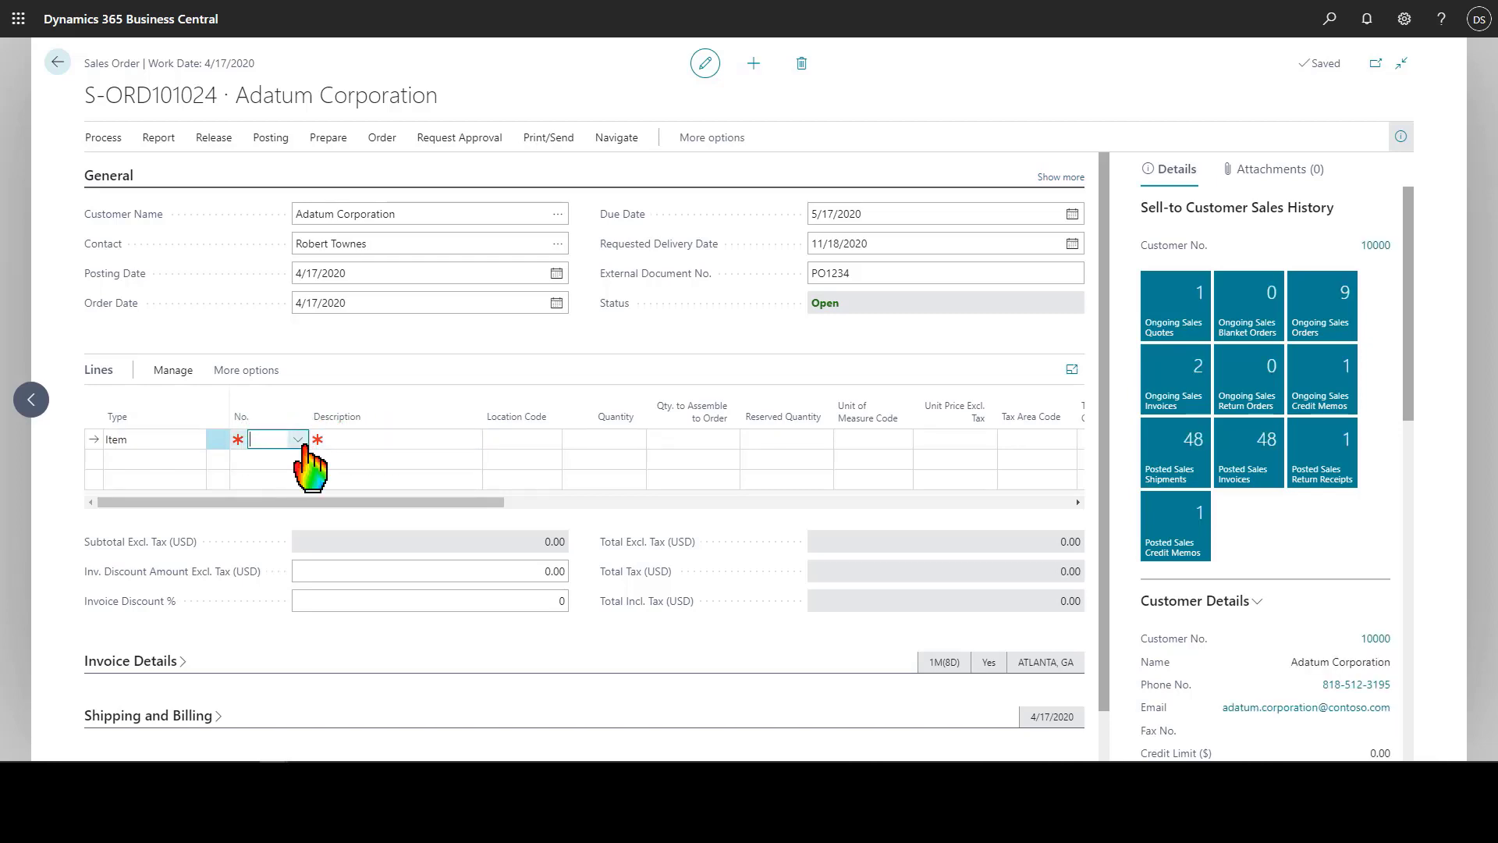
pyautogui.click(299, 439)
pyautogui.scroll(-3, 362, 589)
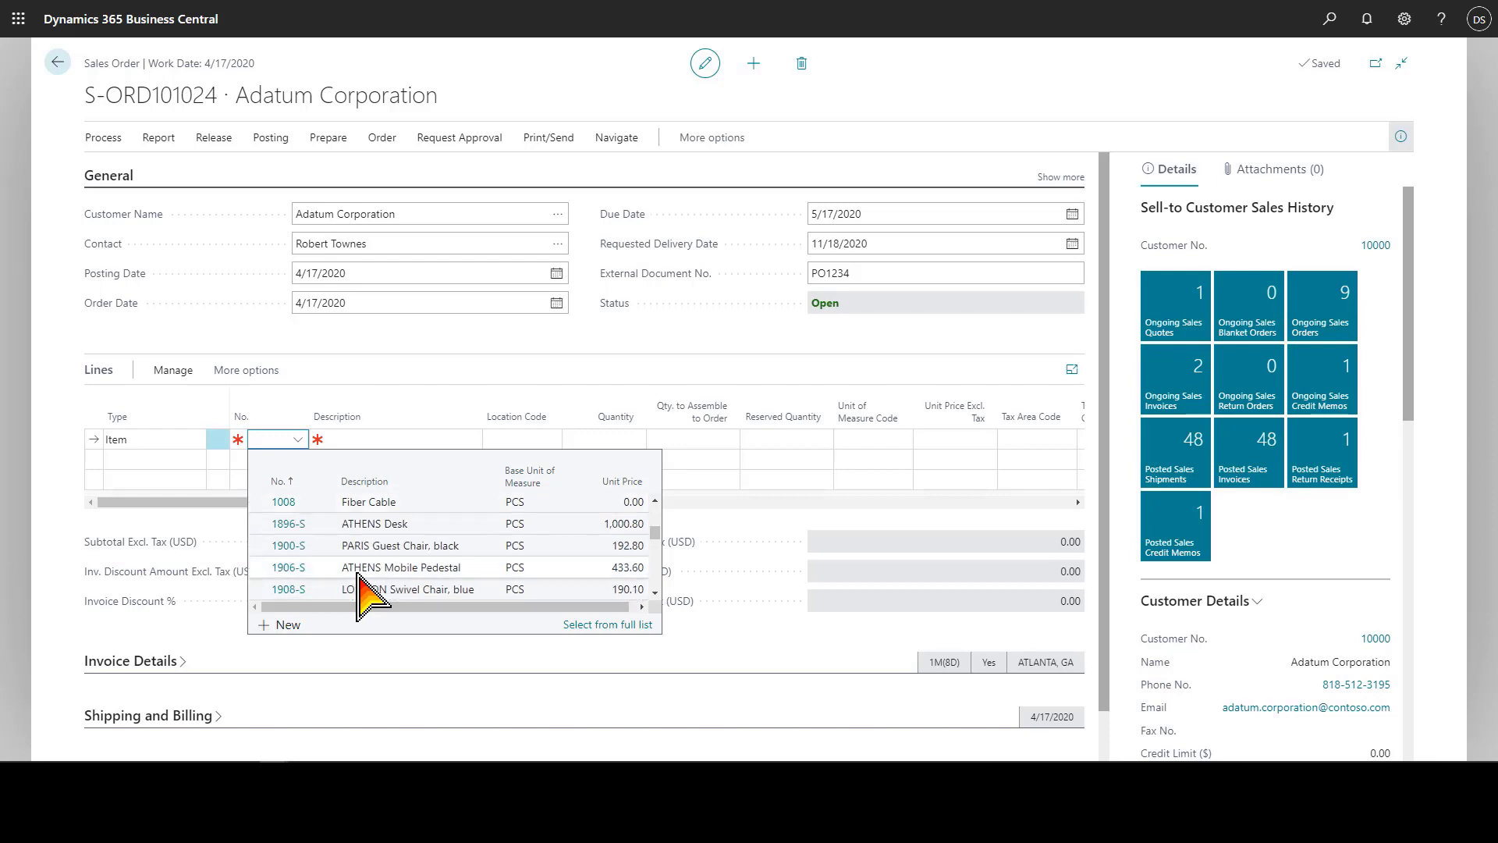
pyautogui.click(322, 524)
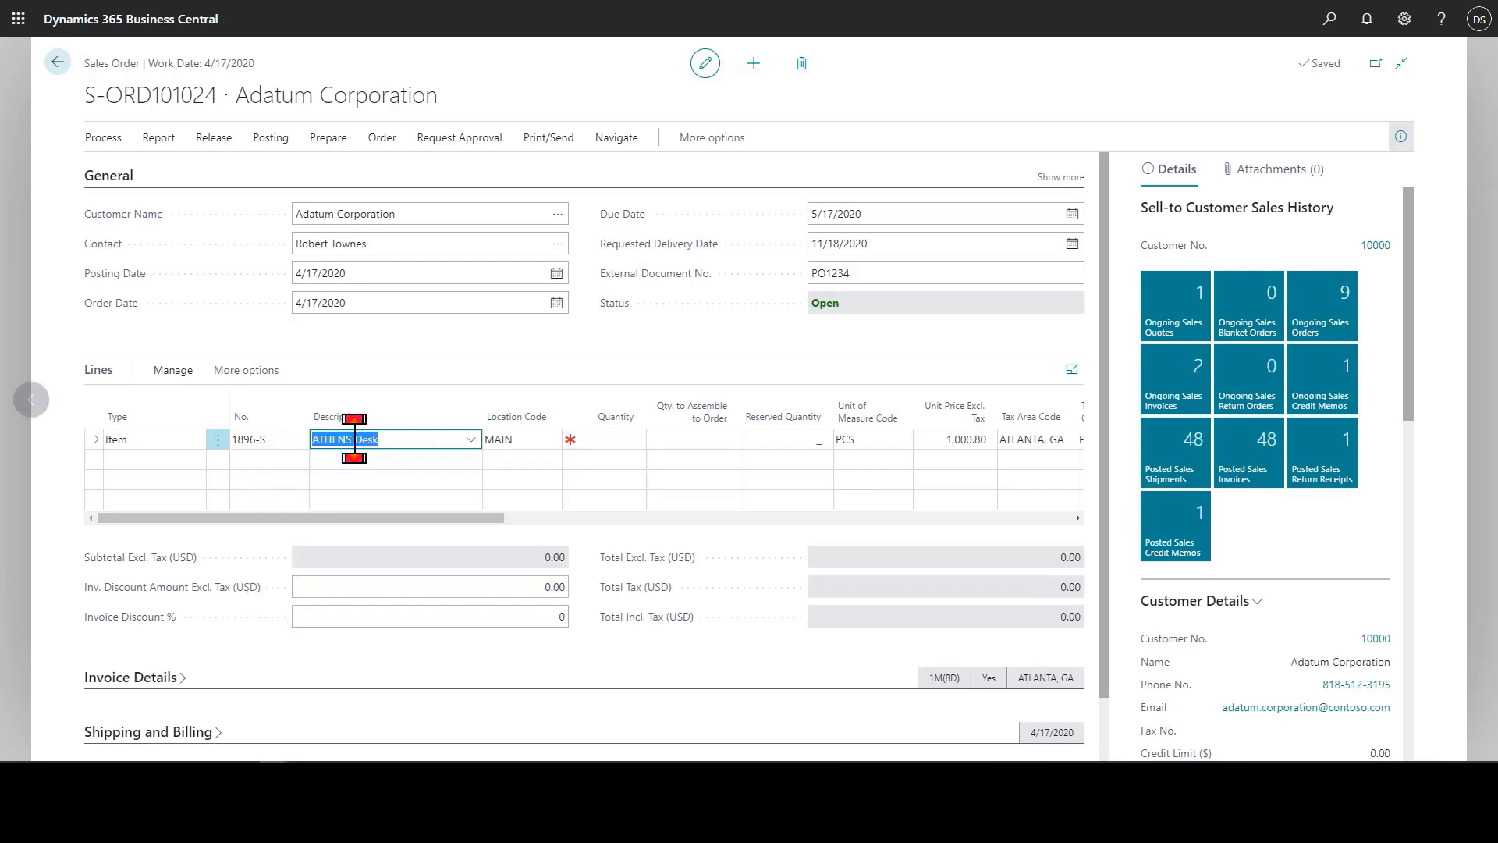
# Set the ATHENS Desk line's quantity to 2 and go through its price and tax fields to Line Discount %
pyautogui.click(599, 436)
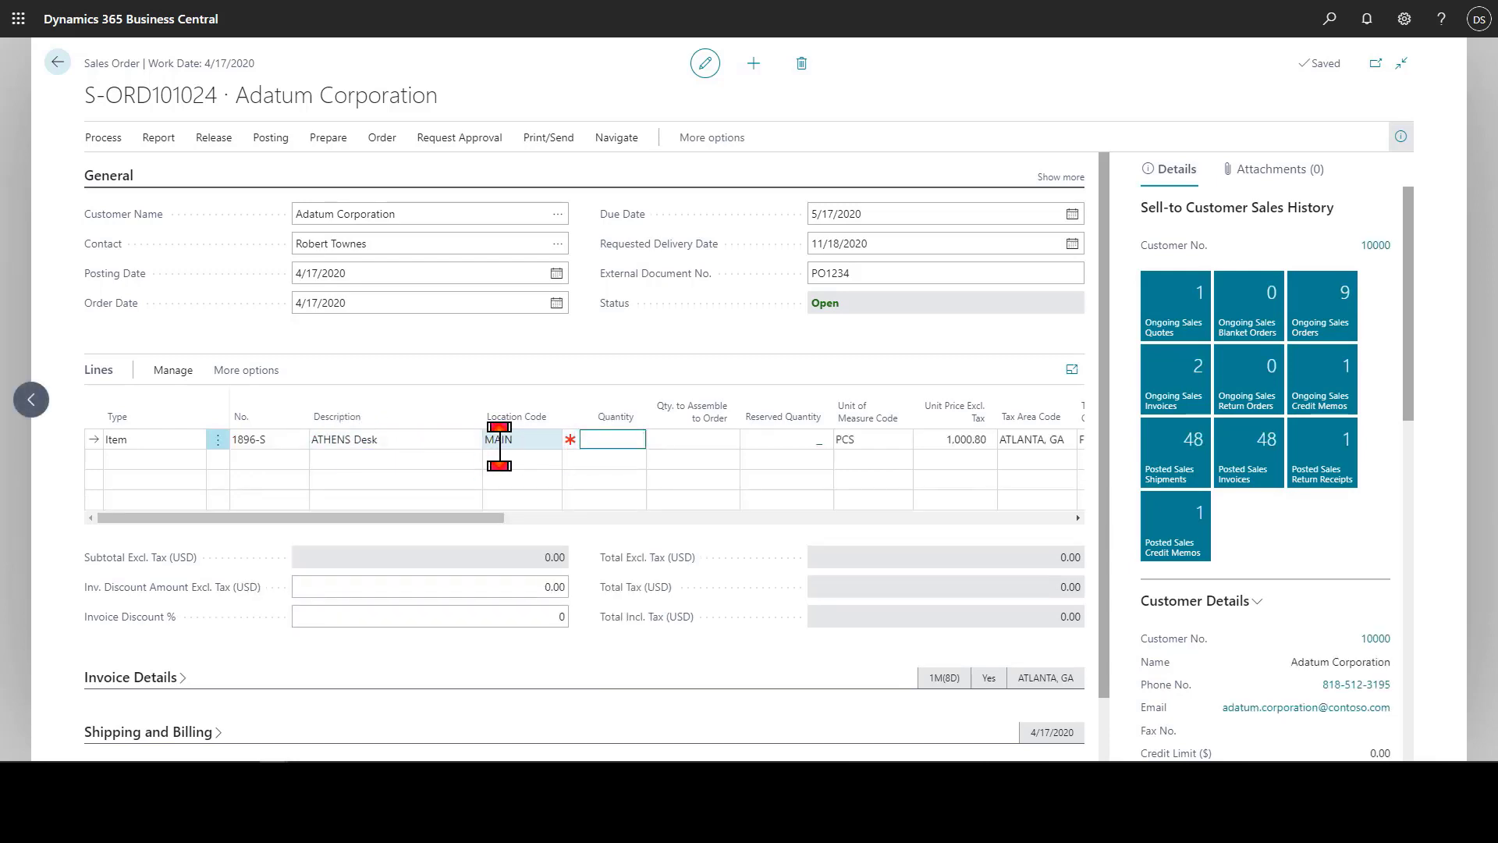
pyautogui.write('2')
pyautogui.press('Tab')
pyautogui.press('Tab')
pyautogui.press('Tab')
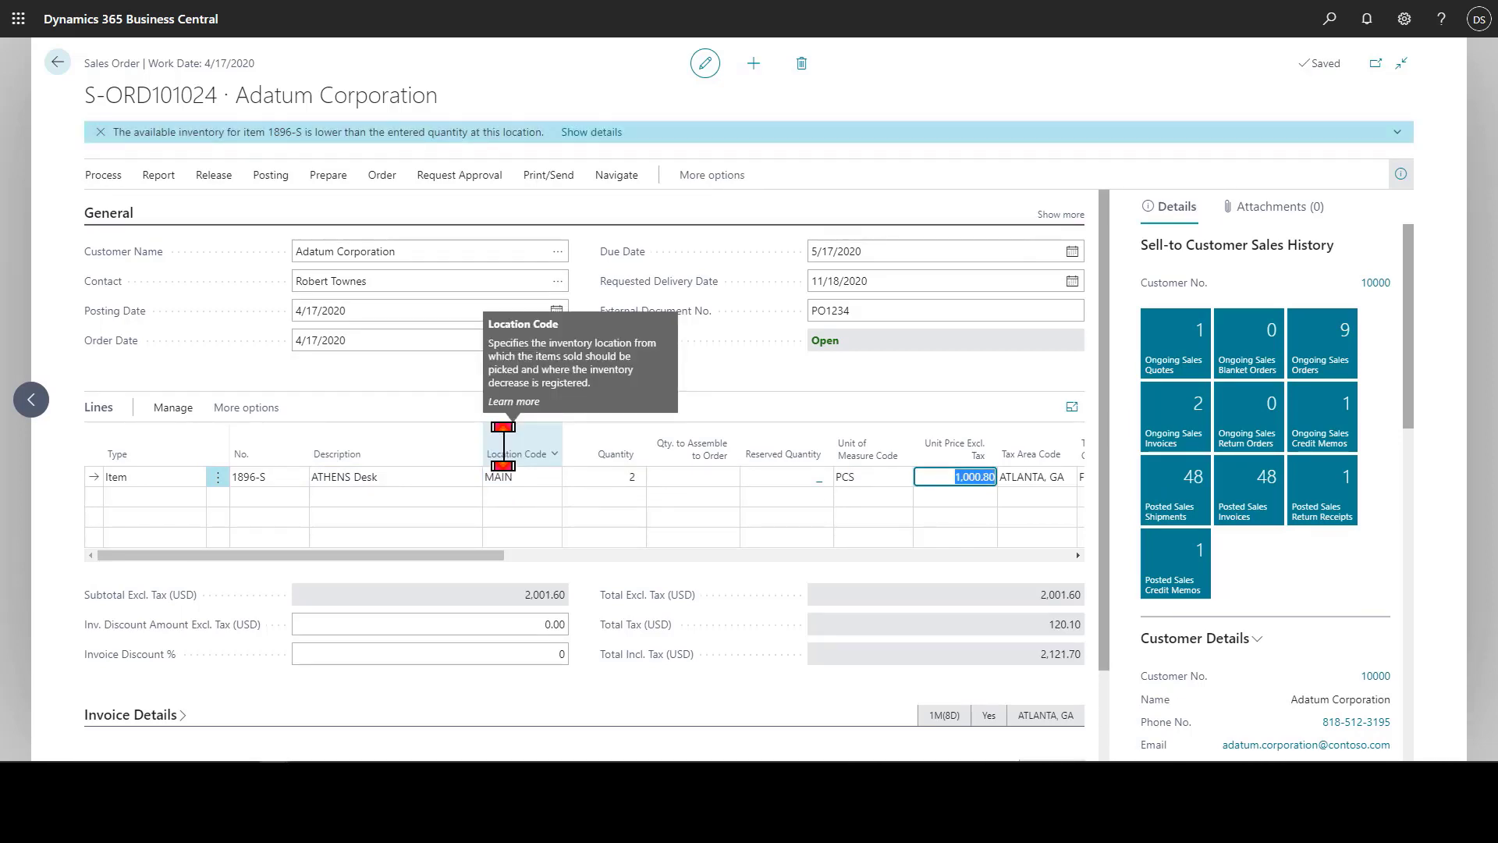
pyautogui.press('Tab')
pyautogui.press('Tab')
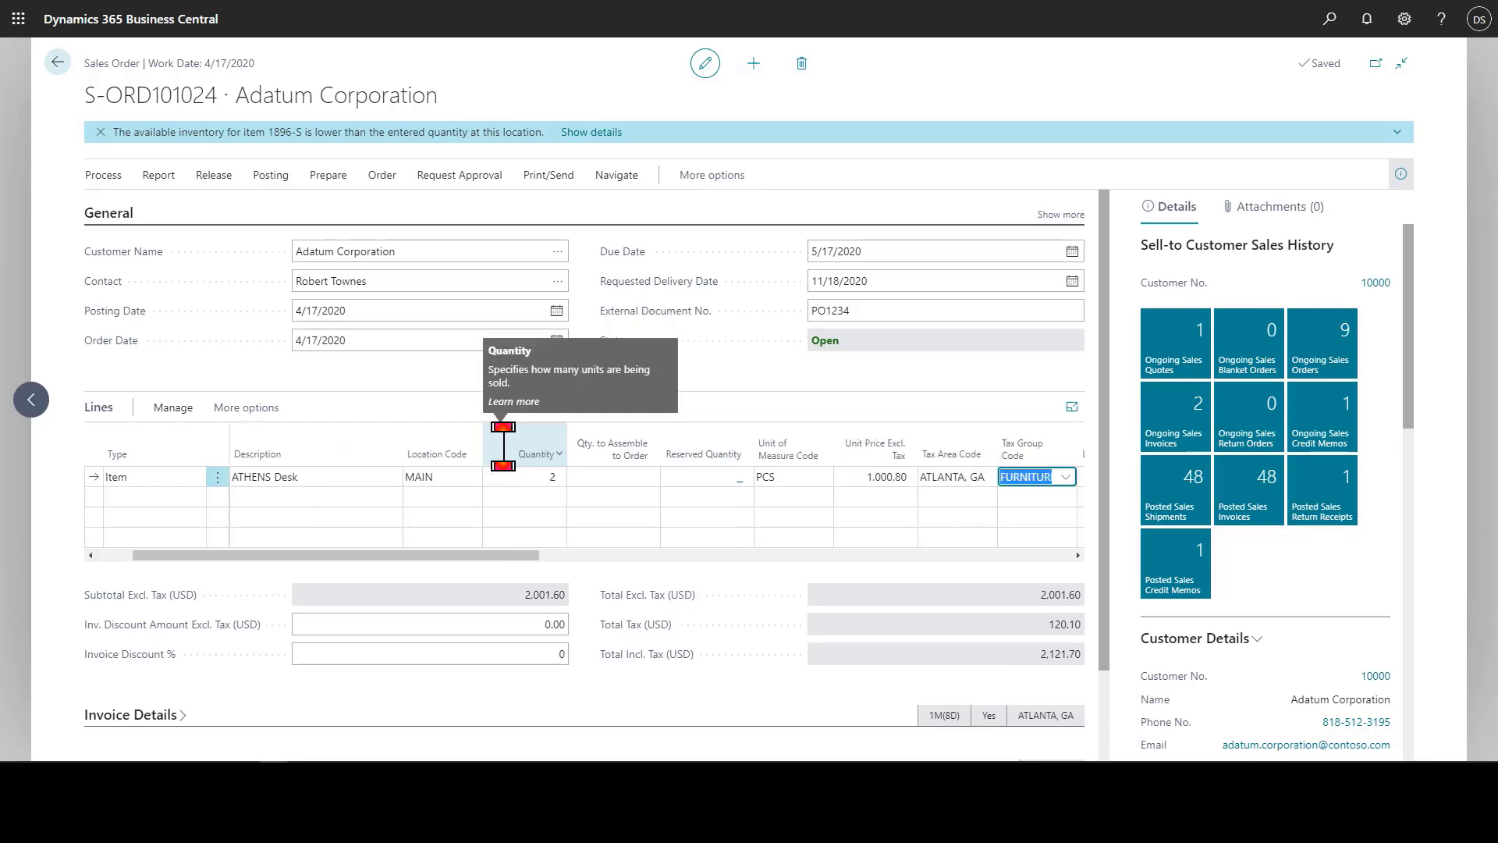
pyautogui.press('Tab')
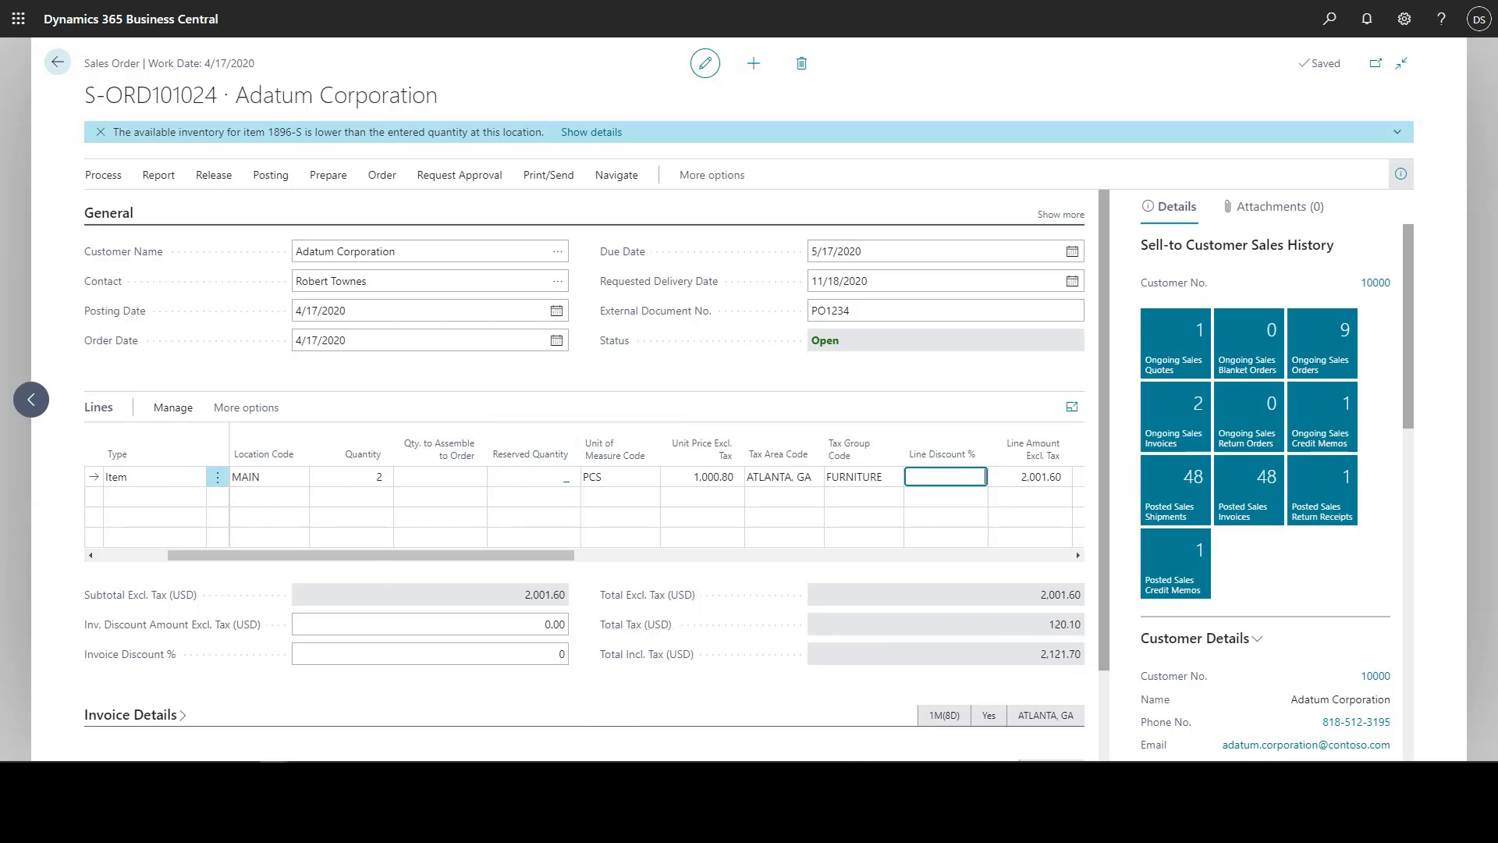
# Add a second line of type Item for 1908-S, LONDON Swivel Chair, blue
pyautogui.click(142, 499)
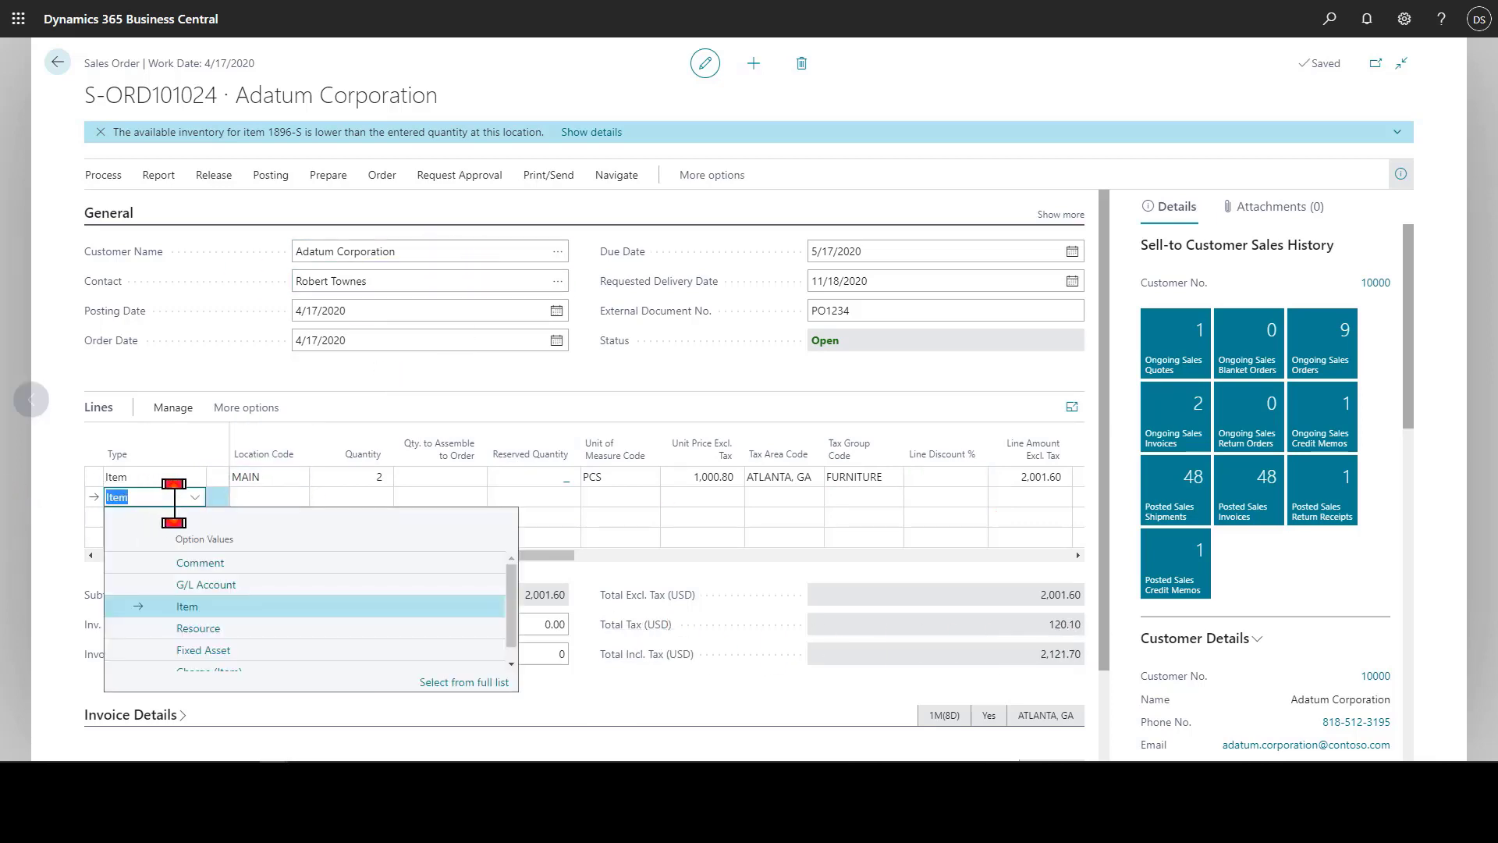
pyautogui.click(264, 496)
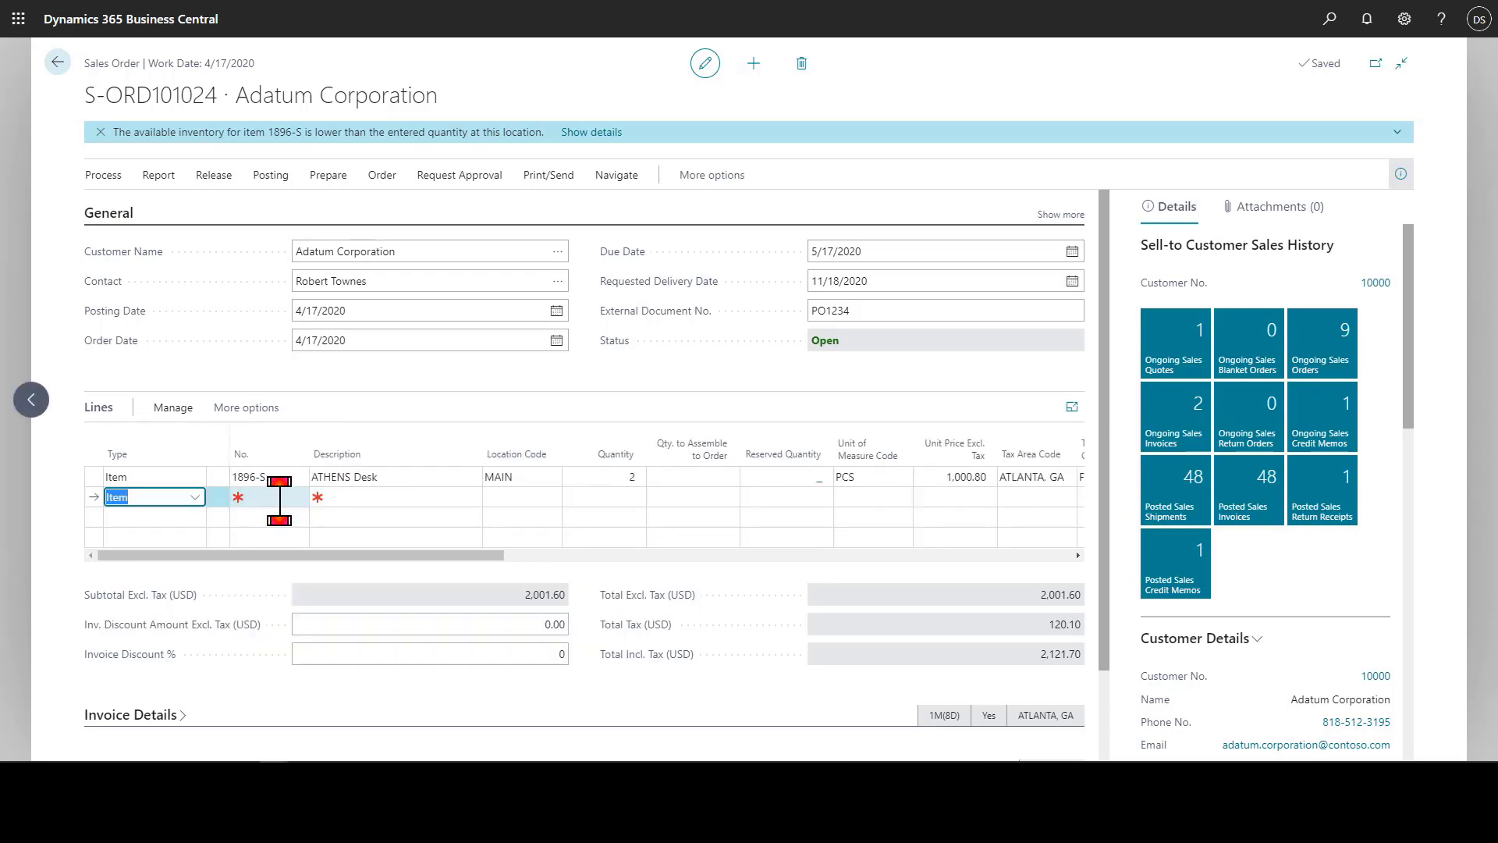
pyautogui.click(279, 497)
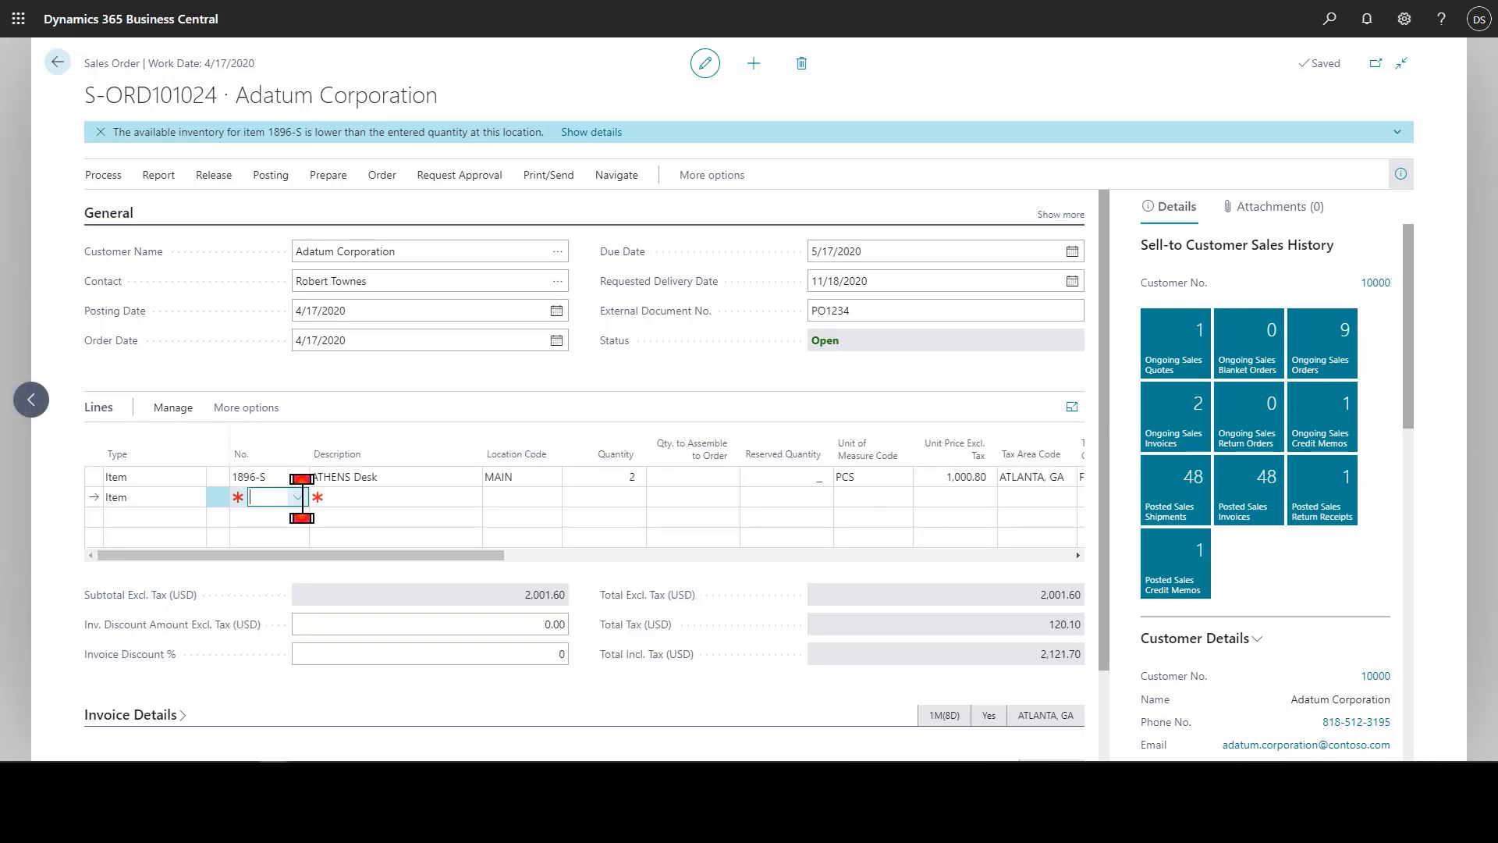
pyautogui.click(298, 497)
pyautogui.scroll(-2, 351, 601)
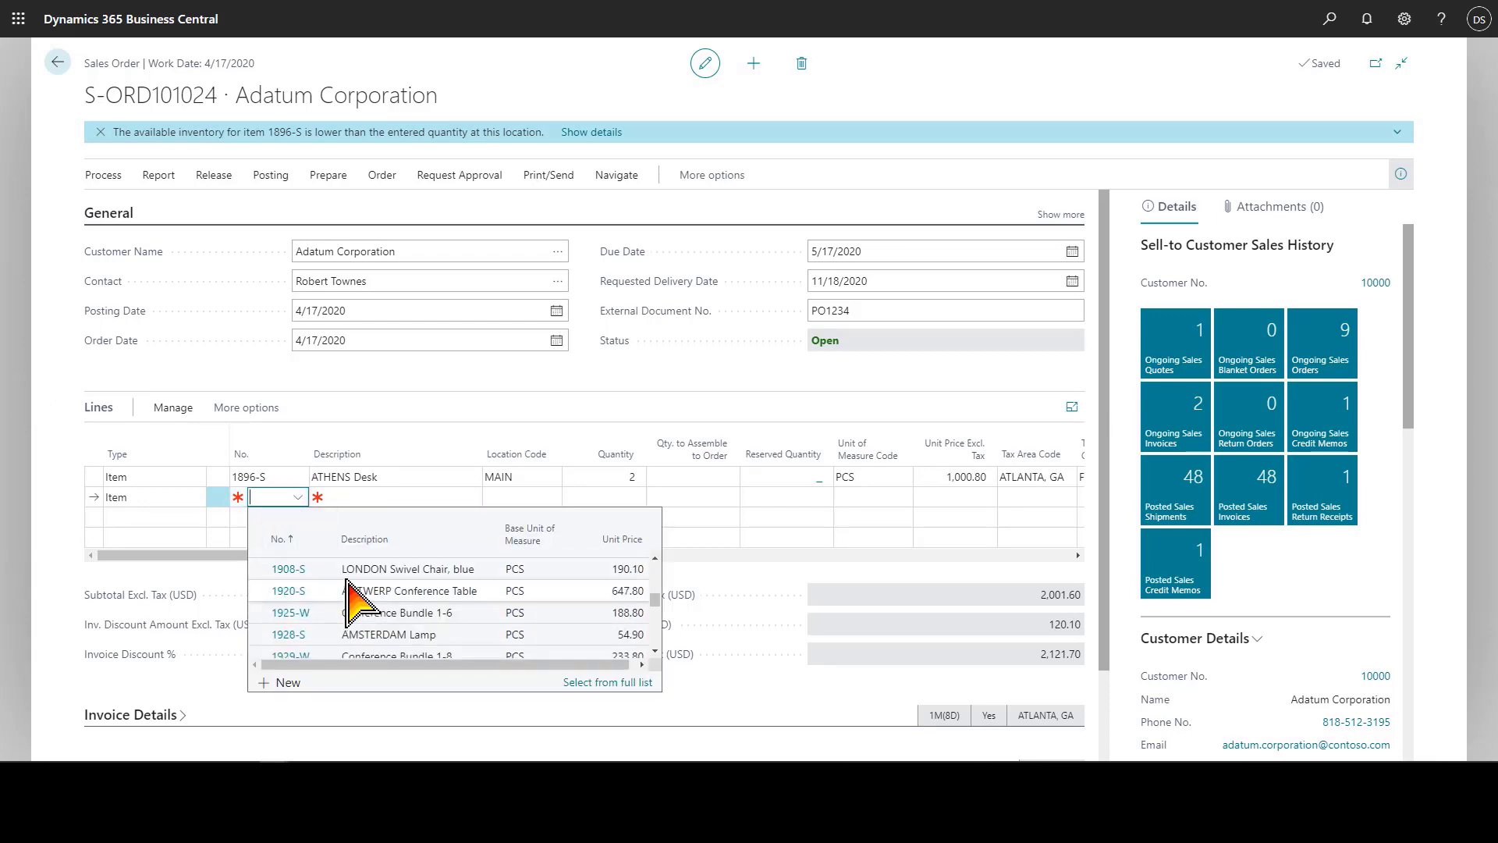
pyautogui.click(355, 568)
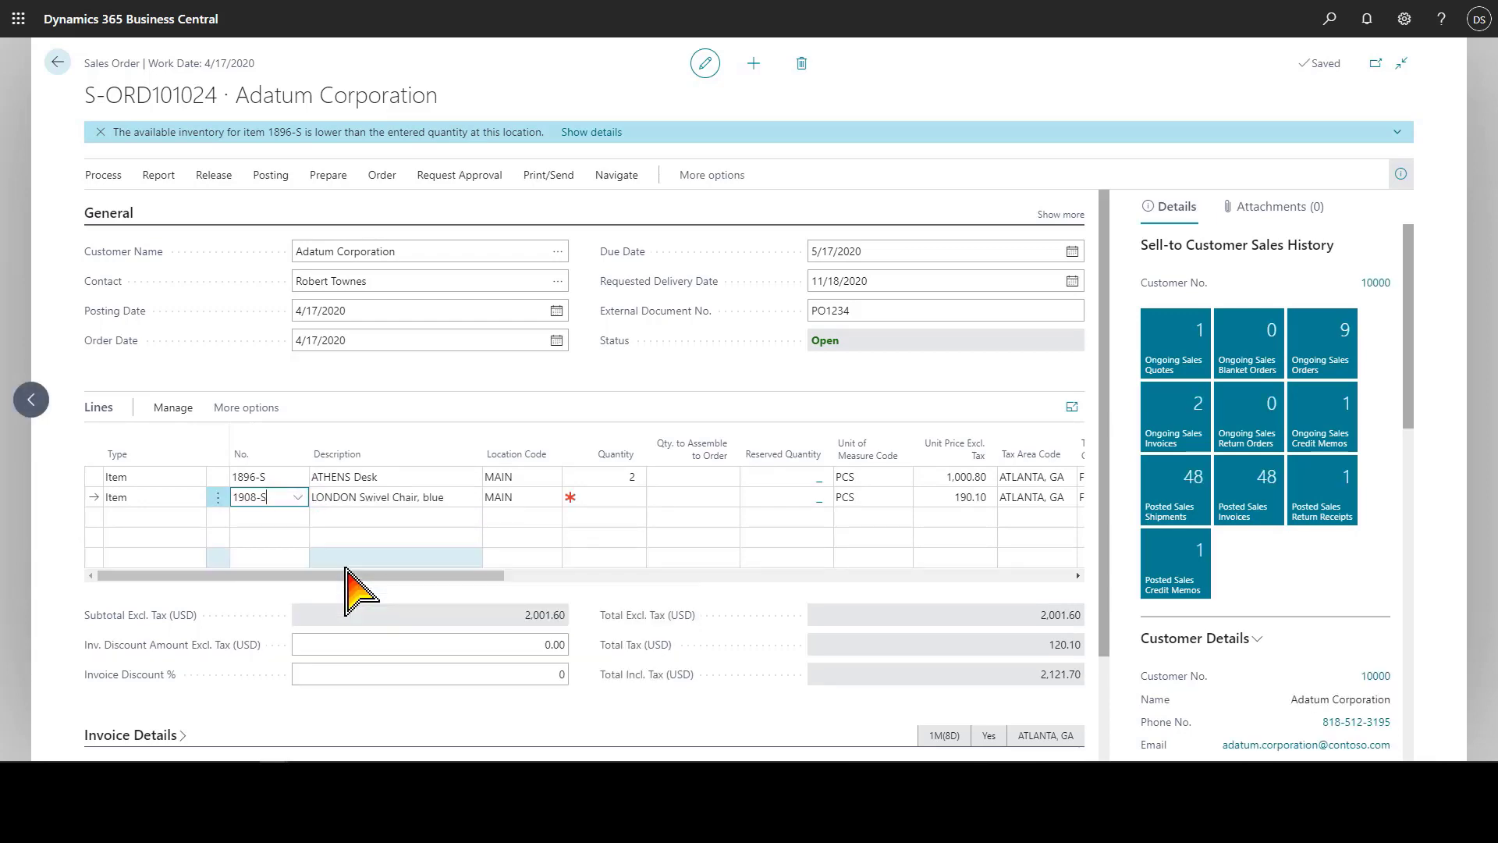
# Set the LONDON Swivel Chair line's quantity to 2, leave its price and tax fields as they are, and return to its type
pyautogui.press('Tab')
pyautogui.press('Tab')
pyautogui.write('2')
pyautogui.press('Tab')
pyautogui.press('Tab')
pyautogui.press('Tab')
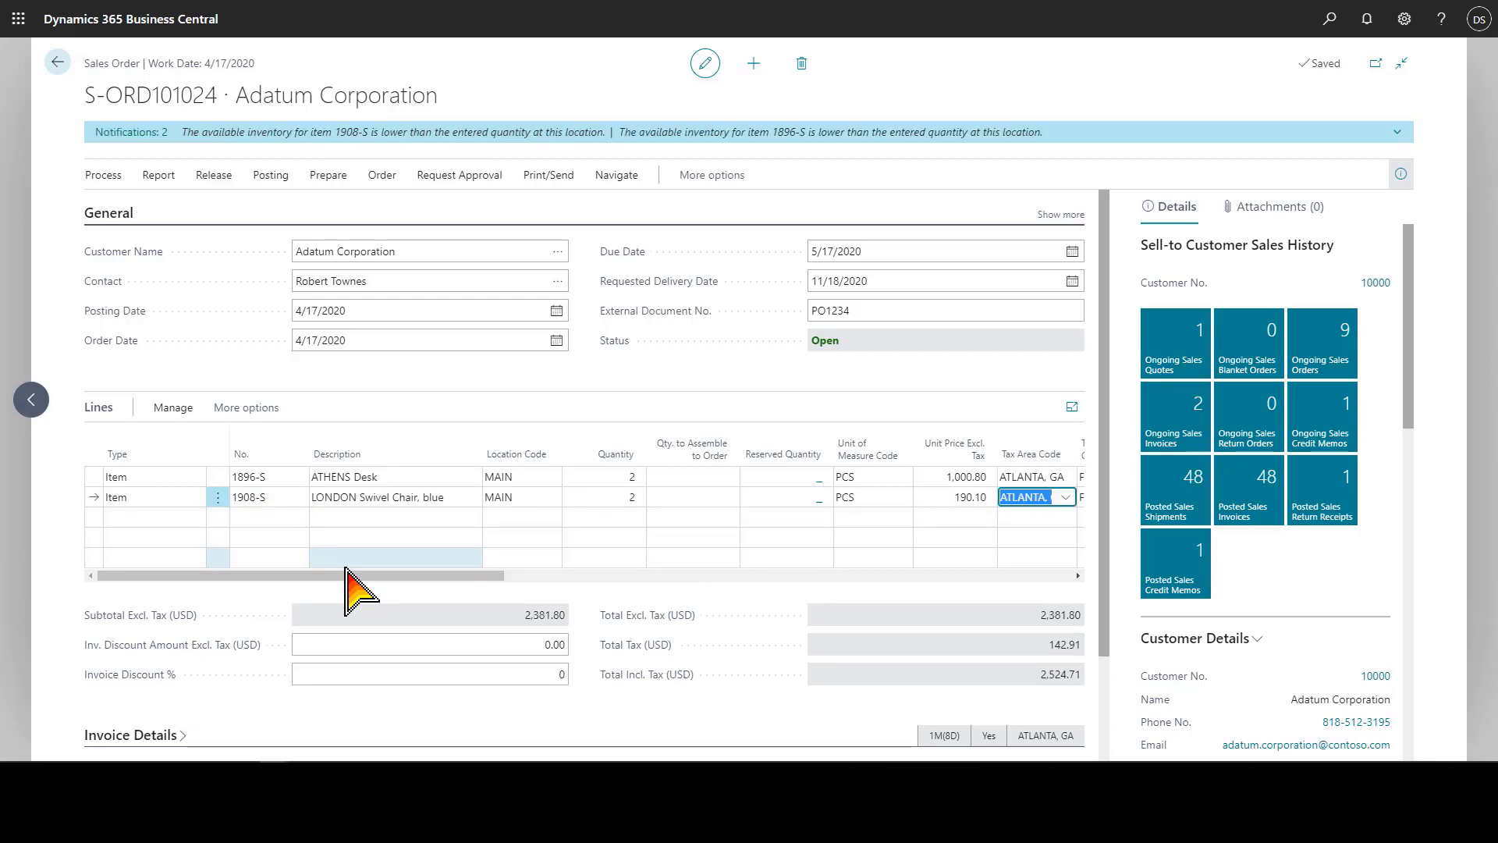
pyautogui.hotkey('shift', 'Tab')
pyautogui.hotkey('shift', 'Tab')
pyautogui.hotkey('shift', 'Tab')
pyautogui.hotkey('shift', 'Tab')
pyautogui.hotkey('shift', 'Tab')
pyautogui.hotkey('shift', 'Tab')
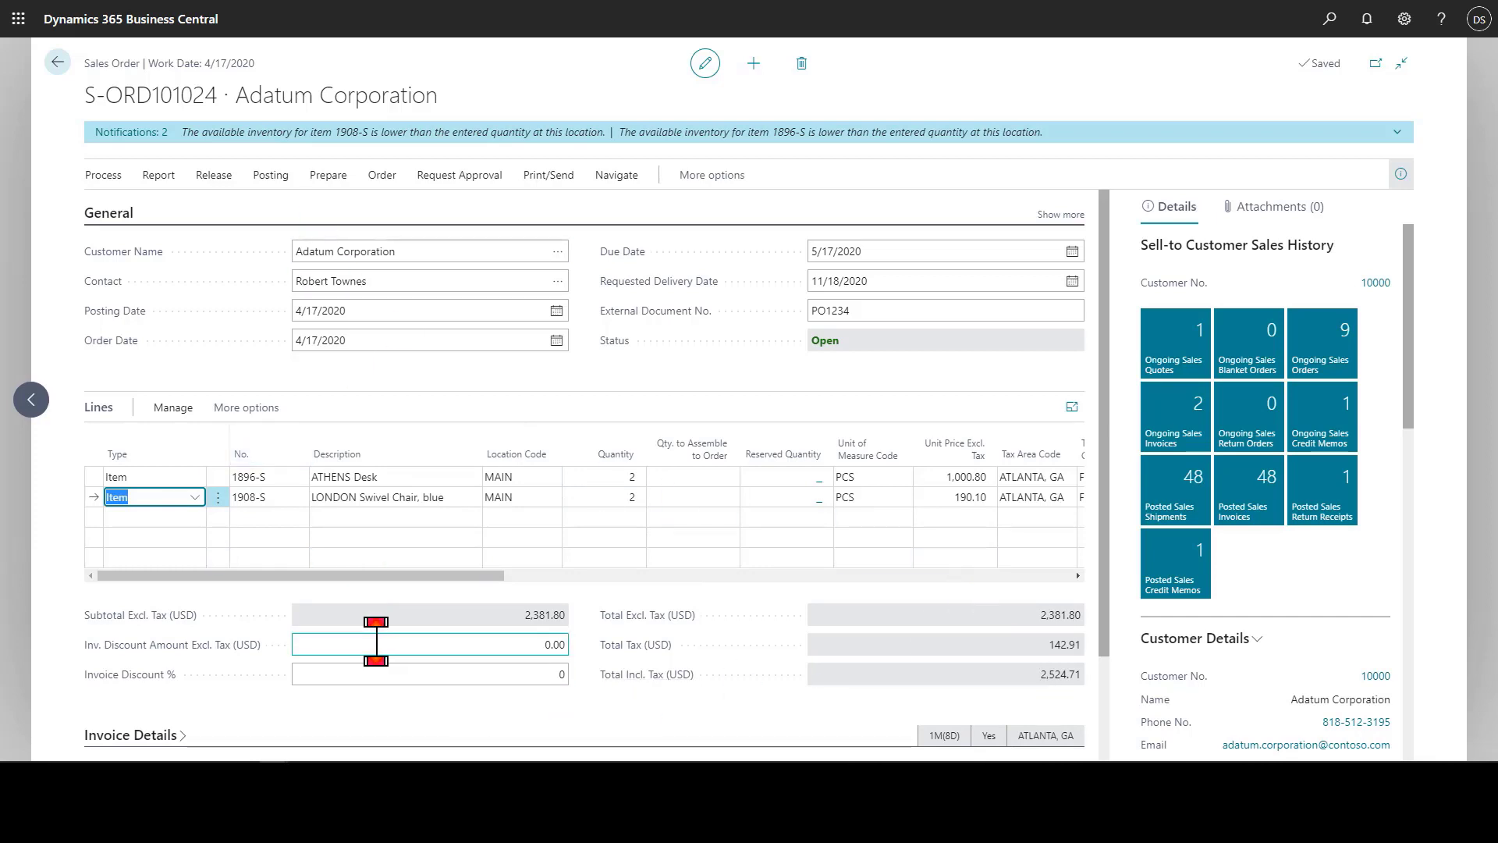
# Review the order's Shipping and Billing and Invoice Details sections without changing them, then collapse them
pyautogui.scroll(-2, 376, 642)
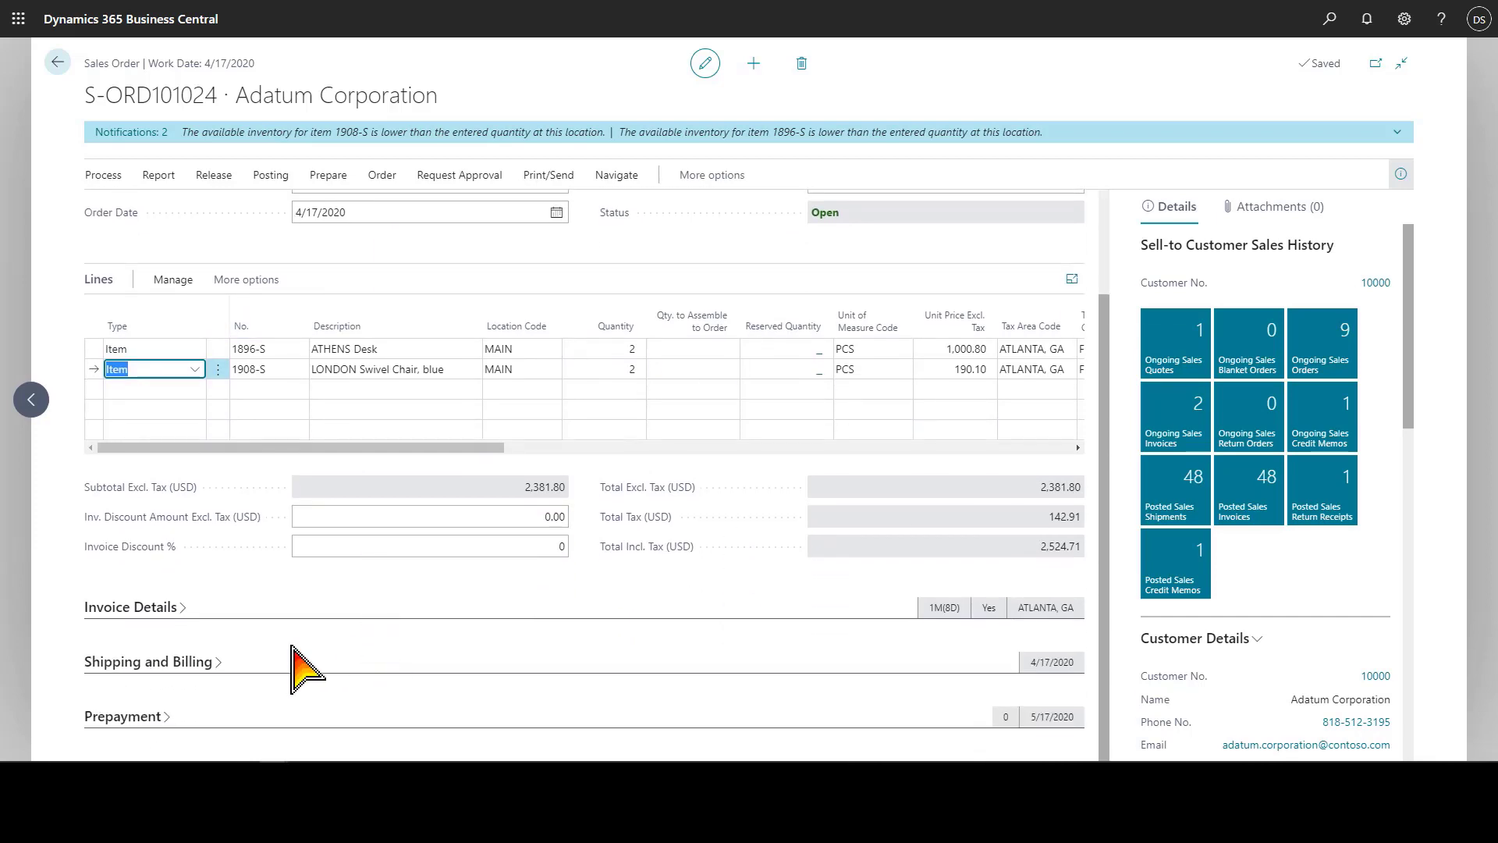
pyautogui.click(183, 661)
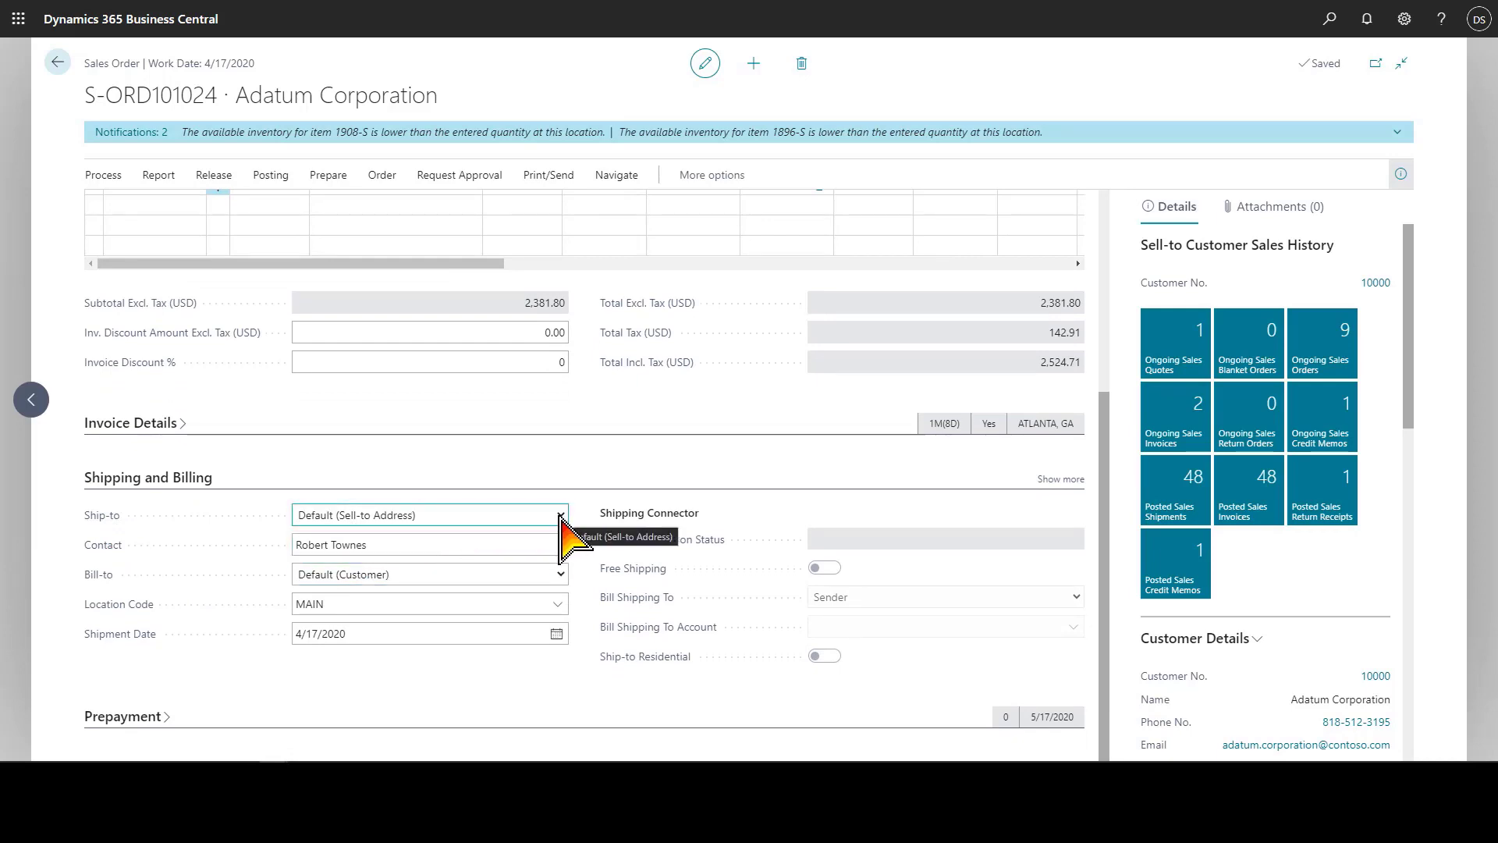
pyautogui.click(135, 423)
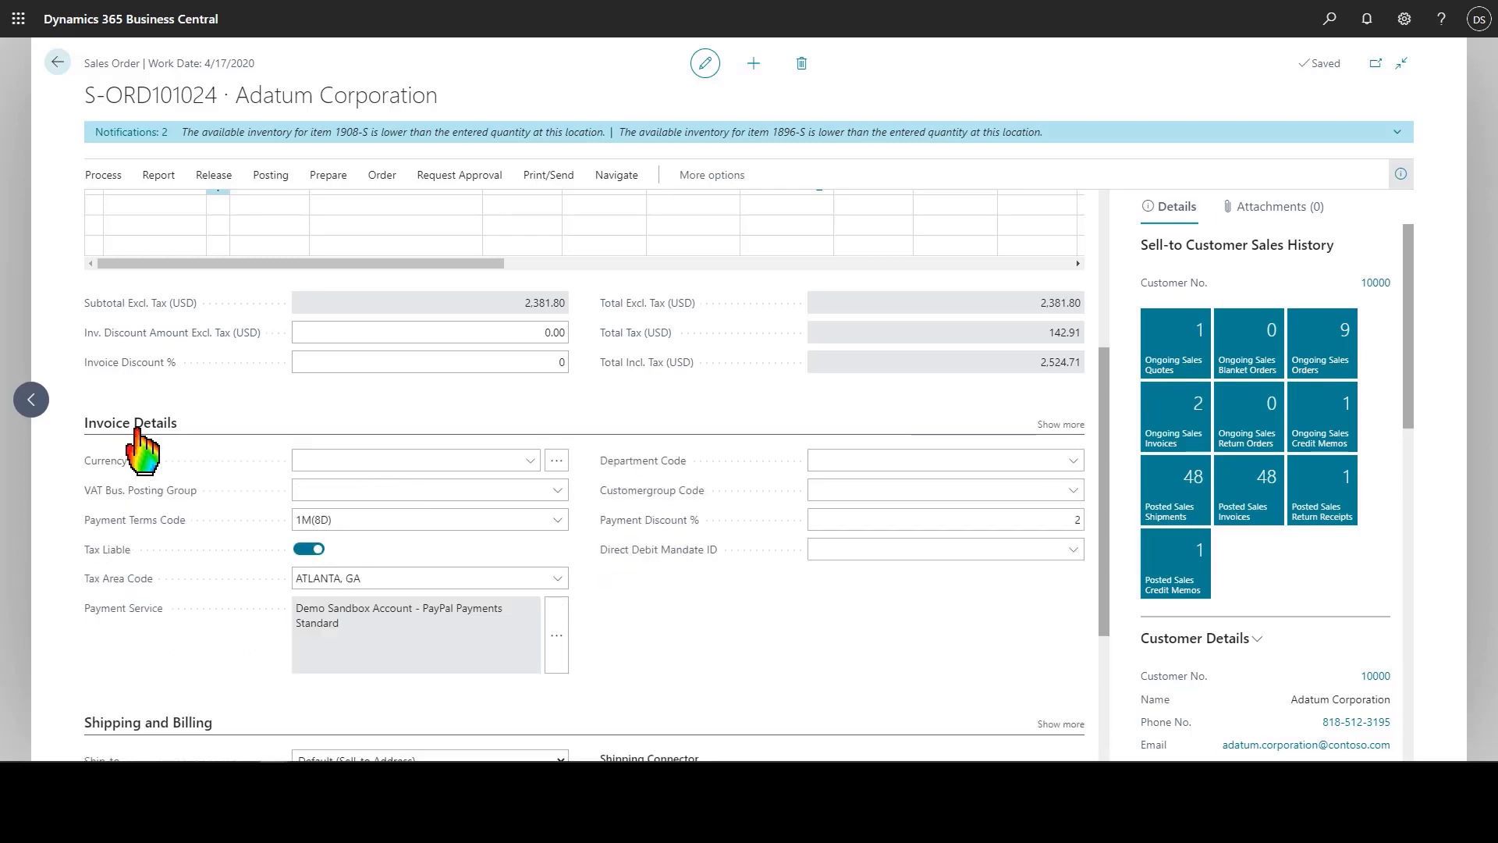
pyautogui.click(441, 521)
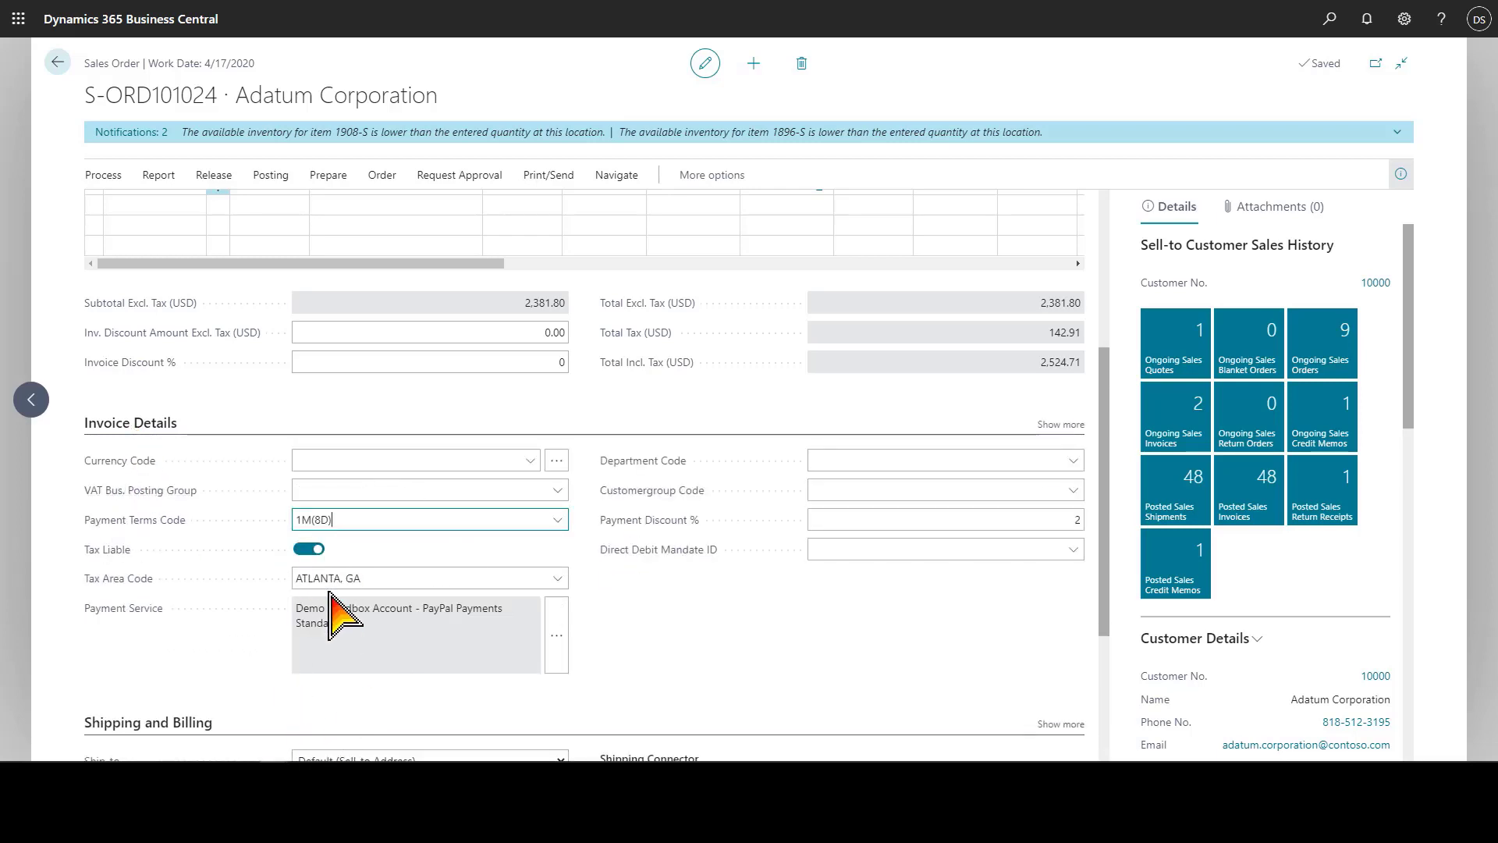
pyautogui.click(152, 425)
pyautogui.click(152, 425)
pyautogui.scroll(4, 250, 551)
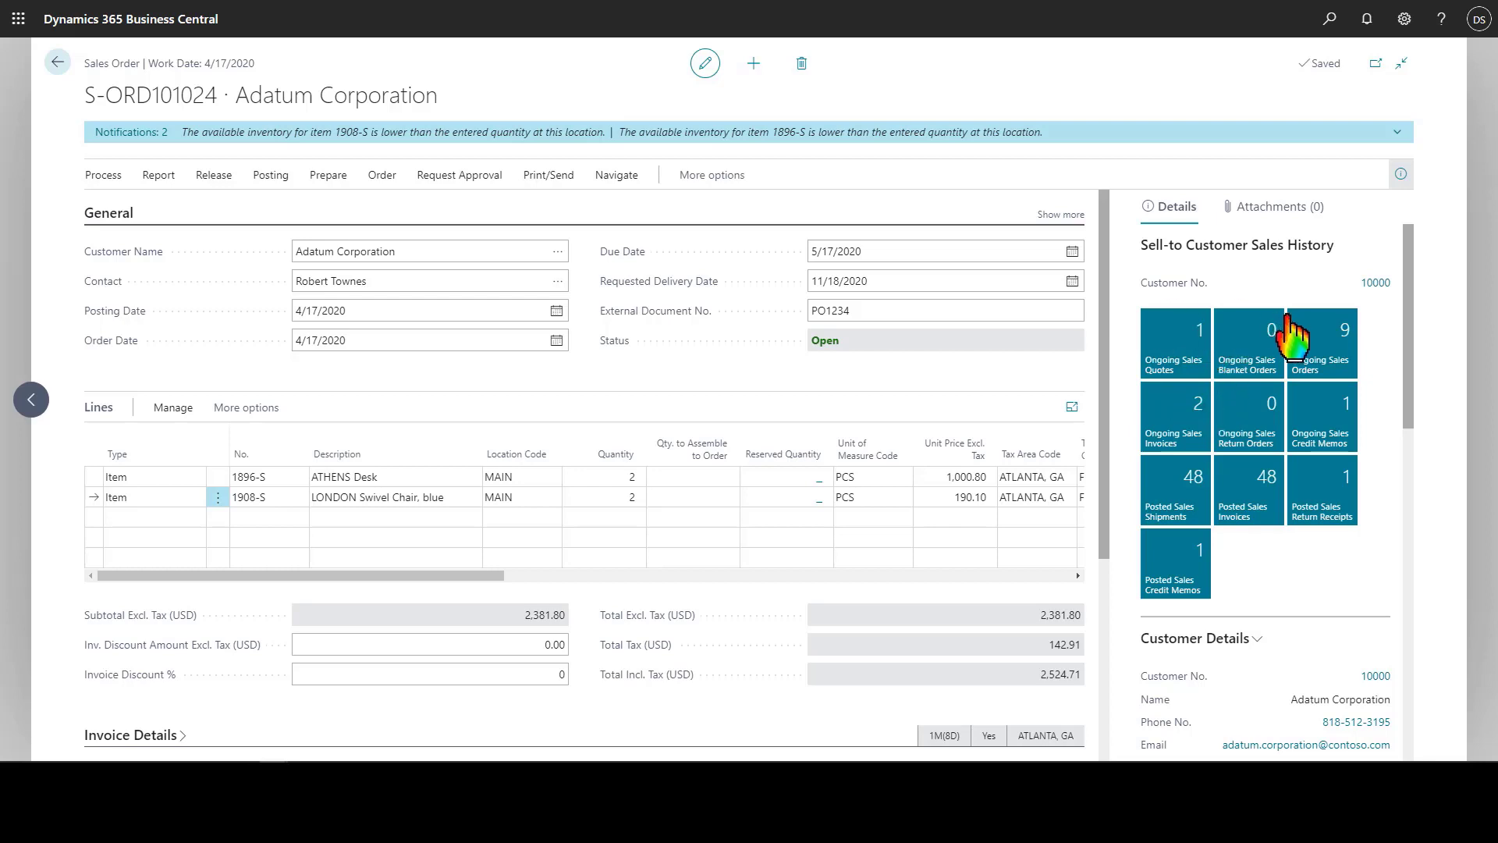
# Open the customer's posted sales invoices from the sales history and sort them by No. in descending order
pyautogui.scroll(-1, 1241, 507)
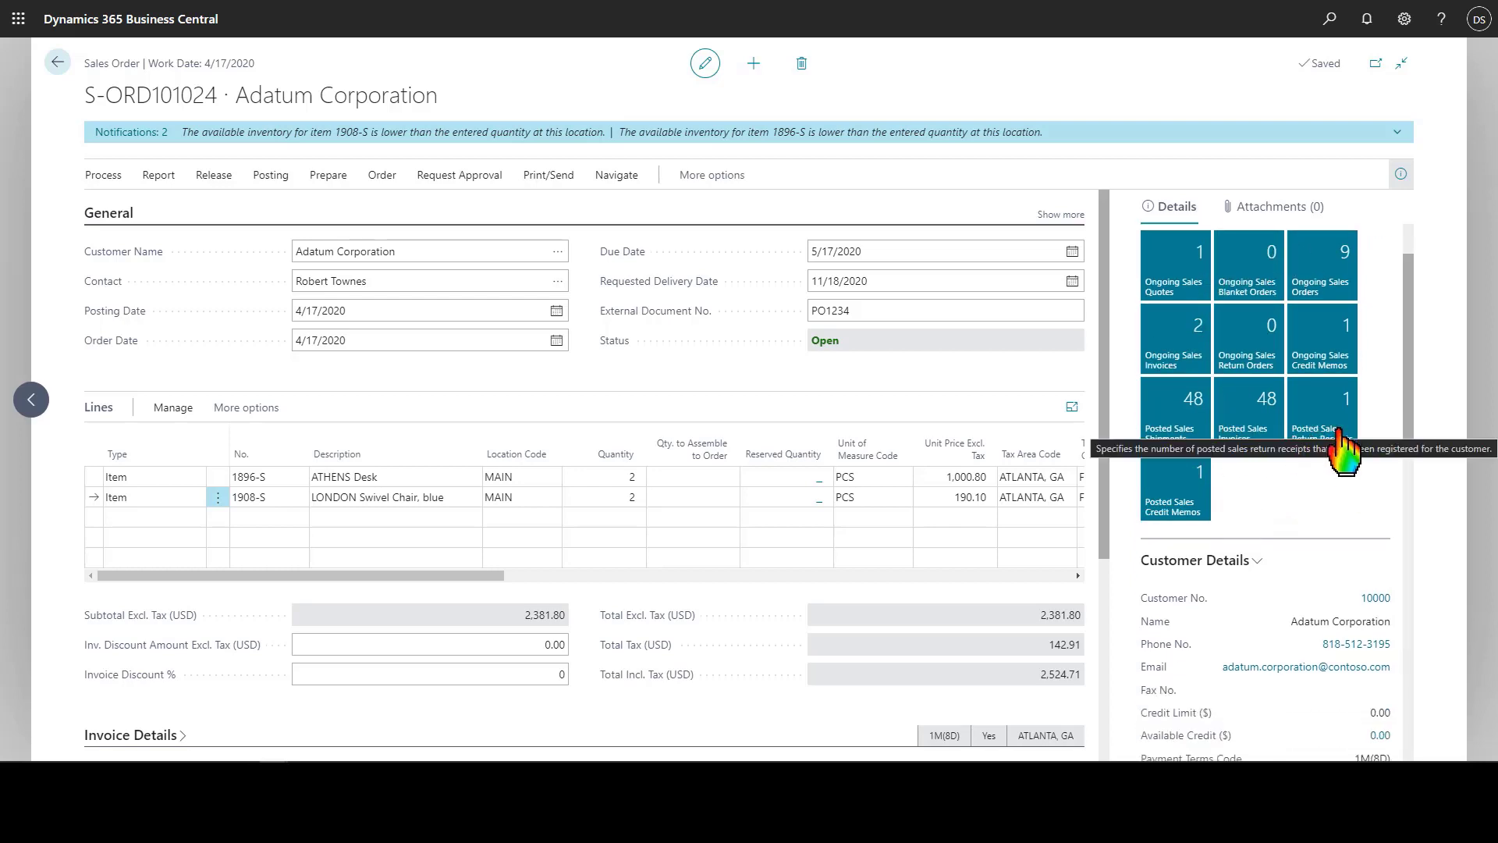
pyautogui.click(1239, 422)
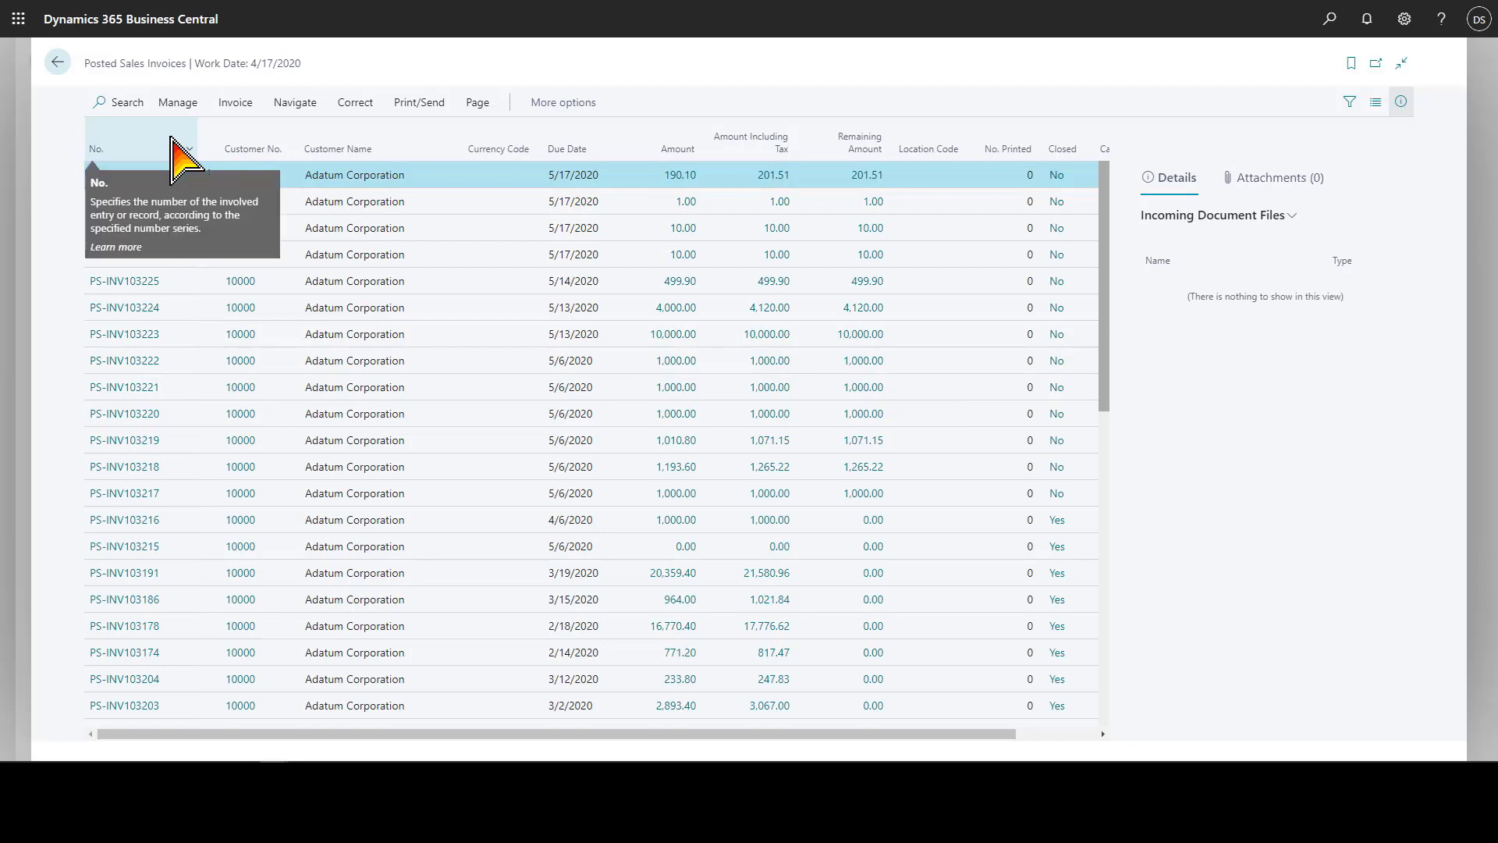
pyautogui.click(166, 148)
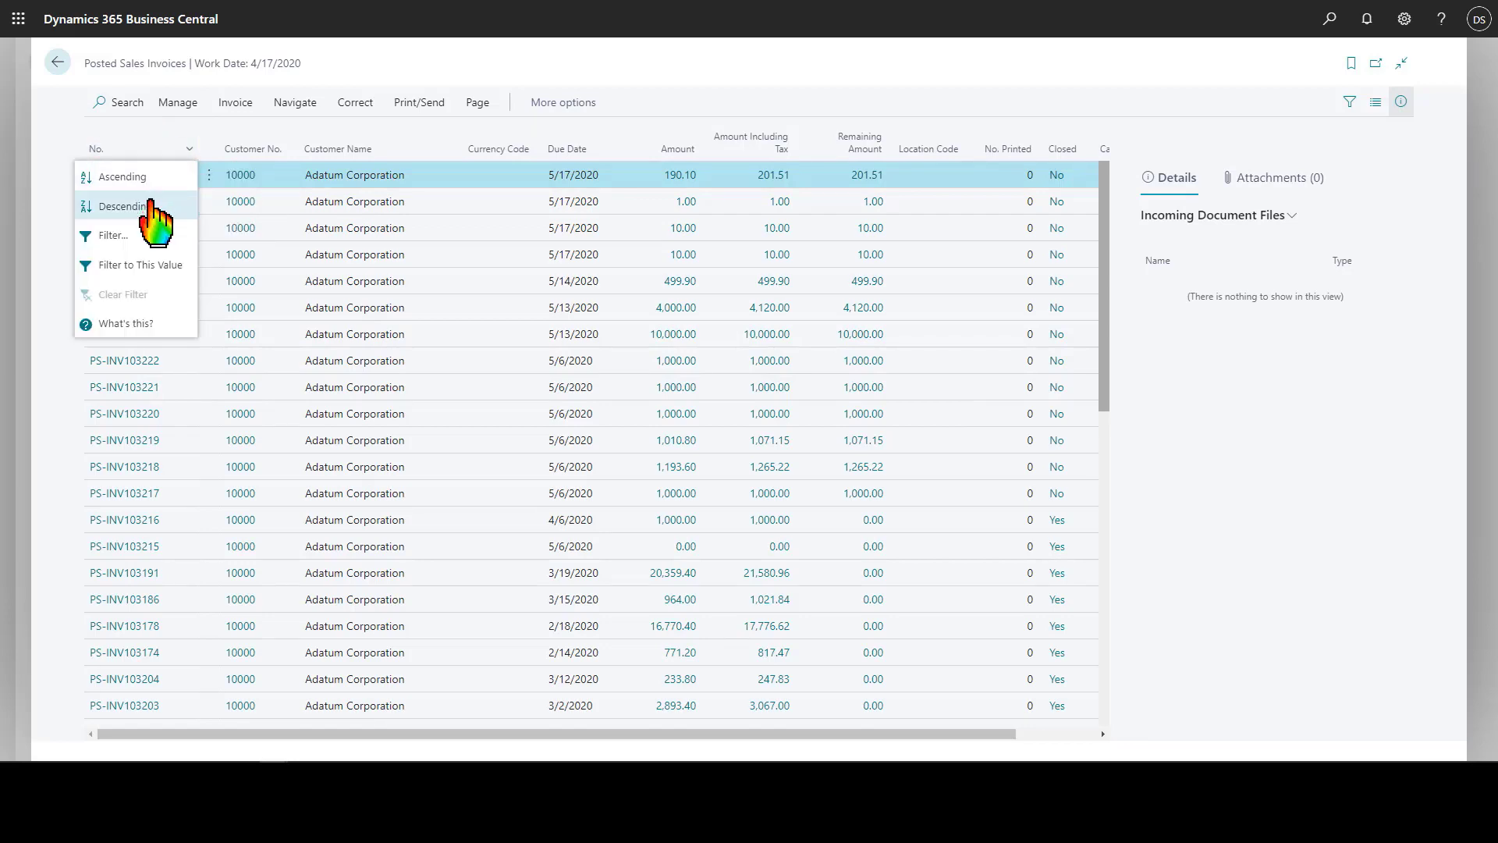
pyautogui.click(149, 201)
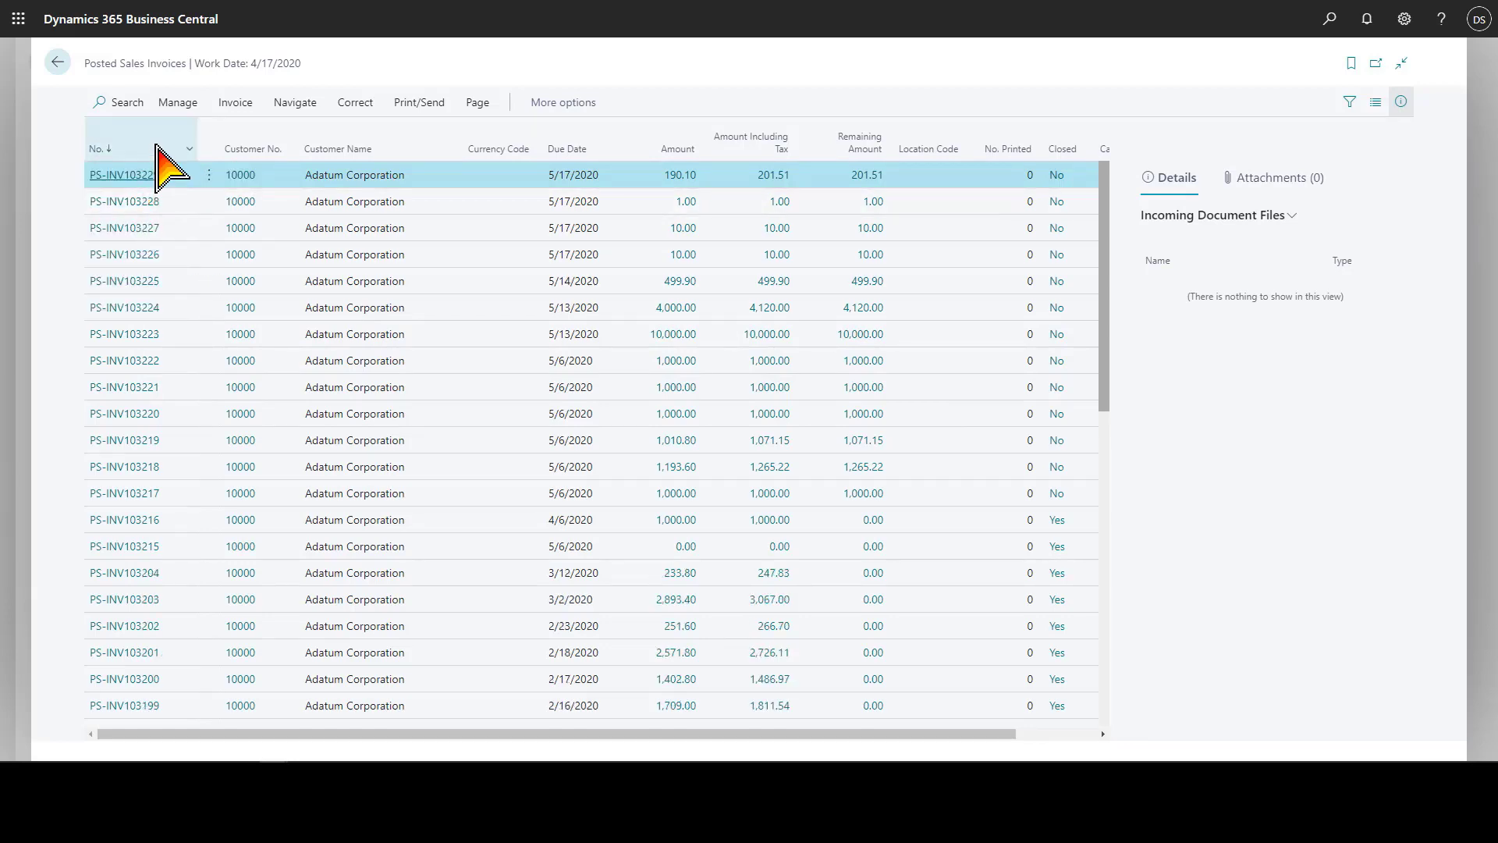
# Sort the posted sales invoices by No. in ascending order and open the first invoice to view its details
pyautogui.click(160, 148)
pyautogui.click(156, 175)
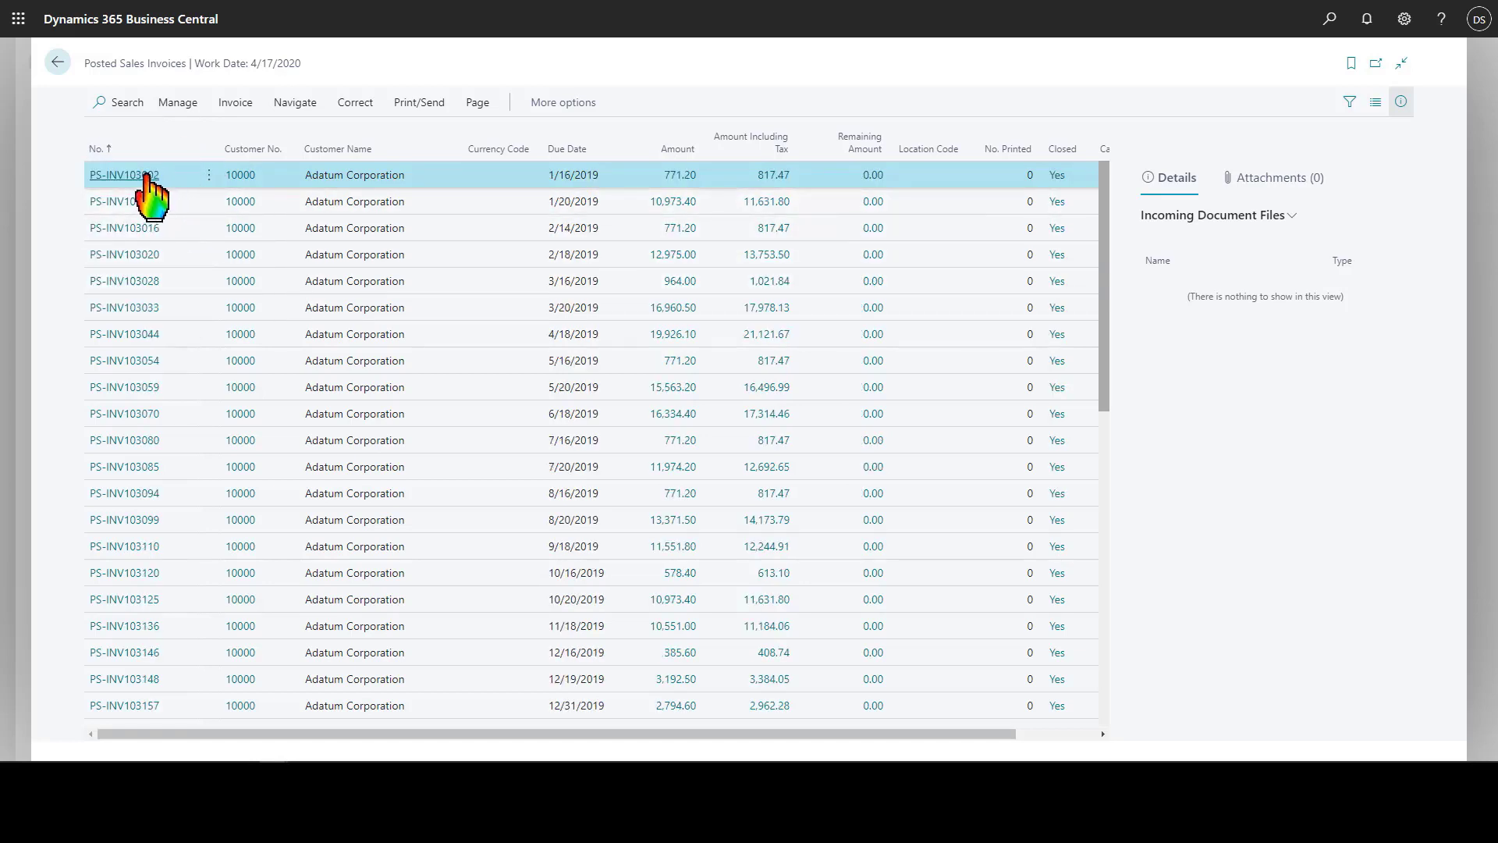
pyautogui.click(148, 176)
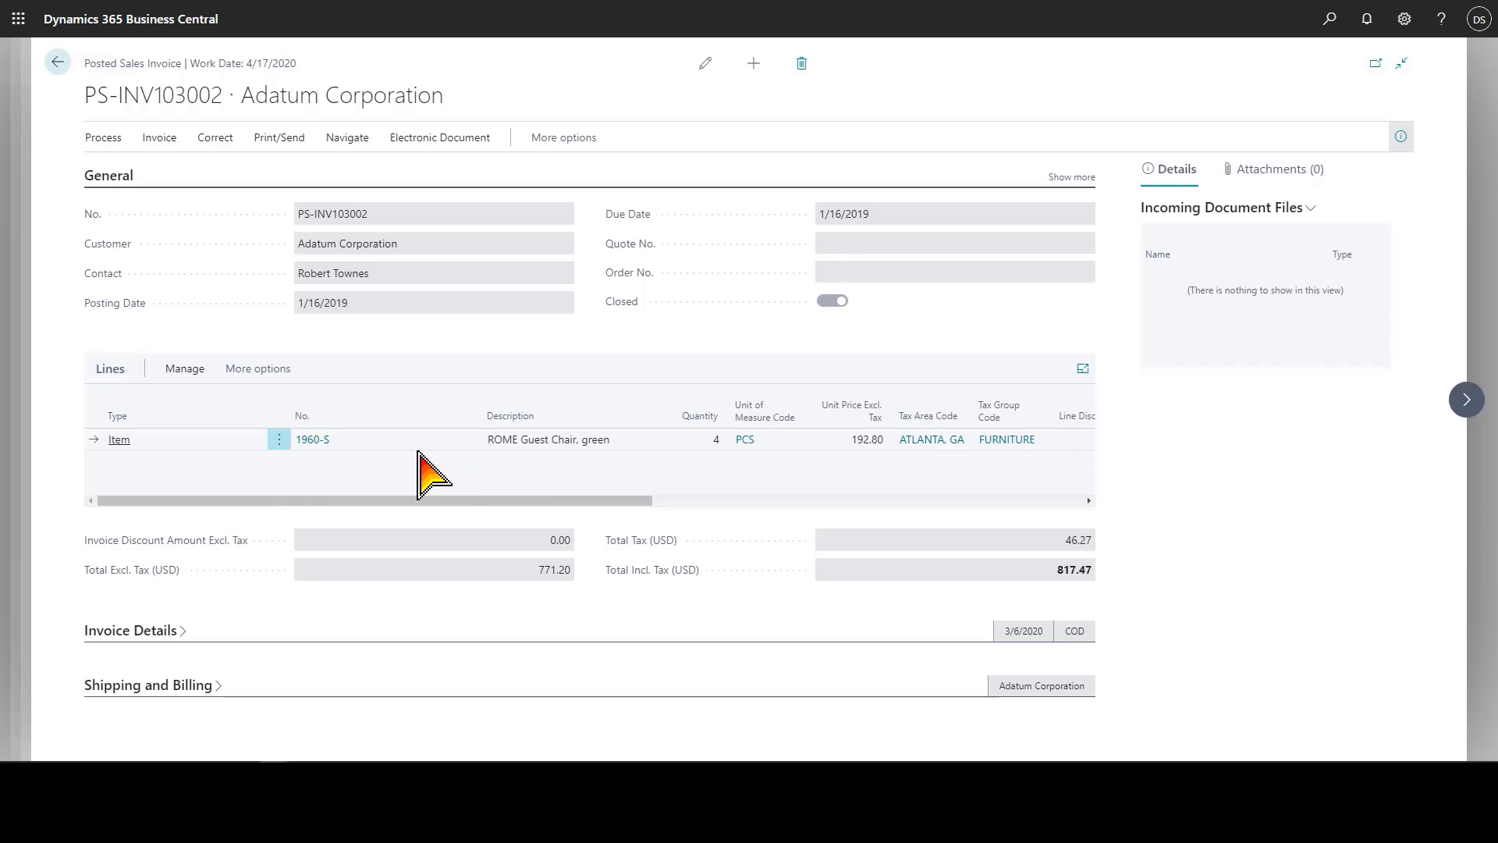
# Return from the posted invoice to the sales order and review the customer details and sales line details
pyautogui.click(57, 62)
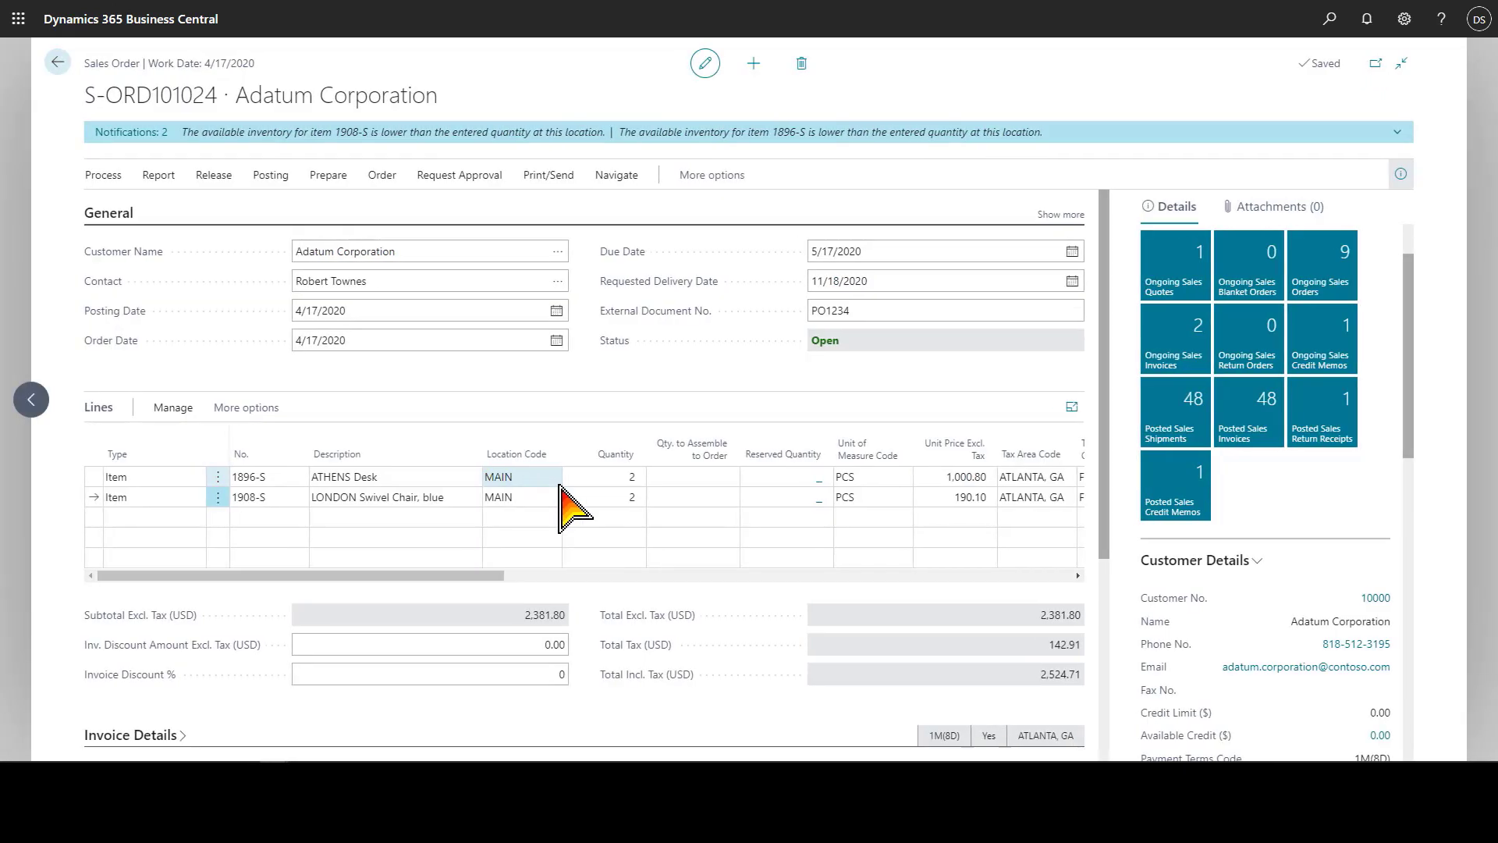
pyautogui.scroll(-3, 1167, 530)
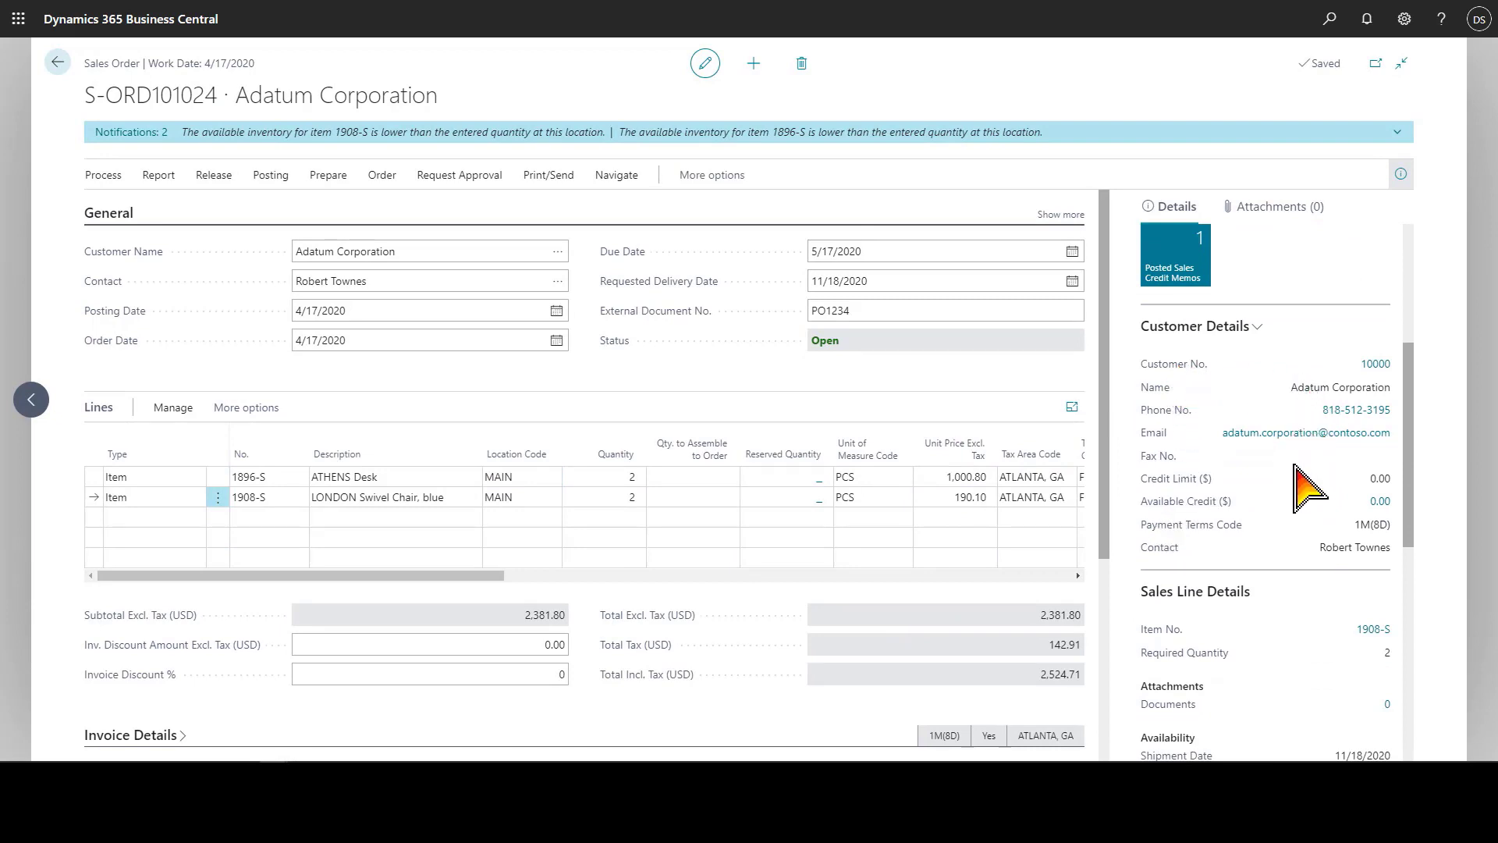
pyautogui.scroll(-2, 1308, 538)
pyautogui.scroll(-2, 1308, 546)
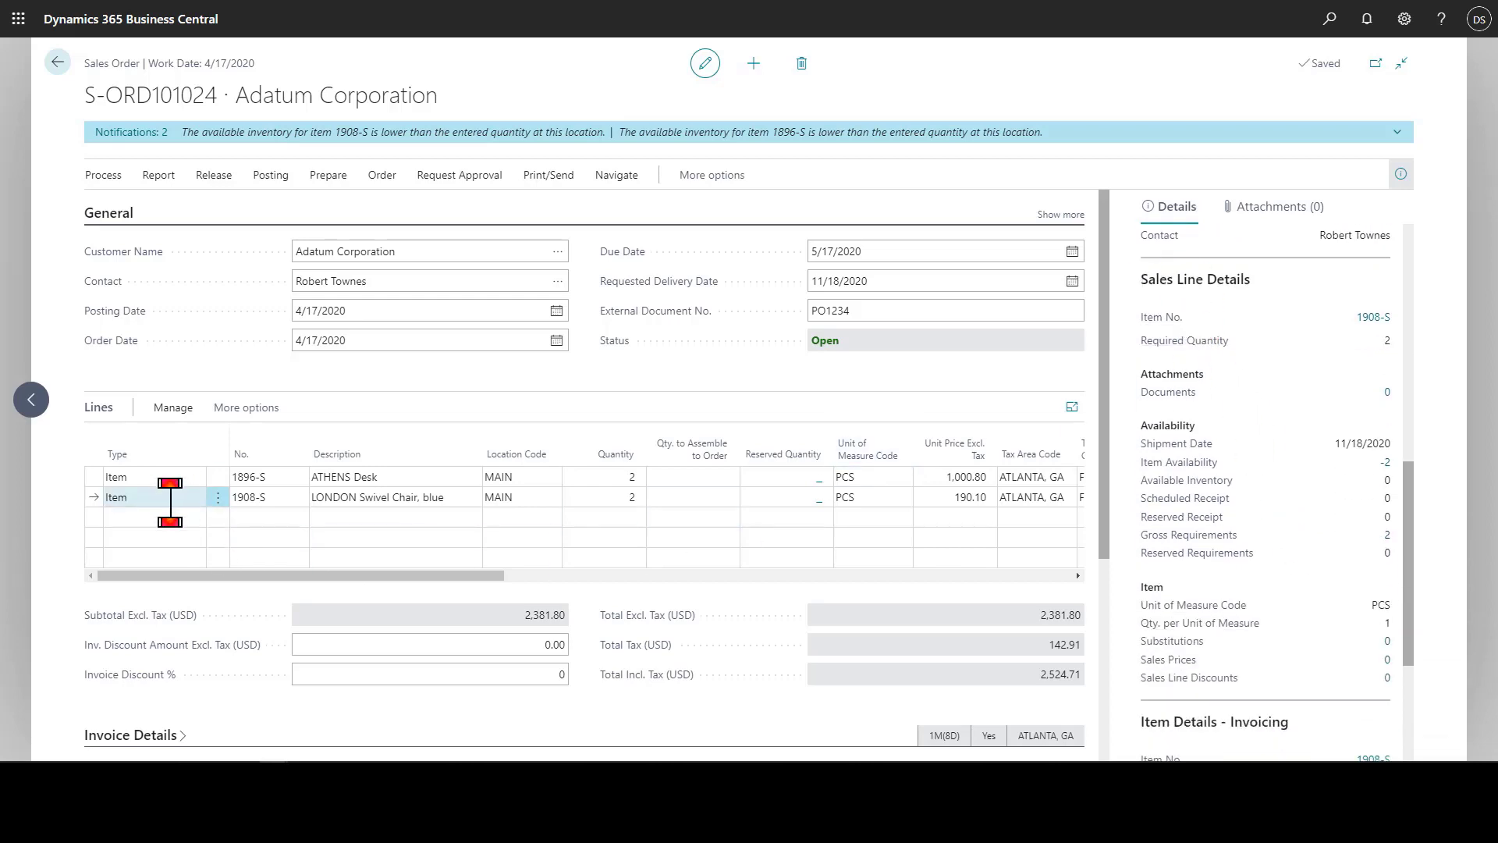
# Open the item card for the LONDON Swivel Chair line from the sales line details and close it without changes
pyautogui.click(362, 499)
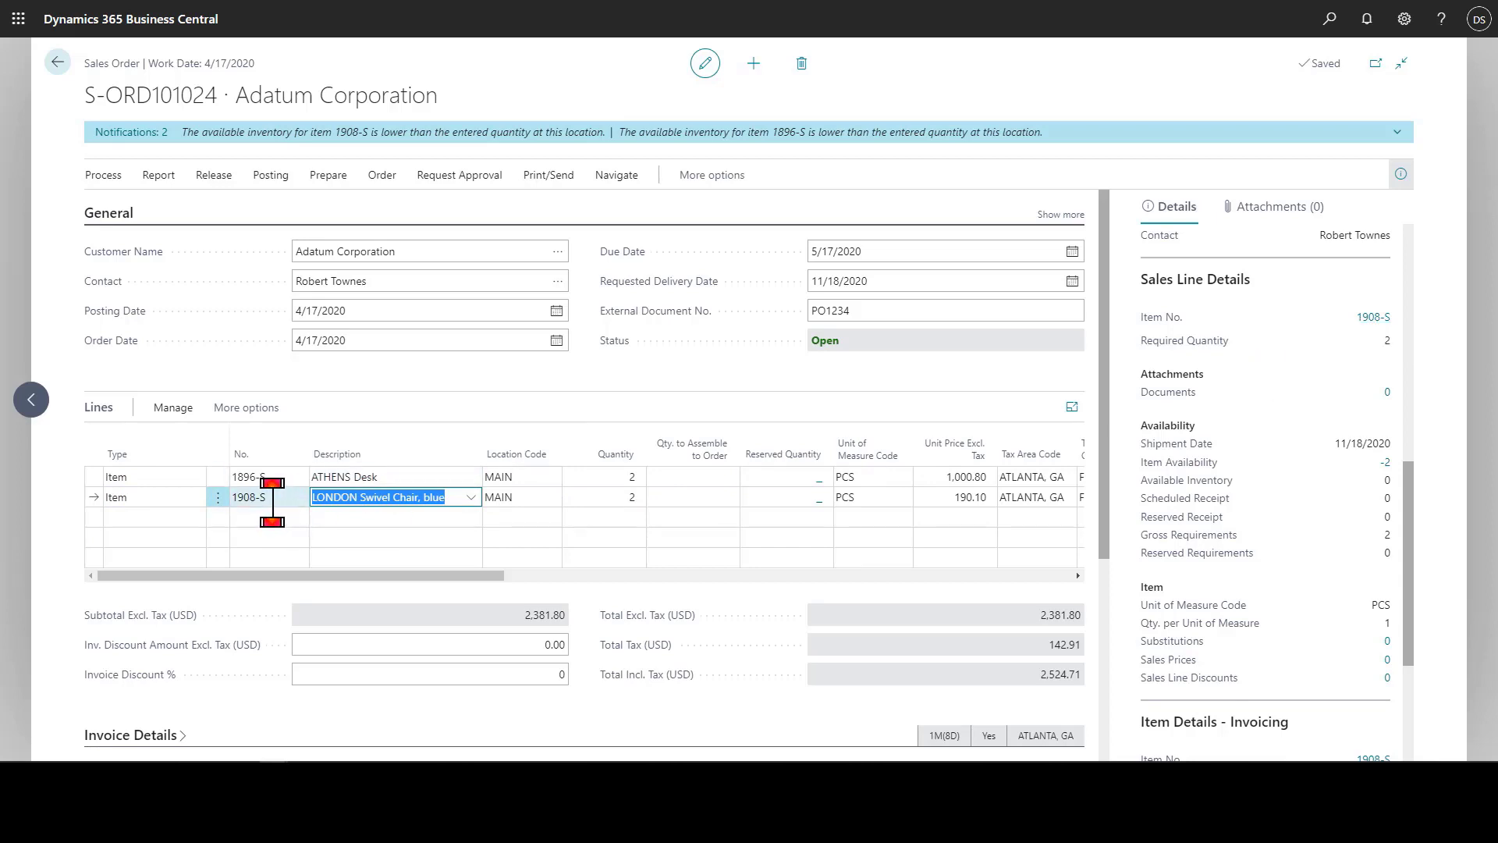
pyautogui.click(1364, 316)
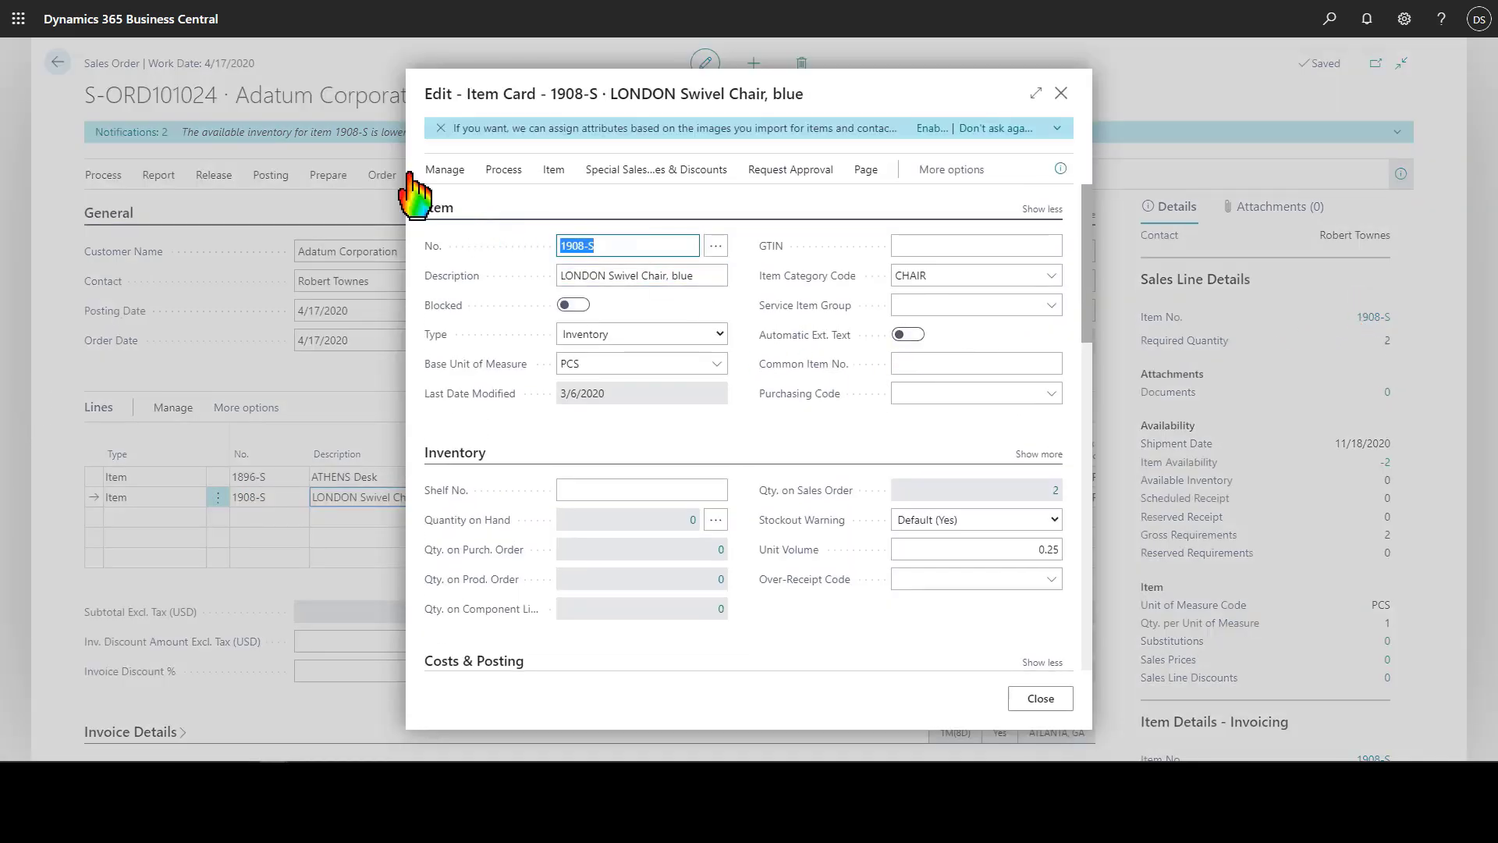
pyautogui.click(1062, 93)
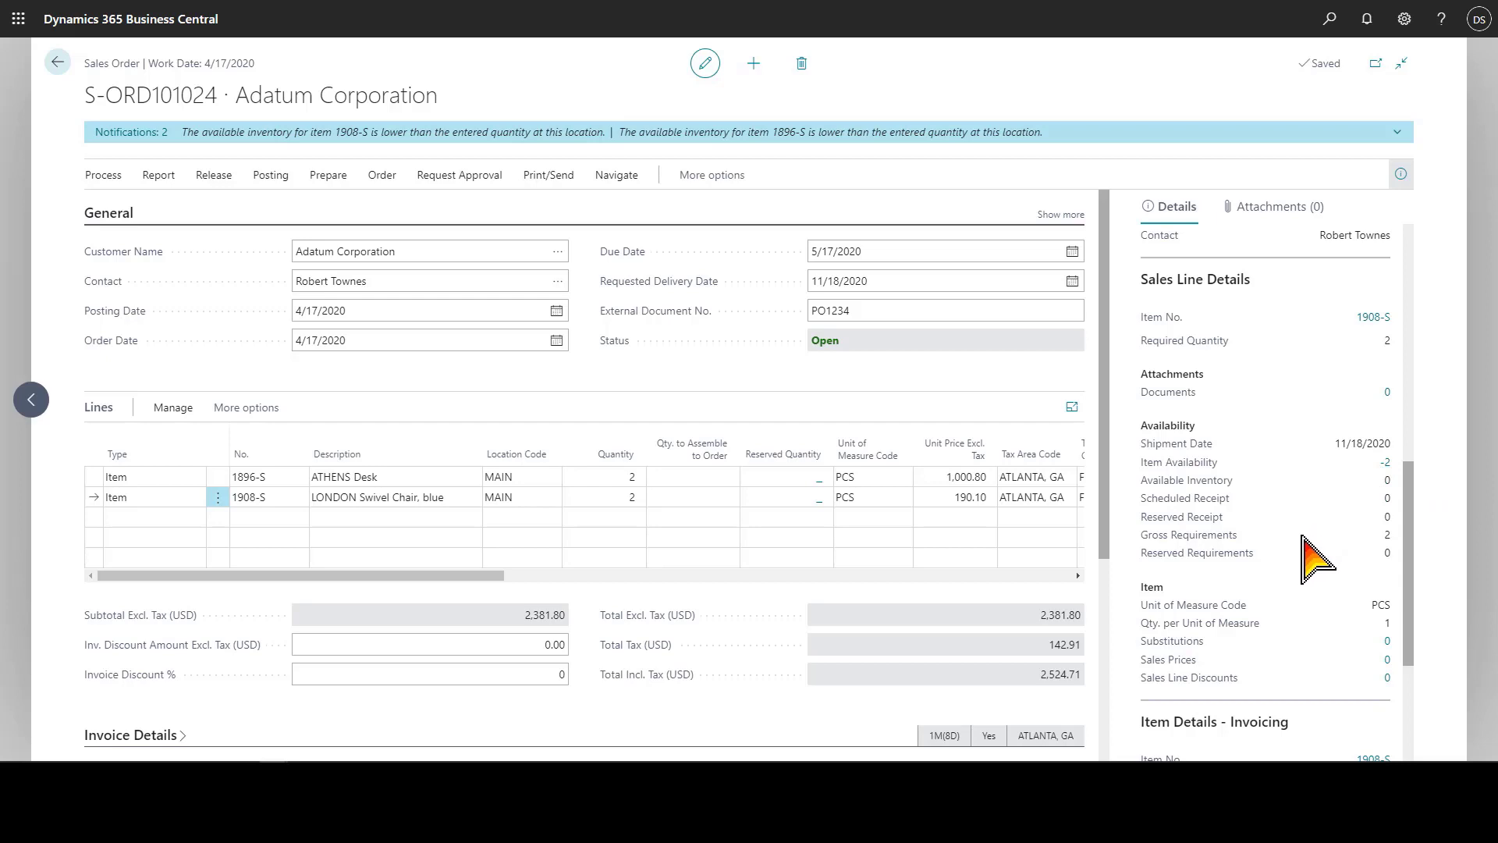
# Examine the LONDON Swivel Chair's item information and invoicing details, including its costs, profit and unit price
pyautogui.scroll(-2, 1301, 537)
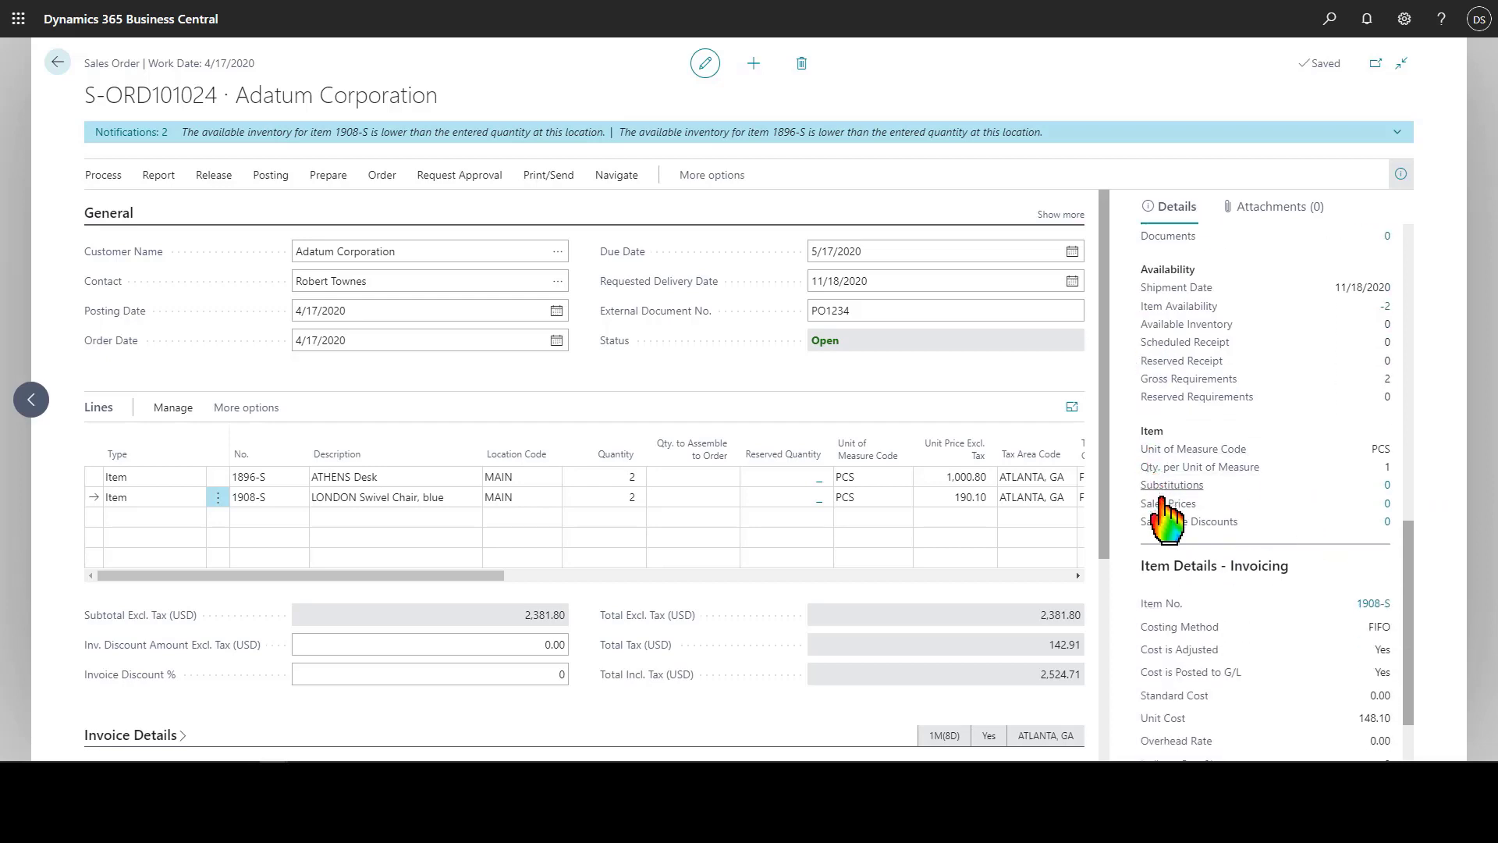
pyautogui.scroll(-2, 1163, 500)
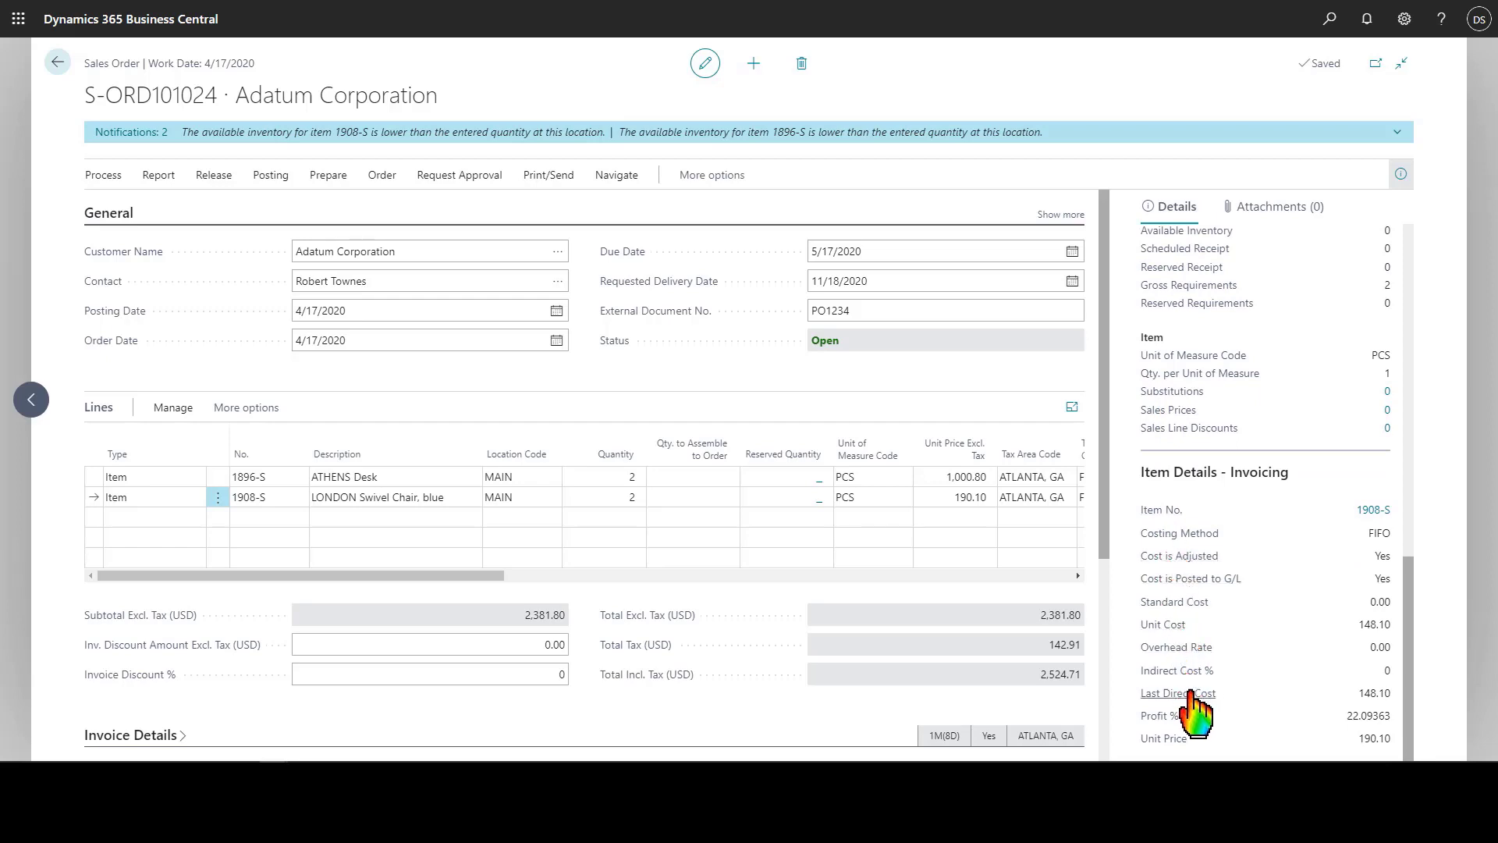
pyautogui.click(1078, 314)
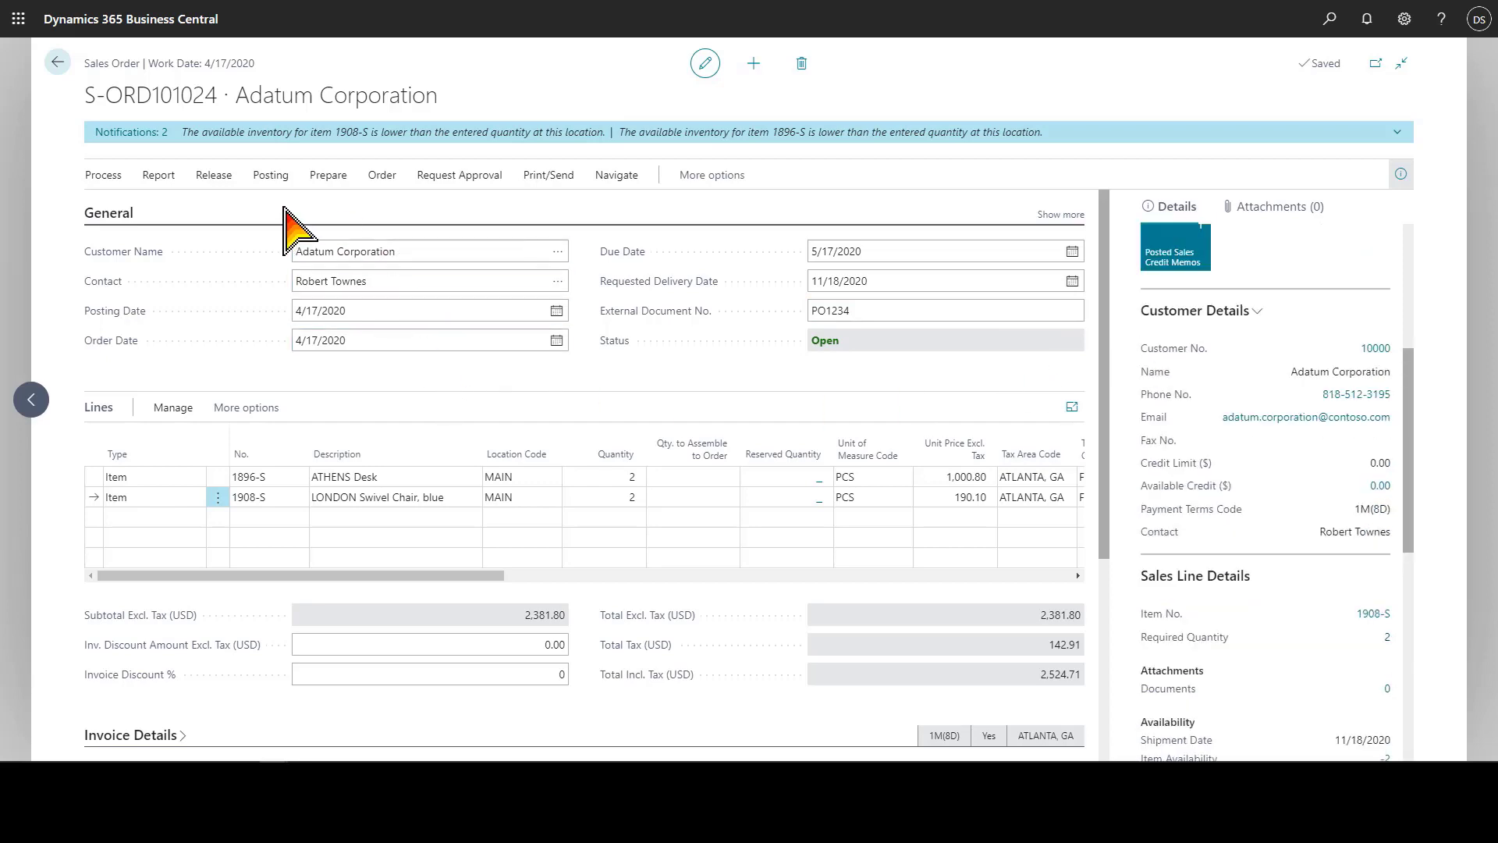
# Release the sales order
pyautogui.click(214, 176)
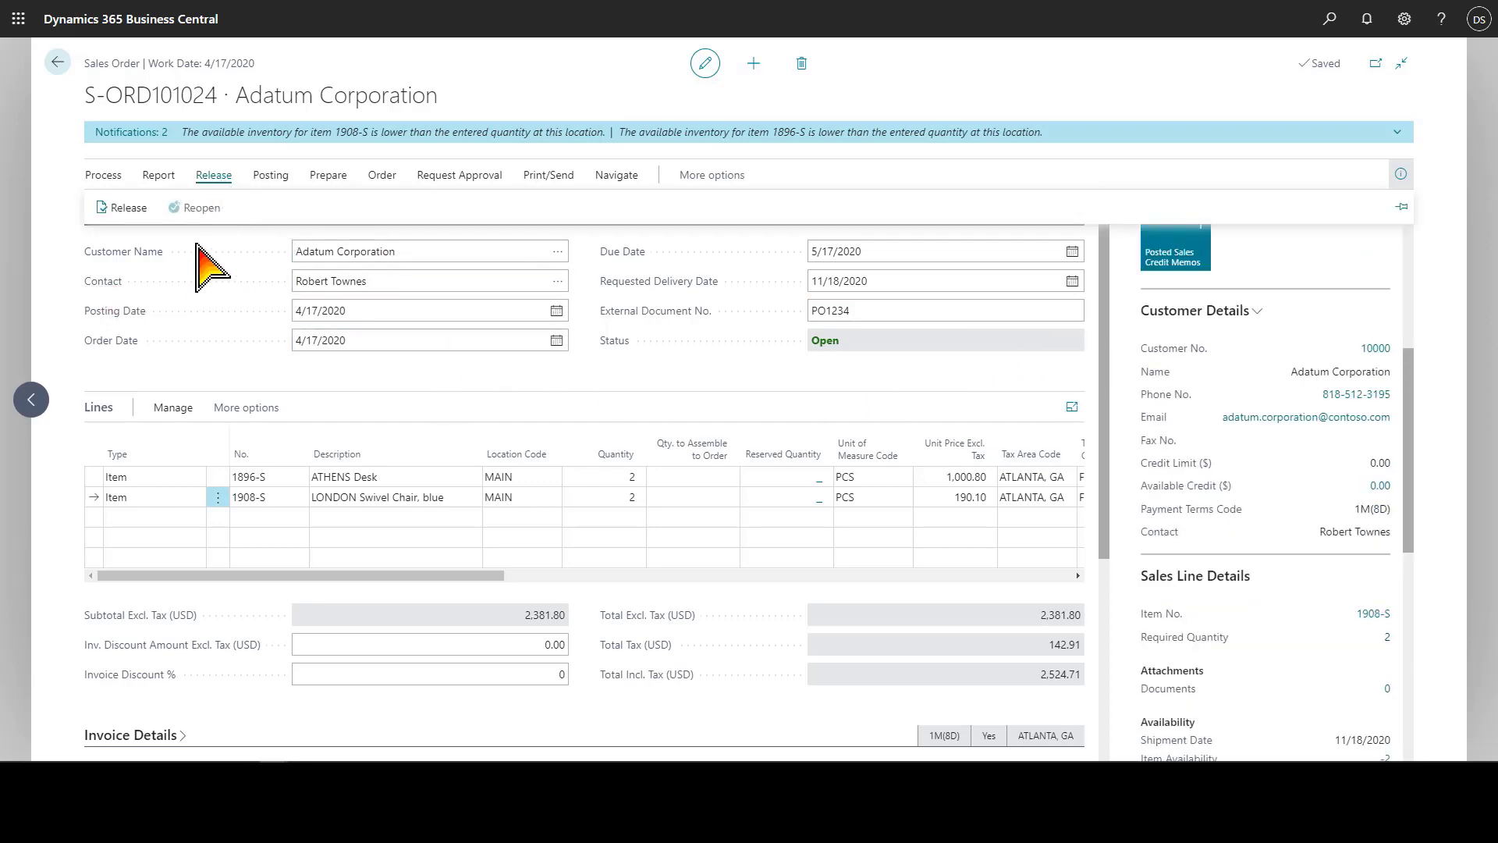
pyautogui.click(119, 211)
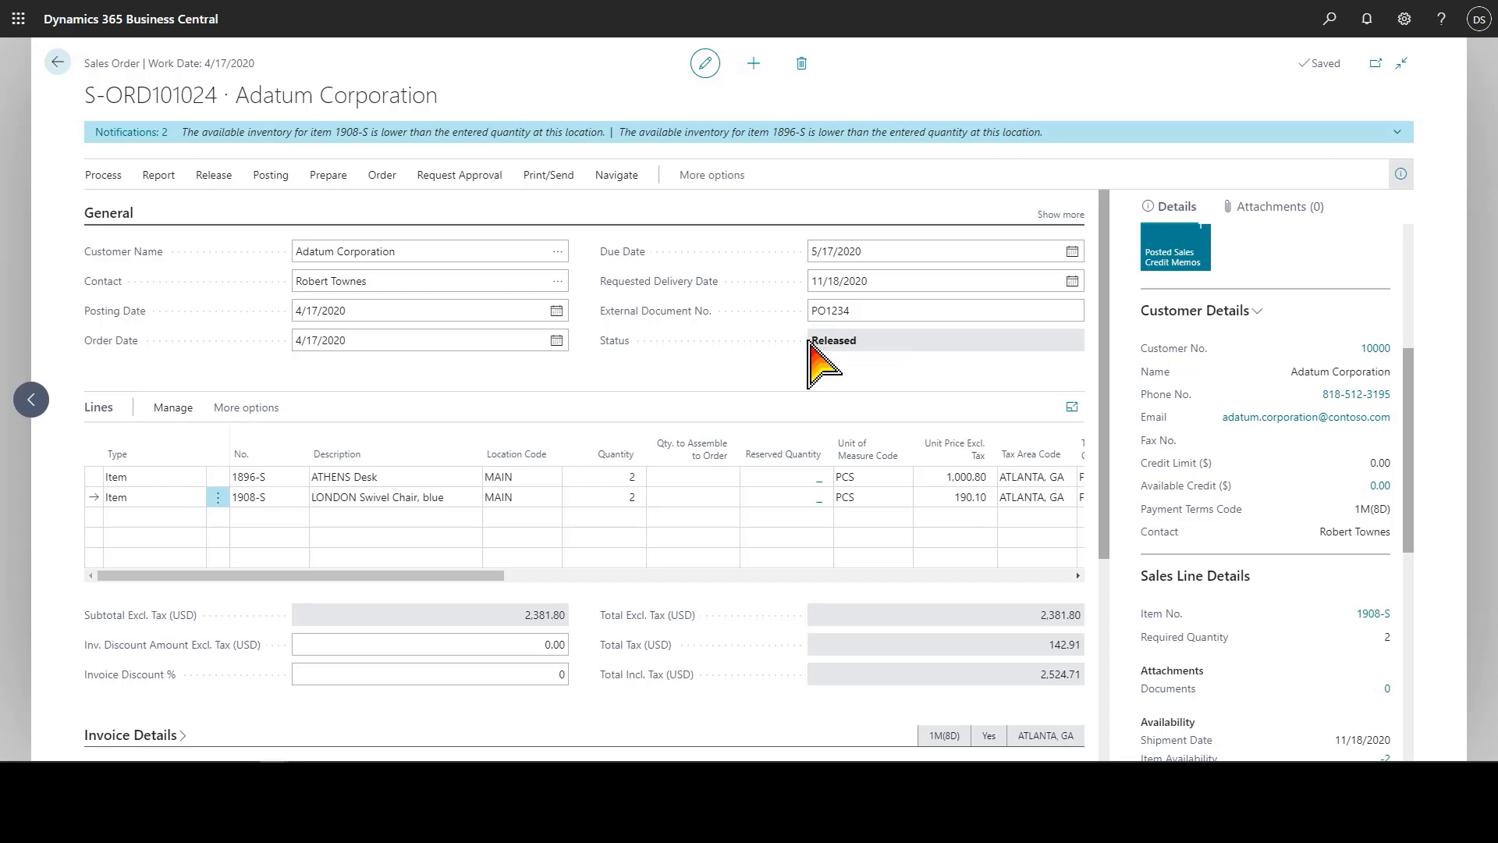
# Try to change the ATHENS Desk line's quantity to 3 on the released order, and revert the change
pyautogui.click(620, 478)
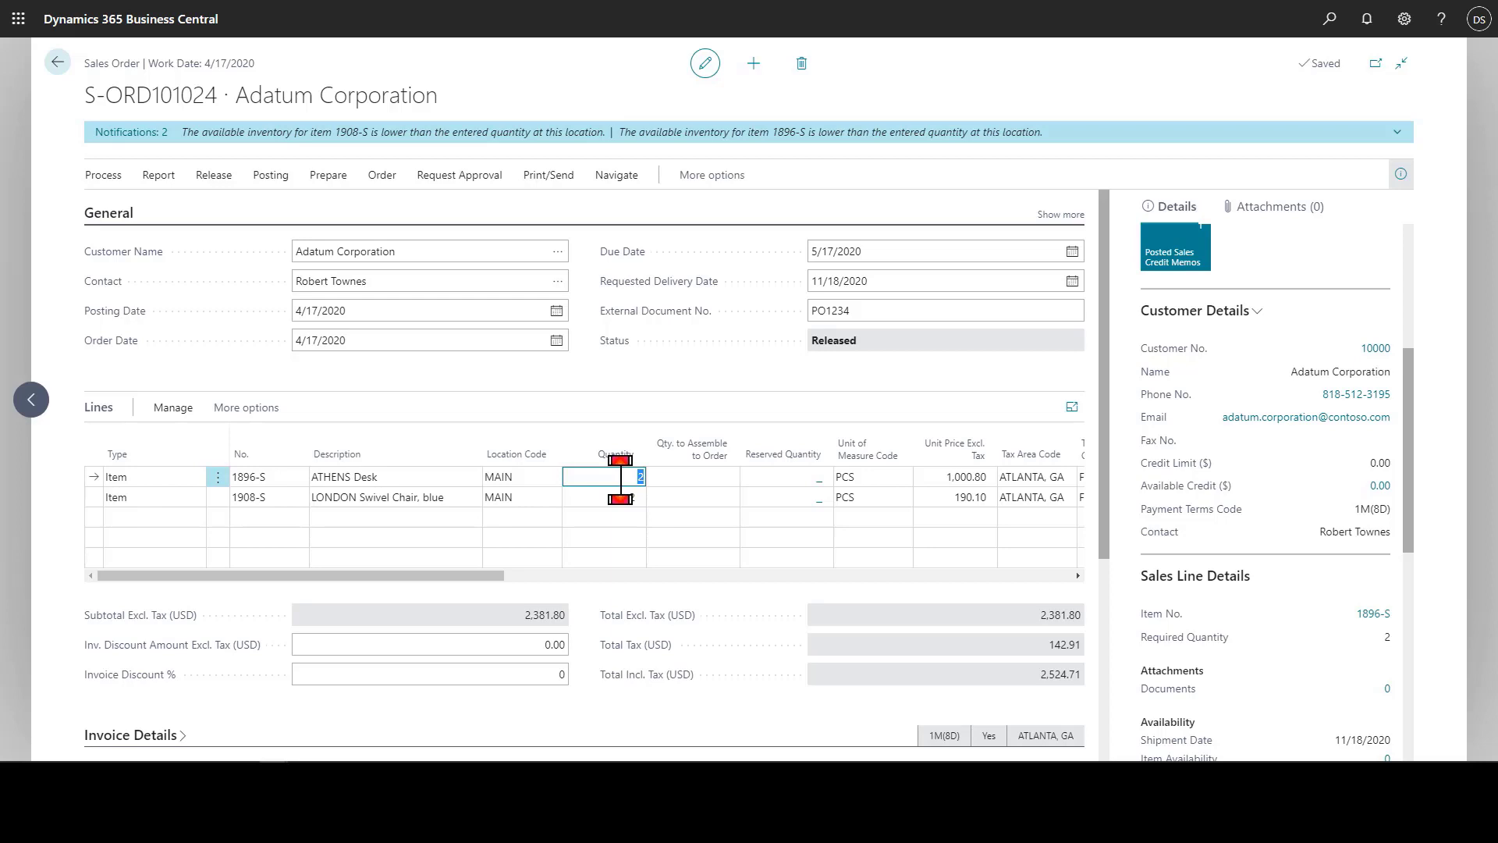
pyautogui.write('5')
pyautogui.press('Tab')
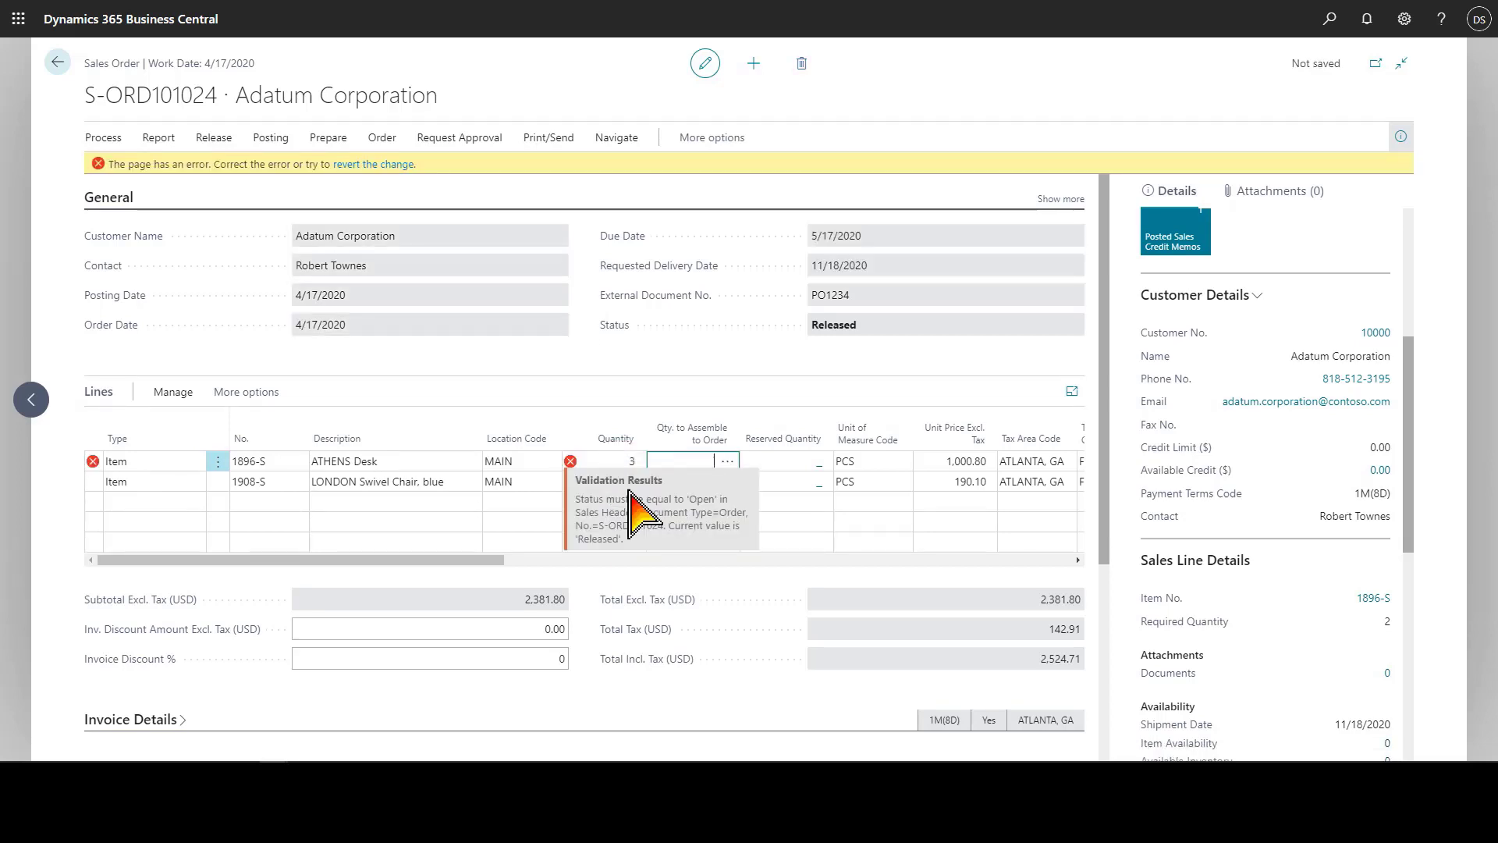
pyautogui.click(382, 165)
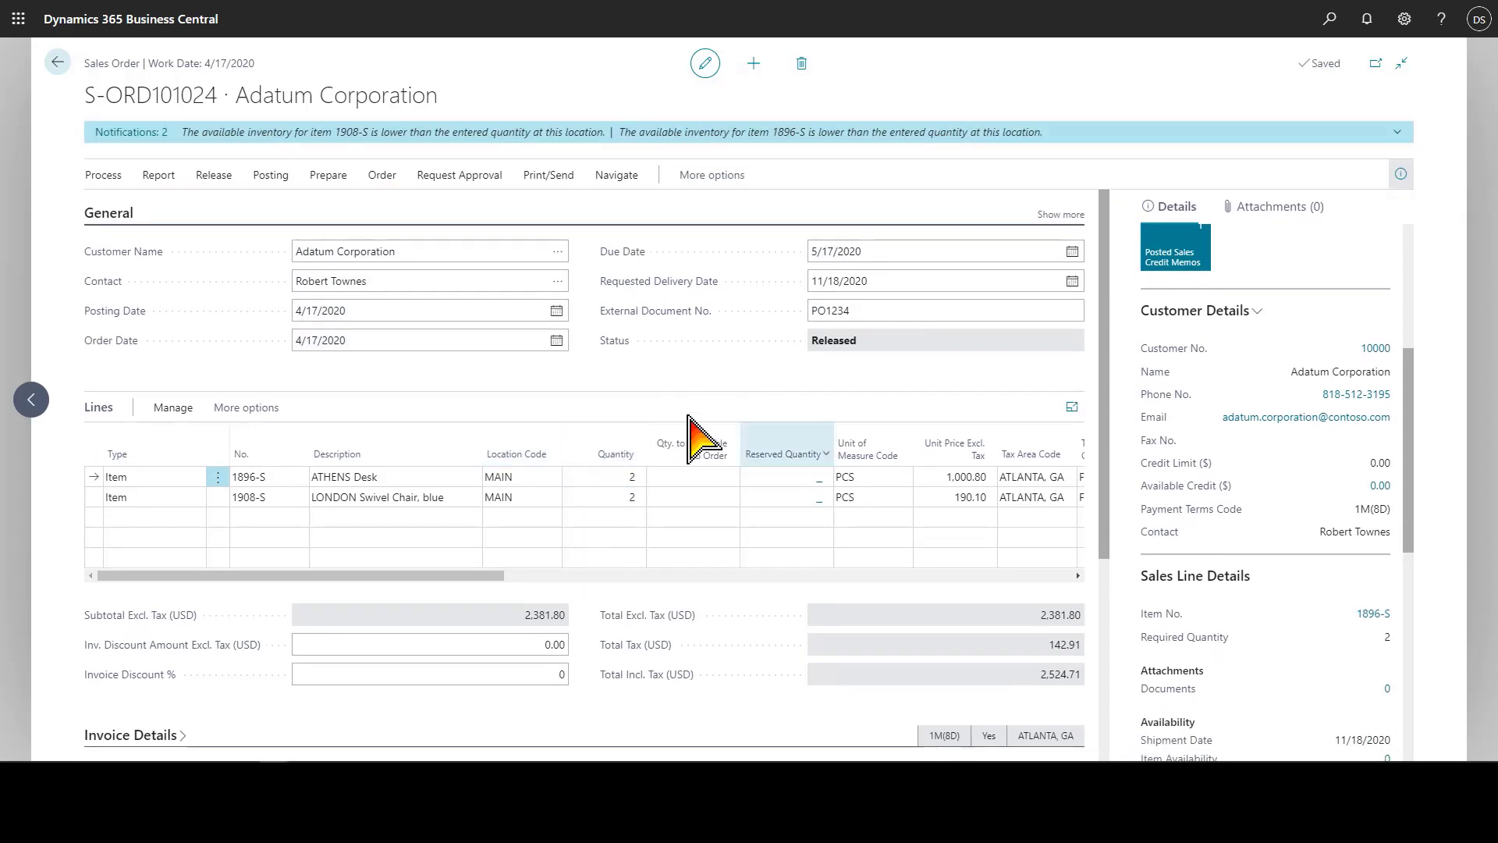
pyautogui.click(210, 176)
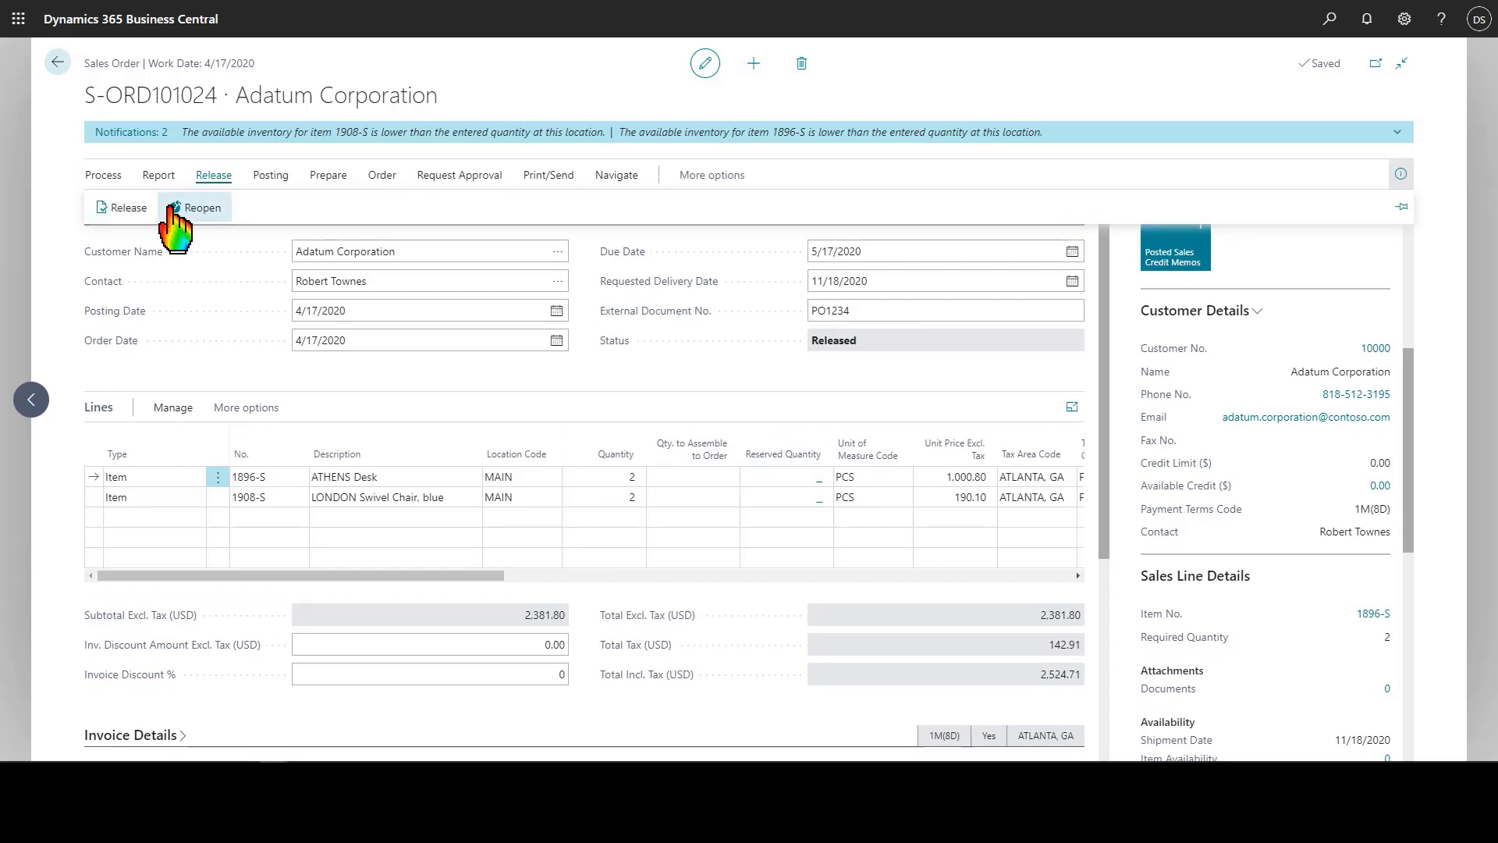
pyautogui.click(412, 312)
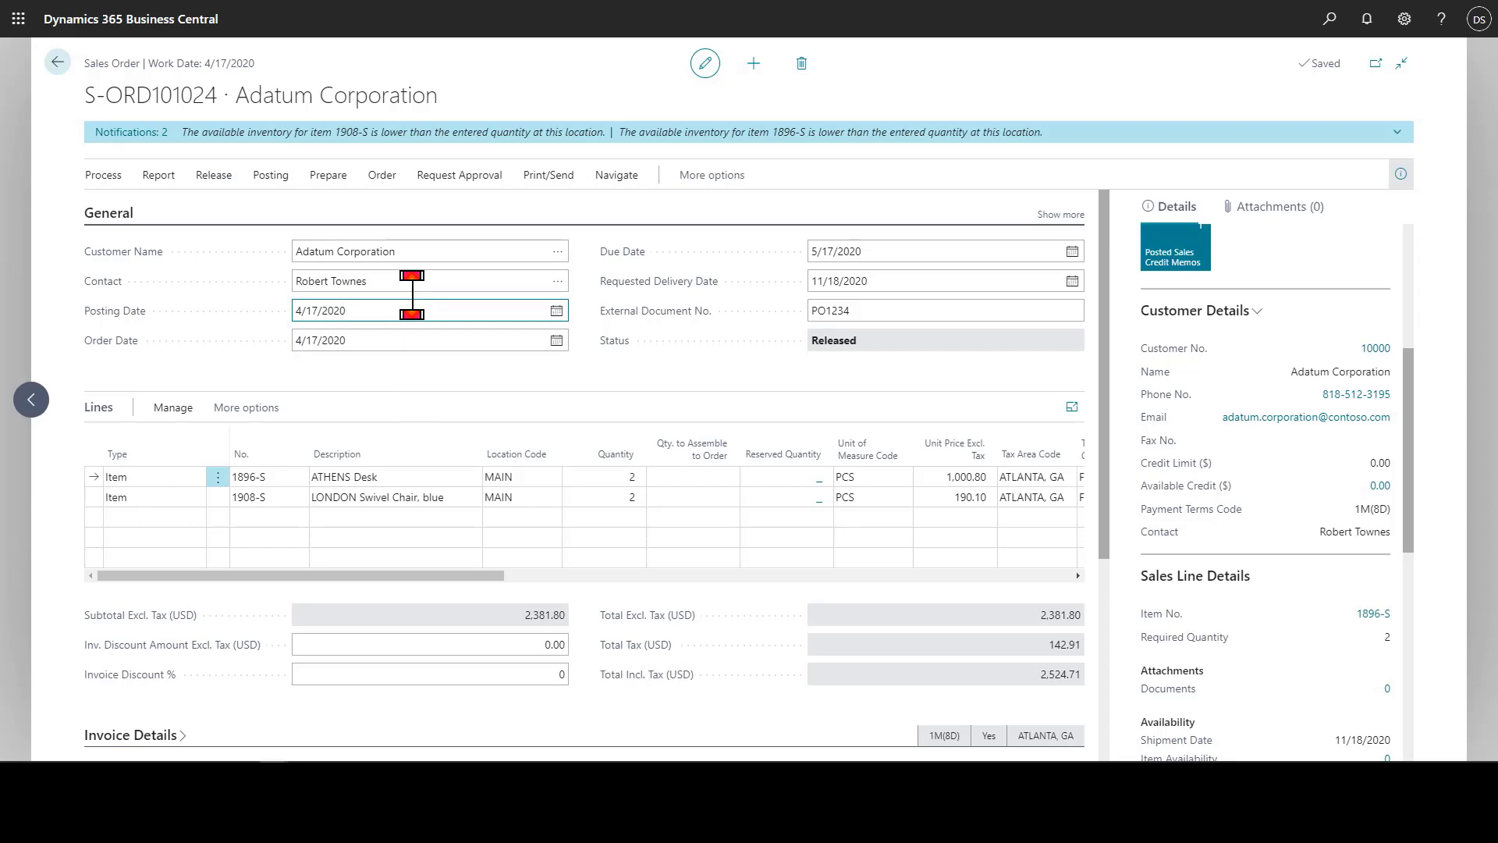
# Preview the sales order's printed confirmation, and close the preview and its options dialog without printing
pyautogui.click(553, 179)
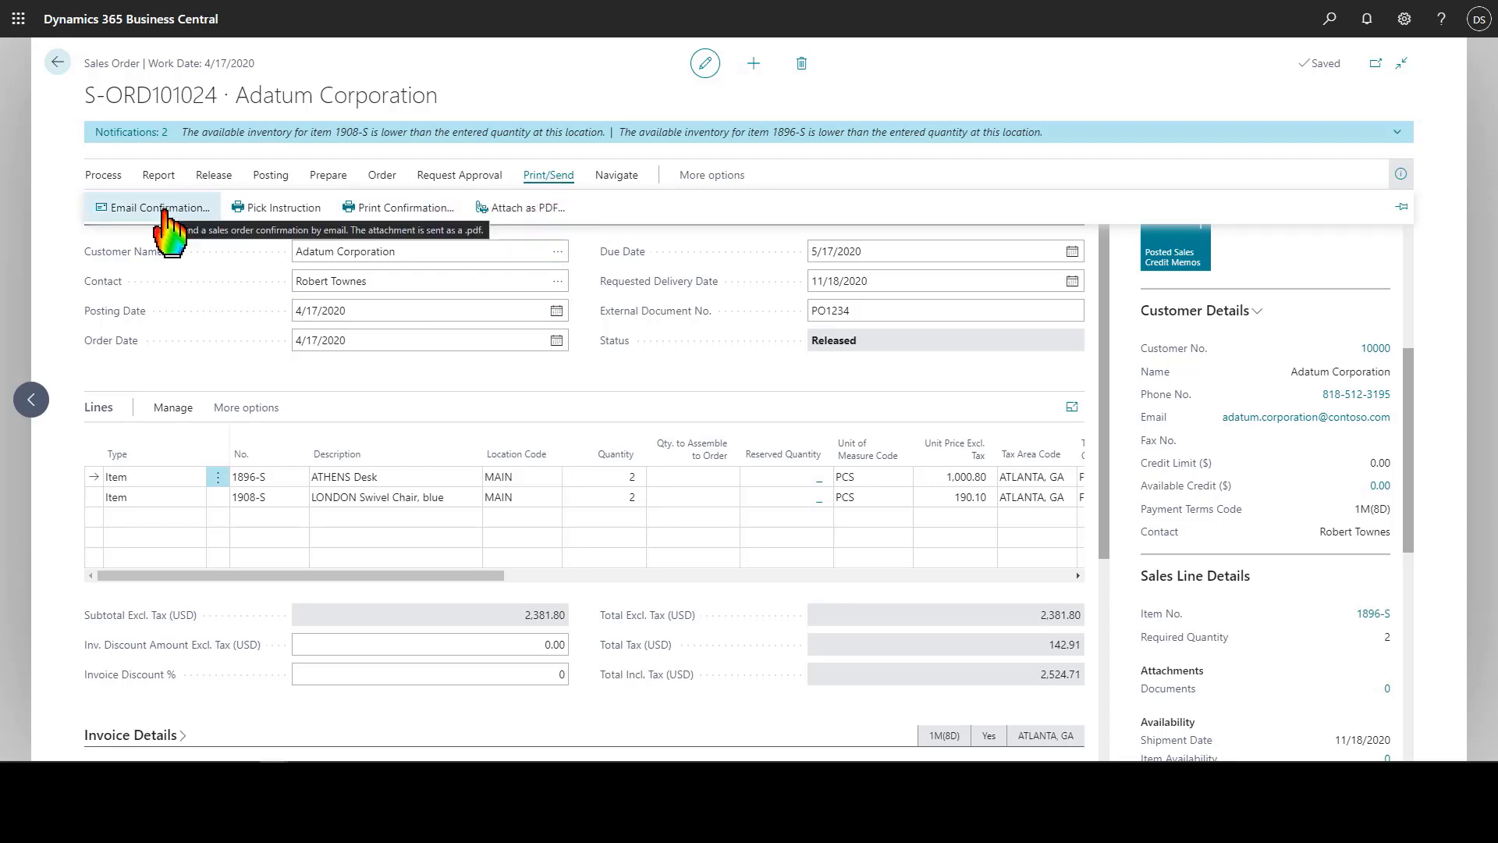
pyautogui.click(385, 216)
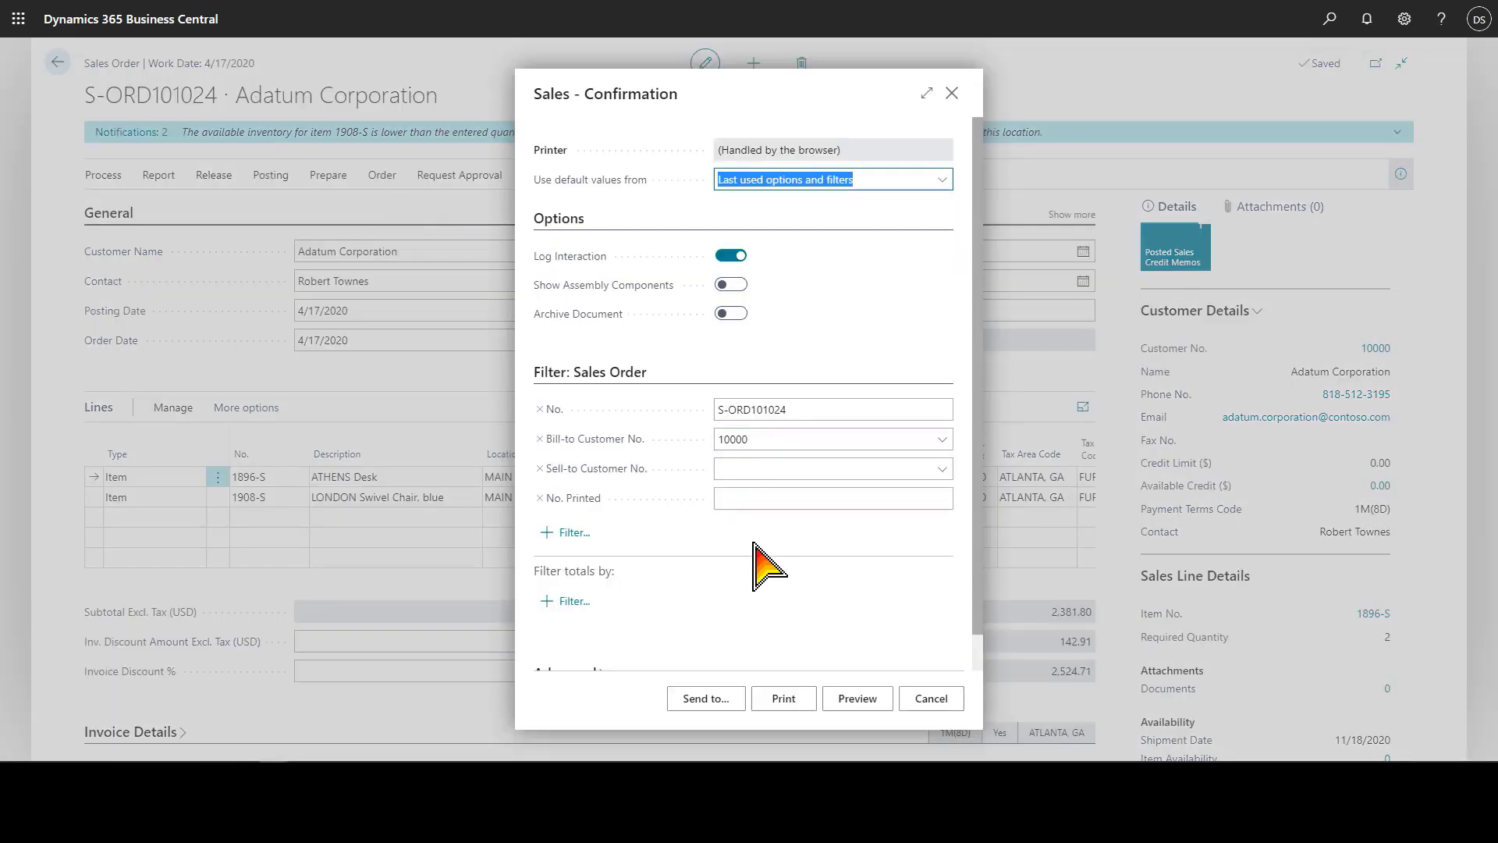
pyautogui.click(844, 695)
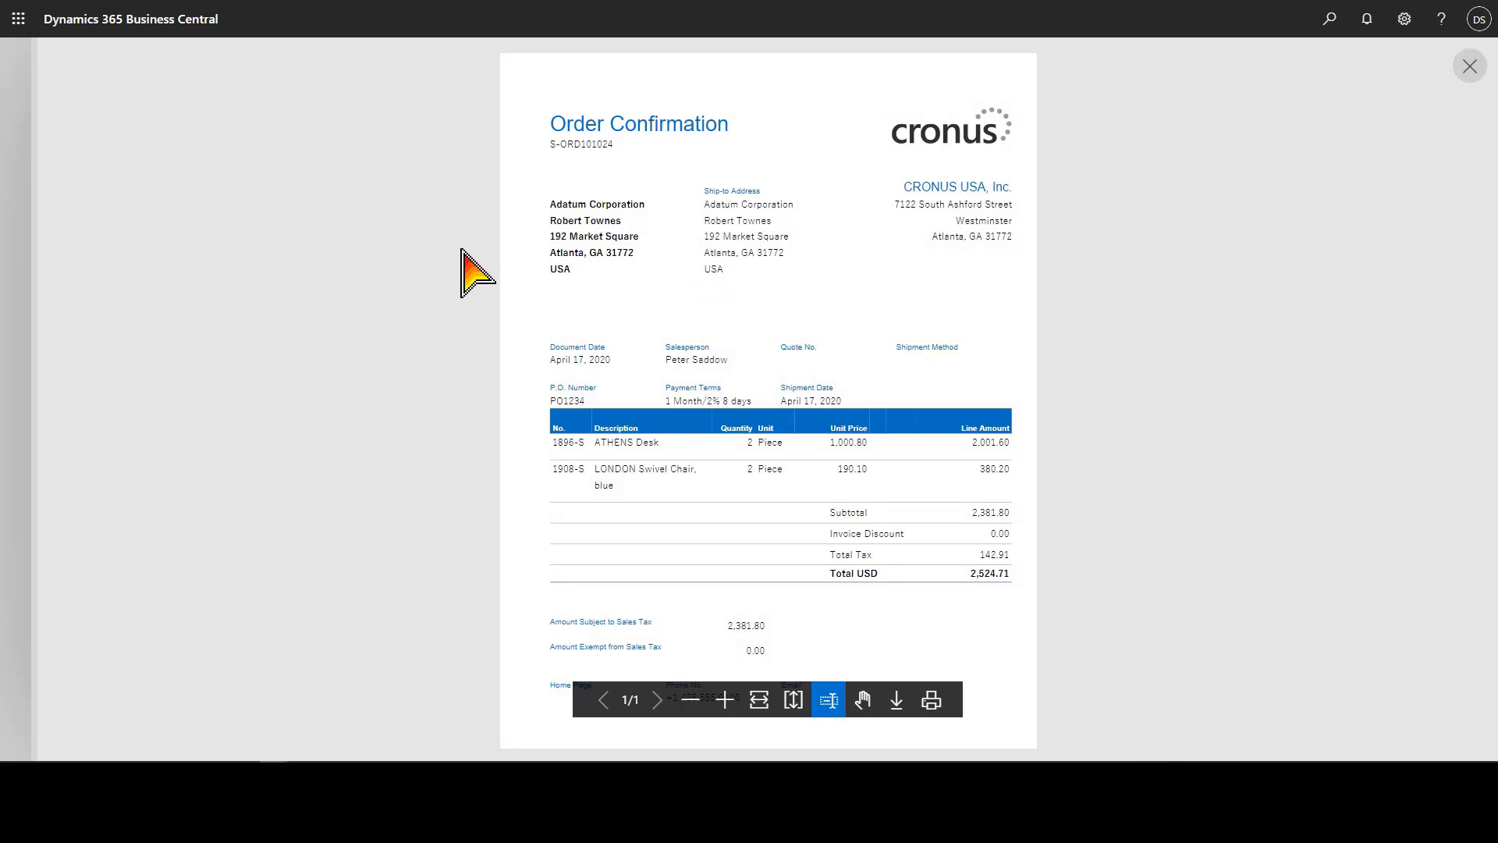
pyautogui.press('Escape')
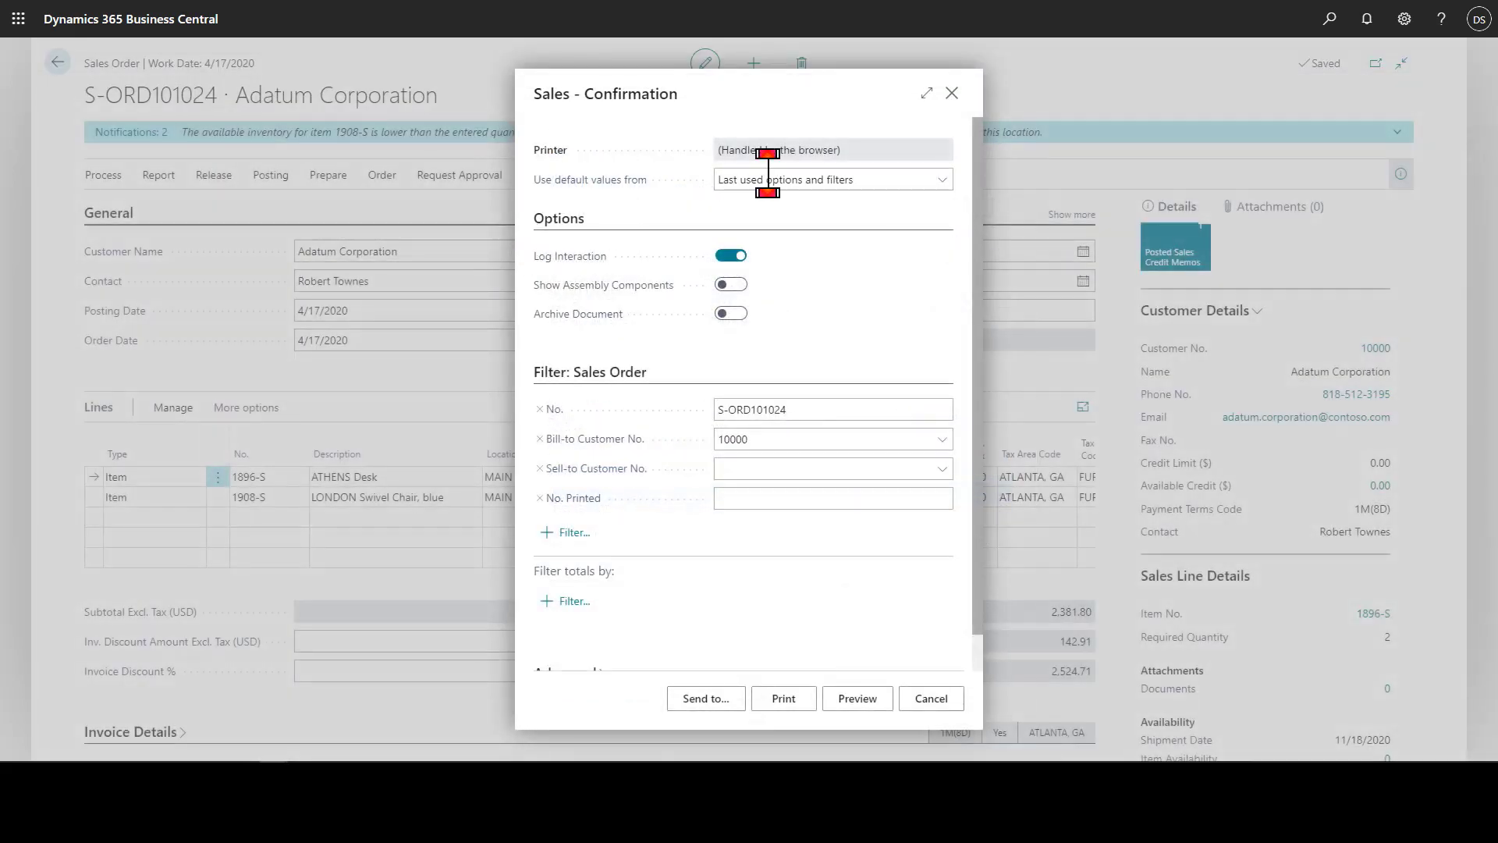
pyautogui.click(952, 93)
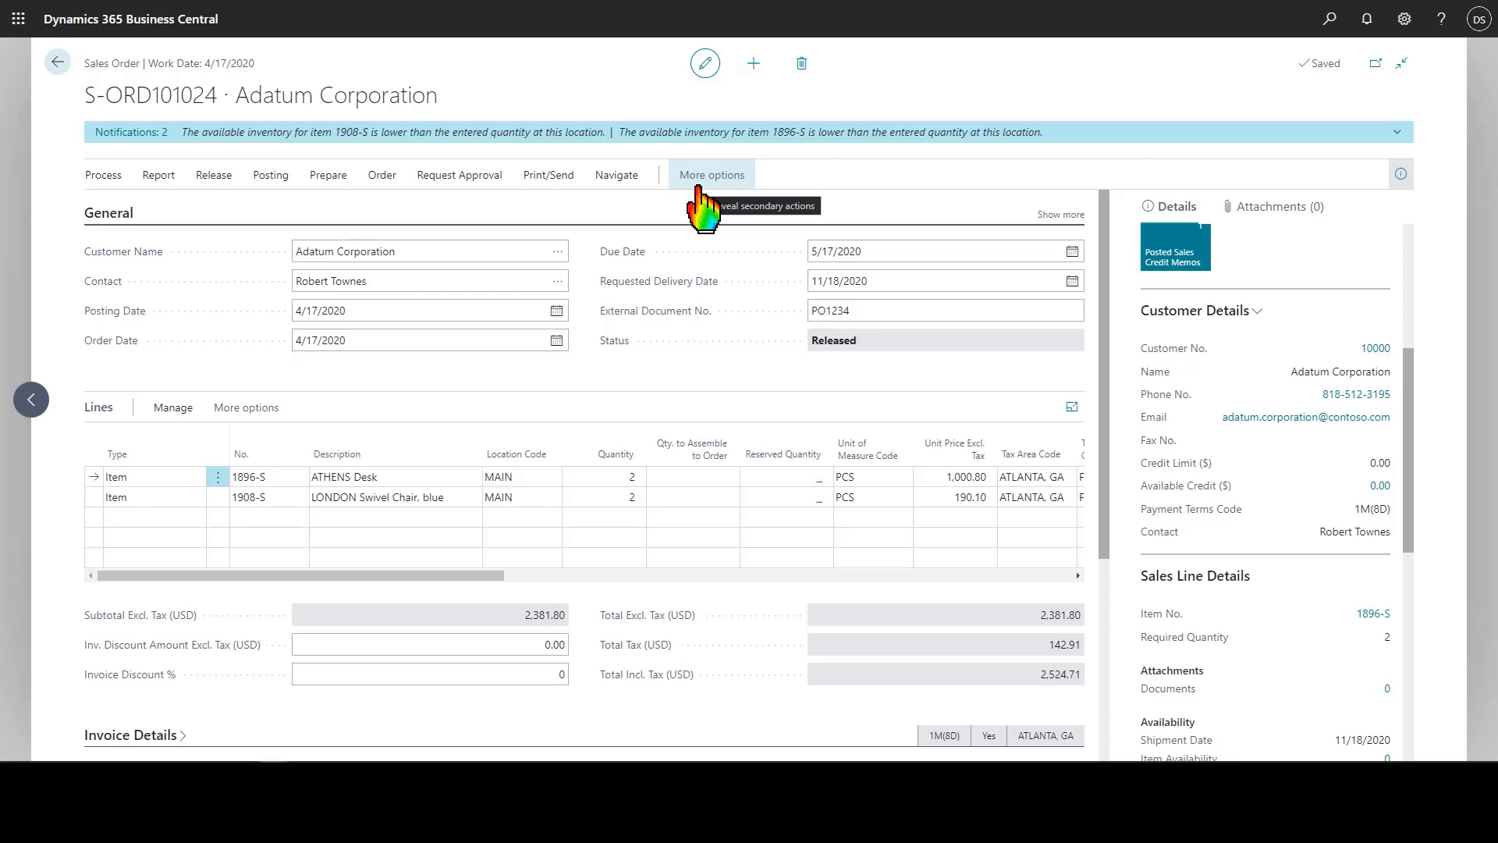
# Preview the Picking List by Order report for the sales order, keeping its default filters
pyautogui.click(624, 177)
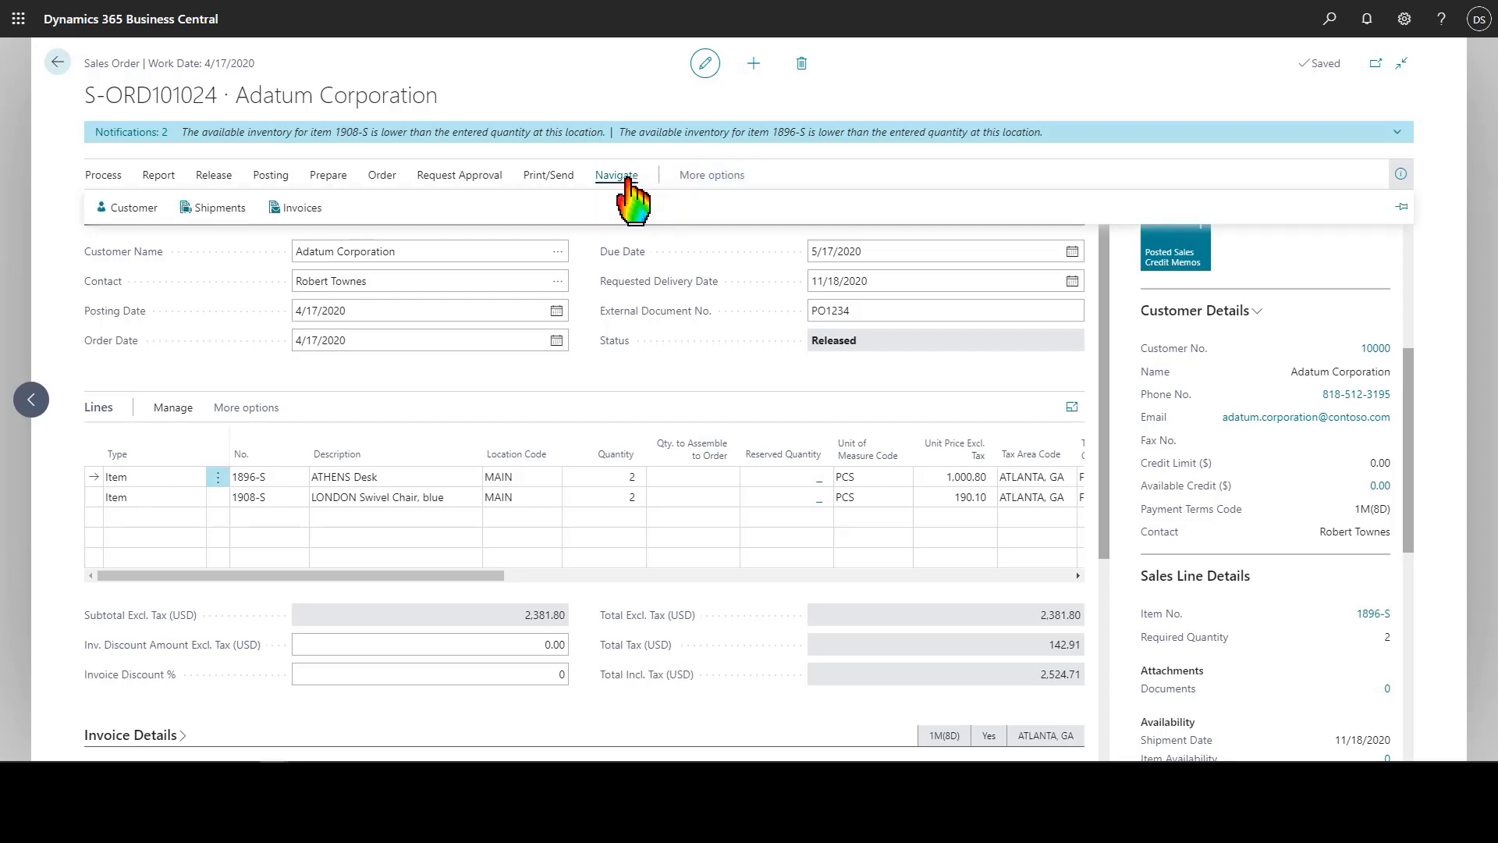
pyautogui.click(627, 179)
pyautogui.click(706, 178)
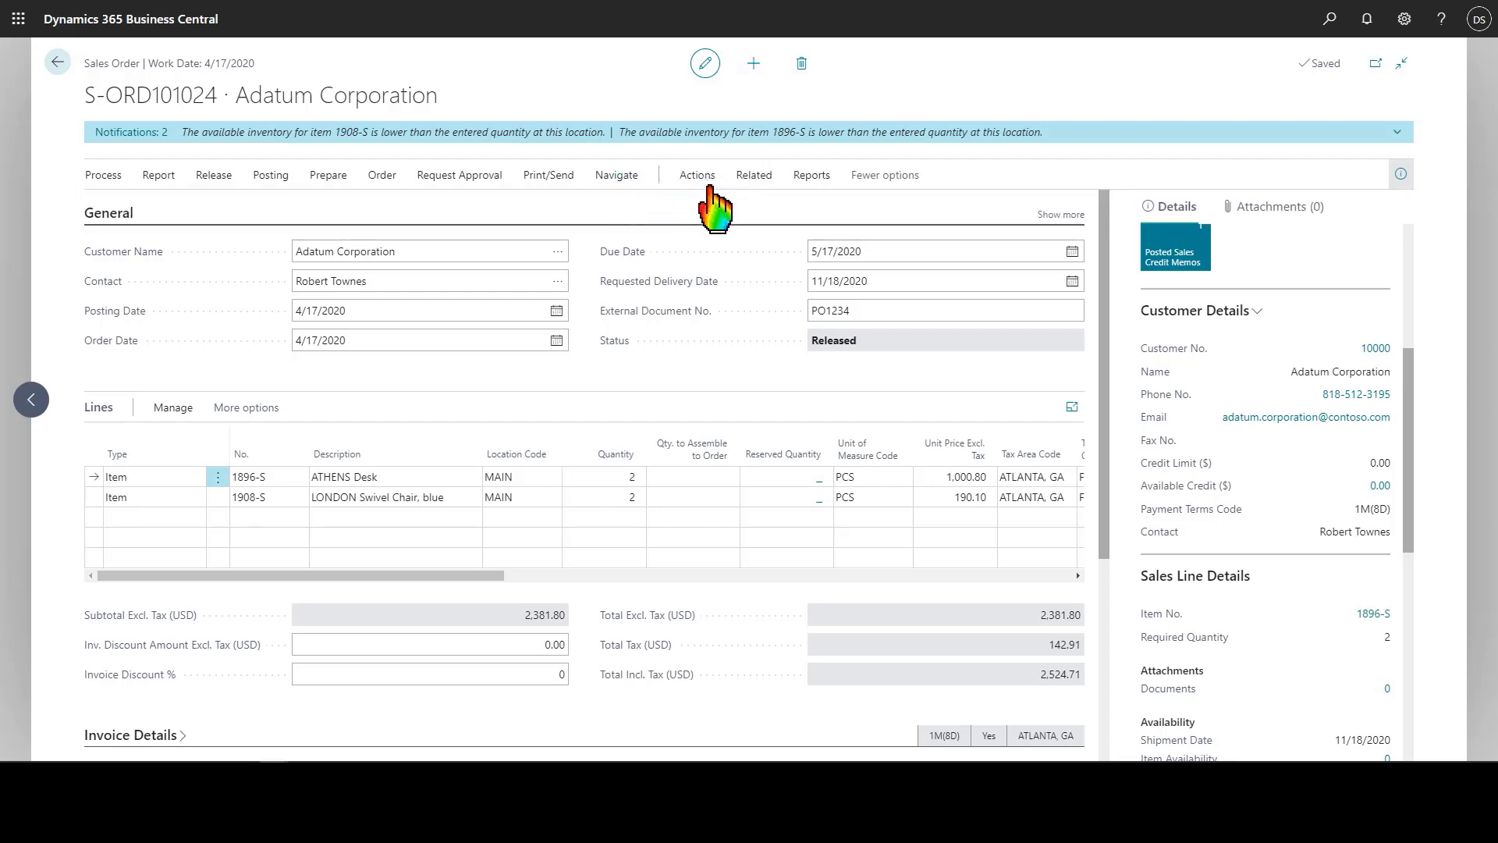
pyautogui.click(814, 181)
pyautogui.click(815, 180)
pyautogui.click(815, 178)
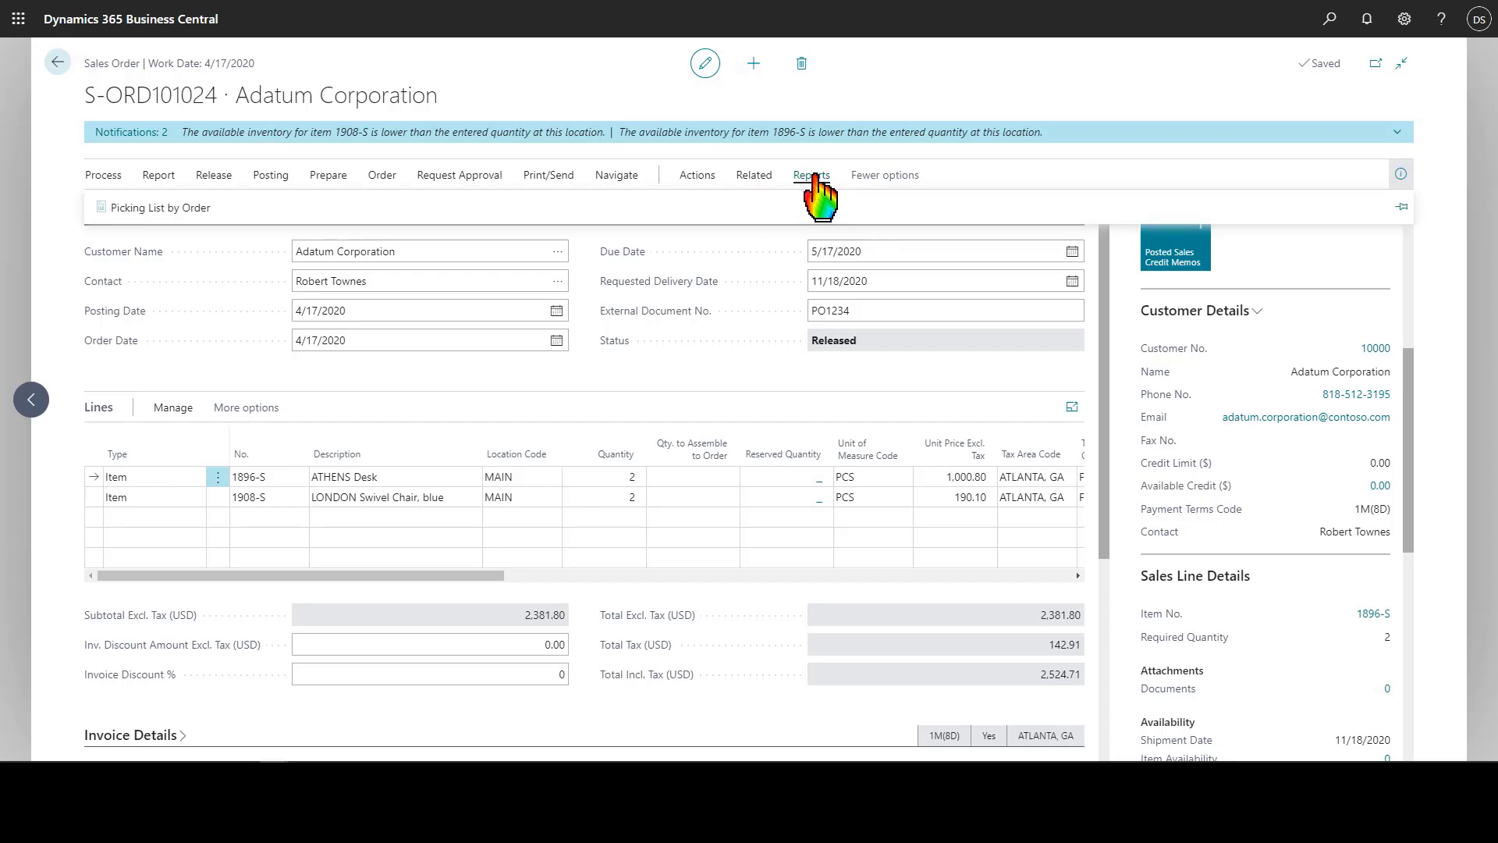
pyautogui.click(191, 211)
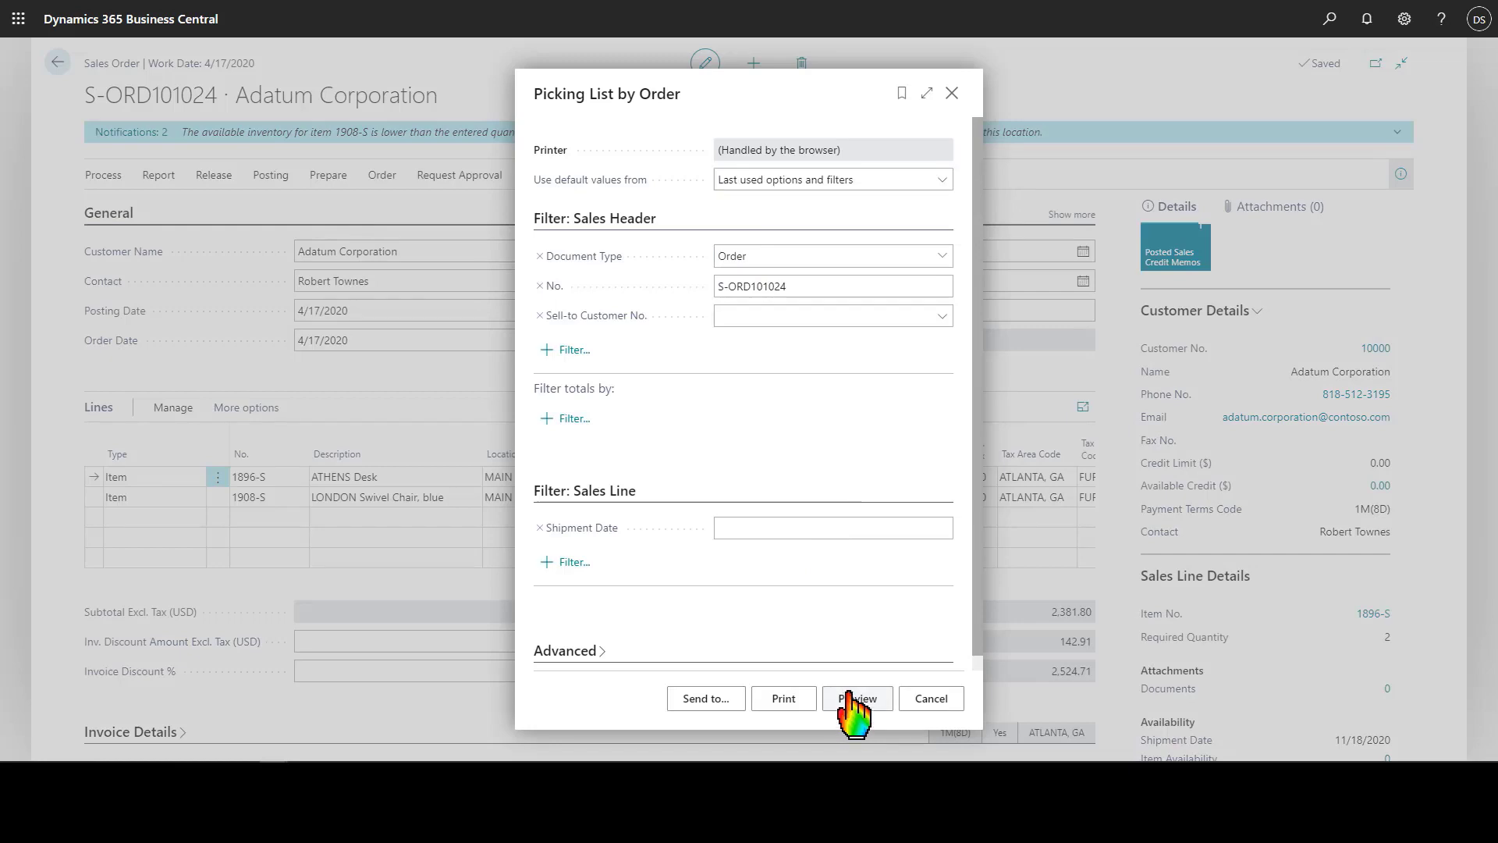
pyautogui.click(853, 699)
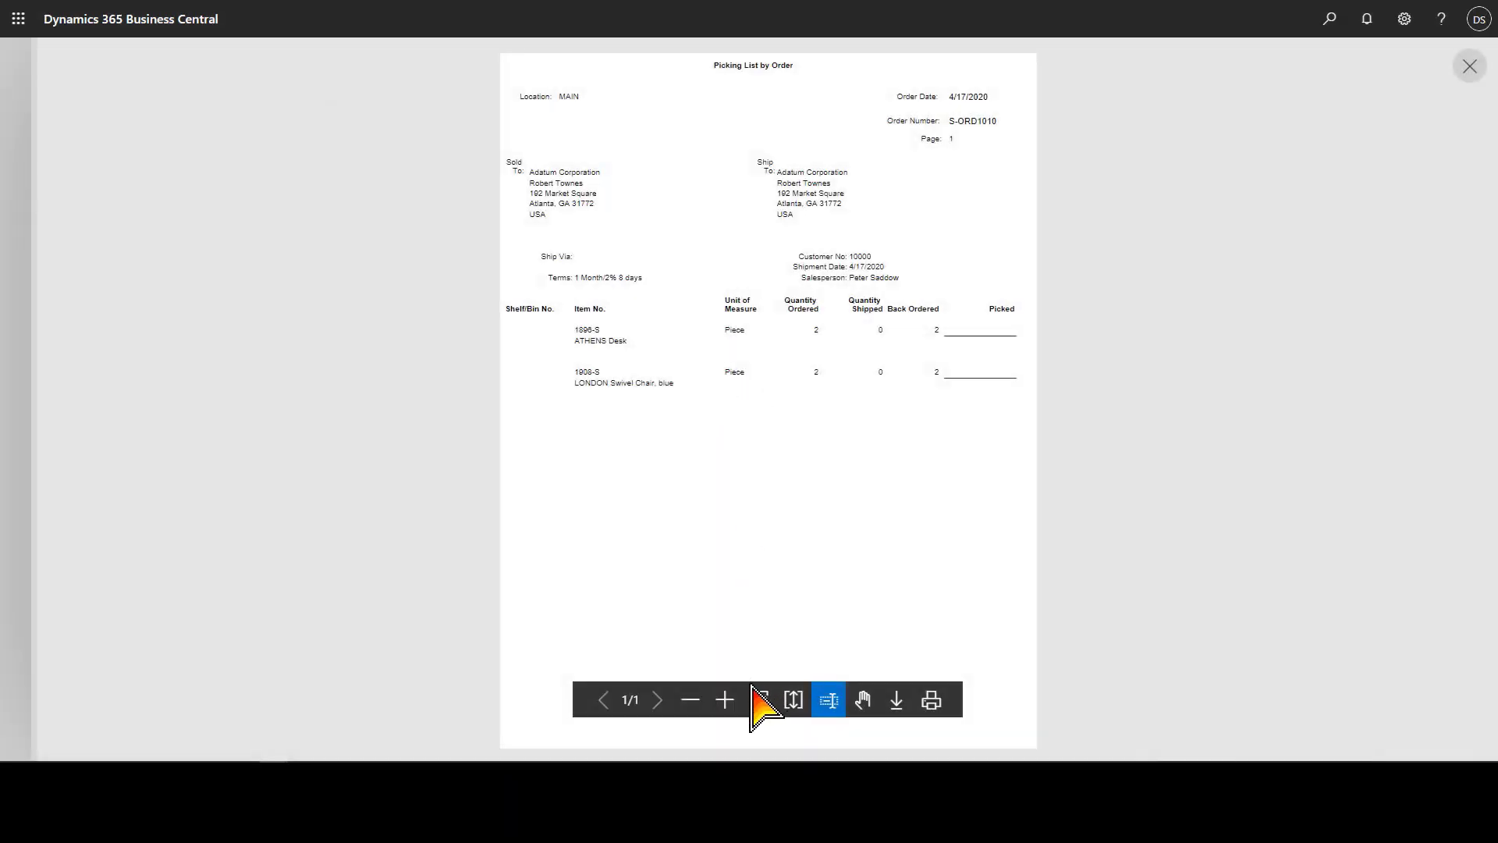
# Enlarge the picking list preview to page width to examine its contents, and close the preview
pyautogui.click(757, 699)
pyautogui.scroll(3, 763, 461)
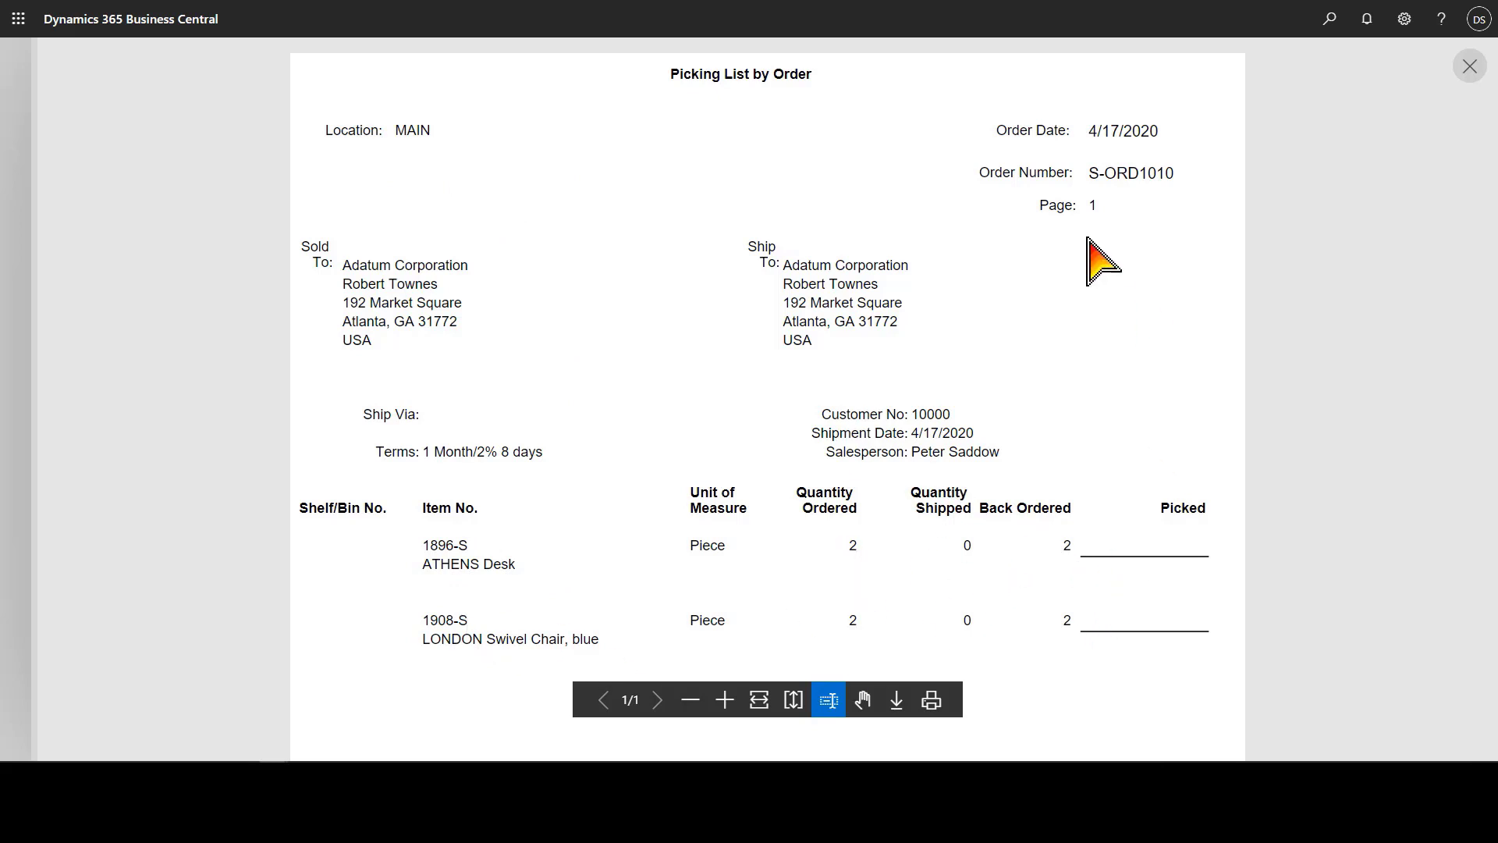
pyautogui.click(1469, 66)
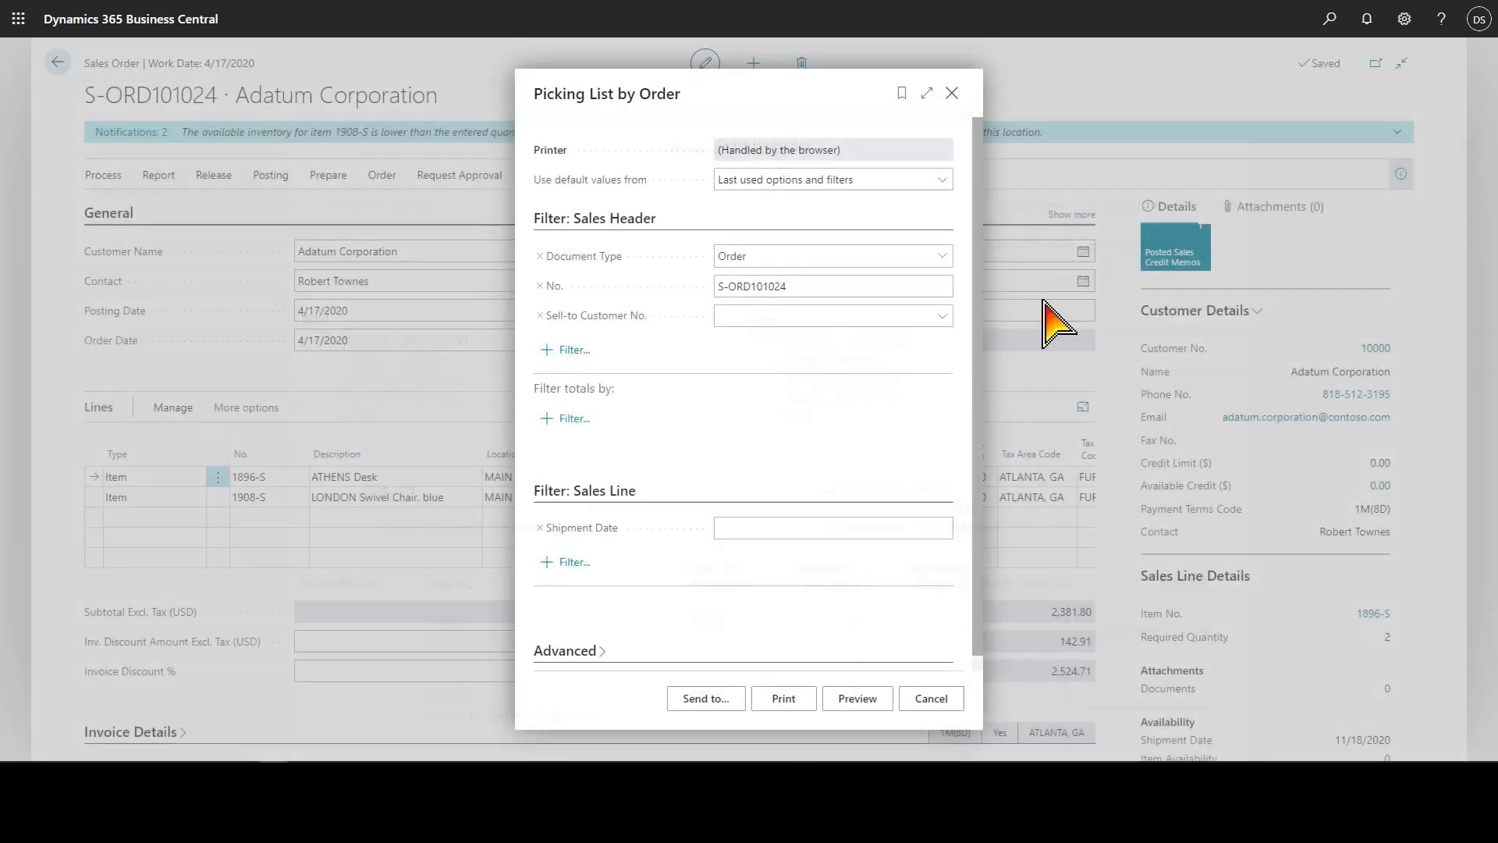